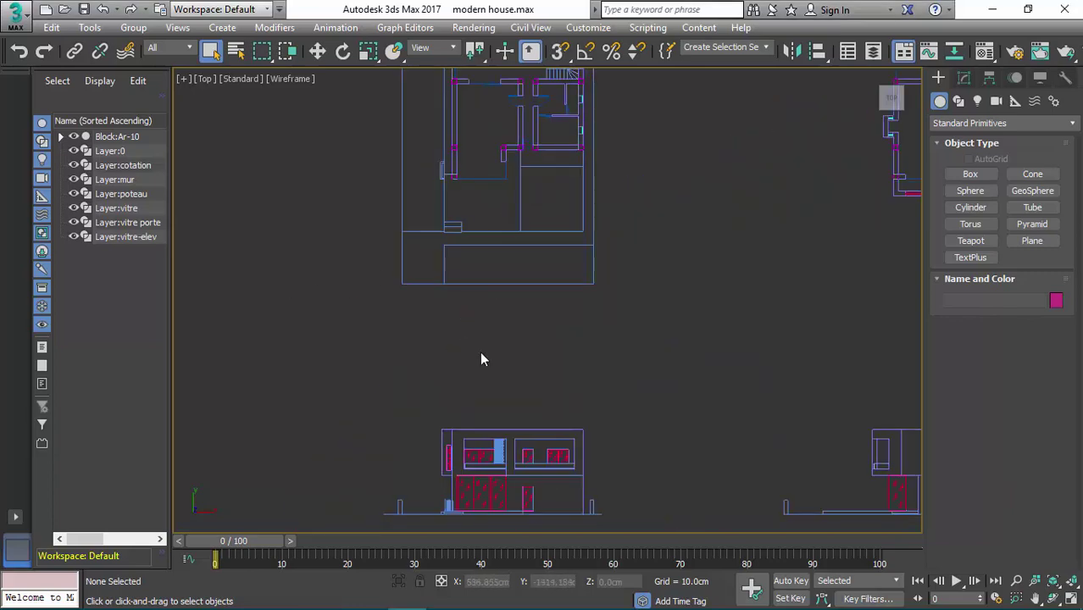
- Examine the imported floor plans, elevations and the section drawing of the house
middle_click_drag(496, 183, 423, 355)
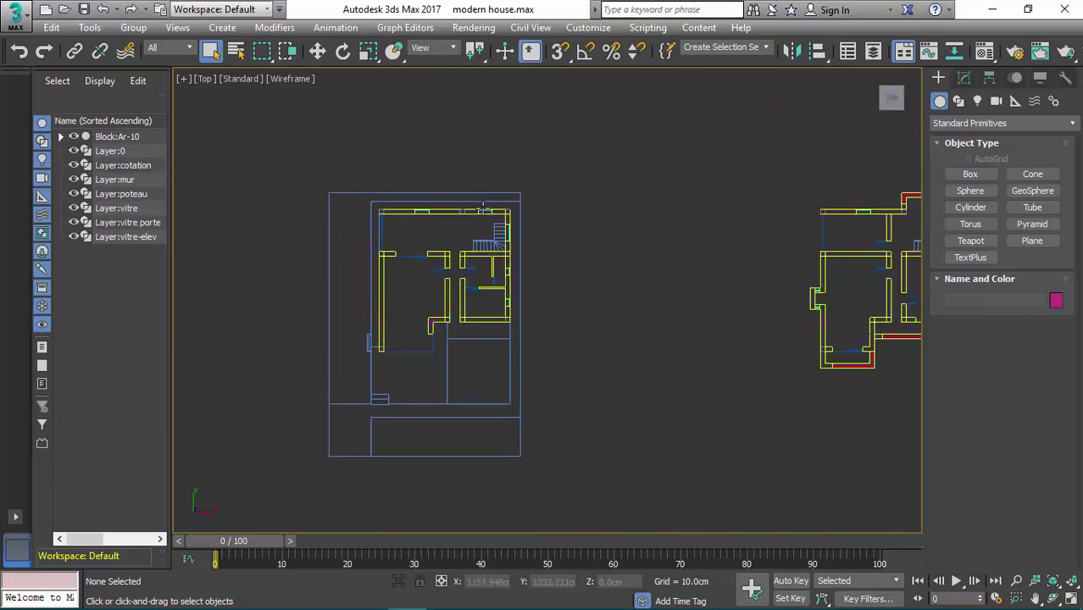
middle_click_drag(492, 328, 519, 278)
scroll(518, 291, "down", 2)
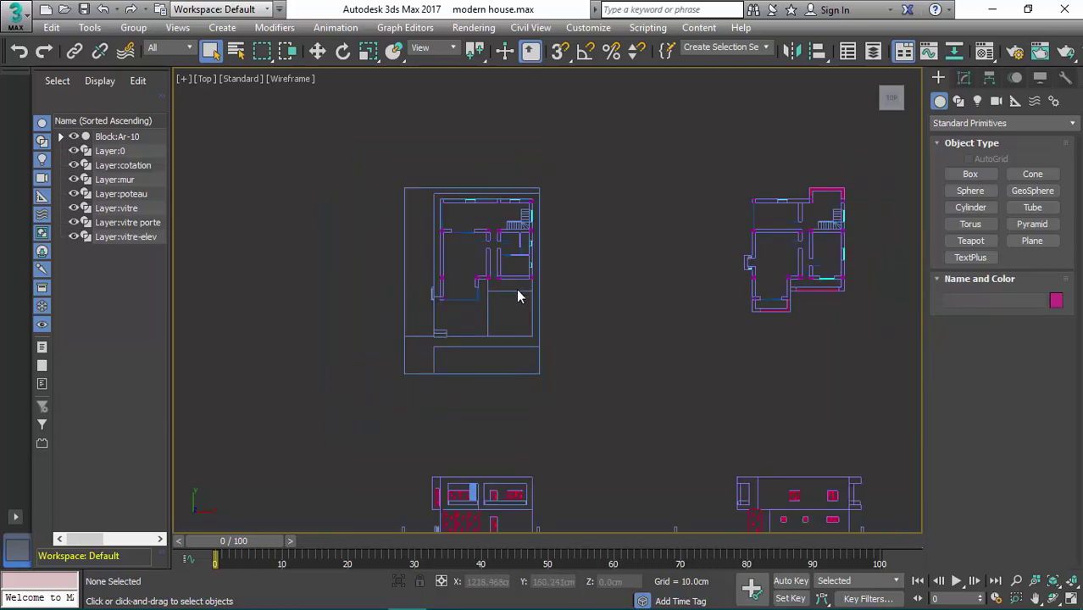
scroll(519, 296, "down", 2)
scroll(497, 239, "up", 4)
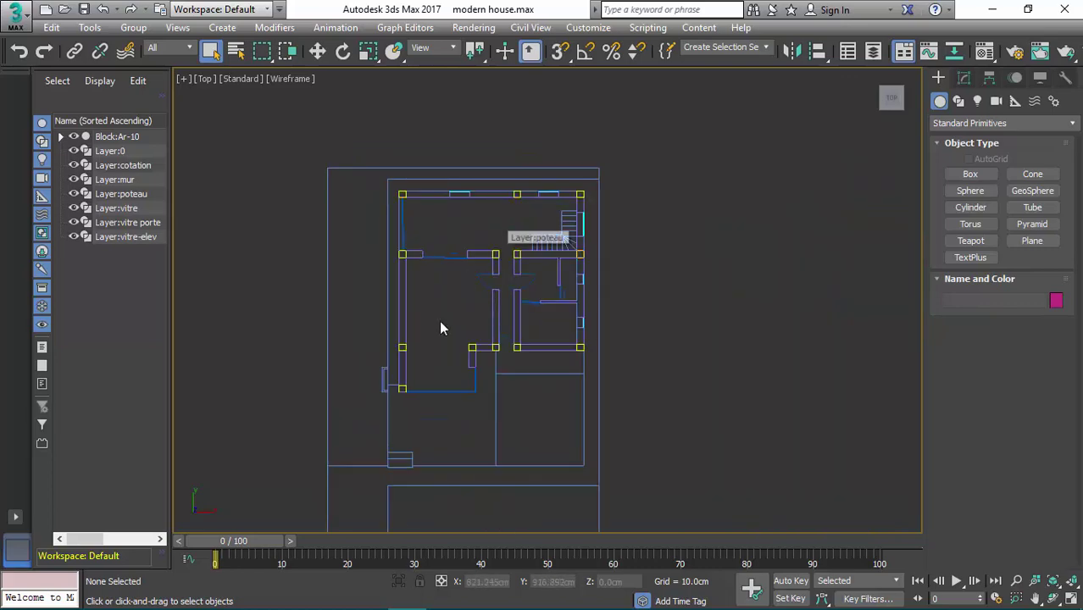
scroll(446, 338, "down", 4)
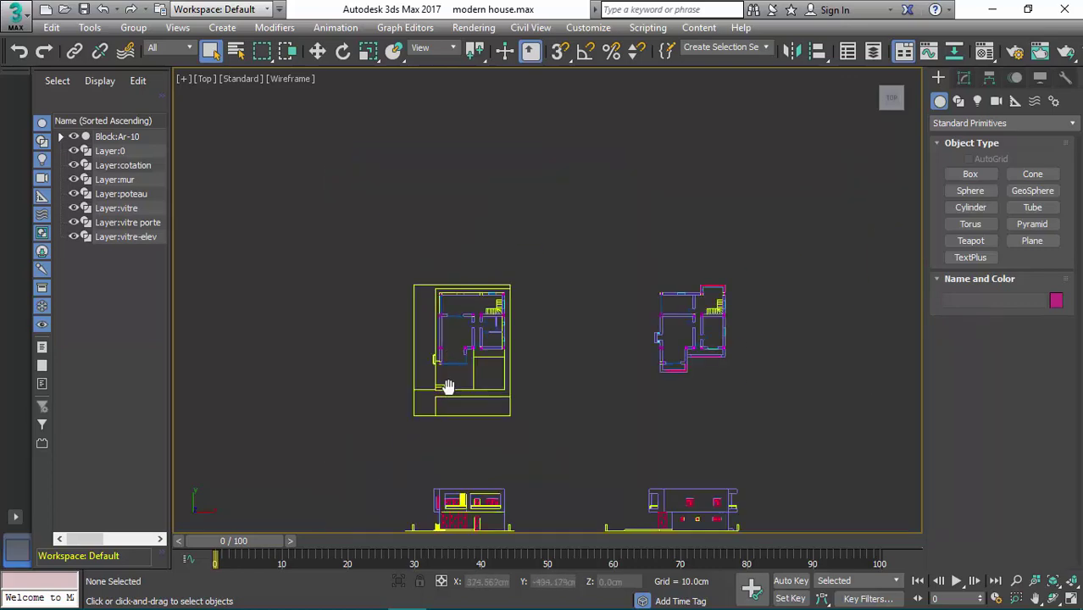
middle_click_drag(442, 379, 474, 349)
middle_click_drag(365, 395, 468, 202)
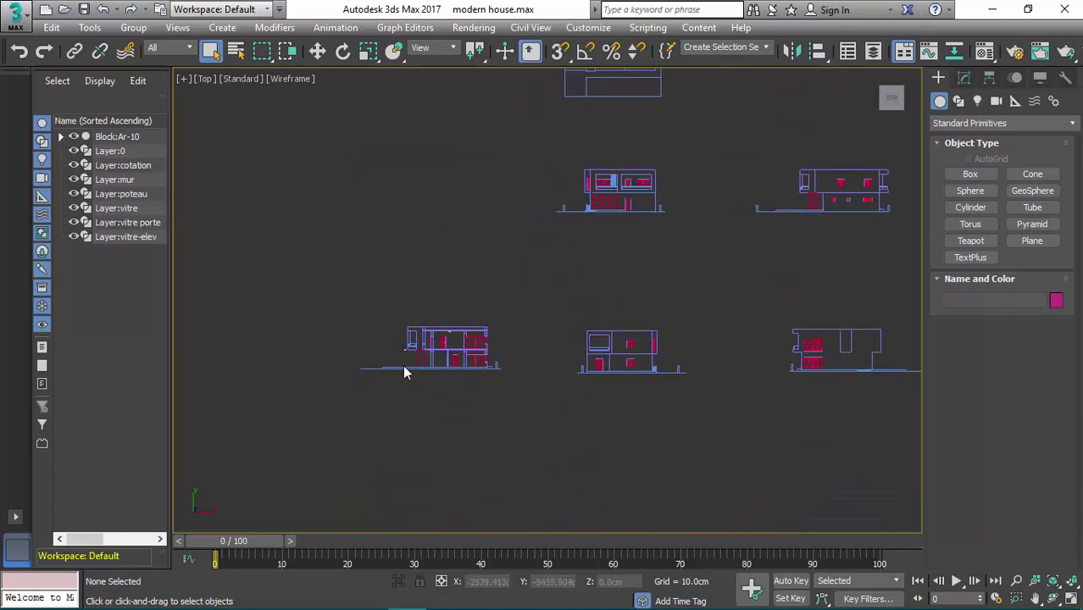
scroll(402, 364, "up", 3)
scroll(553, 289, "up", 2)
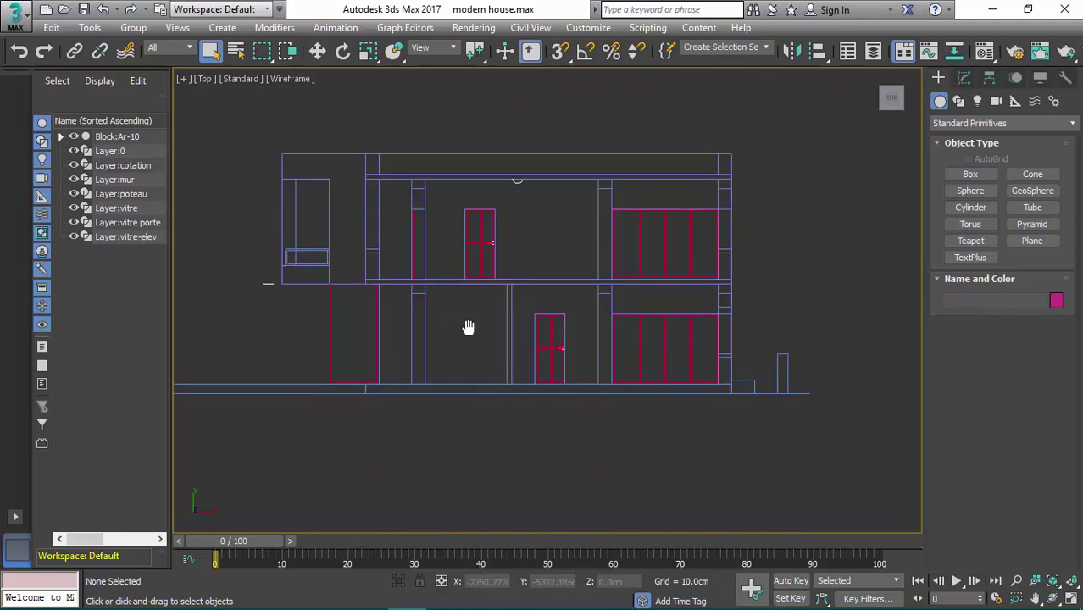
middle_click_drag(468, 327, 476, 378)
scroll(490, 338, "up", 1)
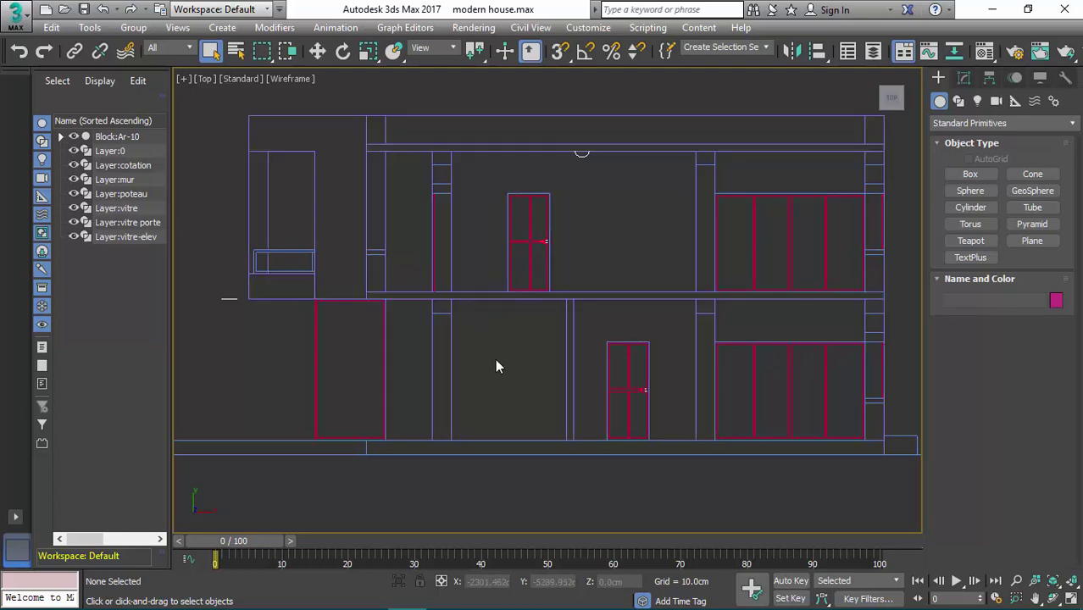
middle_click_drag(588, 276, 491, 346)
middle_click_drag(513, 261, 585, 254)
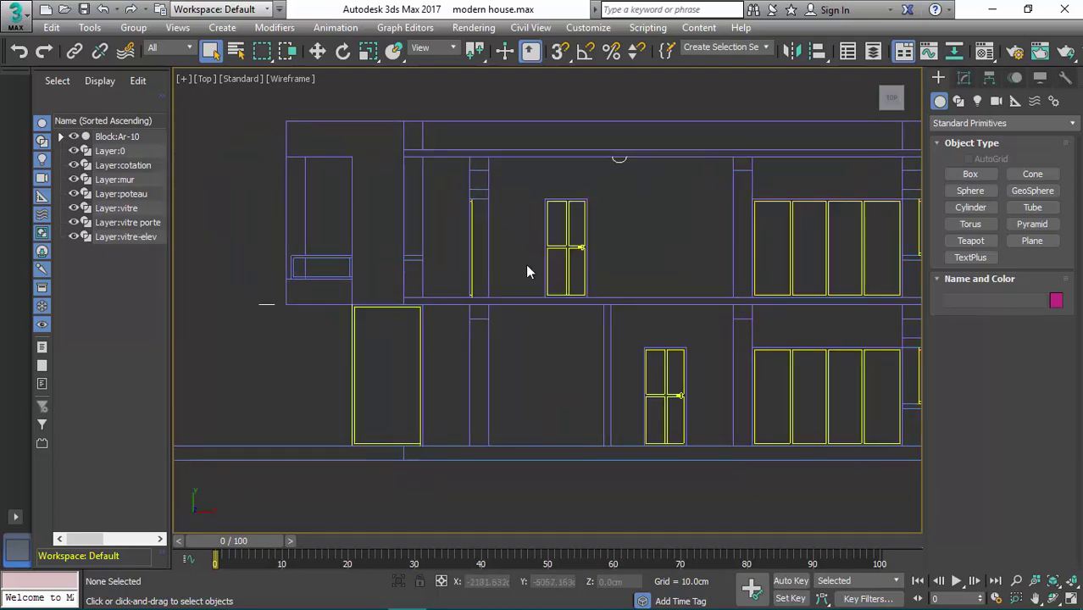
middle_click_drag(505, 281, 493, 296)
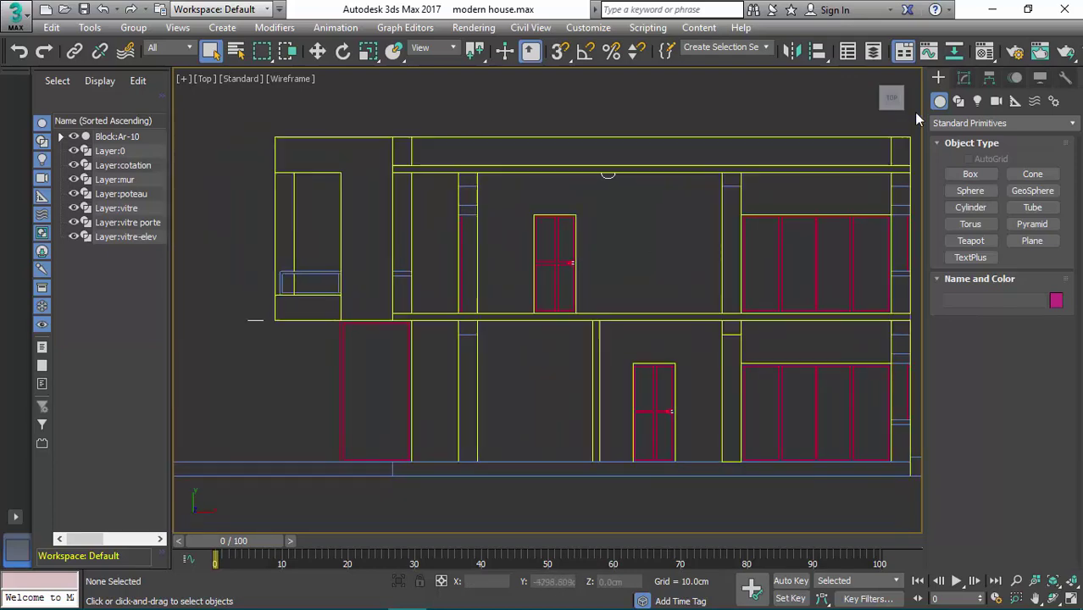
- Turn on 3D snapping and measure the ground floor's clear height in the section with a Tape helper
left_click(1016, 101)
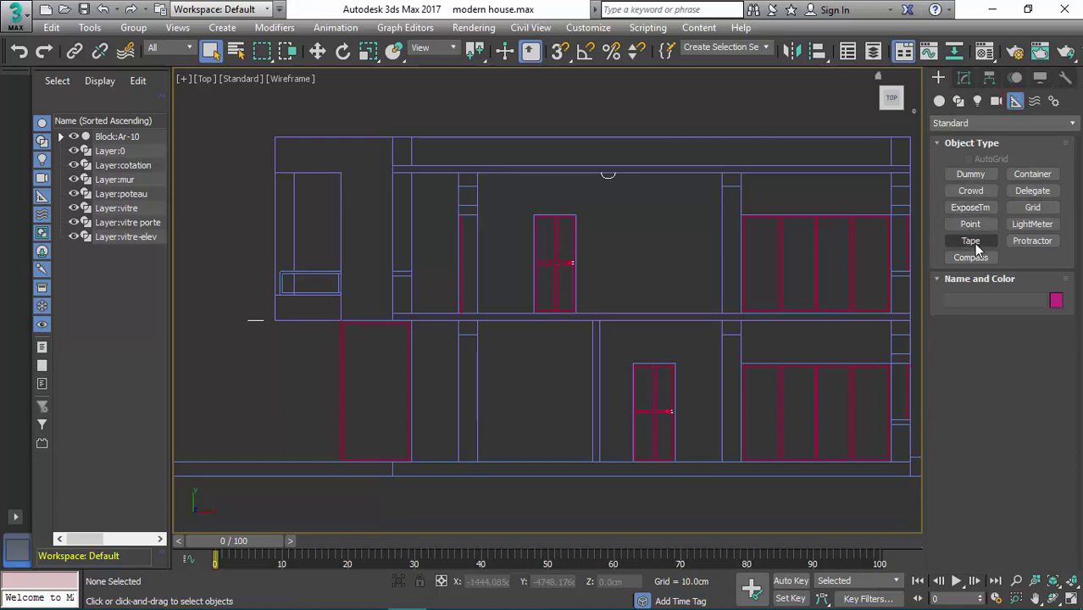
left_click(972, 242)
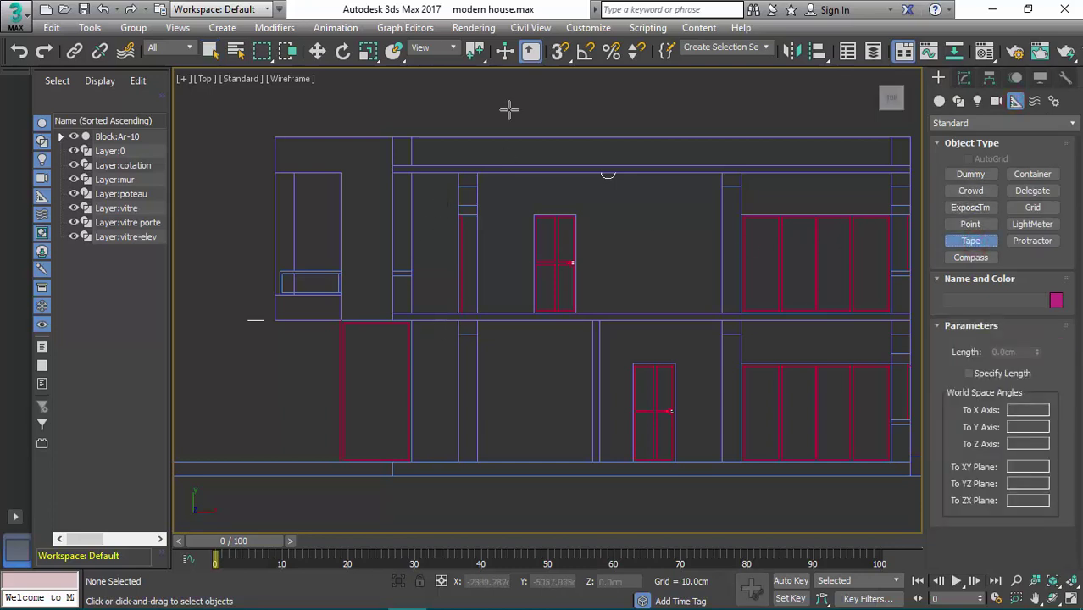
left_click(559, 50)
right_click(560, 50)
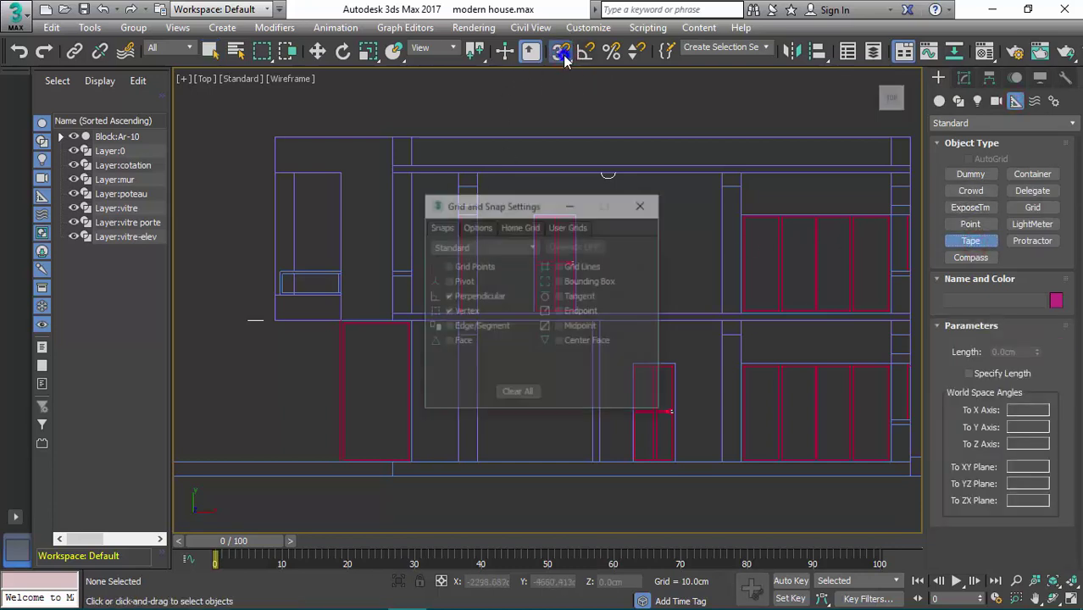
left_click(643, 206)
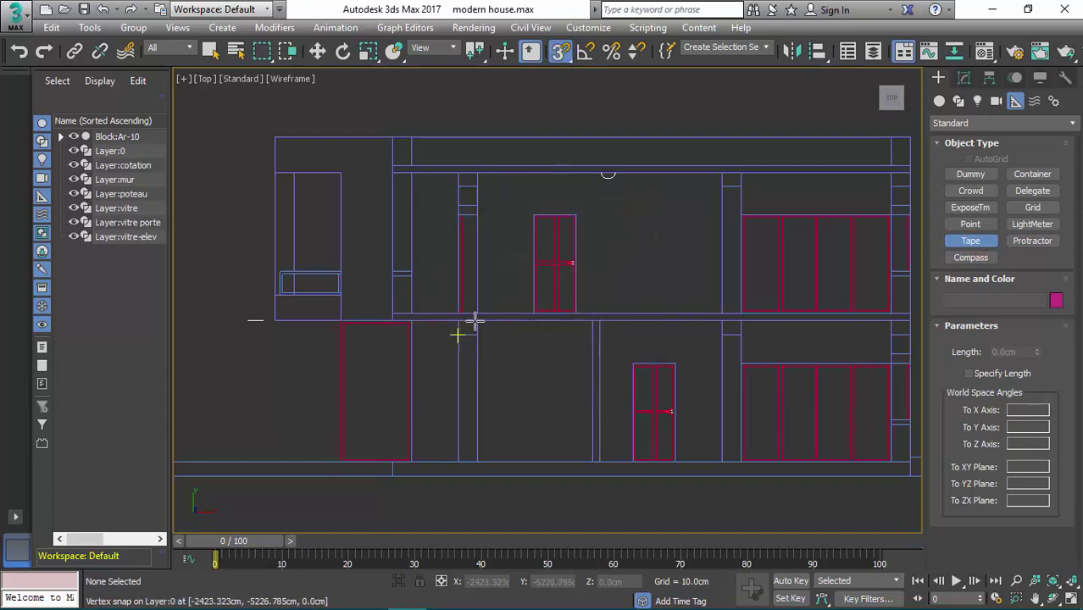
scroll(475, 321, "up", 4)
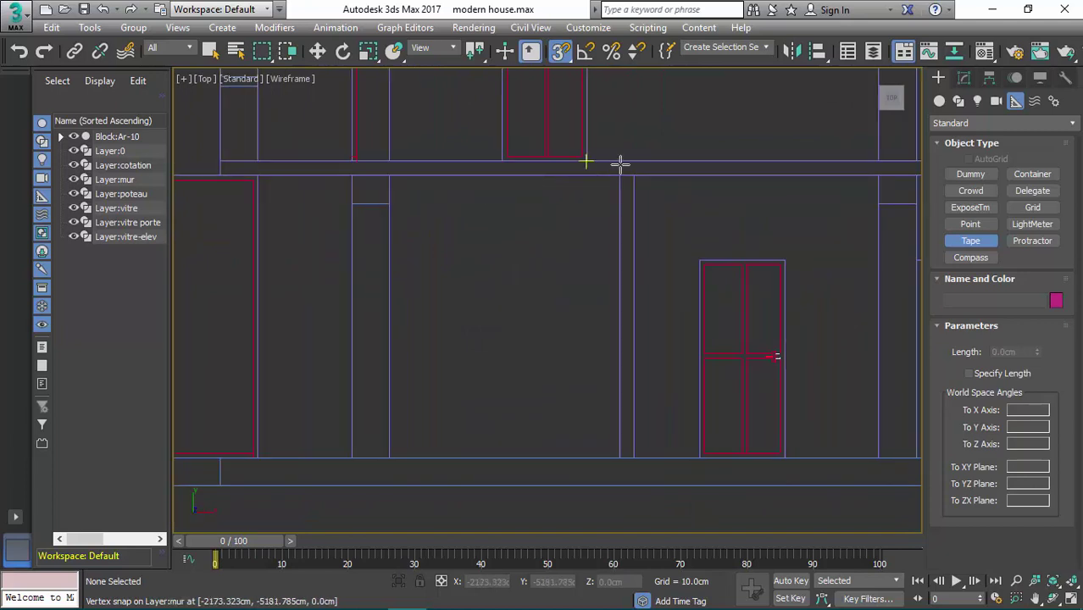
left_click_drag(616, 175, 614, 436)
- Leave the Tape command and examine the ground-floor plan with its surrounding plot
middle_click_drag(863, 353, 599, 349)
scroll(599, 351, "down", 8)
scroll(575, 293, "down", 5)
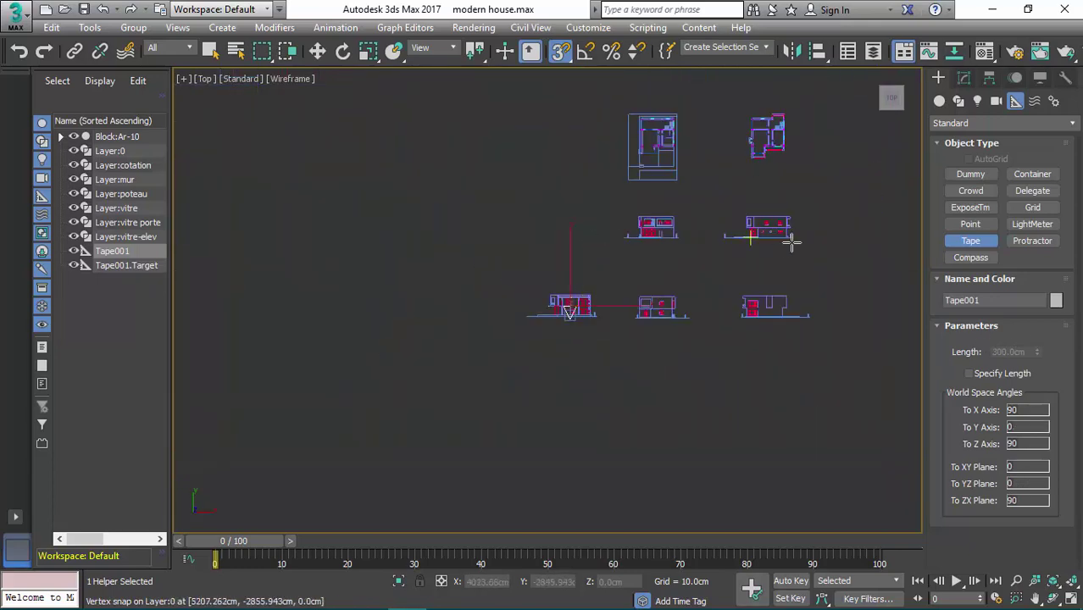
middle_click_drag(791, 241, 652, 276)
scroll(651, 275, "down", 3)
middle_click_drag(620, 225, 628, 244)
scroll(598, 263, "up", 9)
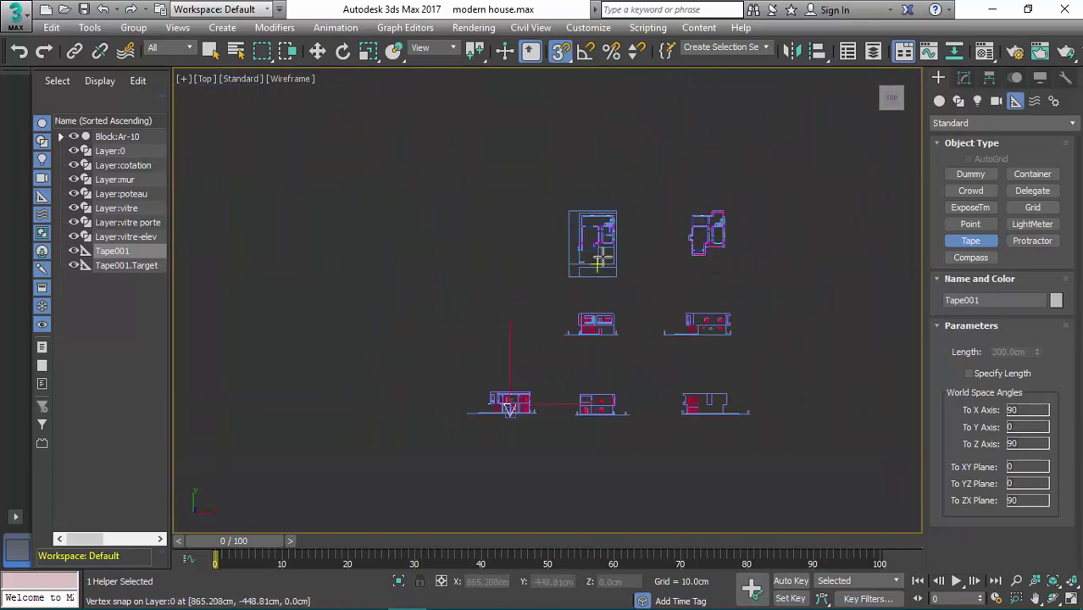
middle_click_drag(562, 222, 560, 380)
scroll(644, 222, "up", 3)
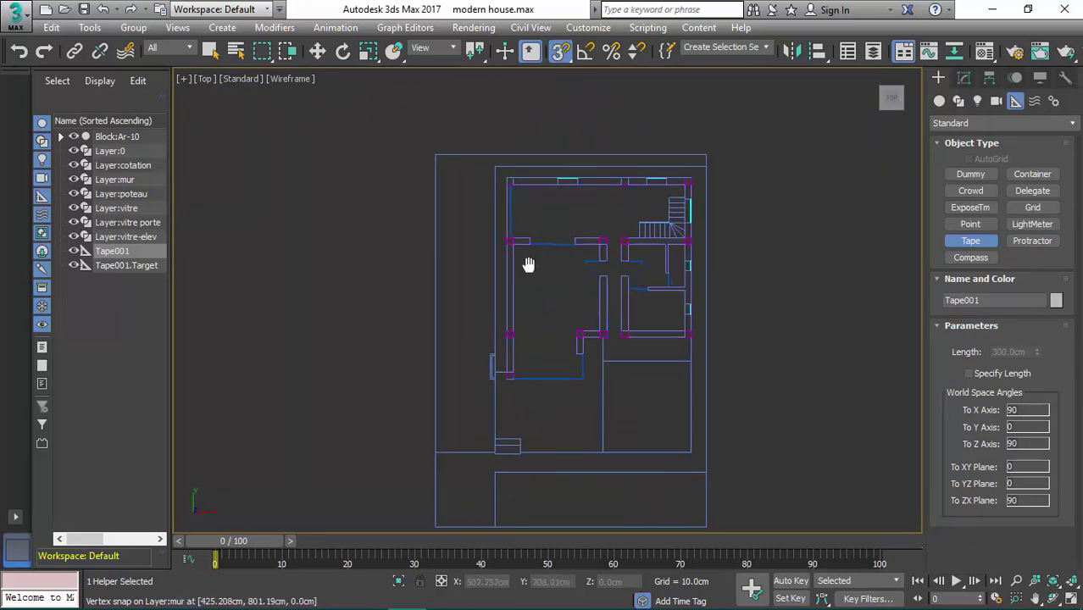
right_click(522, 223)
scroll(547, 269, "up", 3)
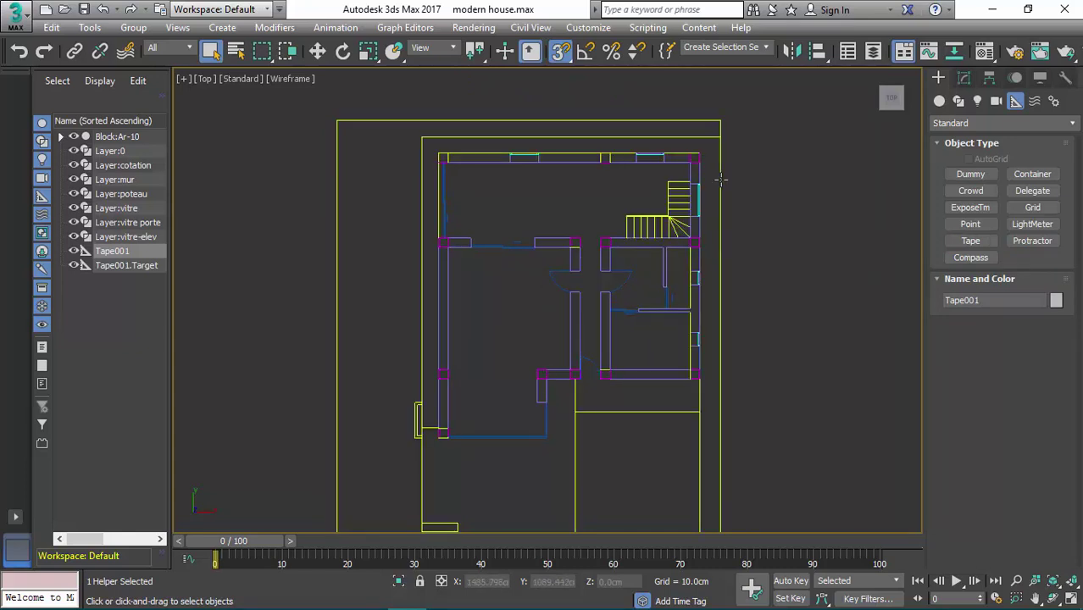
- Start an AEC Extended Wall with a width of 40 cm and a height of 300 cm
left_click(955, 124)
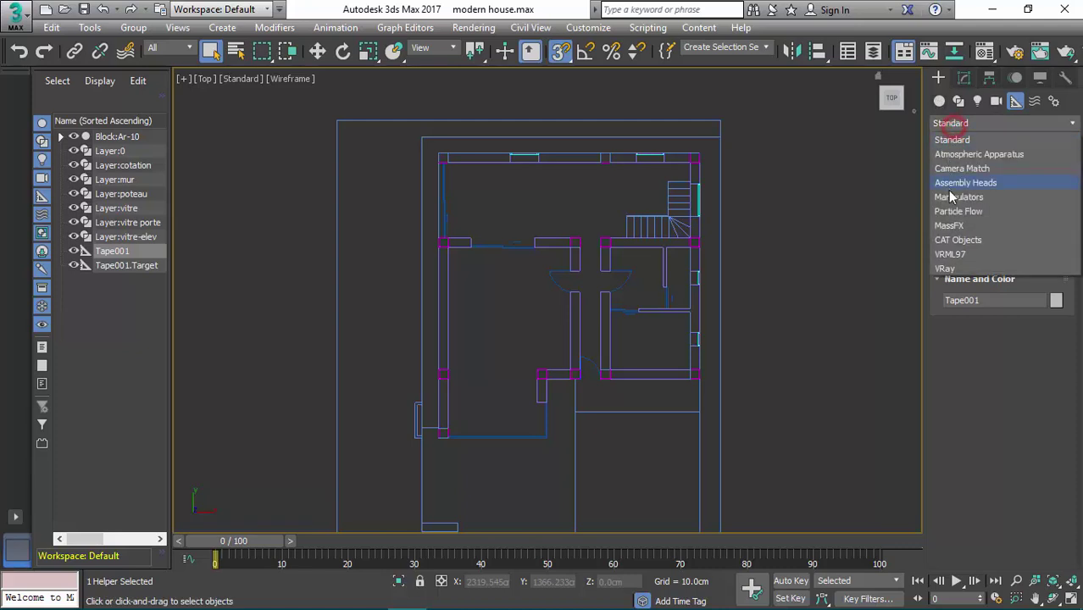
left_click(940, 101)
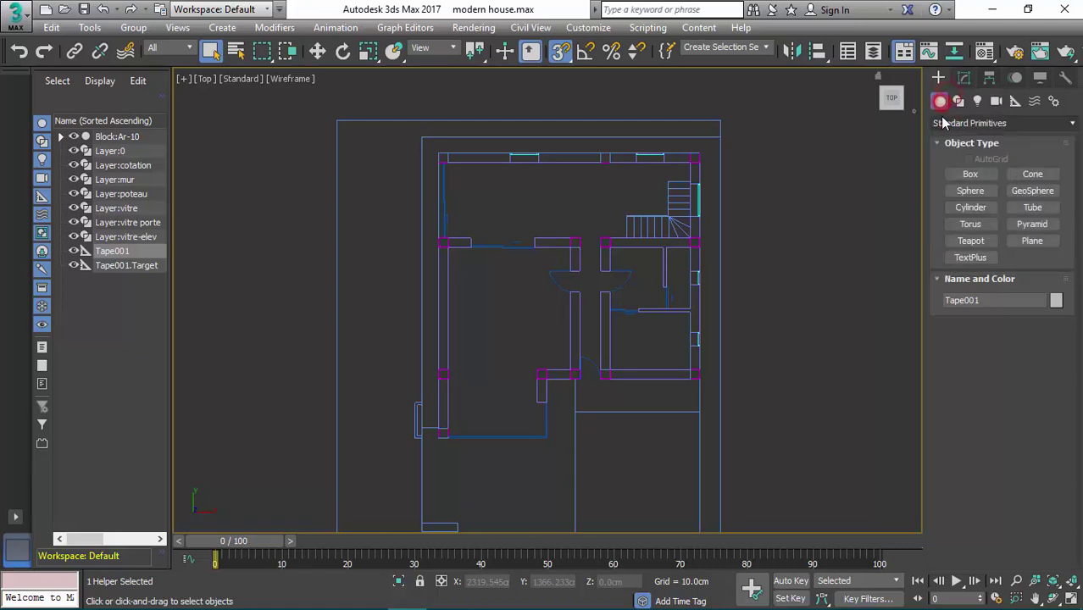
left_click(945, 125)
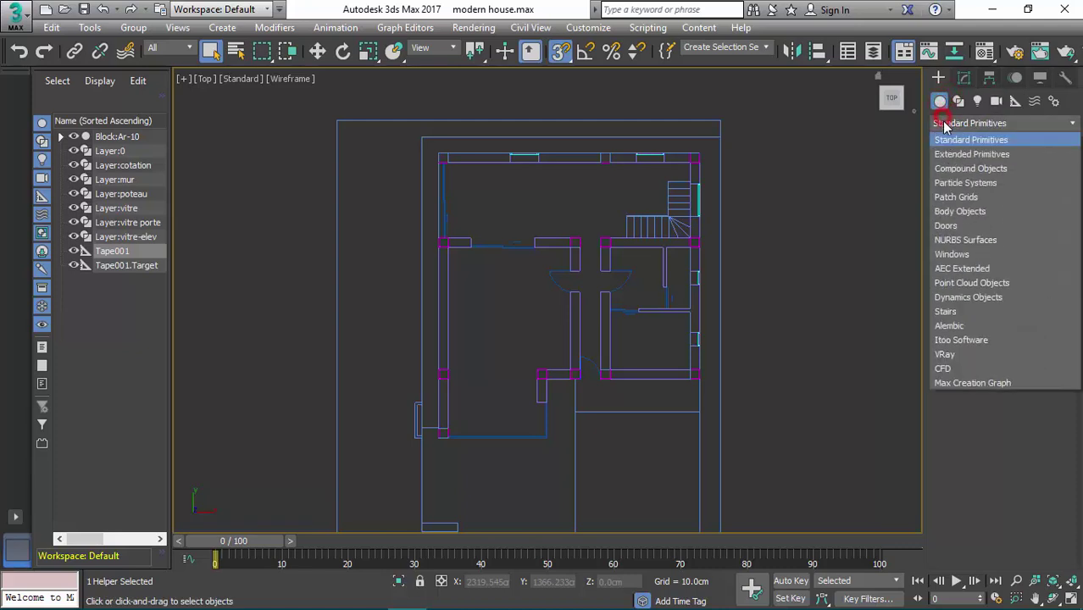
left_click(972, 271)
left_click(974, 190)
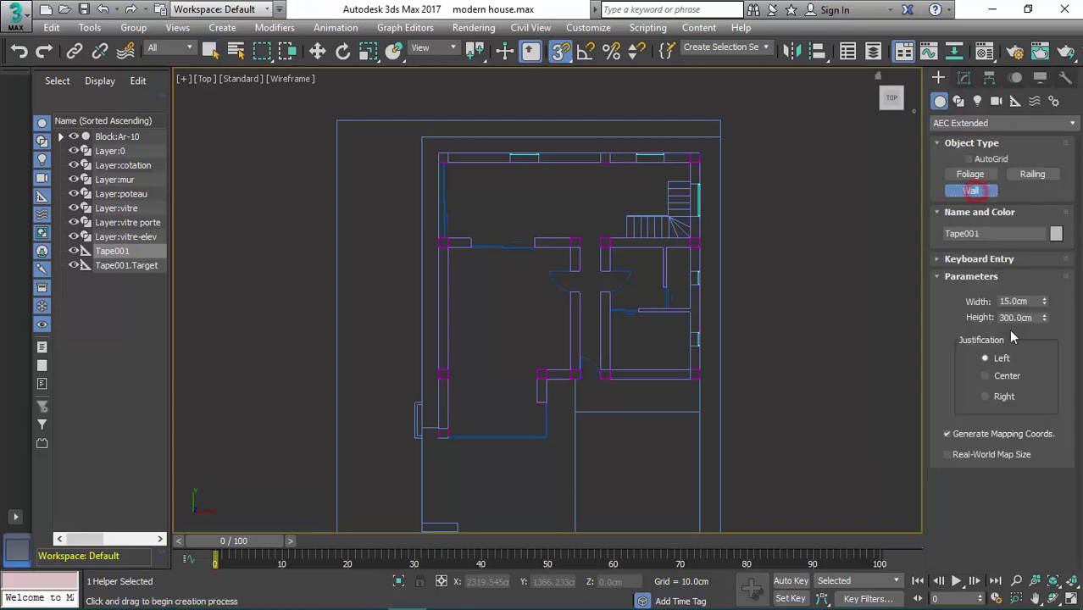
double_click(1036, 303)
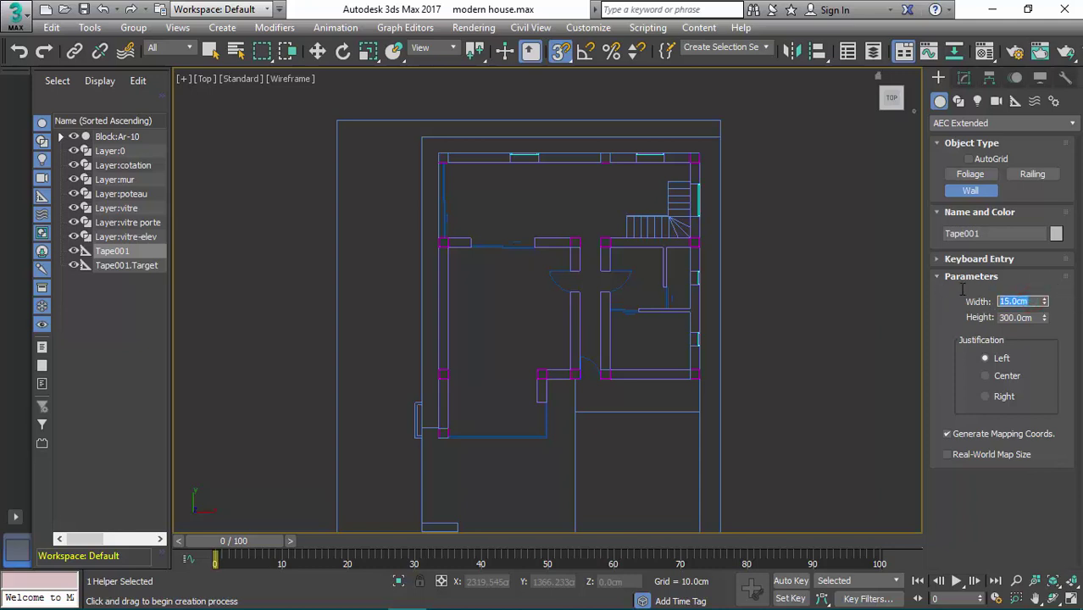
double_click(1034, 318)
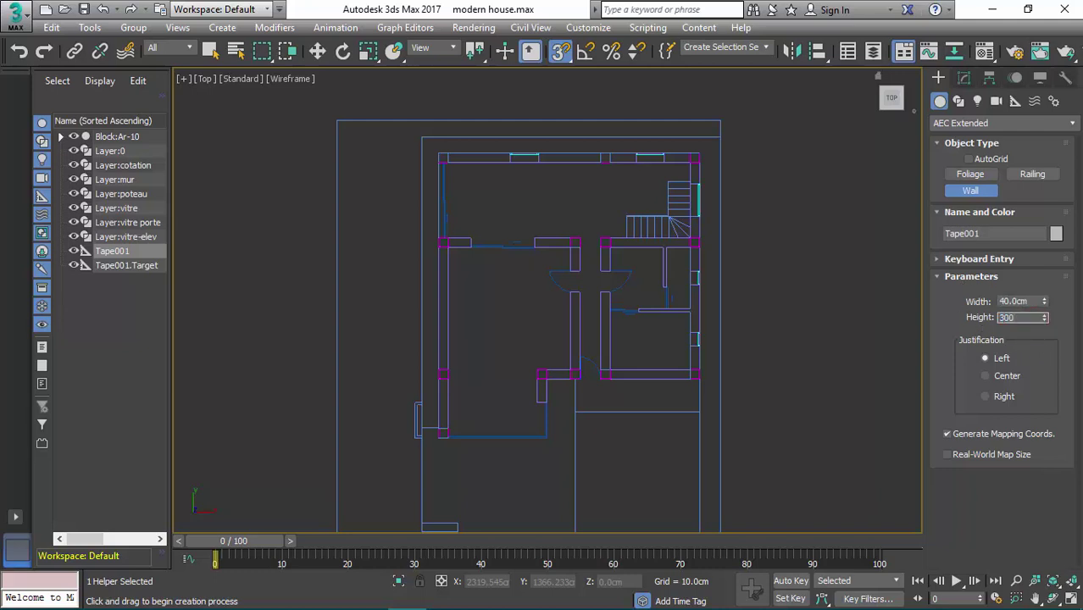
- Disable Perpendicular snapping and keep only Vertex snapping enabled
middle_click_drag(498, 379, 507, 395)
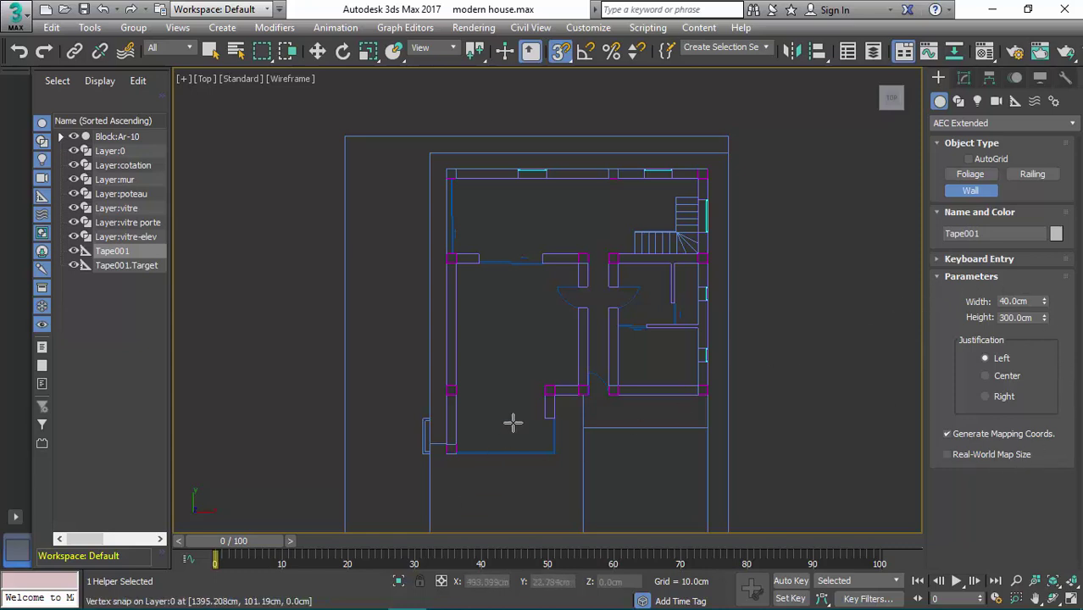
scroll(496, 411, "up", 2)
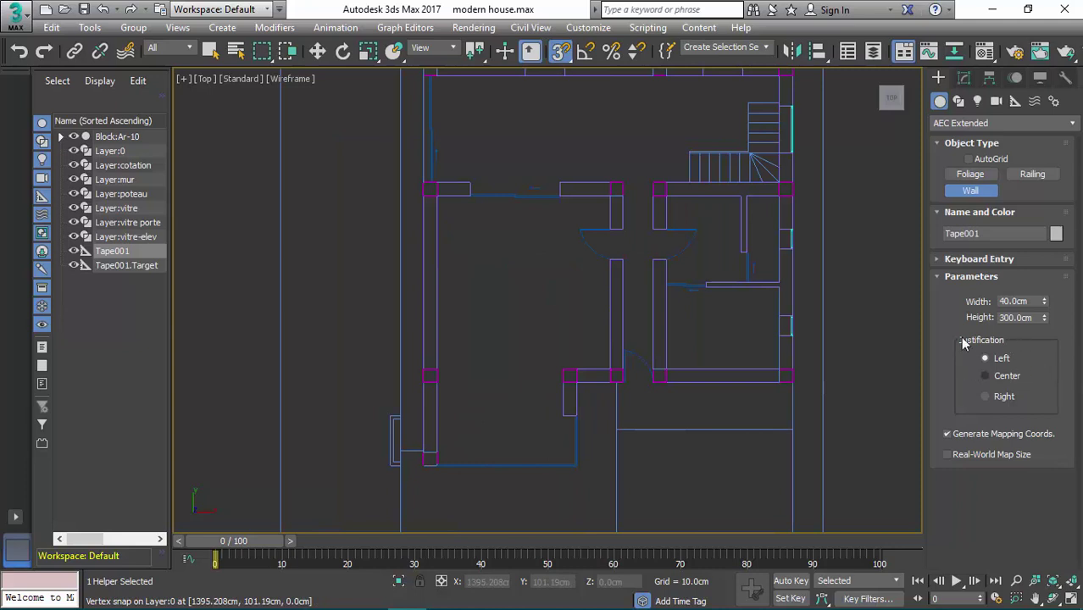
middle_click_drag(508, 286, 512, 306)
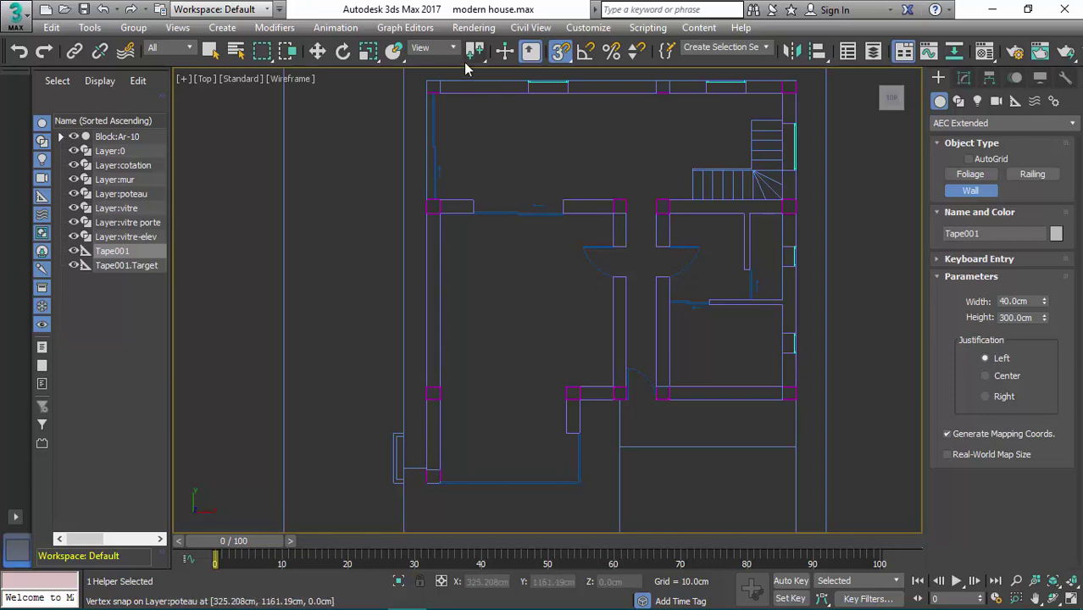
scroll(399, 498, "up", 3)
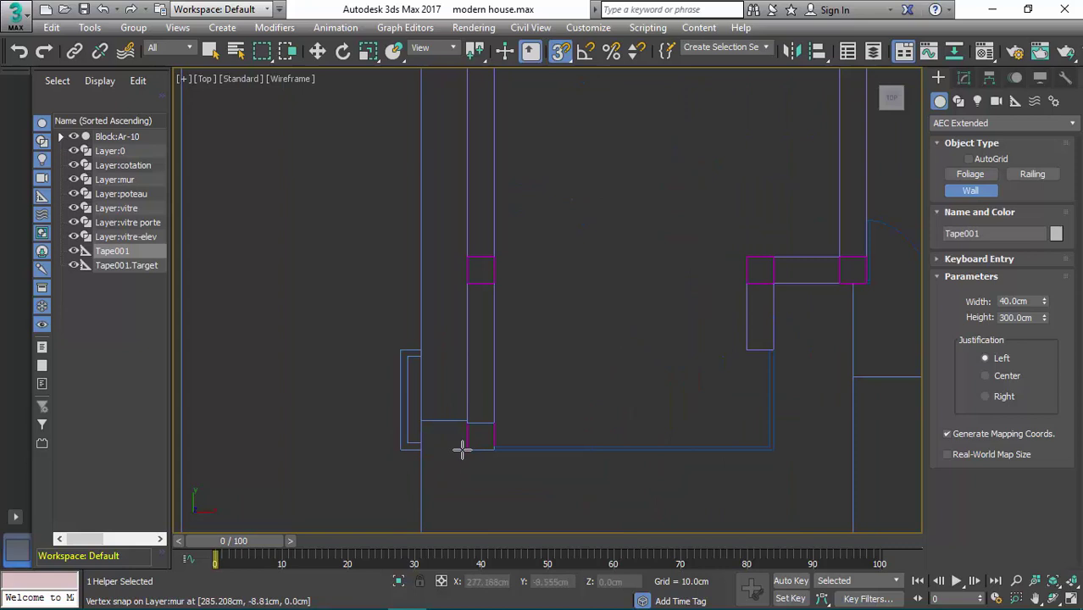
right_click(559, 51)
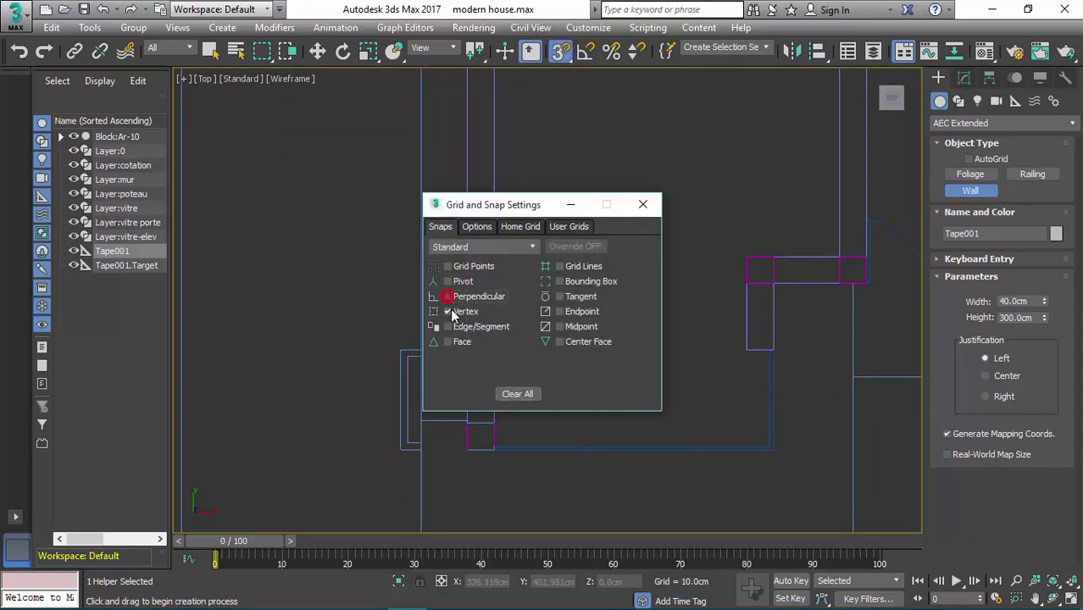
left_click(643, 205)
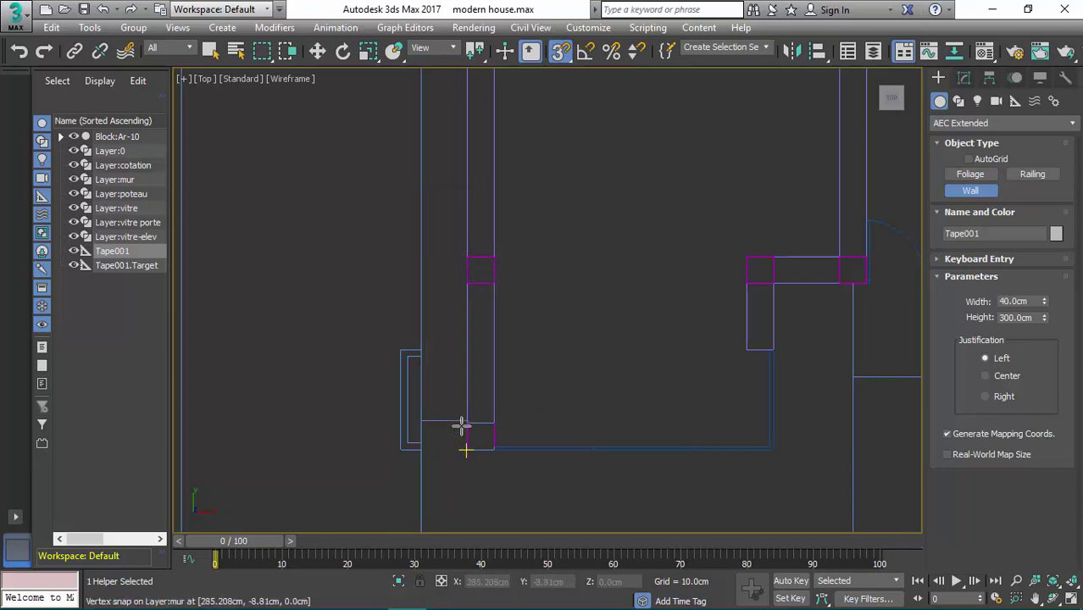
- Try drawing a wall from the plan's lower-left column, once with Left and once with Right justification
left_click(492, 406)
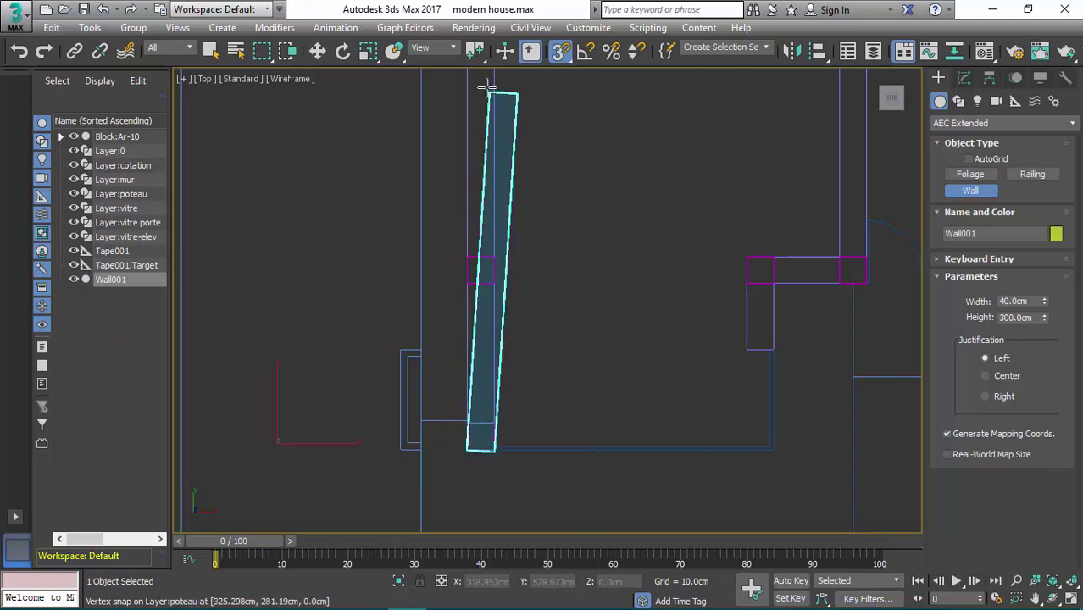
right_click(544, 97)
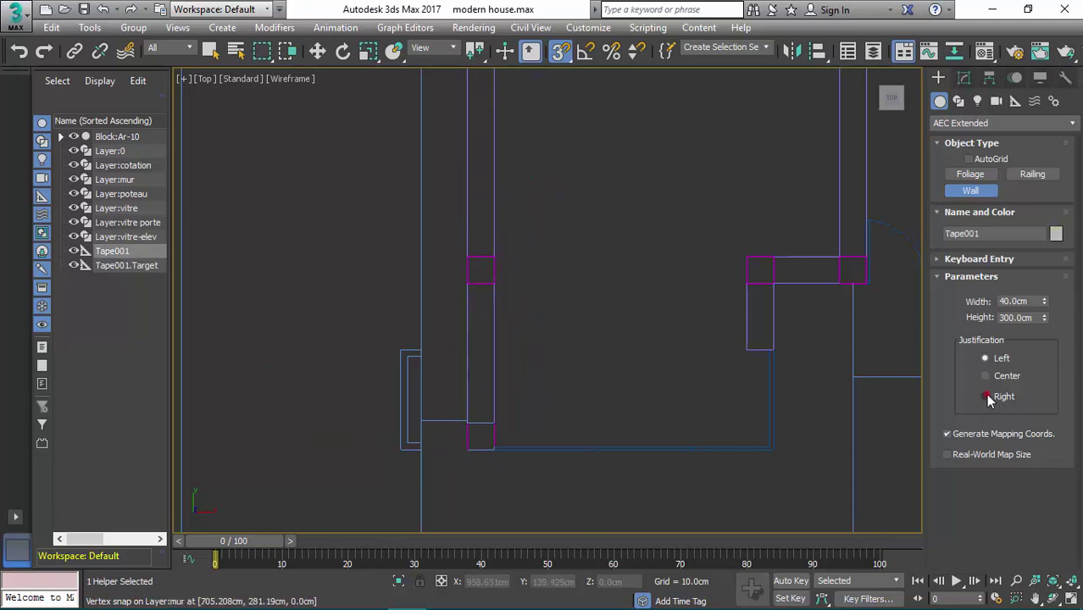
left_click(495, 445)
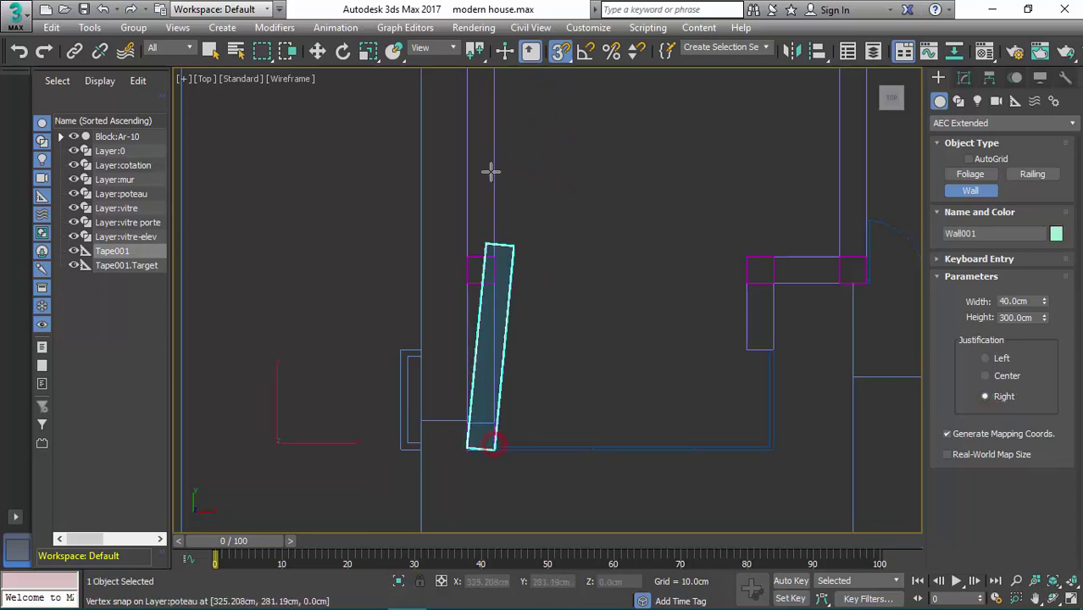
right_click(517, 165)
scroll(596, 201, "down", 3)
middle_click_drag(596, 201, 479, 306)
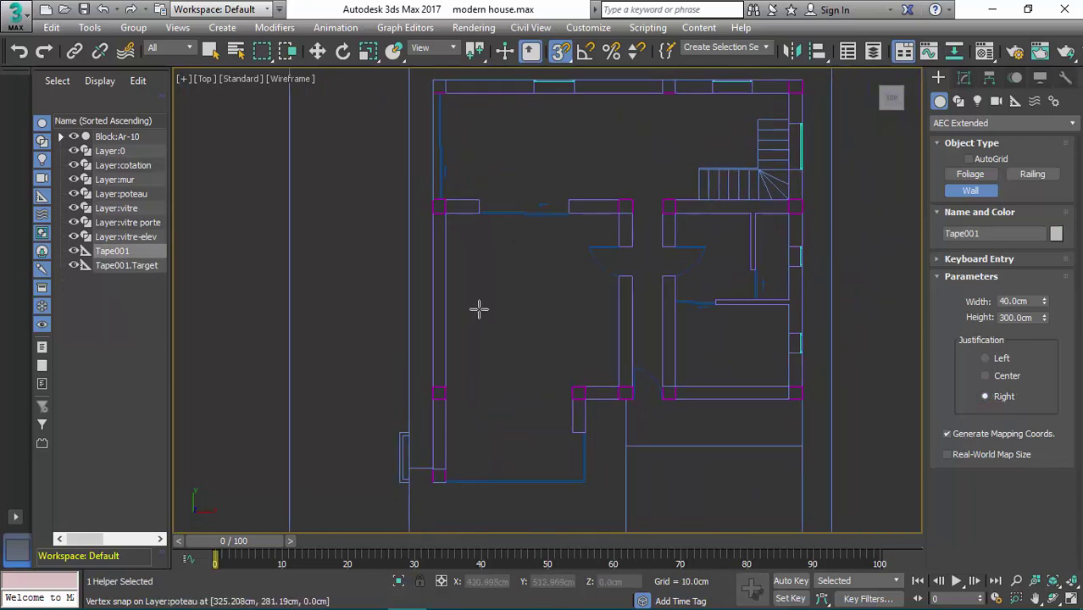
- Set the wall justification to Left for tracing the ground-floor plan
left_click(1002, 359)
middle_click_drag(520, 399, 464, 398)
scroll(494, 489, "up", 2)
scroll(464, 402, "down", 2)
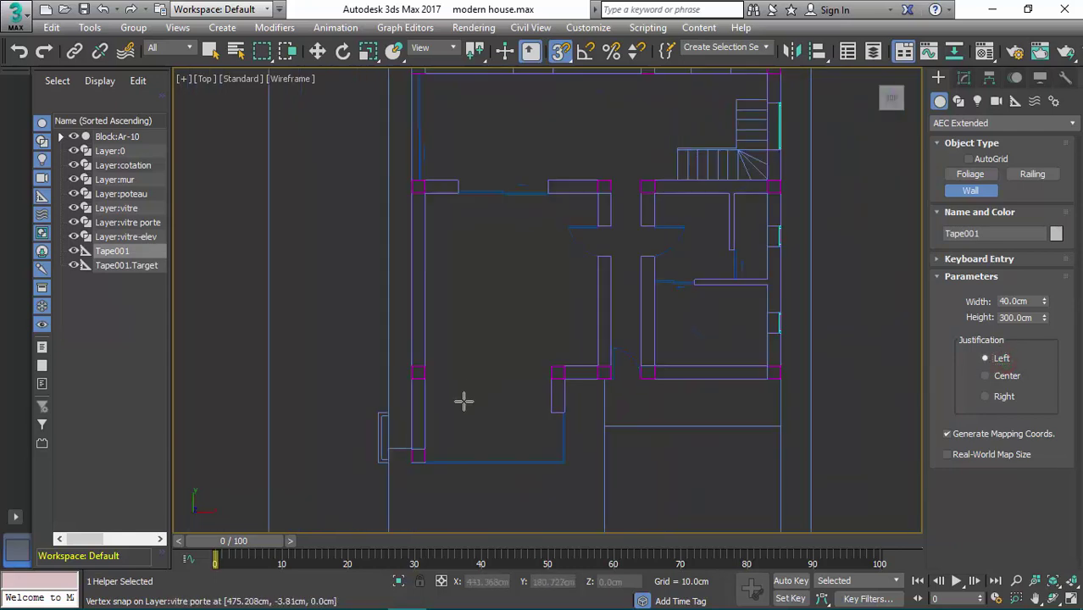
- Trace the outer wall clockwise from the plan's lower-left column around the top and right sides to the inner corner of the front recess
scroll(475, 386, "down", 2)
scroll(467, 423, "up", 1)
scroll(447, 392, "up", 1)
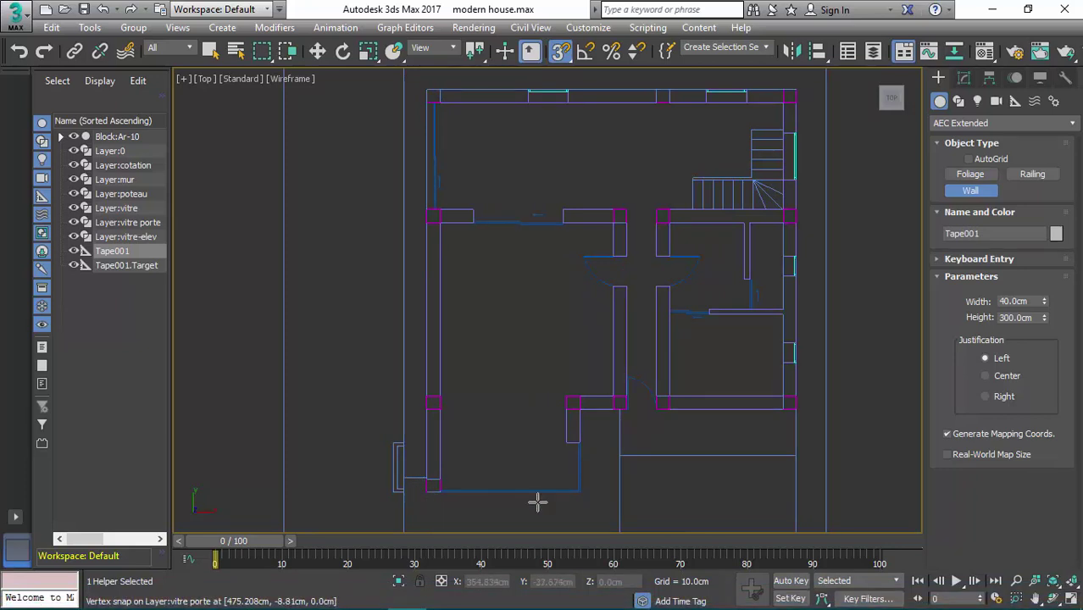
left_click(425, 480)
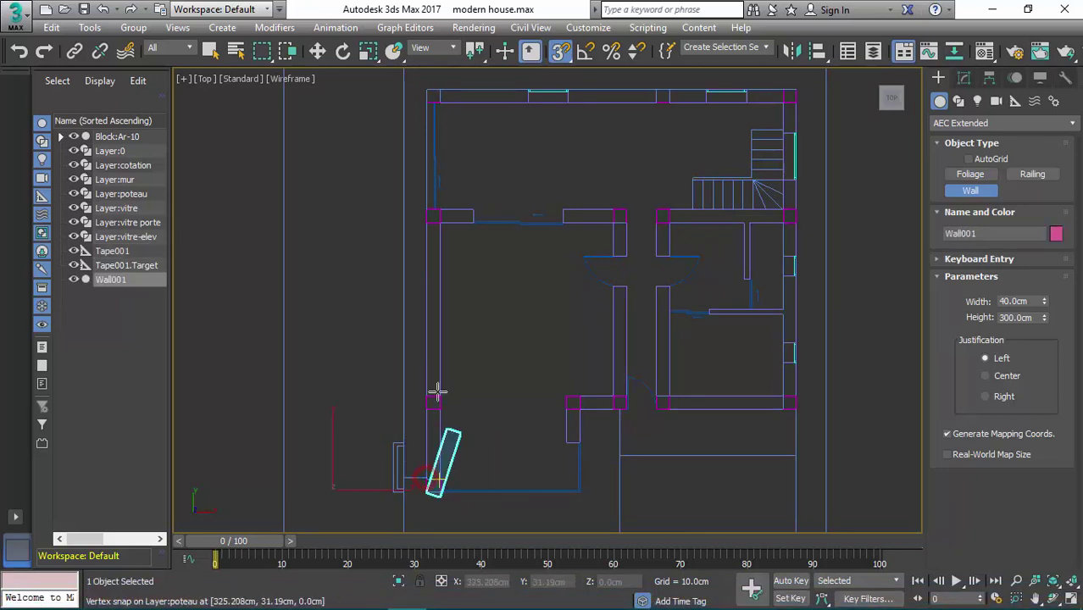
left_click(422, 82)
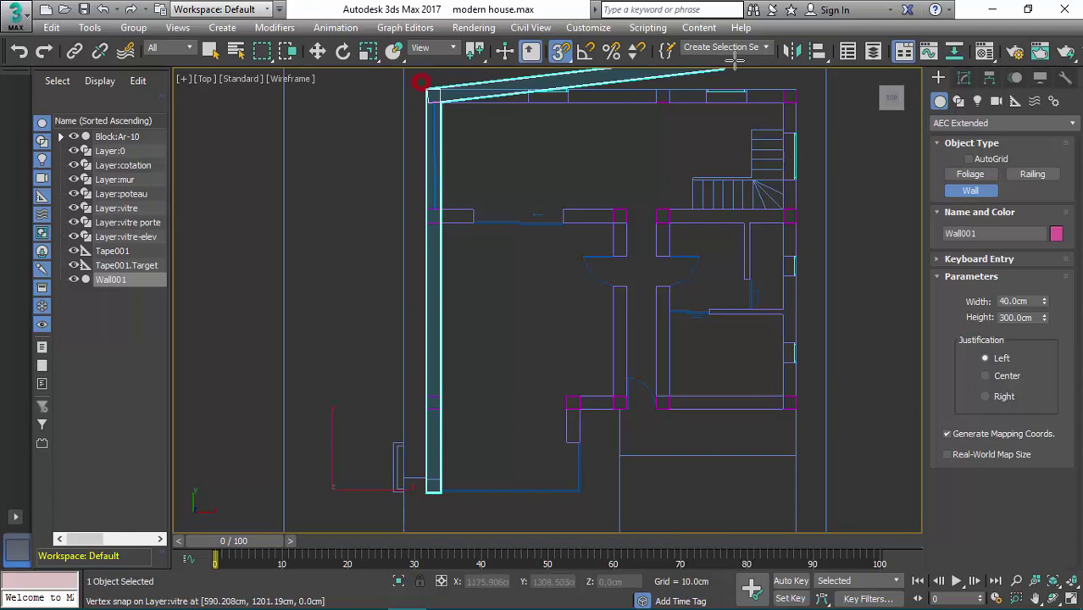
left_click(799, 85)
left_click(795, 400)
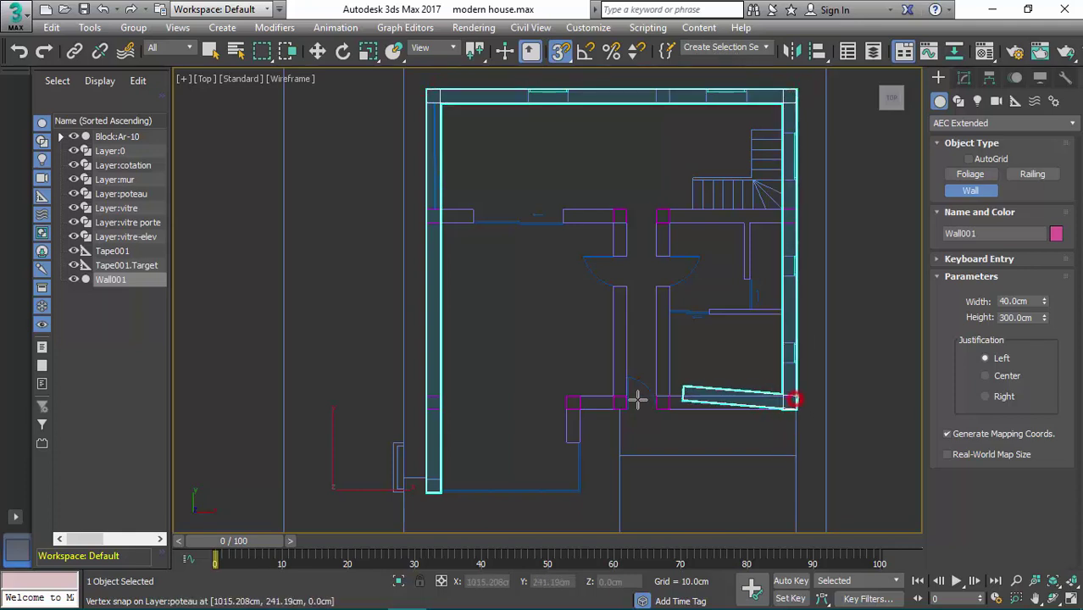
left_click(580, 400)
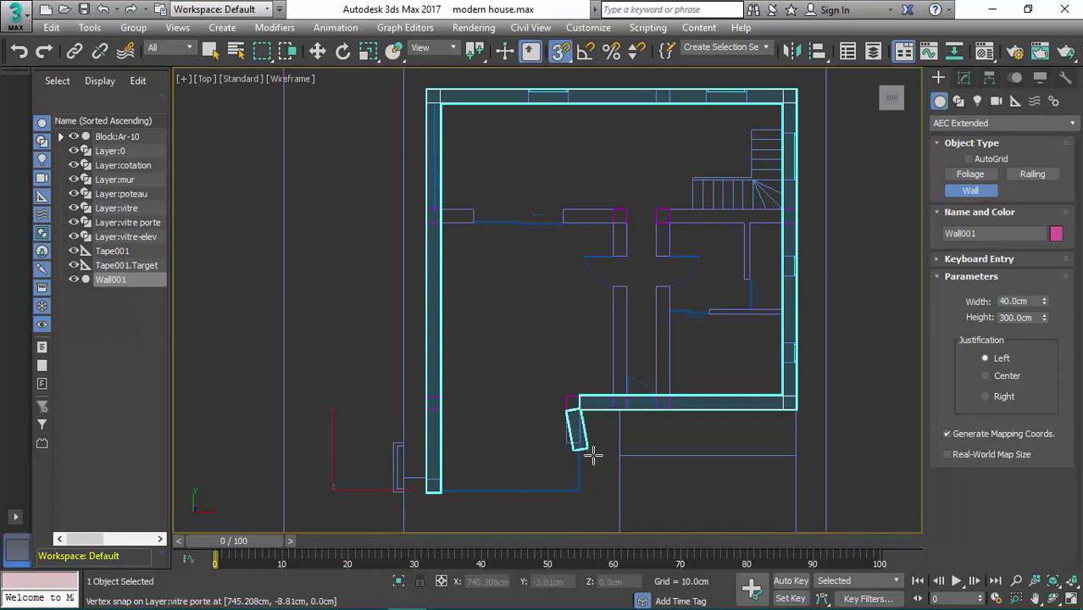
- Extend the outer wall down the short return at the front recess and end the wall there
scroll(585, 441, "up", 5)
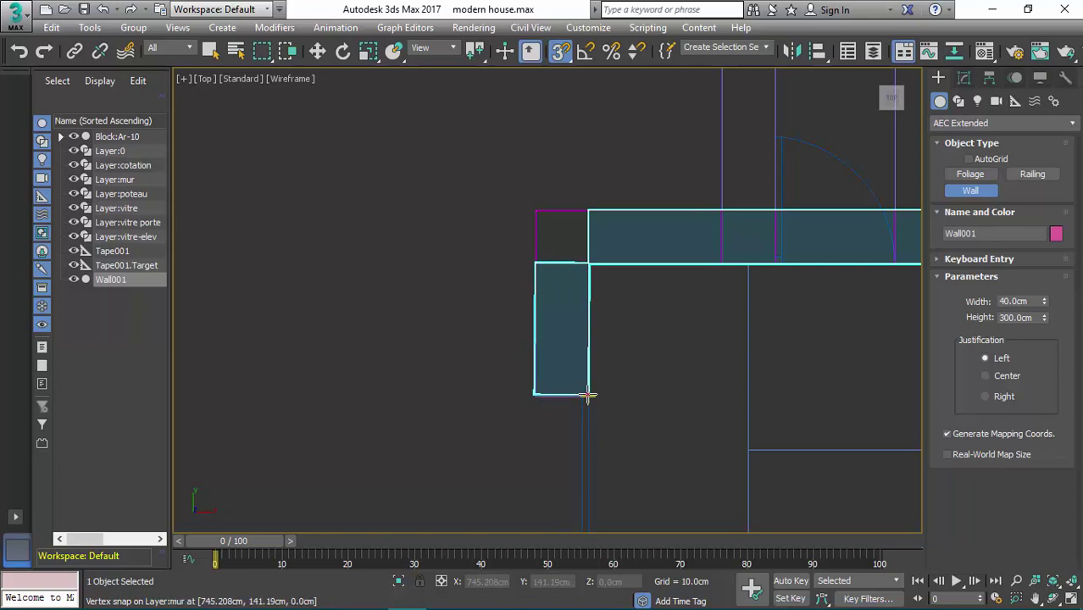
left_click(588, 395)
right_click(459, 351)
scroll(581, 417, "down", 6)
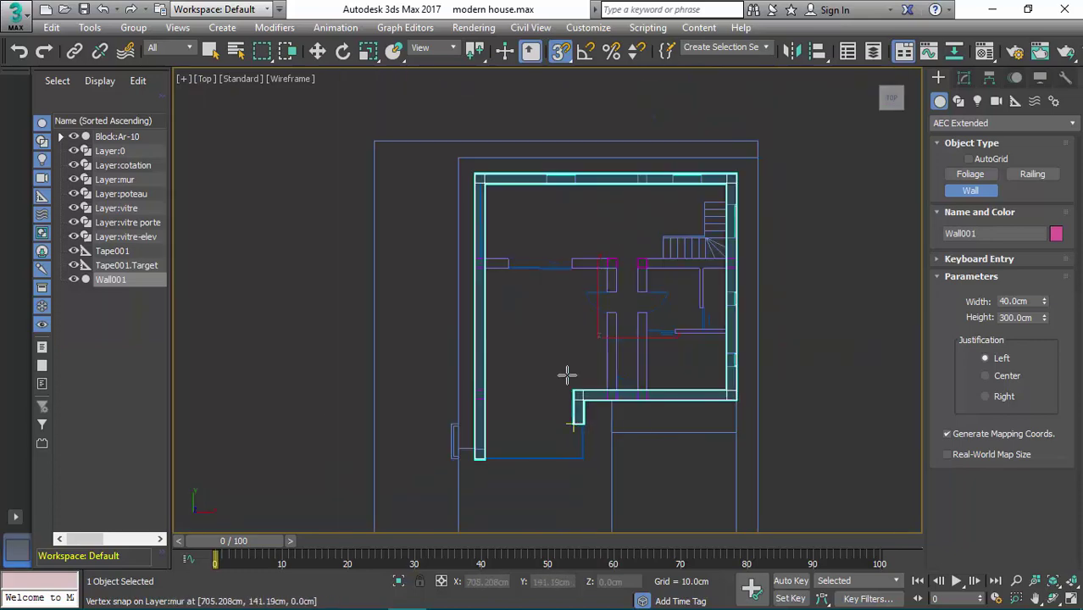
right_click(563, 344)
scroll(532, 377, "up", 2)
scroll(544, 378, "down", 4)
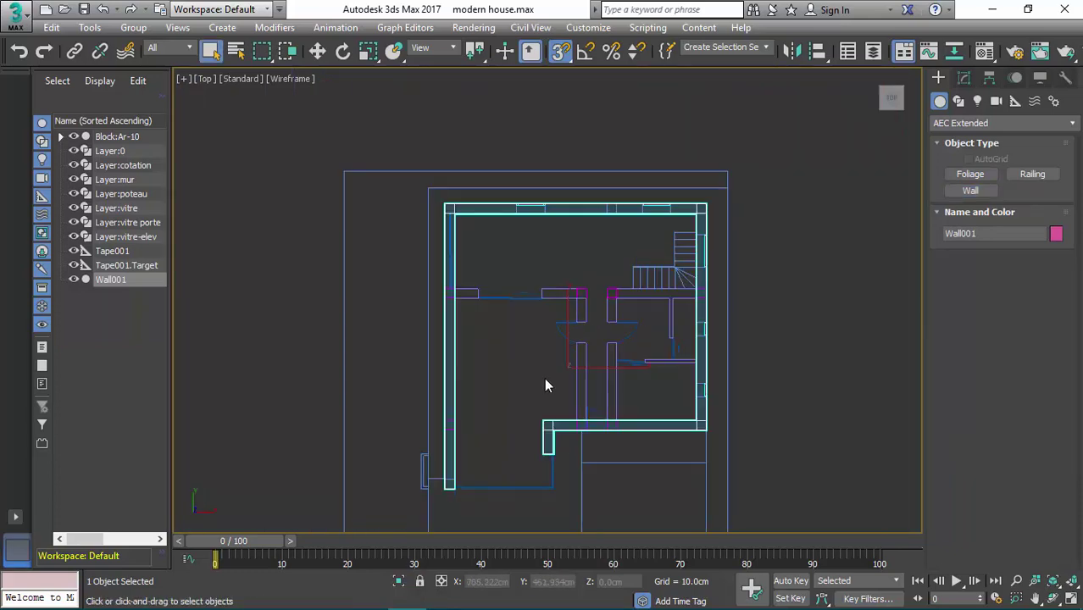
scroll(560, 345, "up", 3)
middle_click_drag(527, 346, 539, 301)
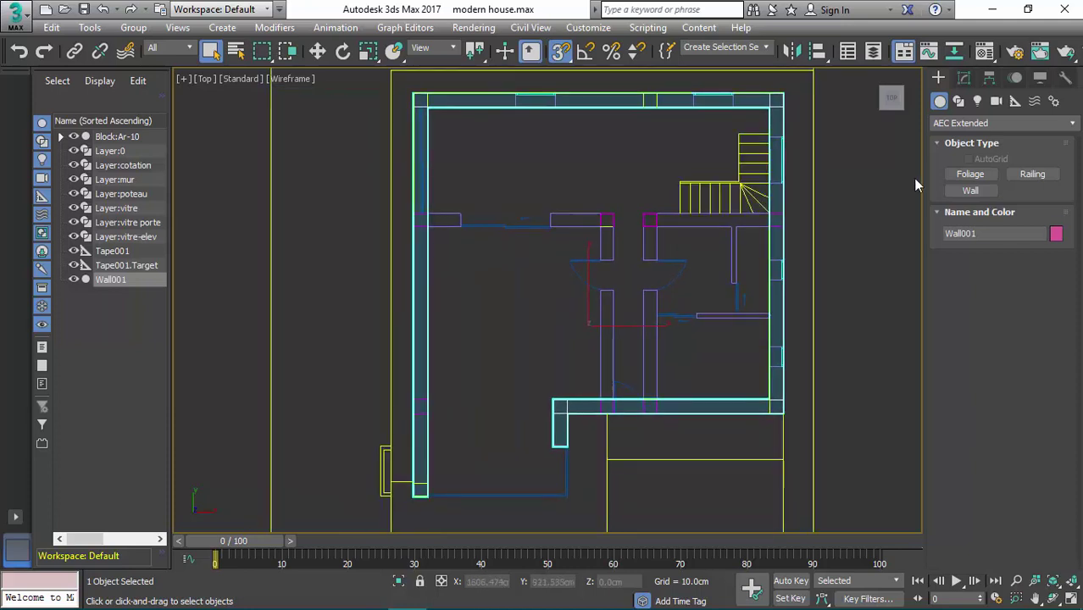
- Trace a 40 cm interior wall from the left outer wall across to the corridor column and down to the front wall
left_click(956, 193)
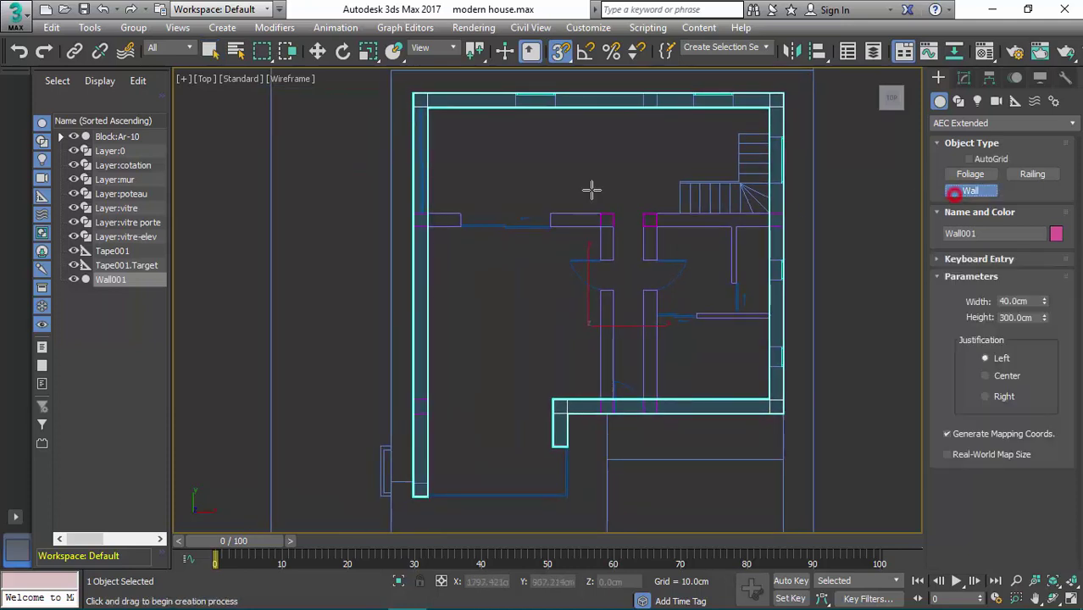
left_click(428, 209)
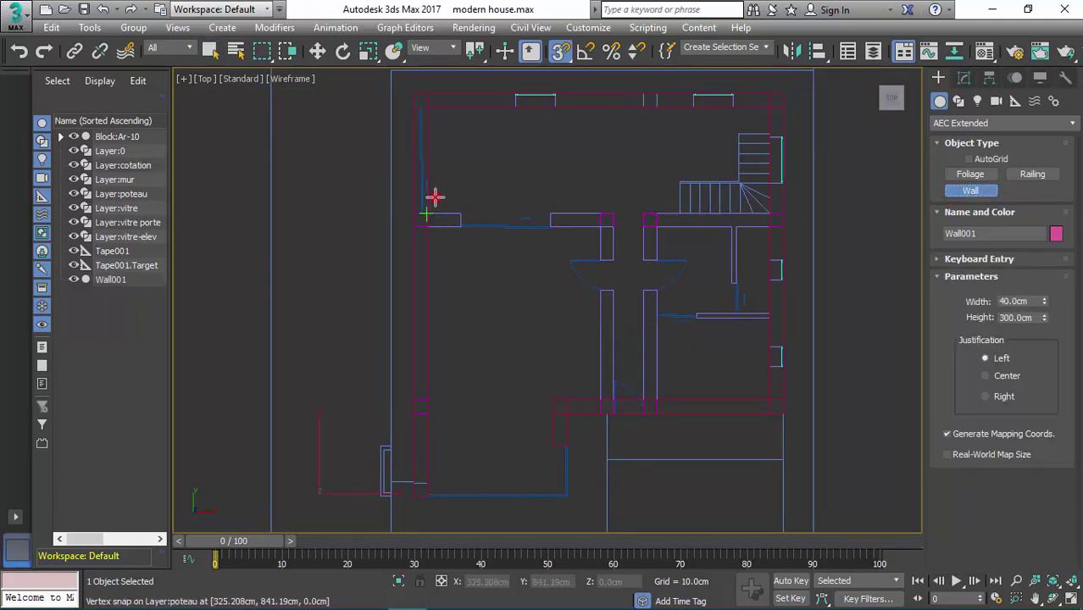
left_click(610, 194)
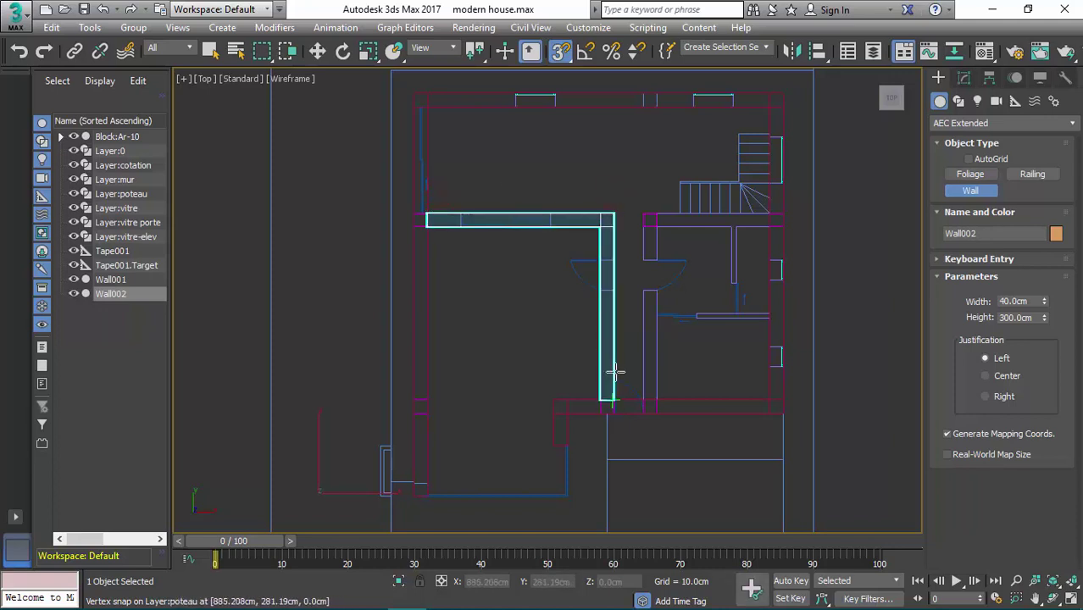
left_click(613, 371)
right_click(610, 177)
- Trace the wall on the corridor's right side up from the front wall and across below the stairs to the right outer wall
middle_click_drag(559, 264, 384, 274)
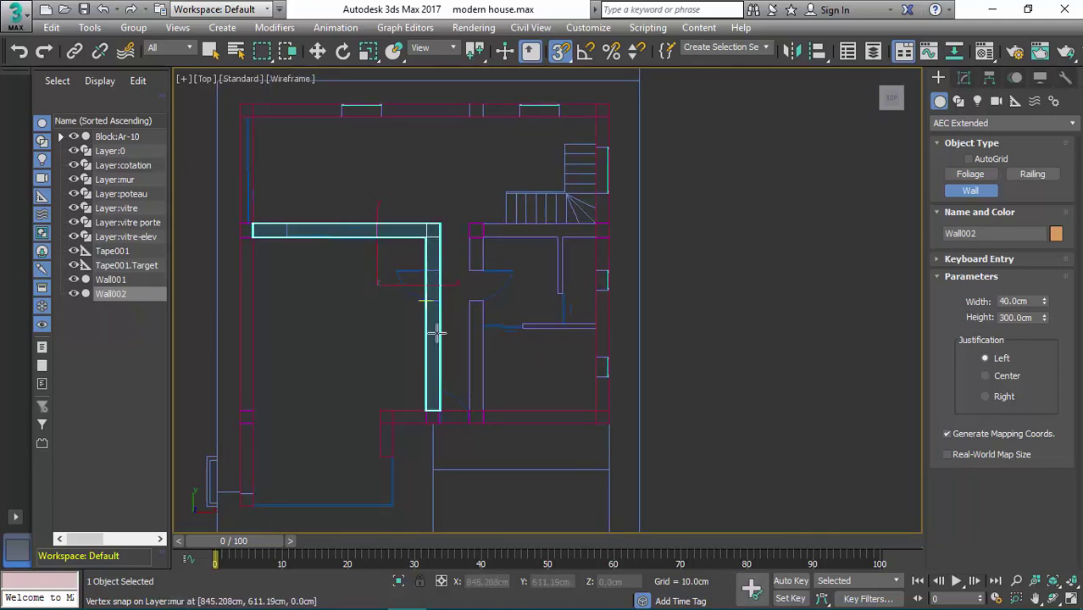
left_click(472, 387)
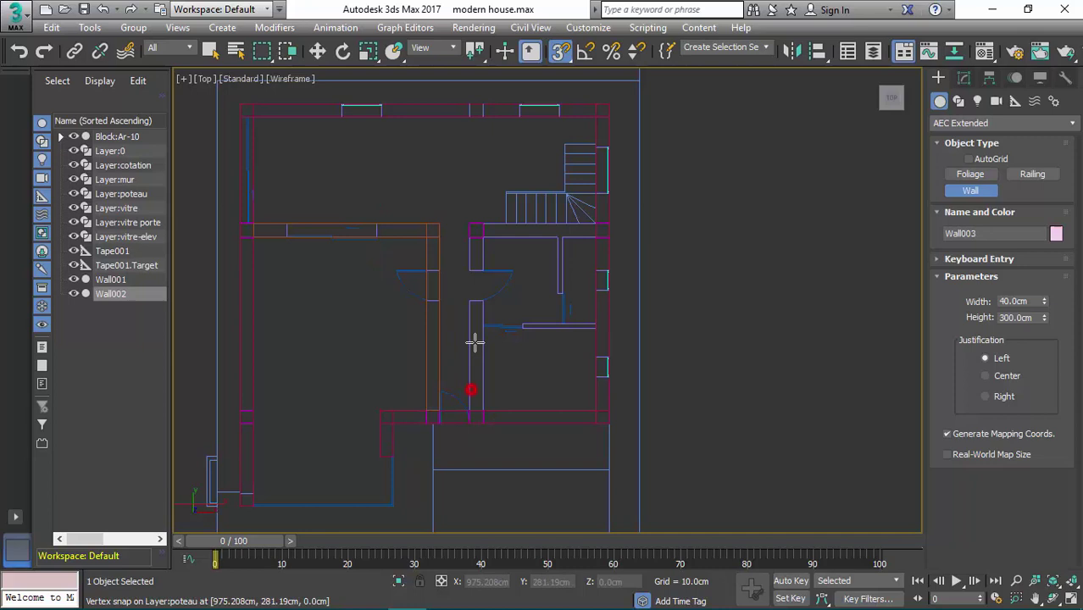
left_click(470, 204)
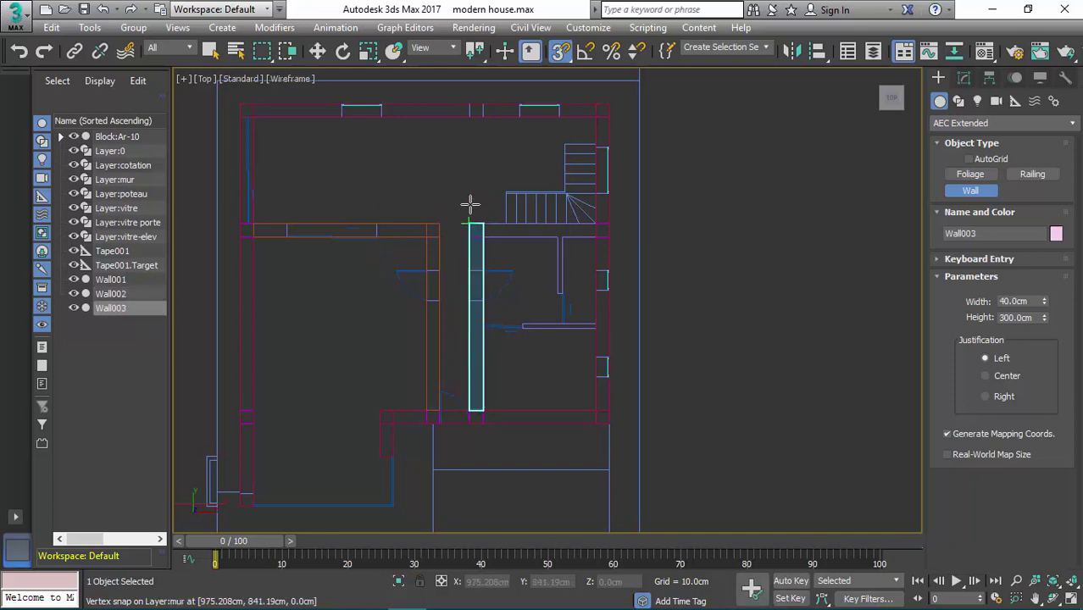
left_click(599, 230)
right_click(717, 246)
scroll(517, 352, "up", 4)
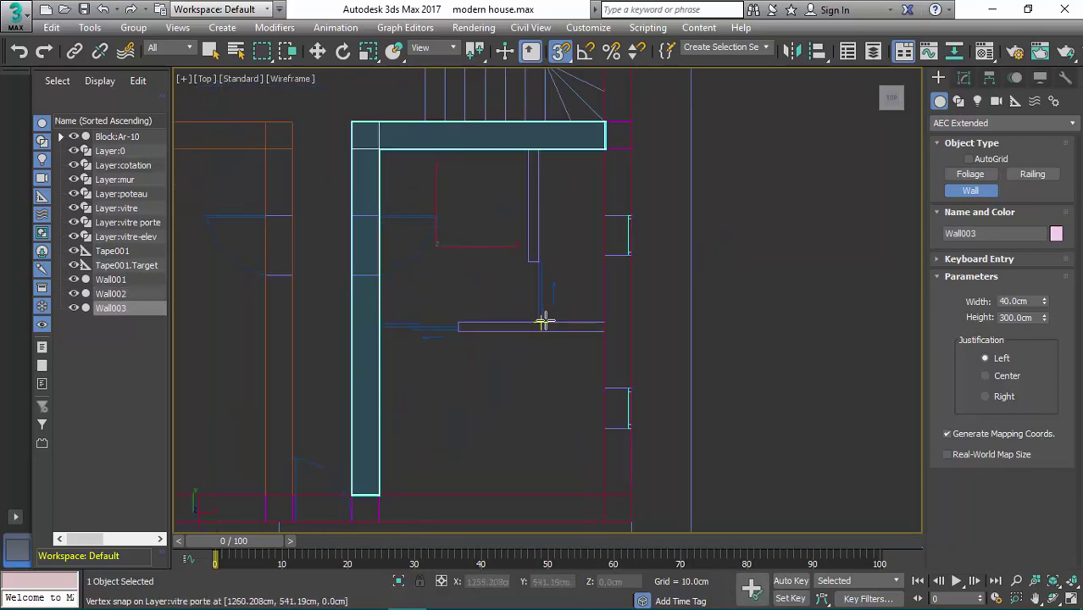
middle_click_drag(536, 272, 498, 304)
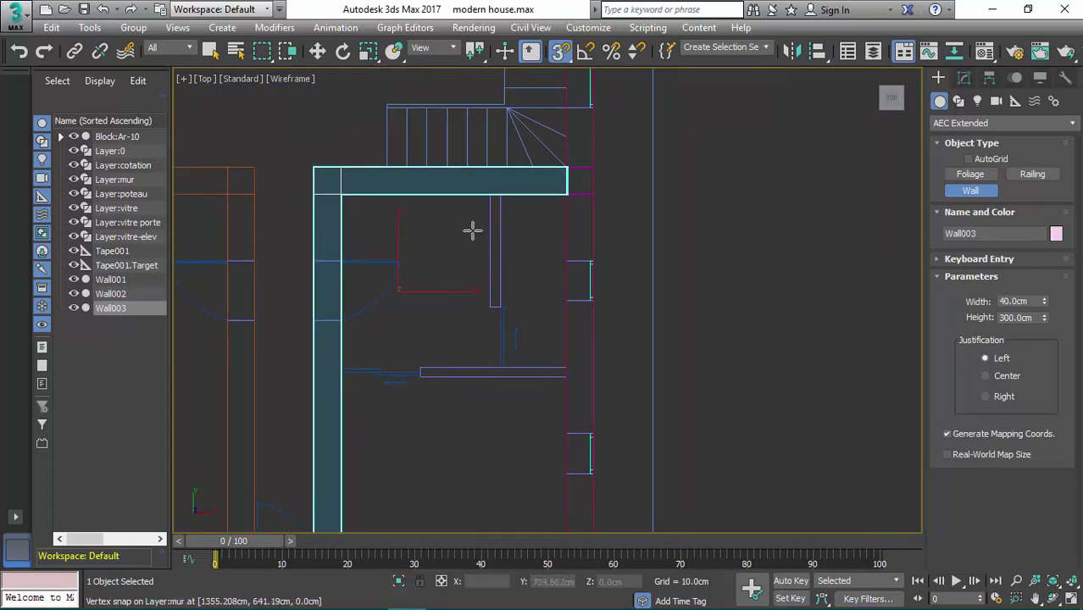
scroll(422, 312, "down", 2)
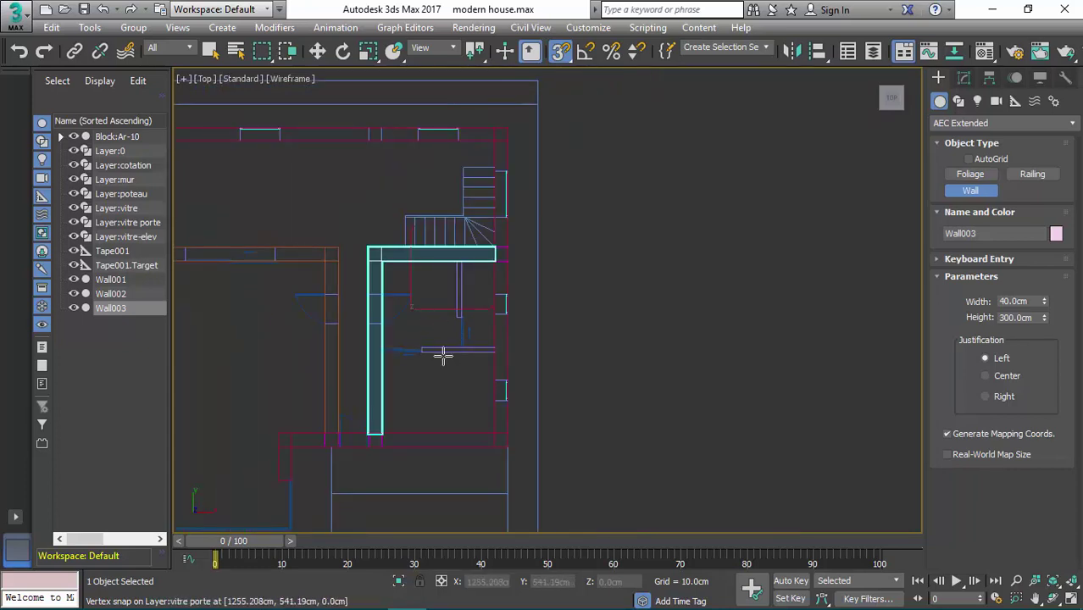
scroll(494, 336, "down", 1)
right_click(505, 371)
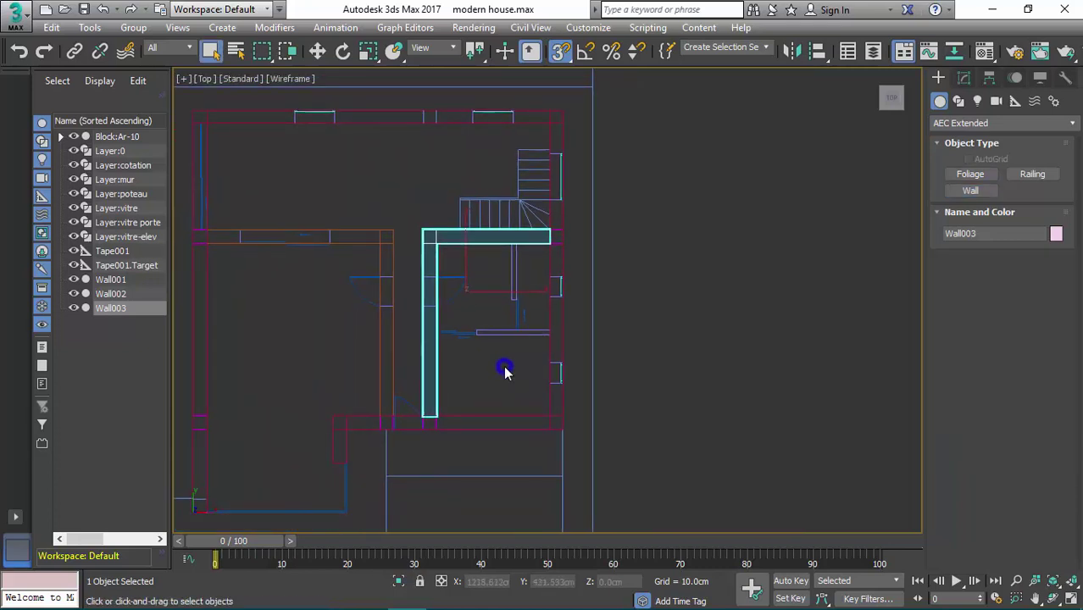
left_click(687, 314)
middle_click_drag(633, 331, 713, 320)
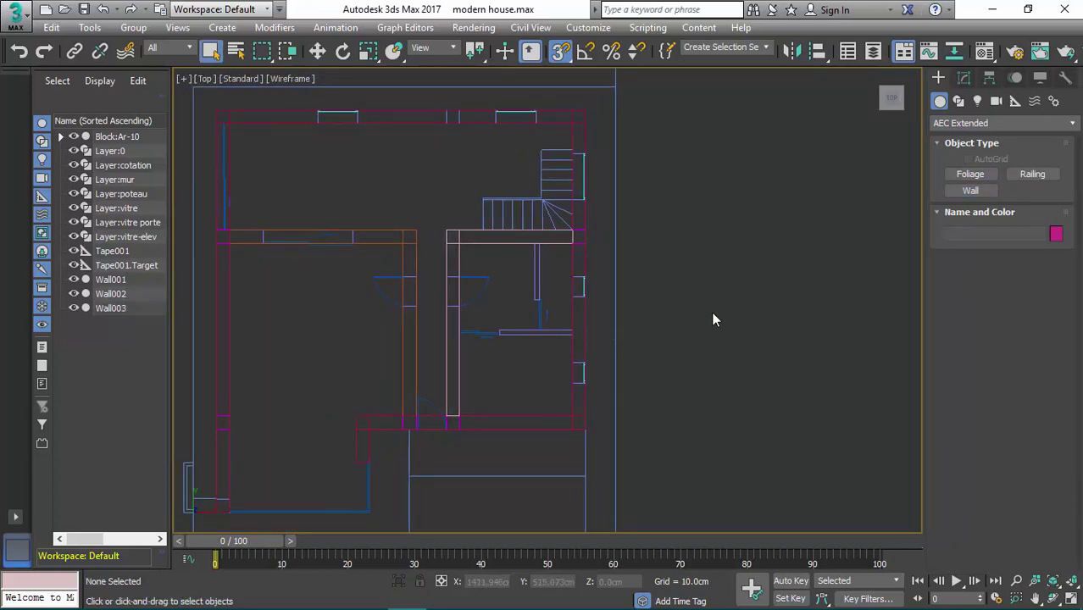
- Measure the thickness of the thin vertical partition below the stairs with a Tape helper, and delete the tape
left_click(971, 191)
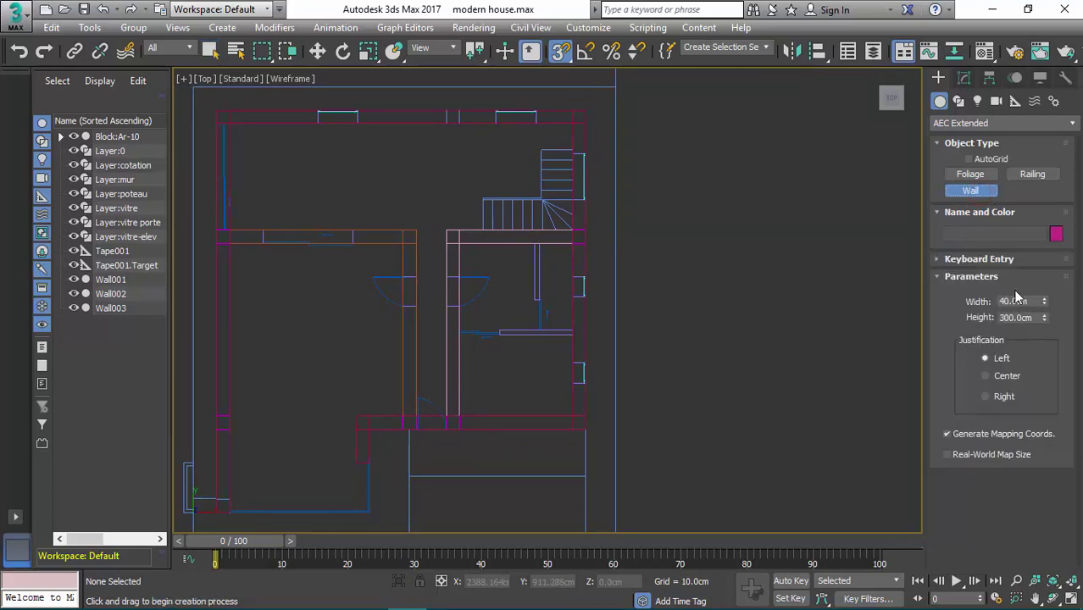
scroll(550, 247, "up", 5)
scroll(479, 188, "up", 3)
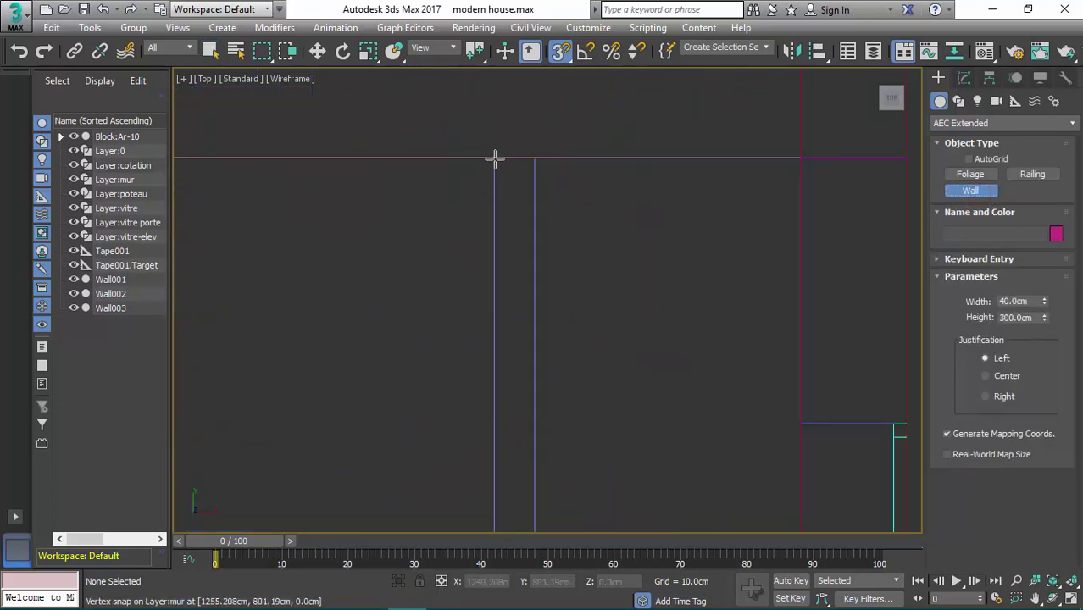
left_click(1016, 102)
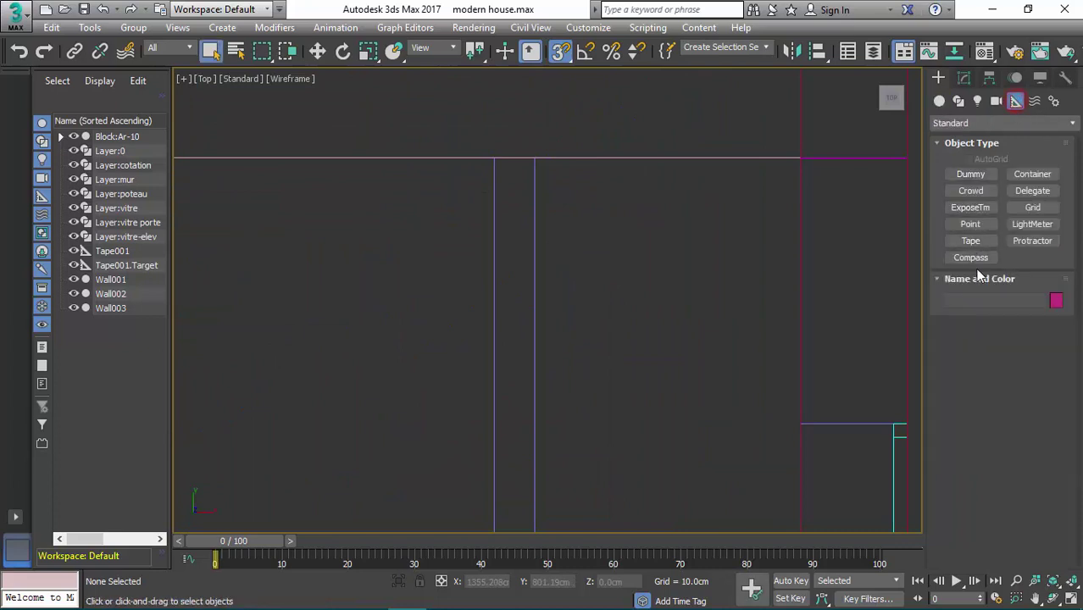
left_click_drag(493, 155, 534, 158)
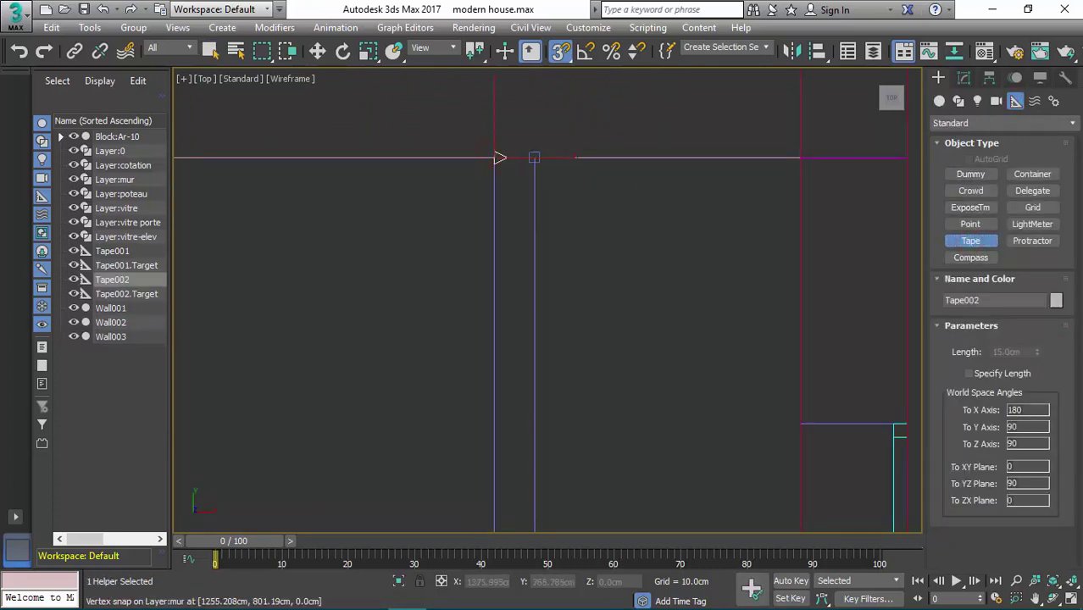
right_click(622, 264)
key("Delete")
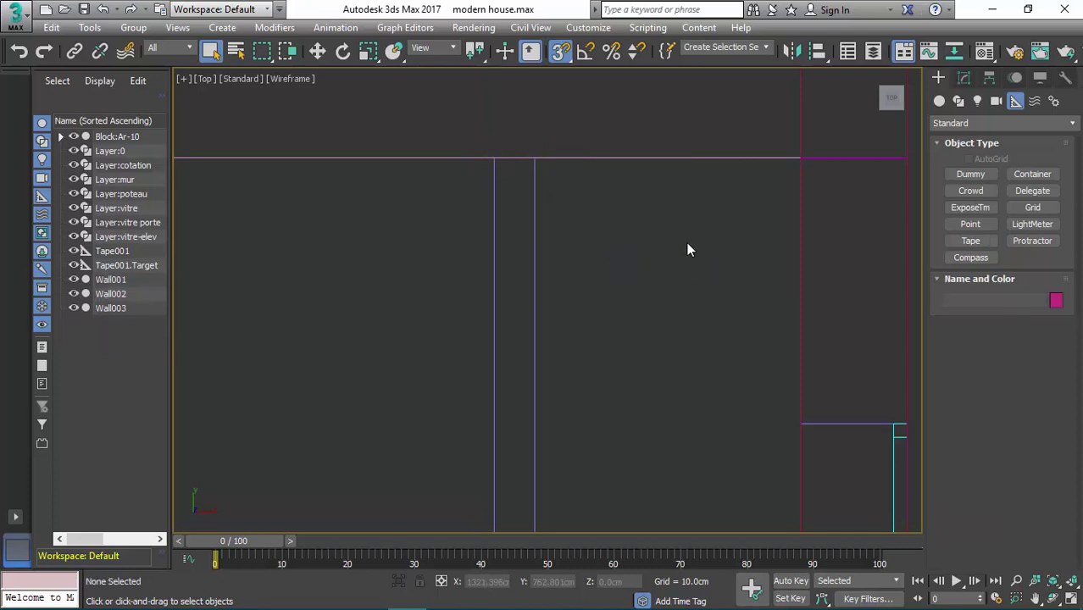
- Set the wall width to 15 cm and trace the thin vertical partition below the stairs
scroll(479, 321, "down", 3)
middle_click_drag(607, 307, 648, 206)
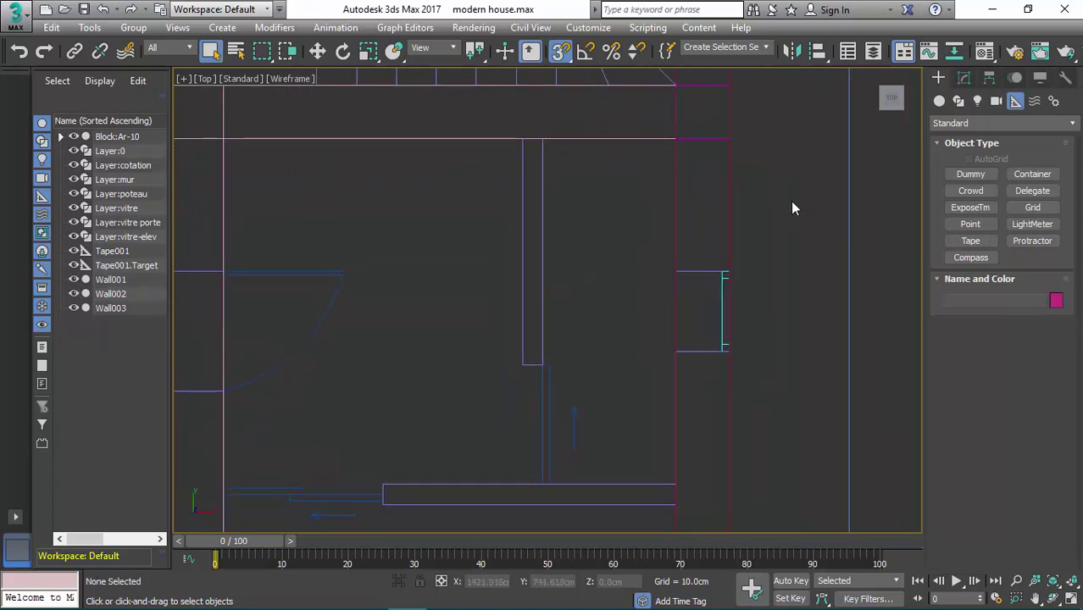
left_click(941, 102)
left_click(971, 190)
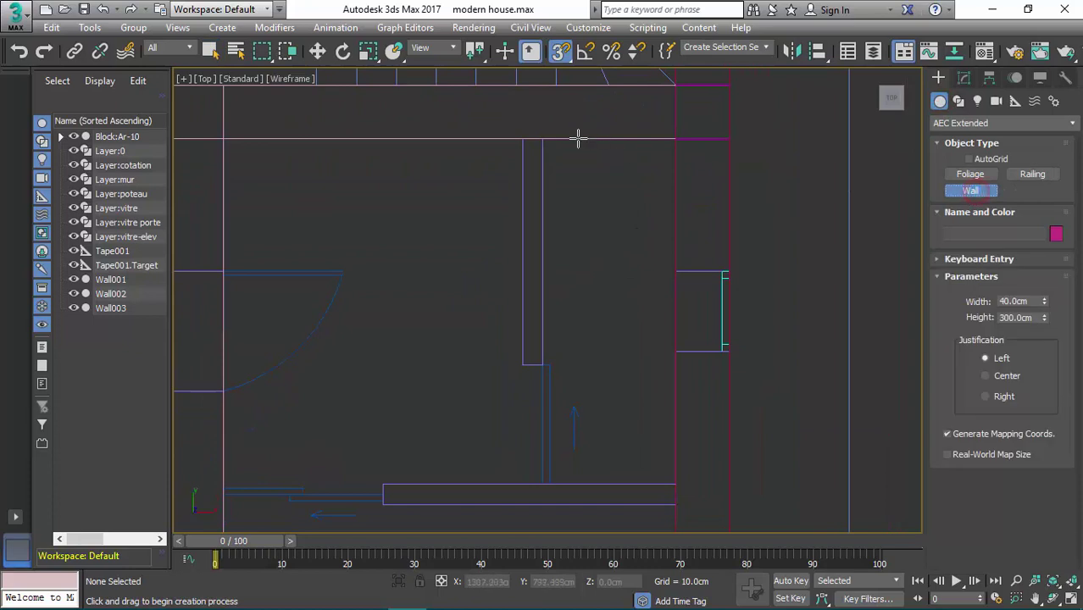
left_click(551, 135)
right_click(568, 282)
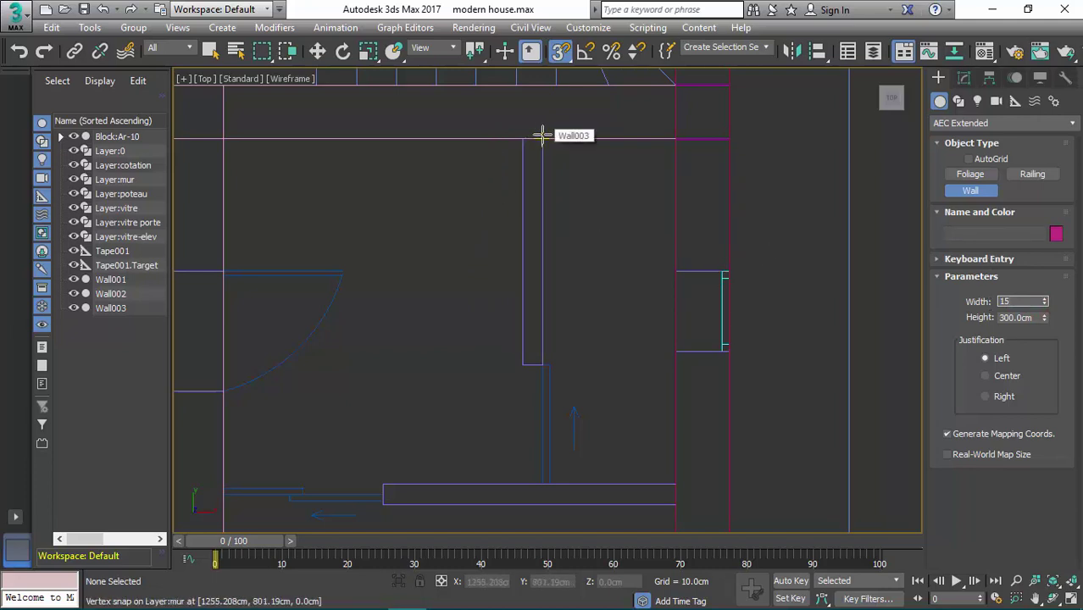
left_click(543, 136)
left_click(534, 354)
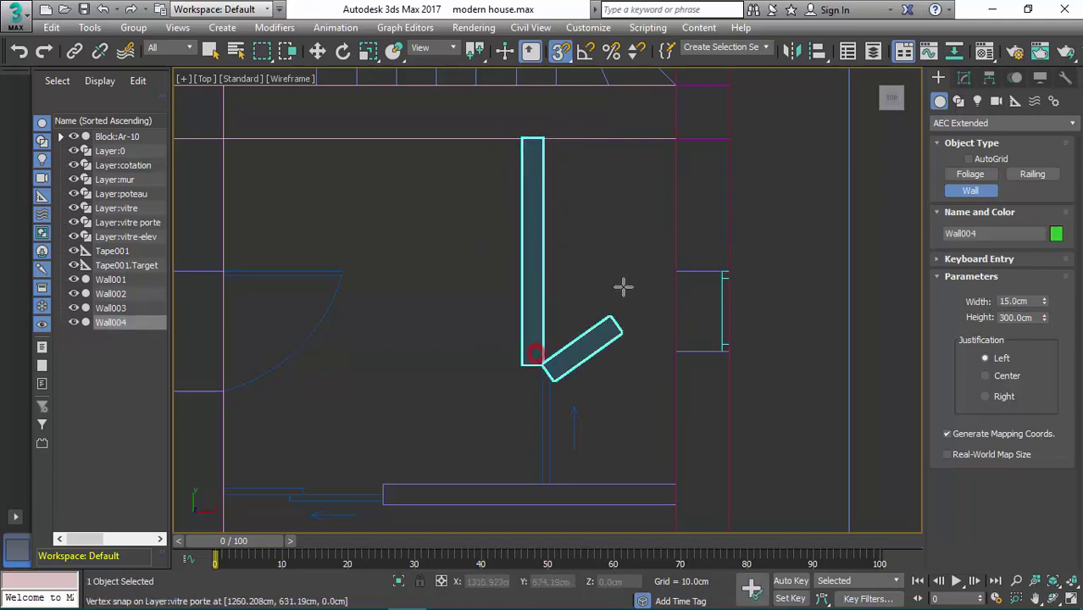
right_click(621, 281)
- Trace the thin horizontal partition to the right outer wall with the 15 cm wall and end wall creation
middle_click_drag(519, 310, 502, 185)
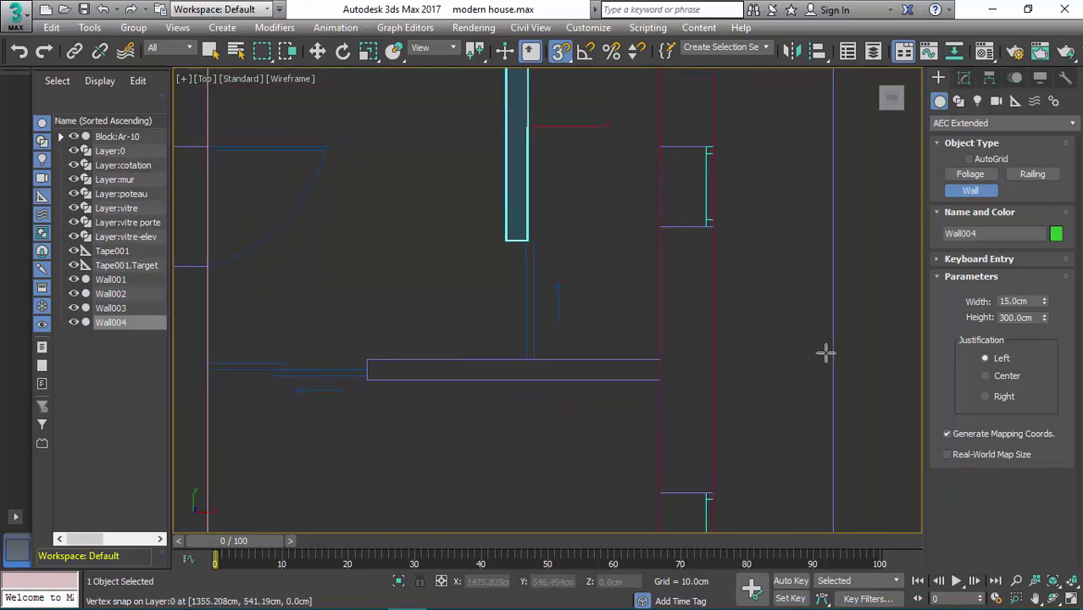
left_click(380, 322)
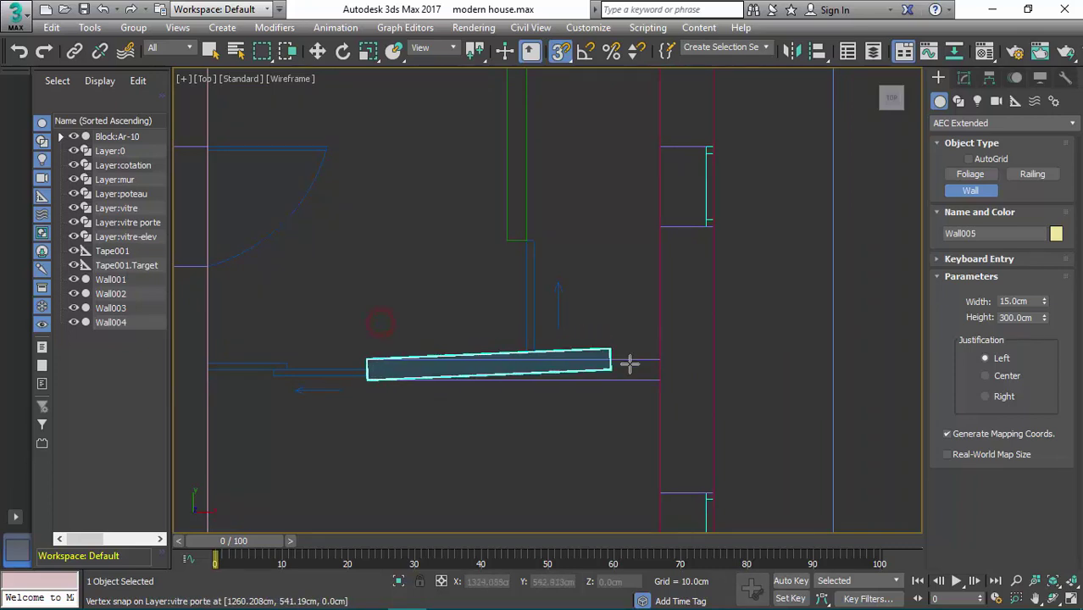
left_click(664, 357)
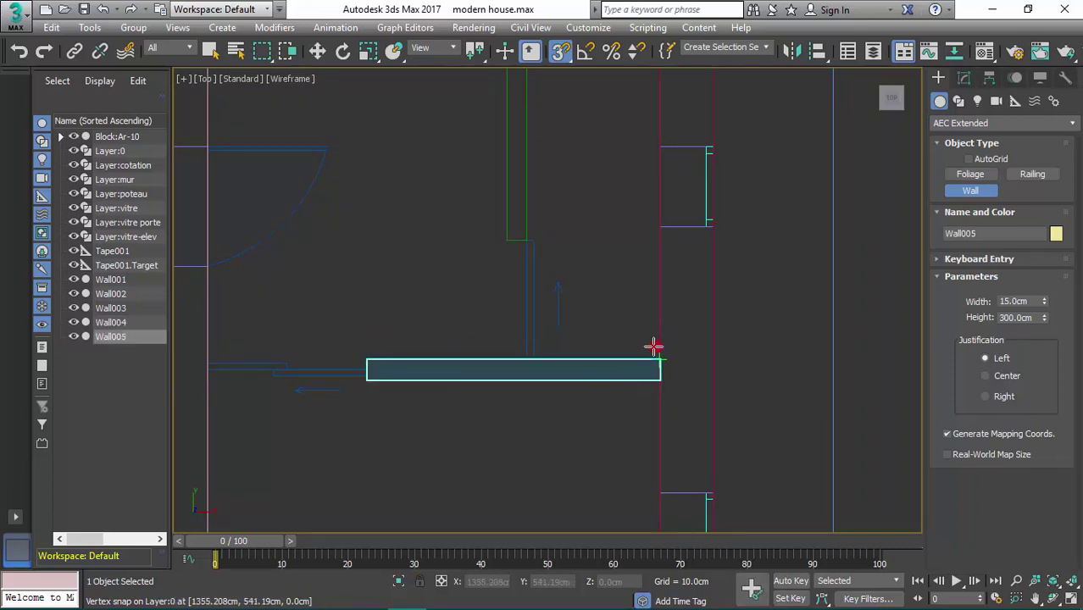
right_click(552, 245)
right_click(584, 250)
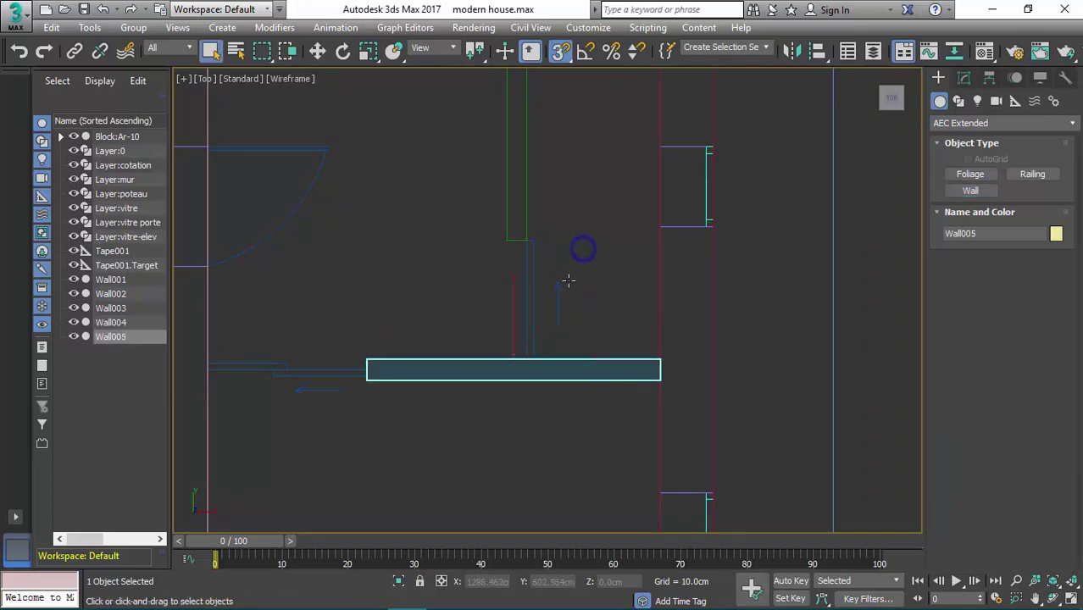
- Examine the traced ground-floor walls against the whole floor plan
scroll(569, 284, "down", 3)
middle_click_drag(468, 339, 547, 295)
scroll(547, 296, "down", 3)
scroll(491, 313, "up", 1)
middle_click_drag(490, 314, 531, 285)
scroll(496, 355, "down", 2)
middle_click_drag(543, 325, 580, 341)
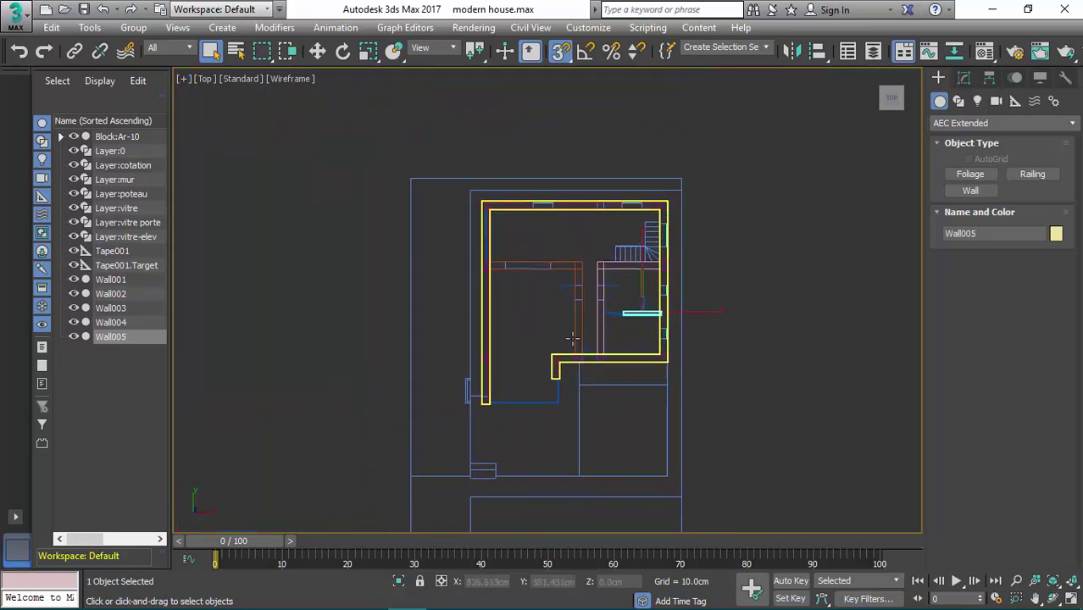
scroll(572, 338, "up", 4)
scroll(562, 331, "down", 2)
middle_click_drag(577, 262, 488, 294)
scroll(489, 296, "down", 1)
mouse_move(495, 337)
middle_mouse_down()
mouse_move(484, 314)
mouse_move(508, 303)
middle_mouse_up()
scroll(485, 316, "up", 1)
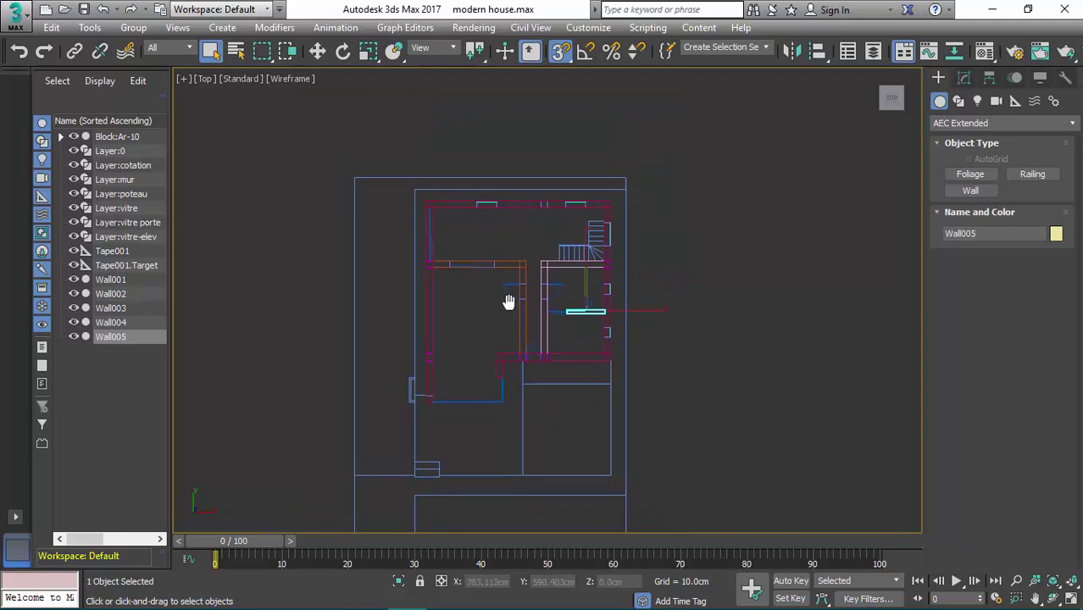
- Examine the traced walls in a wireframe perspective view against the floor plan and the surrounding drawings
key("p")
mouse_move(576, 339)
middle_mouse_down("alt")
mouse_move(472, 346)
mouse_move(475, 360)
mouse_move(675, 354)
mouse_move(652, 385)
mouse_move(614, 309)
mouse_move(539, 373)
mouse_move(480, 388)
mouse_move(506, 380)
middle_mouse_up("alt")
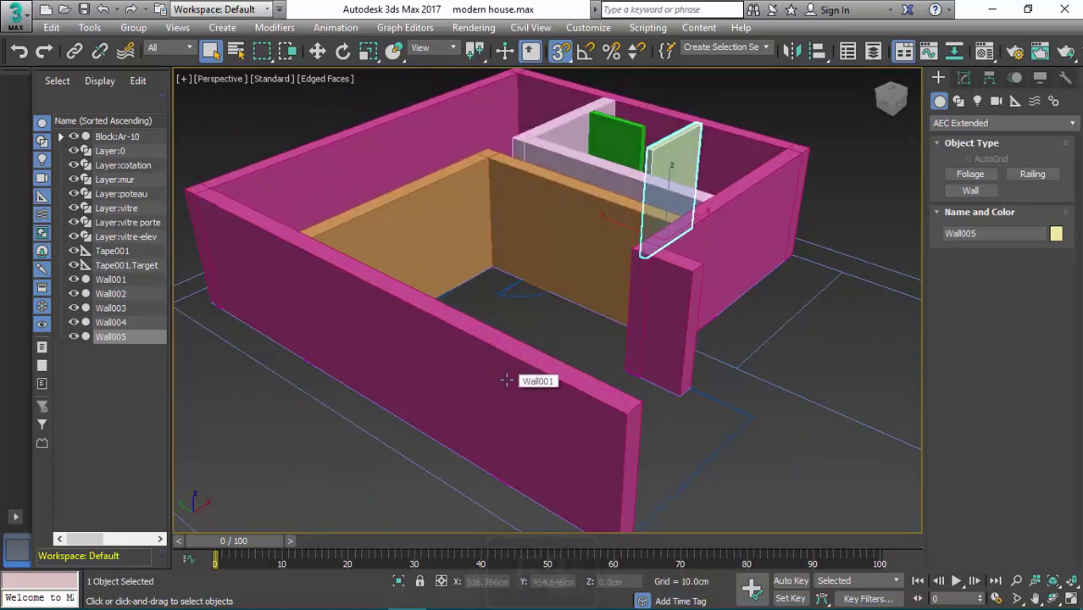
key("F3")
mouse_move(559, 406)
middle_mouse_down()
mouse_move(547, 402)
mouse_move(601, 399)
mouse_move(628, 377)
mouse_move(481, 329)
middle_mouse_up()
middle_click_drag(567, 278, 709, 319)
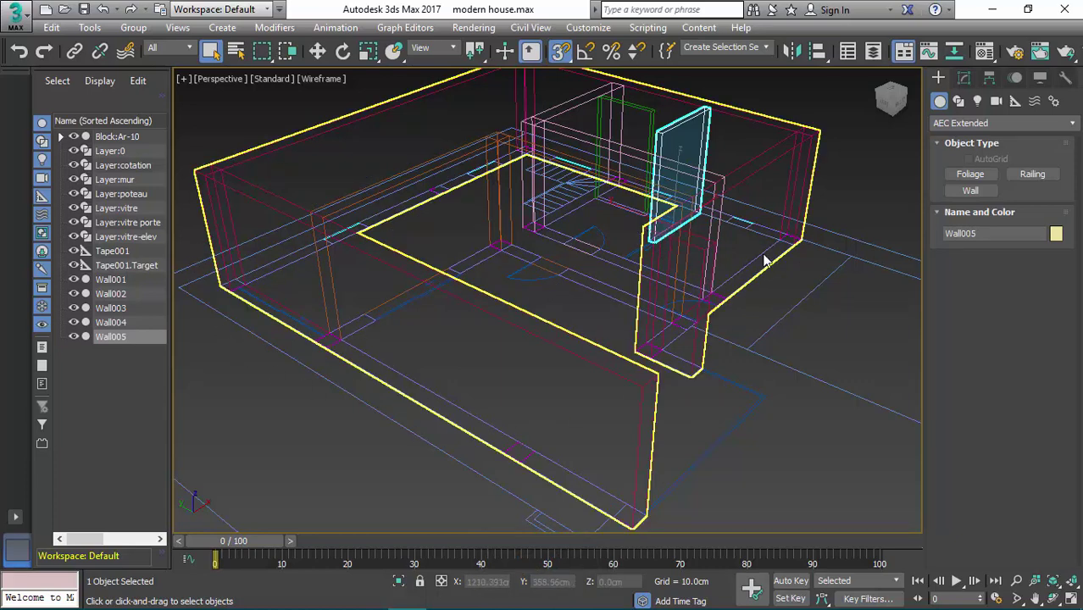
scroll(691, 338, "down", 5)
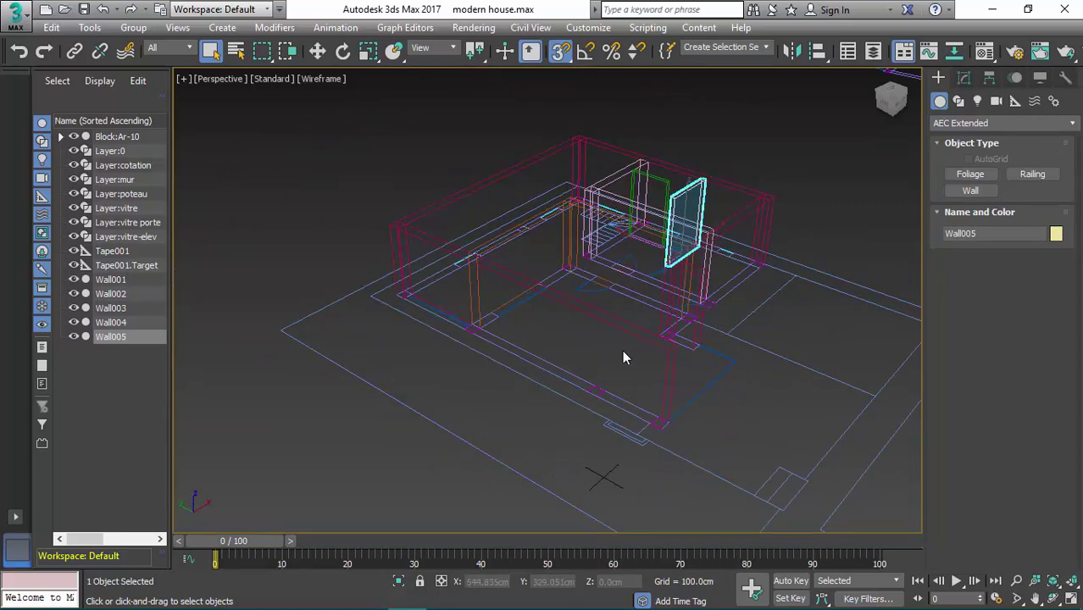
scroll(552, 359, "down", 6)
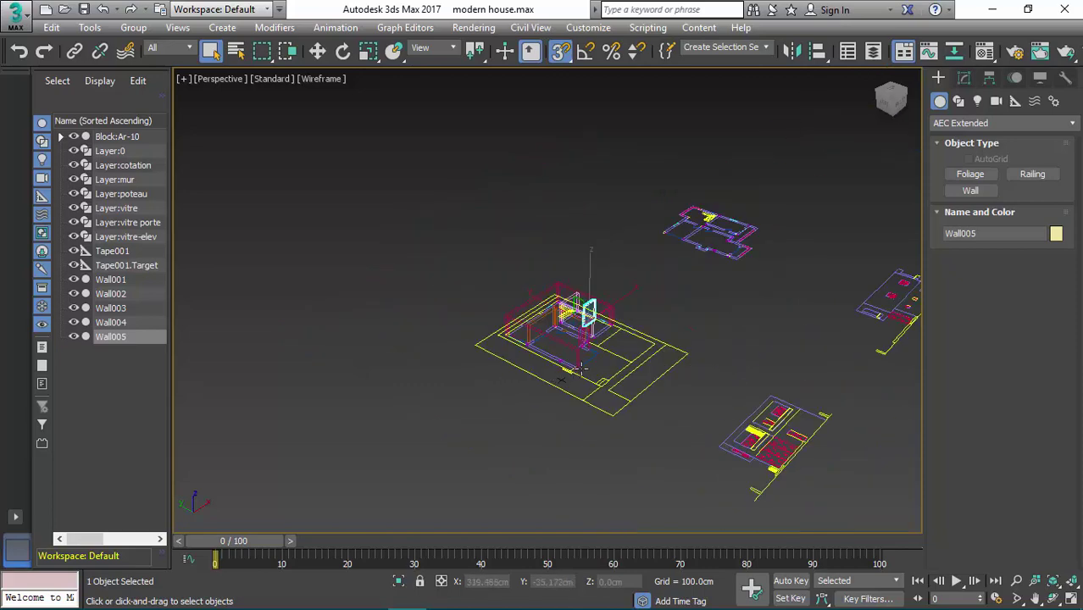
scroll(584, 363, "up", 5)
scroll(573, 346, "up", 8)
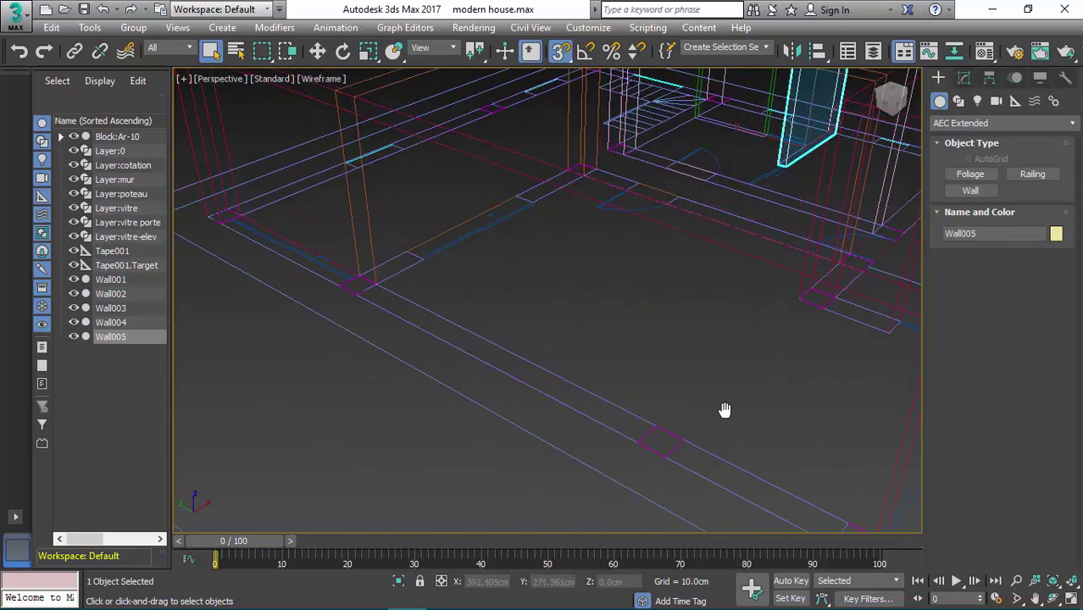
scroll(470, 271, "down", 10)
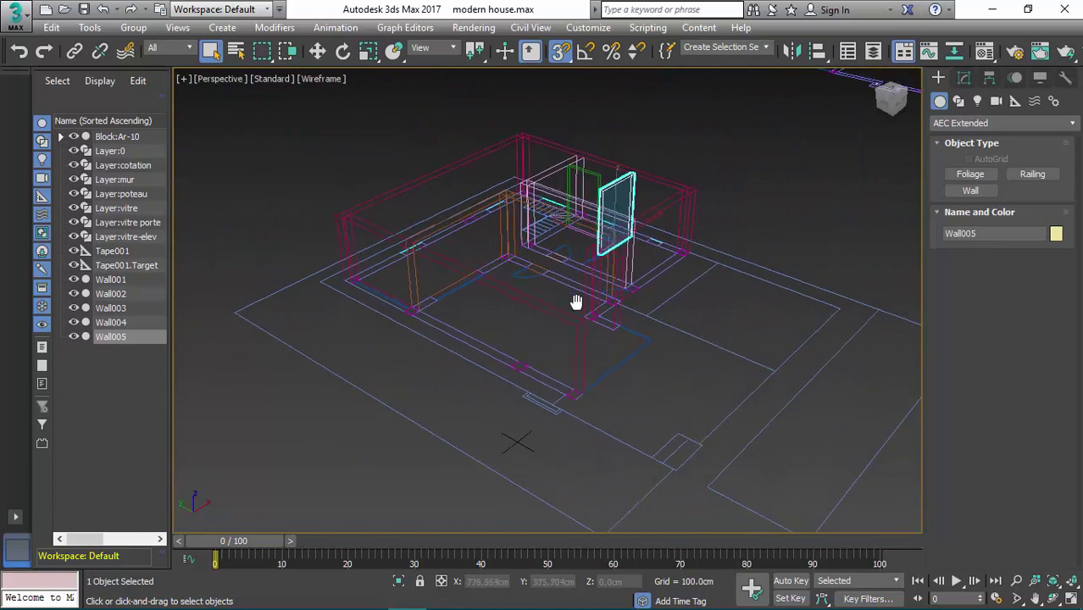
- Bring up the Doors object types and examine the doors in the section drawing from the Top view
left_click(958, 123)
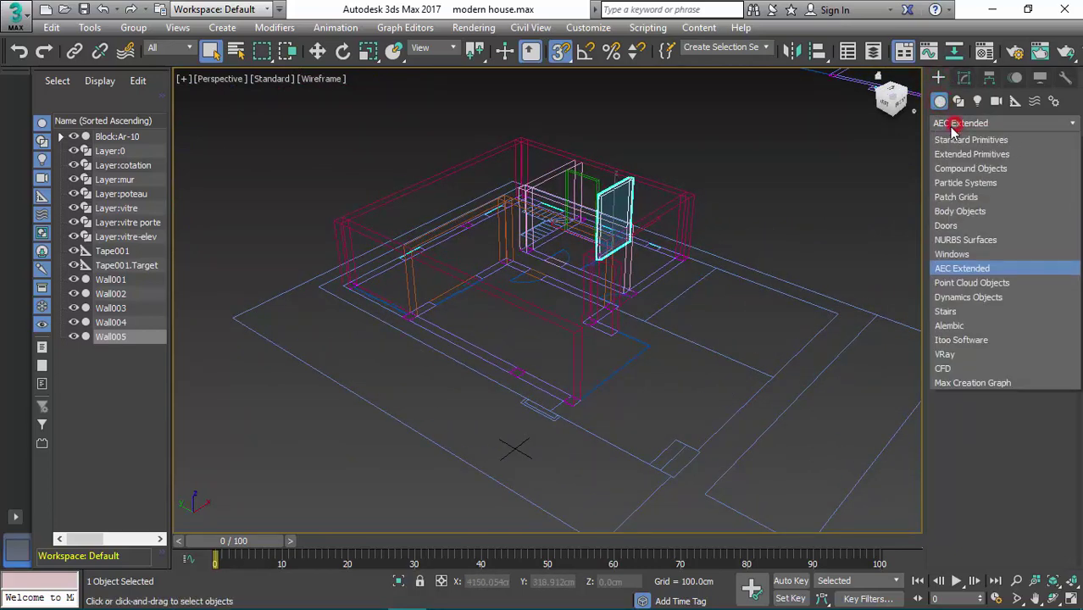
left_click(946, 225)
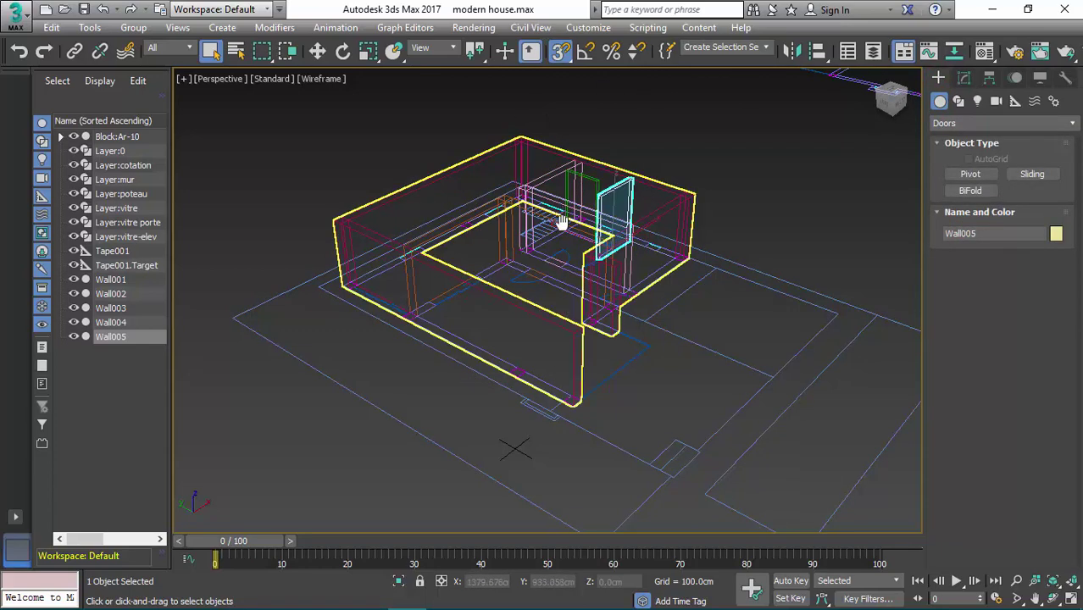
middle_click_drag(562, 222, 554, 271)
scroll(560, 241, "down", 8)
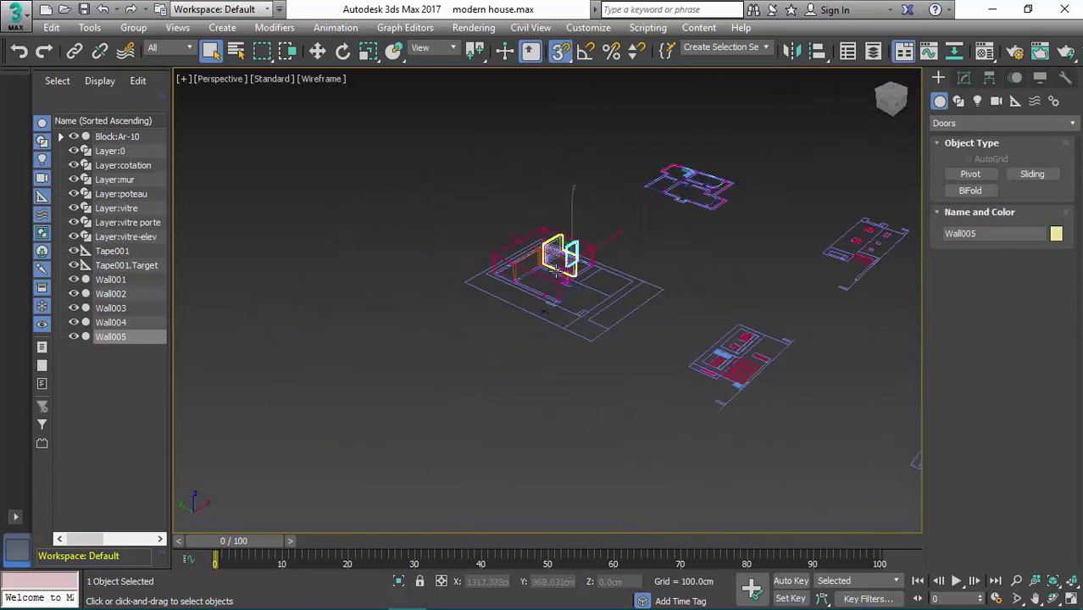
middle_click_drag(618, 339, 522, 302)
scroll(554, 369, "up", 4)
scroll(553, 367, "up", 4)
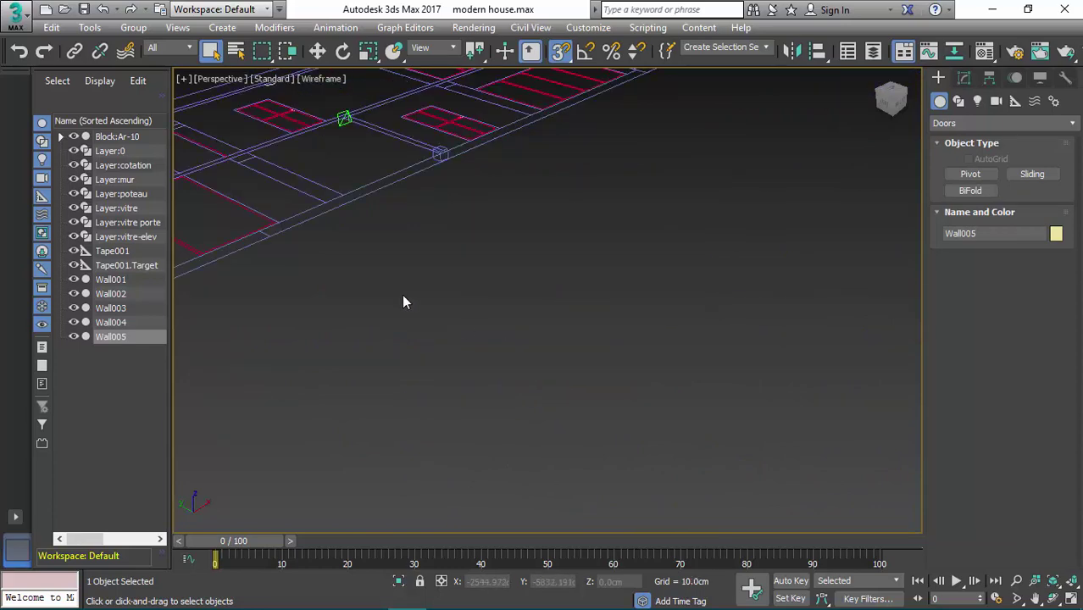
middle_click_drag(401, 294, 522, 319)
key("t")
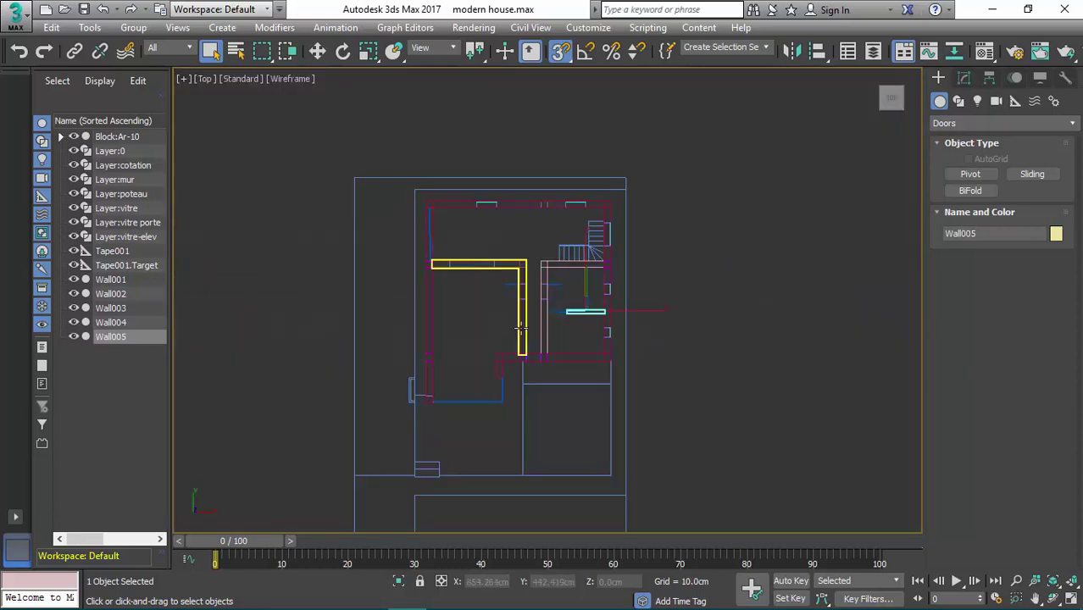
scroll(530, 331, "down", 8)
scroll(540, 338, "up", 8)
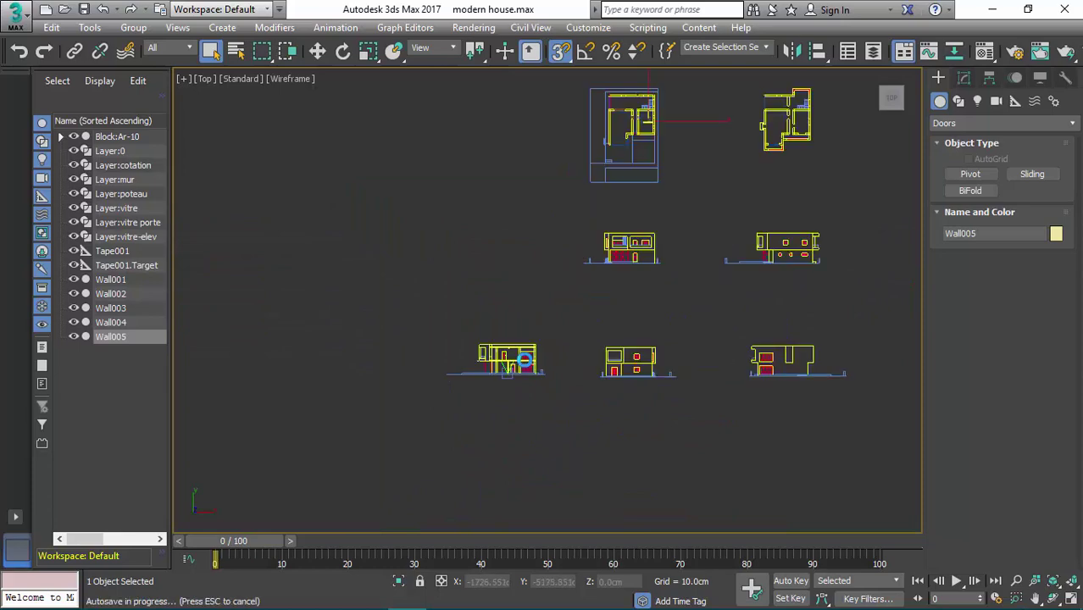
middle_click_drag(469, 375, 676, 372)
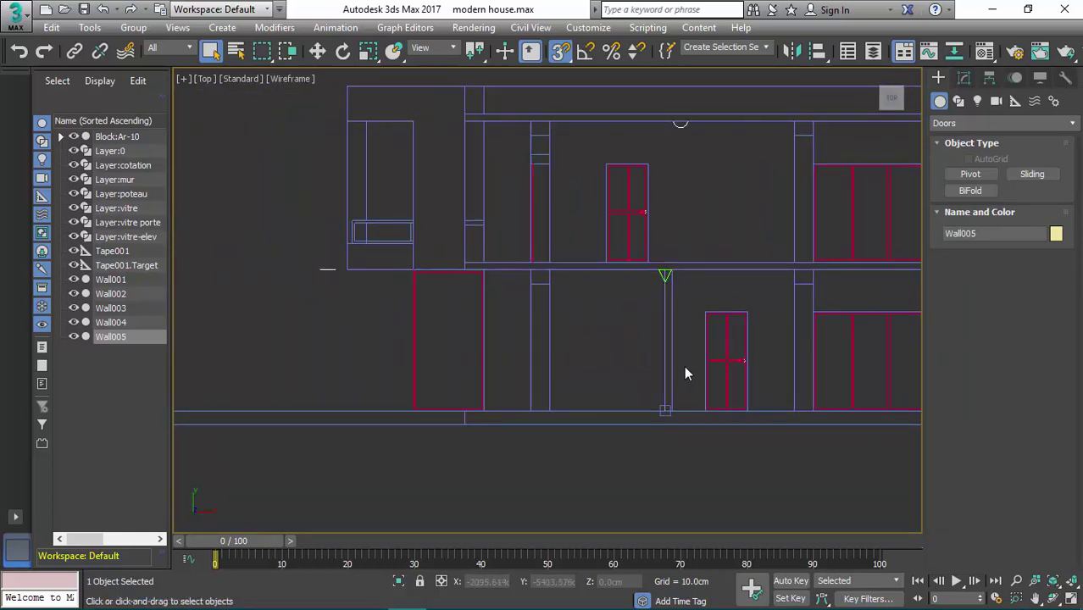
scroll(440, 352, "up", 1)
scroll(648, 304, "down", 2)
scroll(657, 221, "up", 3)
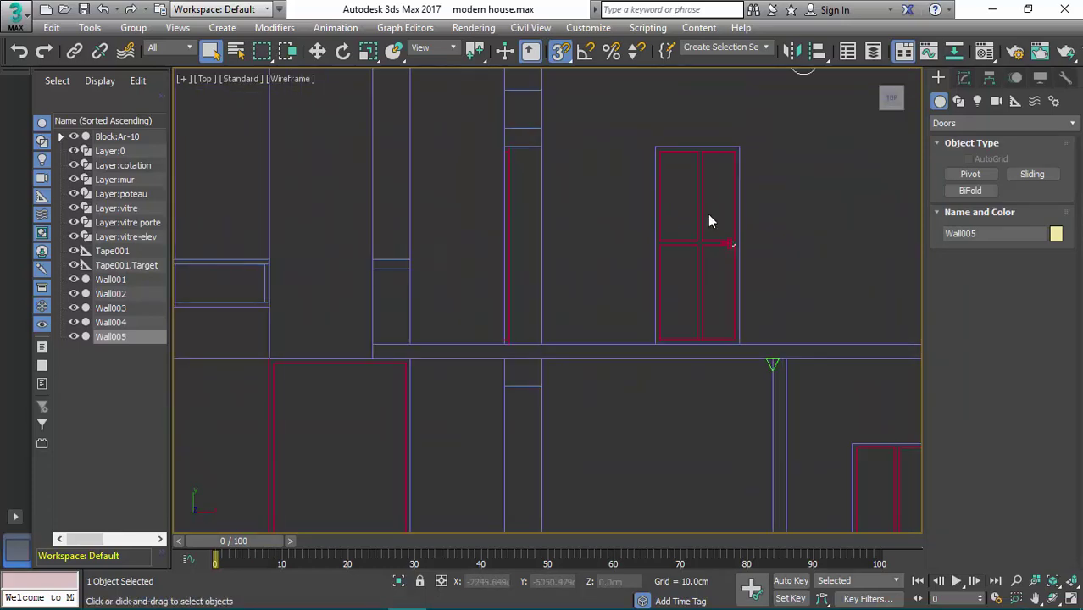
middle_click_drag(708, 216, 588, 230)
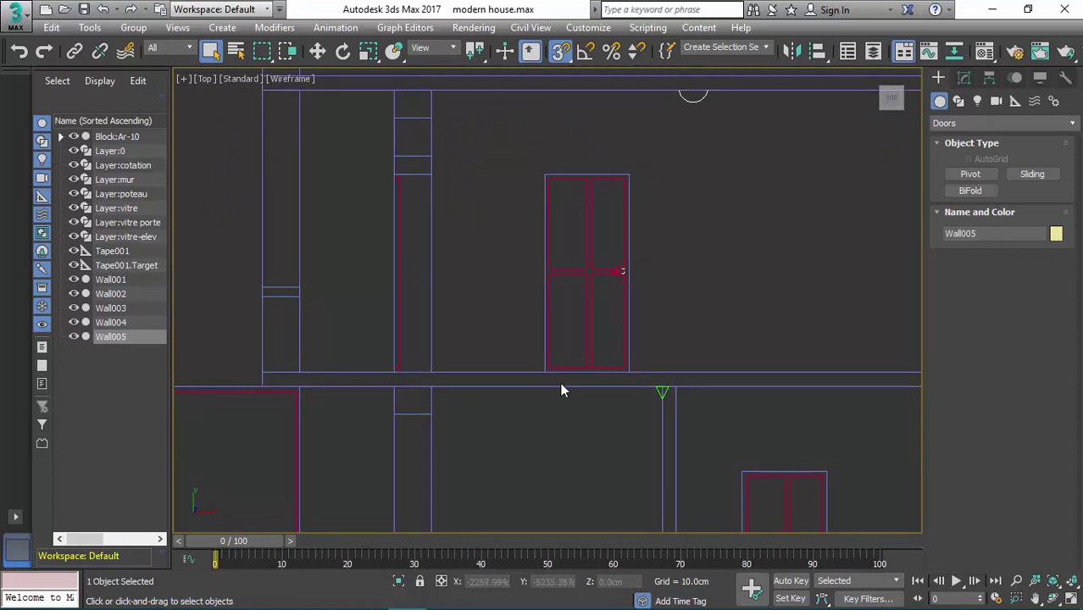
- Measure the height of the ground-floor door in the section drawing with a Tape helper
left_click(1015, 102)
left_click(971, 243)
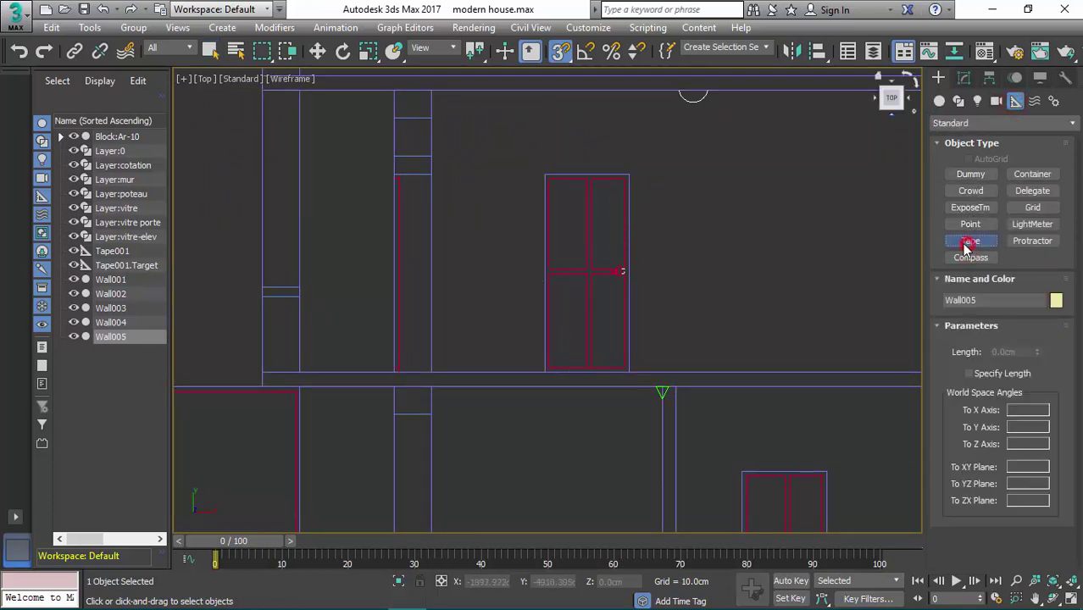
middle_click_drag(715, 231, 608, 177)
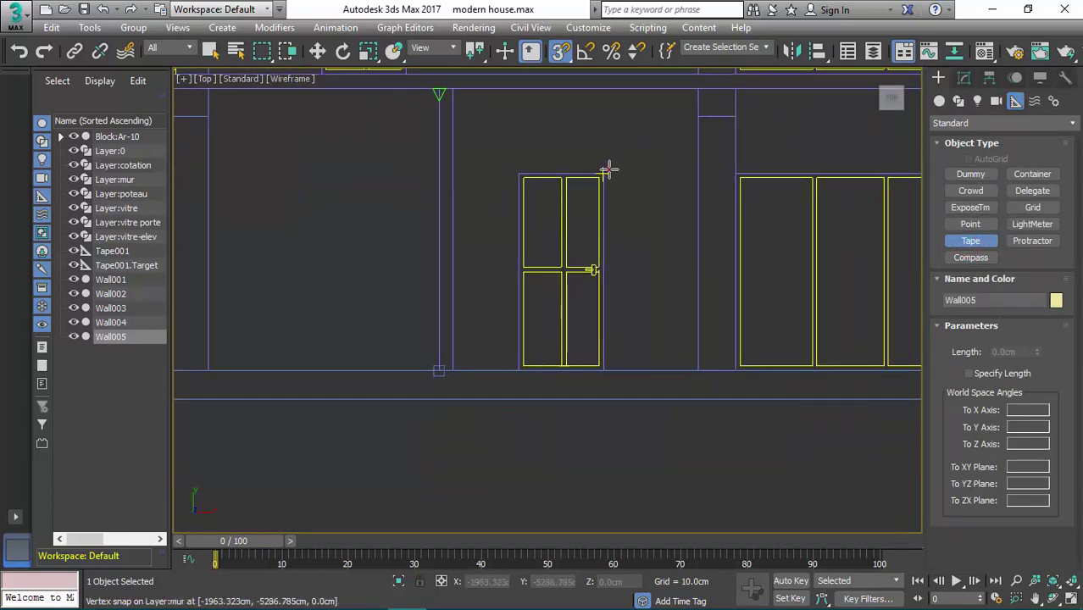
left_click_drag(607, 173, 602, 373)
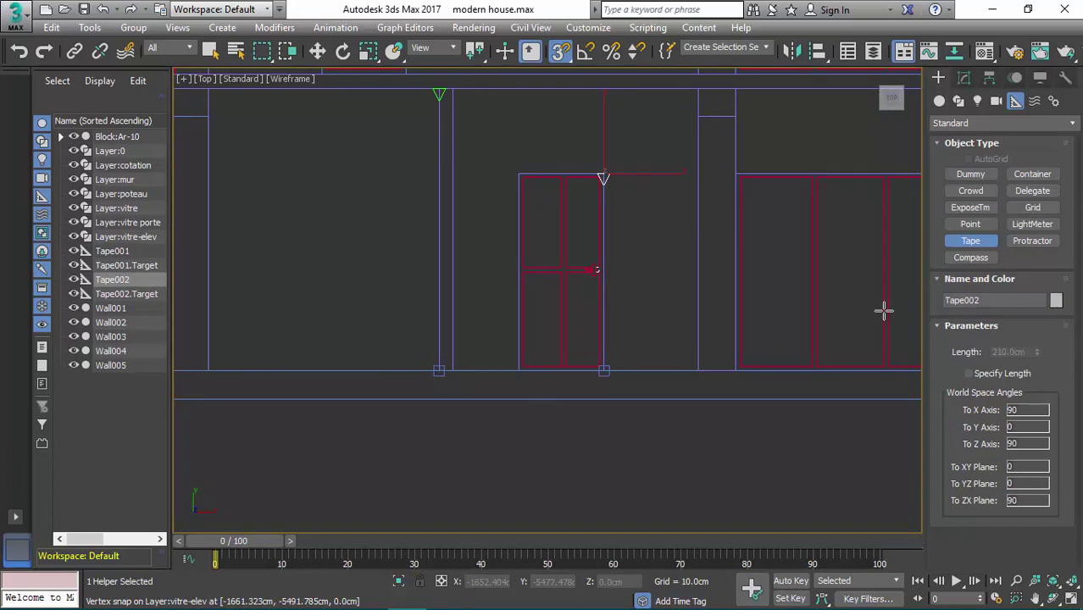
- Examine the doors and windows in the section drawing and the neighbouring elevation drawings
scroll(650, 312, "down", 5)
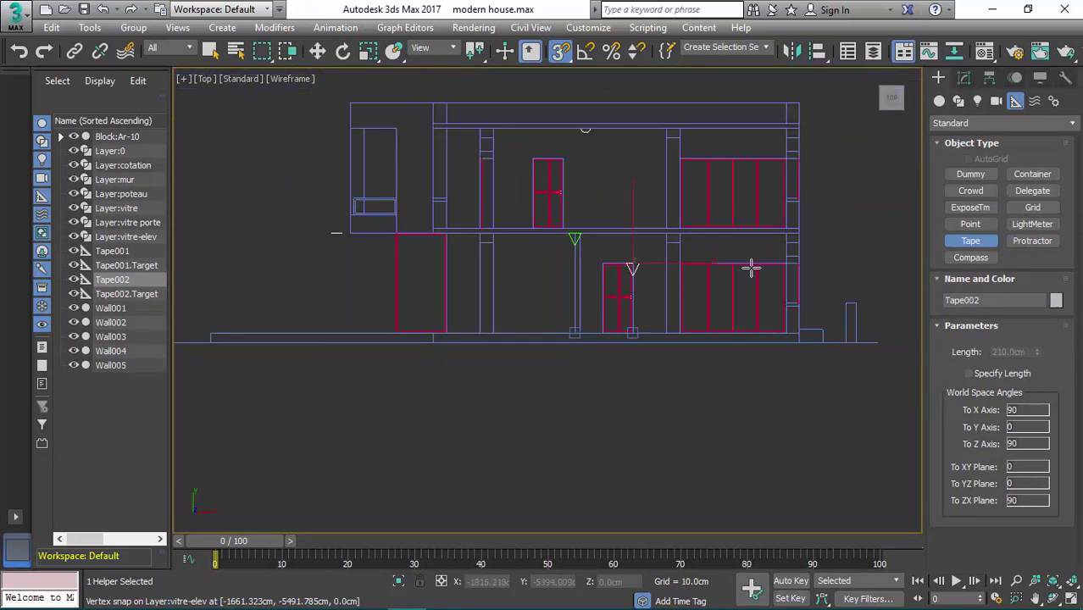
scroll(636, 253, "down", 1)
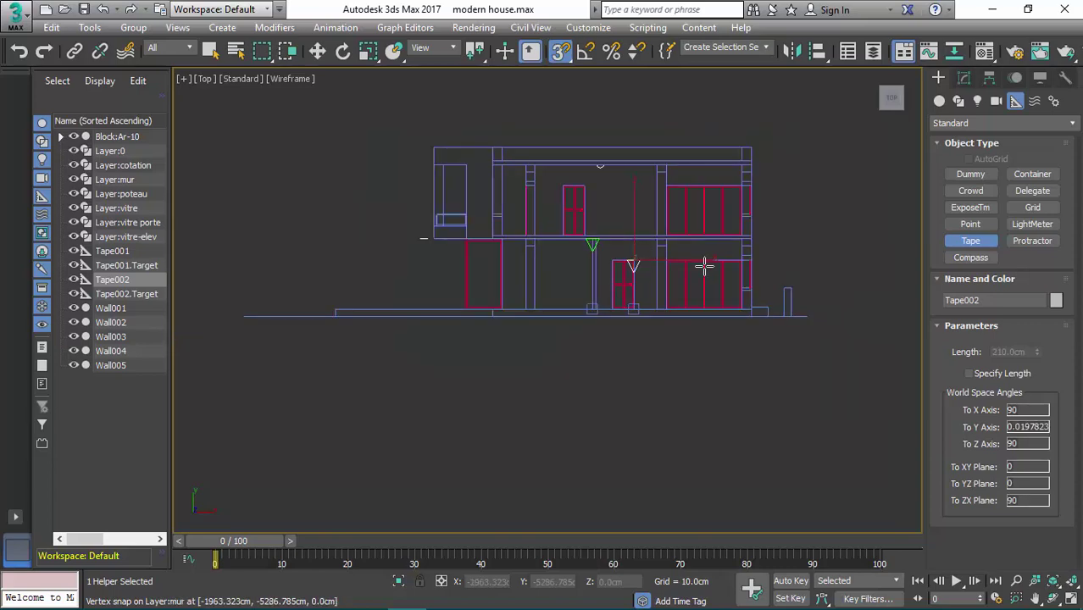
middle_click_drag(692, 269, 646, 268)
scroll(624, 266, "down", 4)
scroll(749, 268, "up", 5)
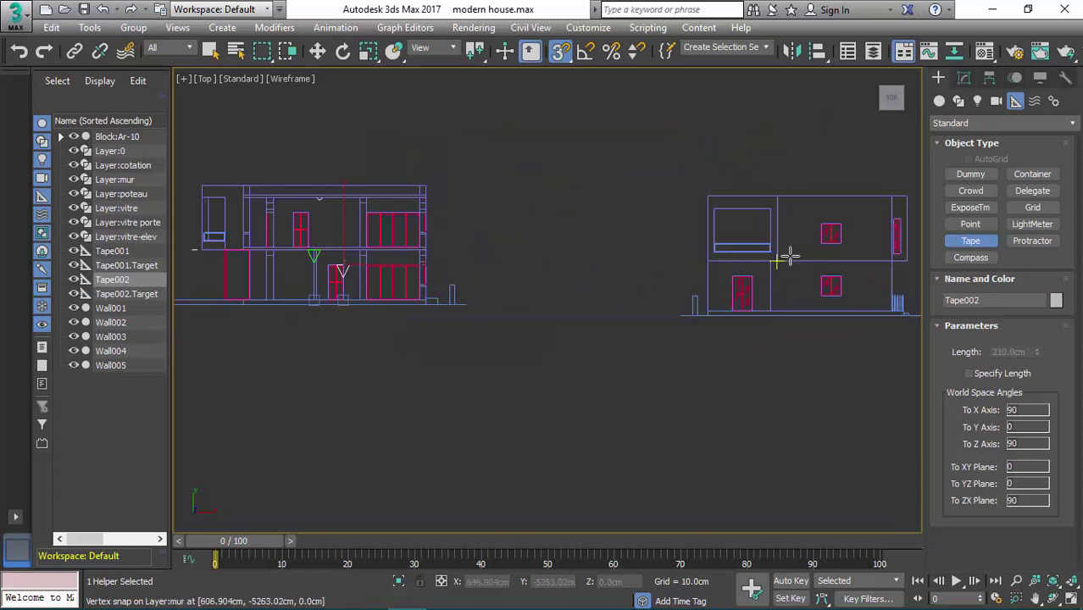
middle_click_drag(777, 244, 602, 151)
scroll(358, 235, "down", 4)
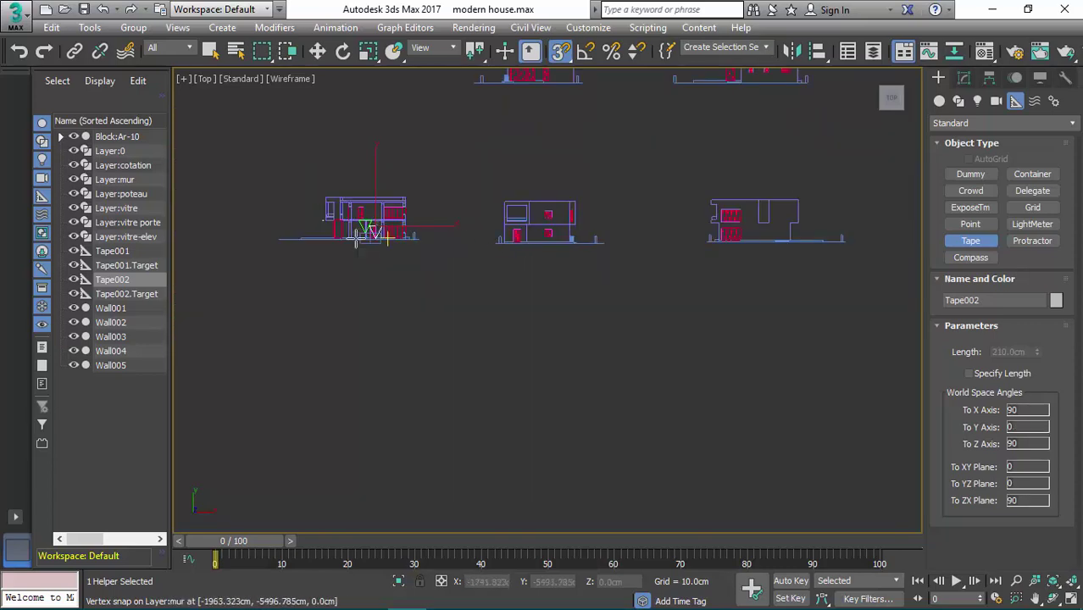
- Measure from the lower window-sill line to the floor along the section wall's outer face with a Tape helper, and delete the tape
scroll(459, 203, "up", 4)
scroll(420, 177, "up", 3)
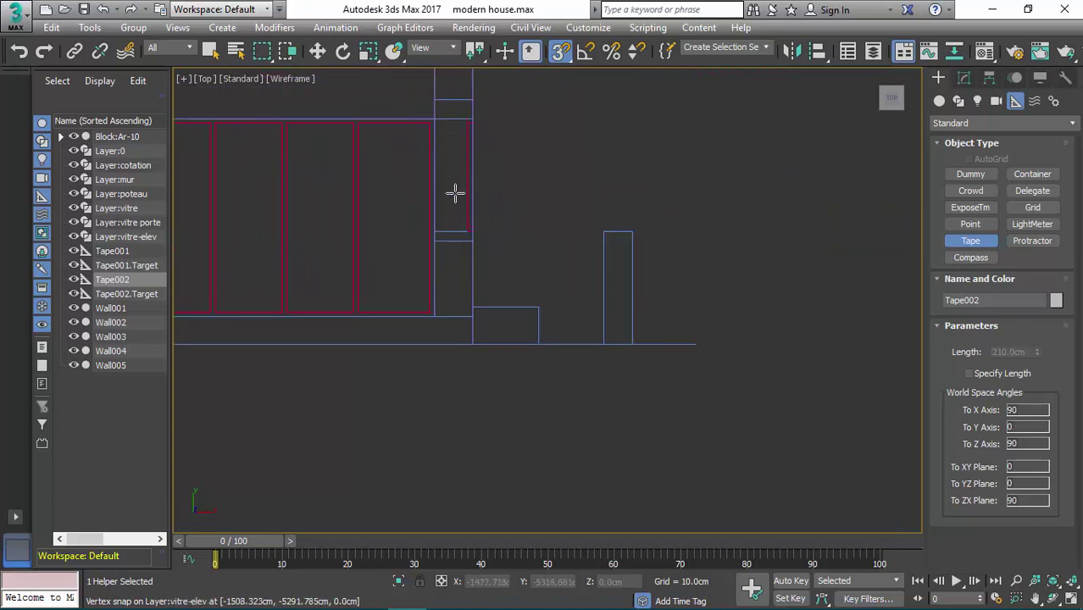
scroll(471, 233, "up", 2)
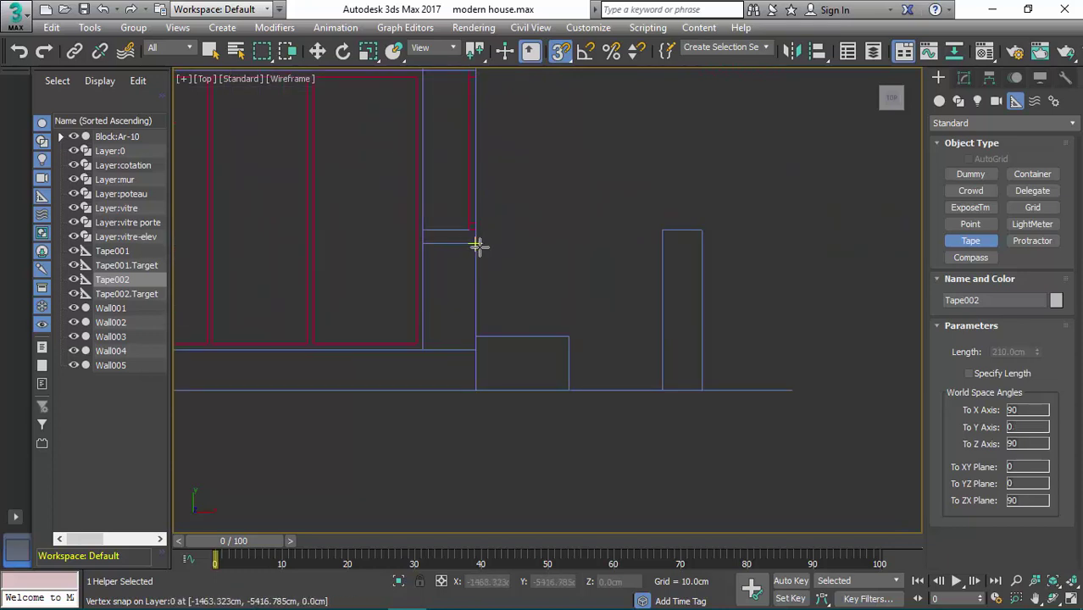
left_click_drag(478, 245, 477, 357)
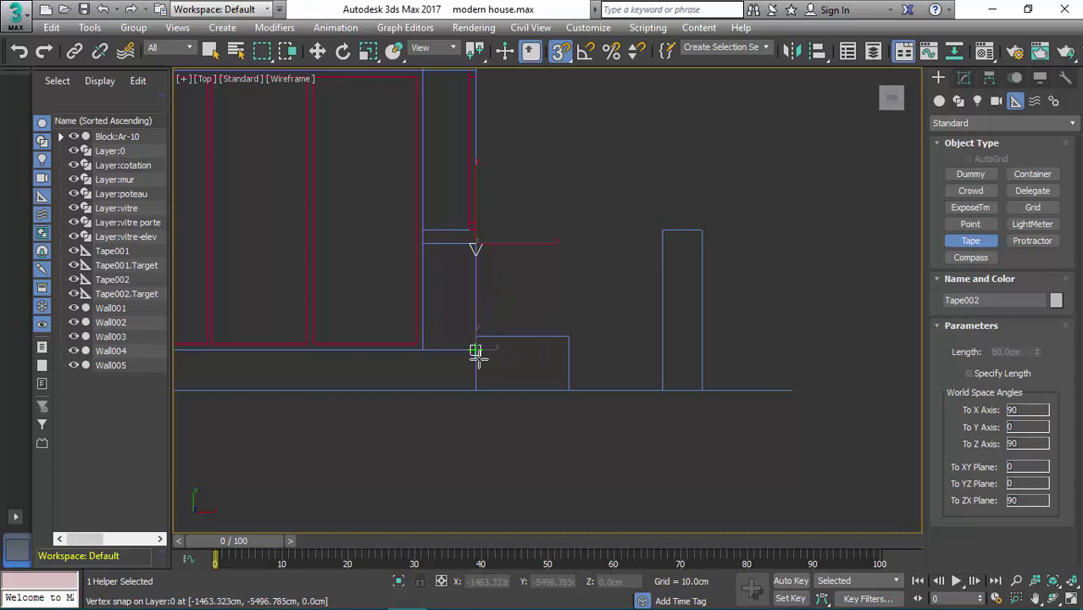
left_click(477, 356)
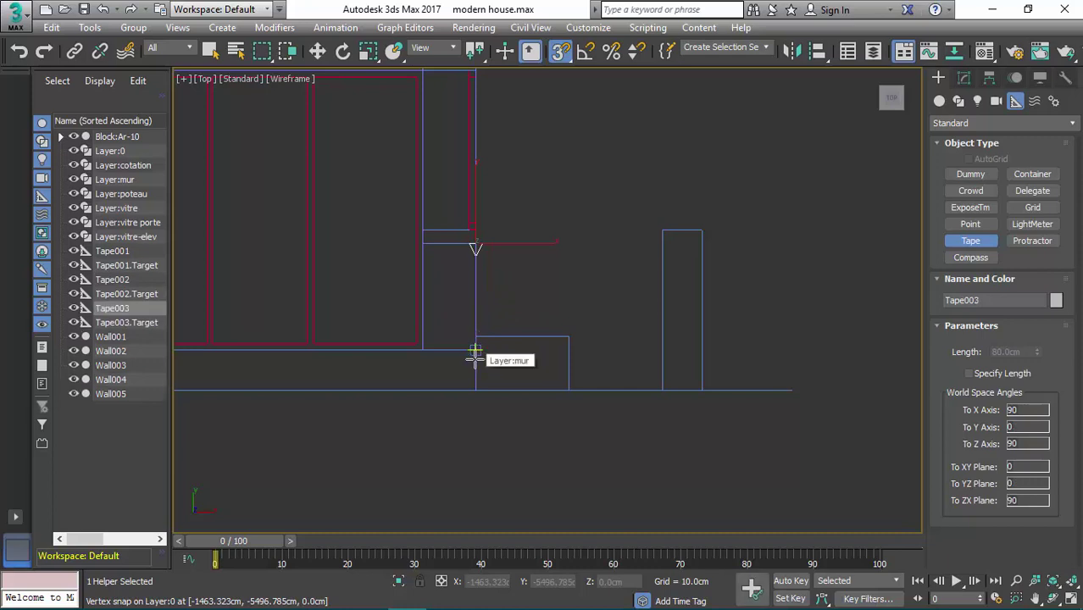
right_click(515, 240)
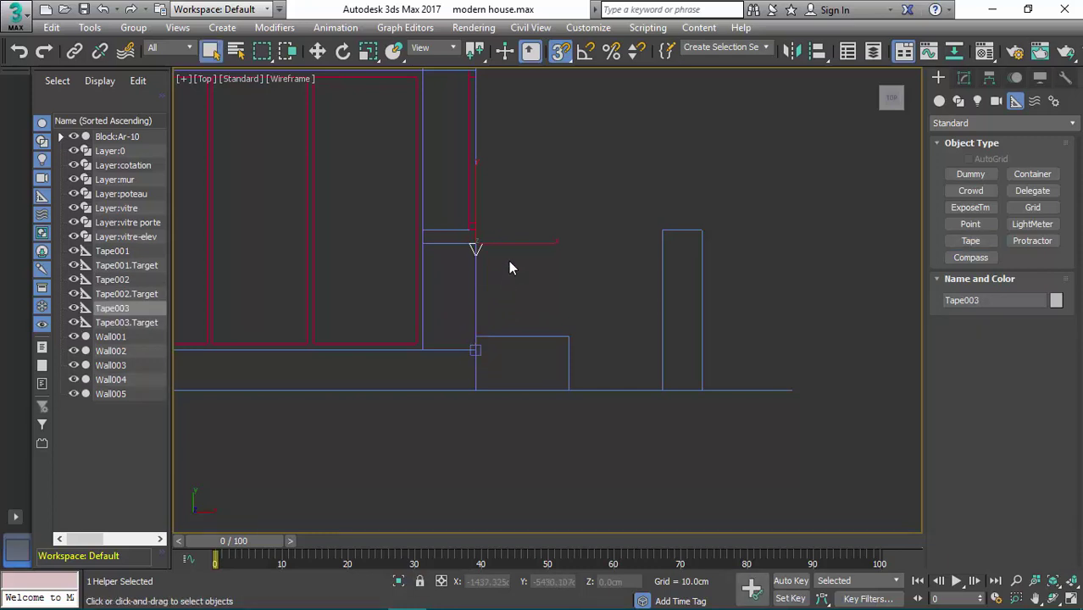
key("Delete")
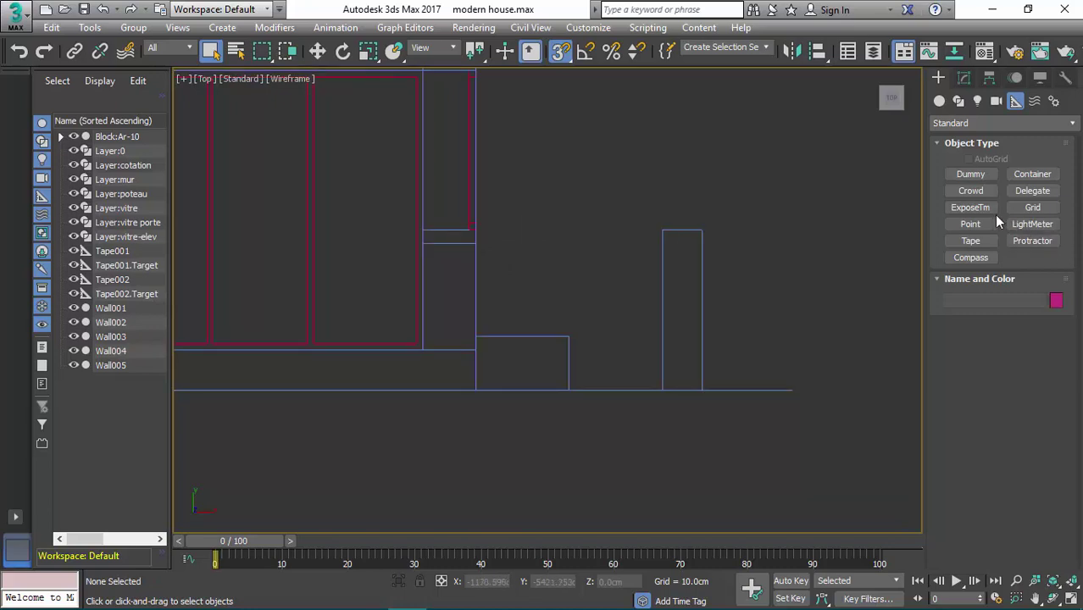
- Measure from the lower window-sill line to the floor along the wall's inner face, and undo the tape
left_click(971, 241)
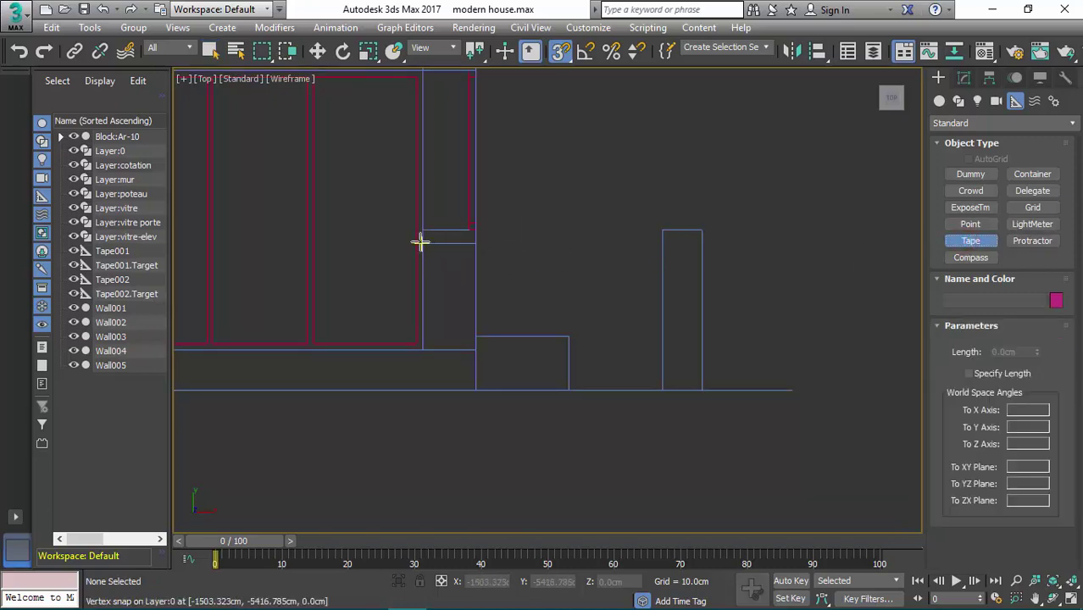
left_click_drag(421, 243, 423, 351)
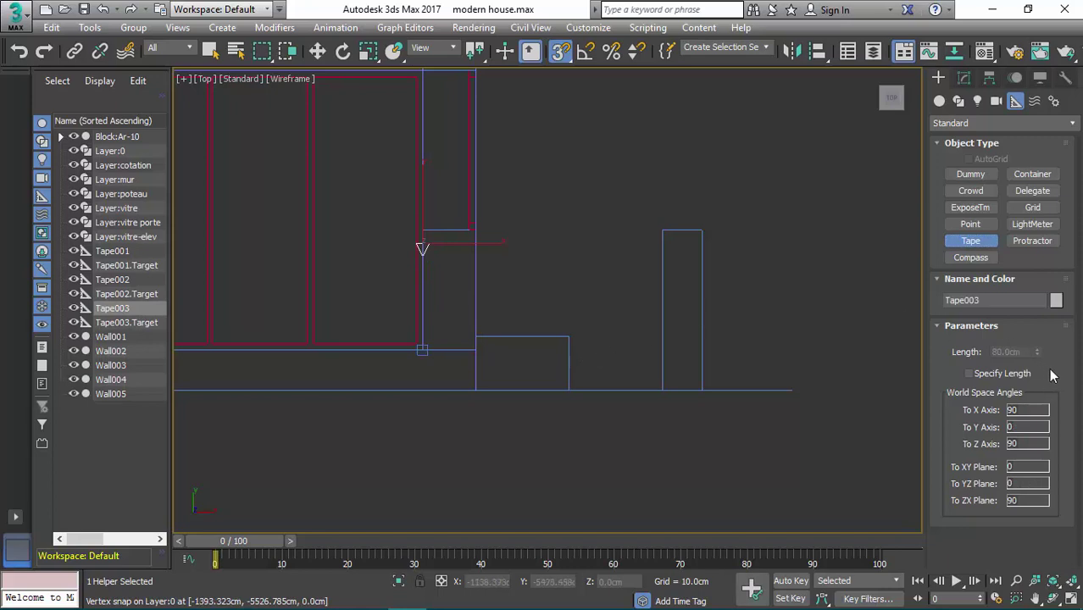
scroll(455, 258, "up", 3)
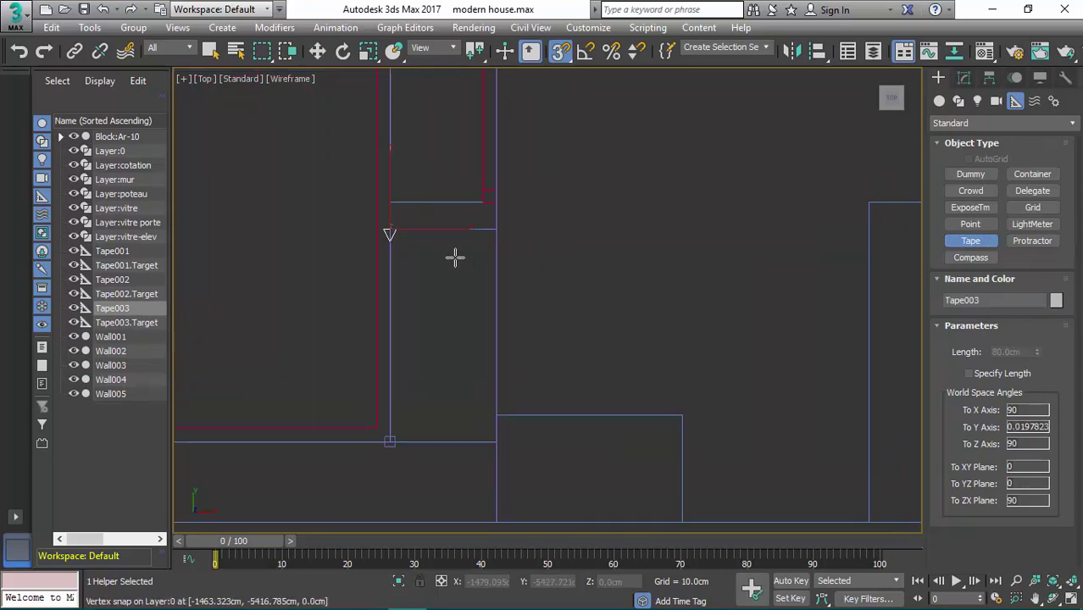
key("ctrl+z")
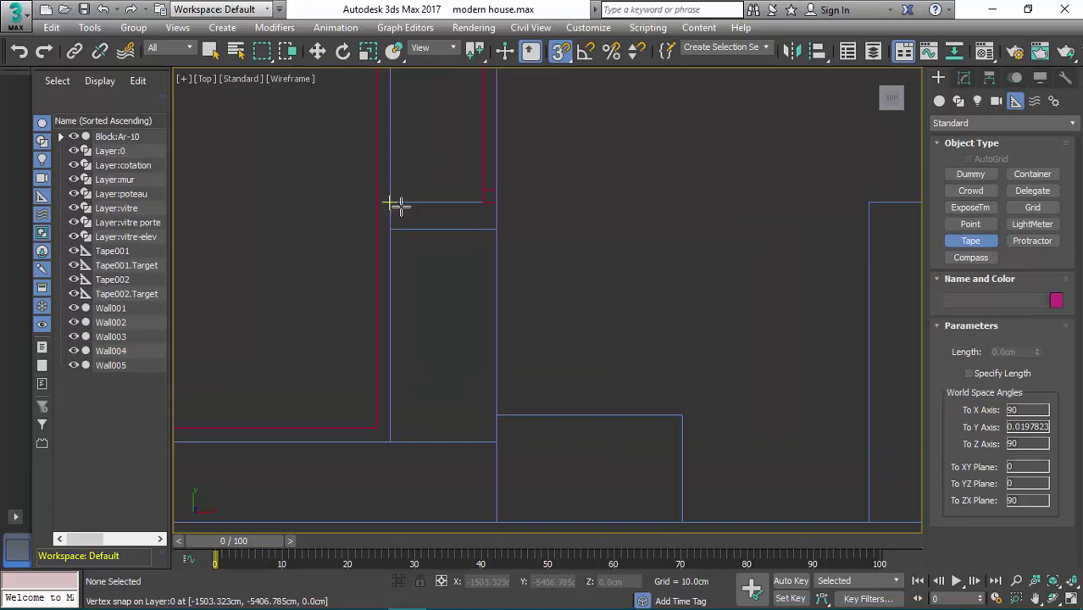
- Measure from the upper window-sill line to the floor along the wall's inner face with a Tape helper
scroll(442, 252, "down", 4)
scroll(459, 234, "up", 1)
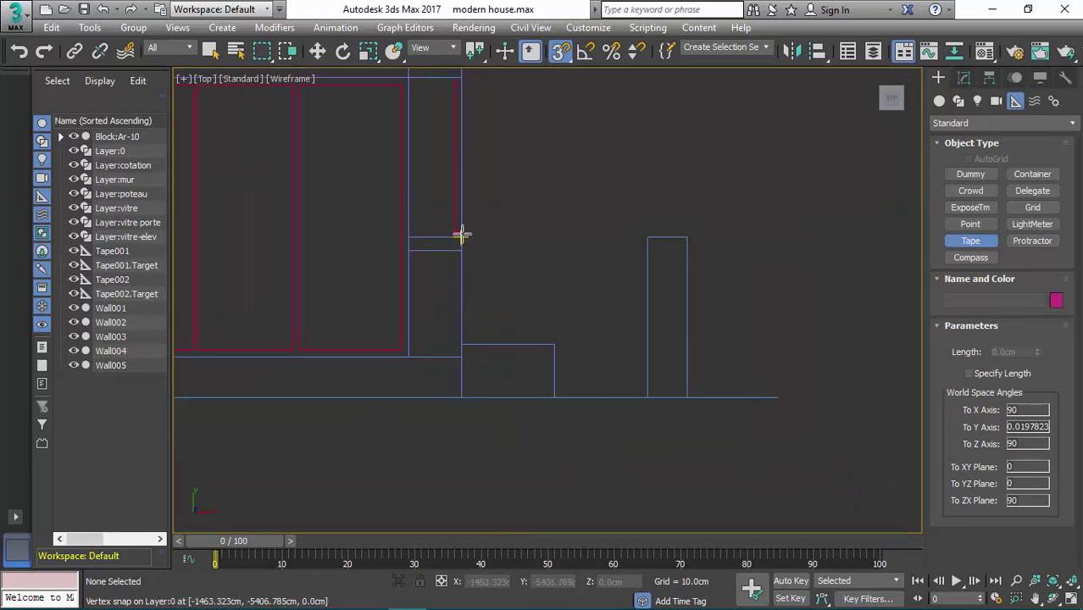
scroll(410, 247, "up", 1)
left_click_drag(408, 238, 406, 405)
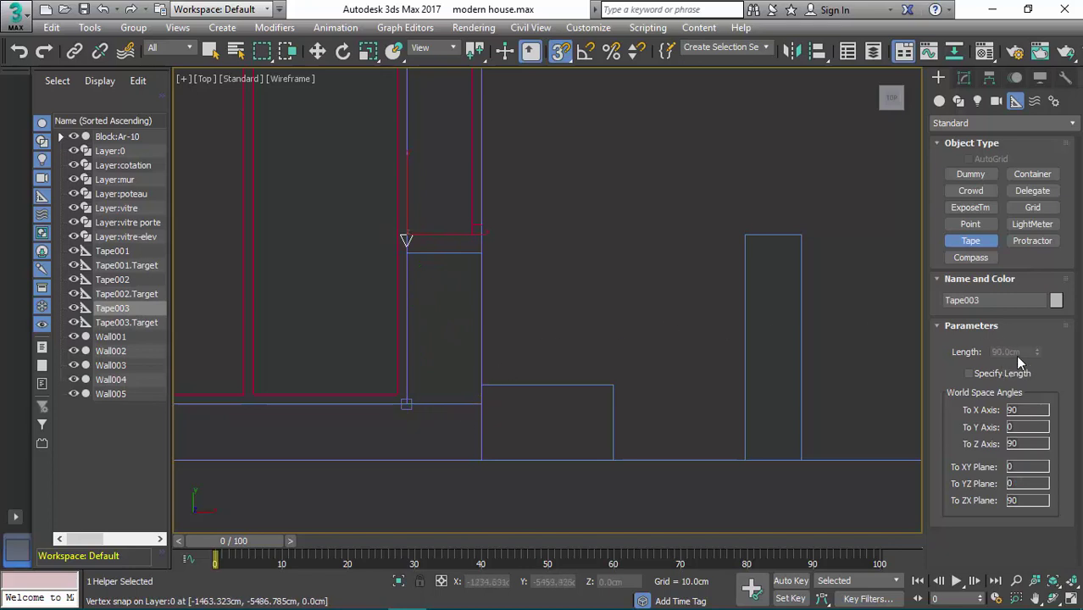
middle_click_drag(460, 269, 469, 291)
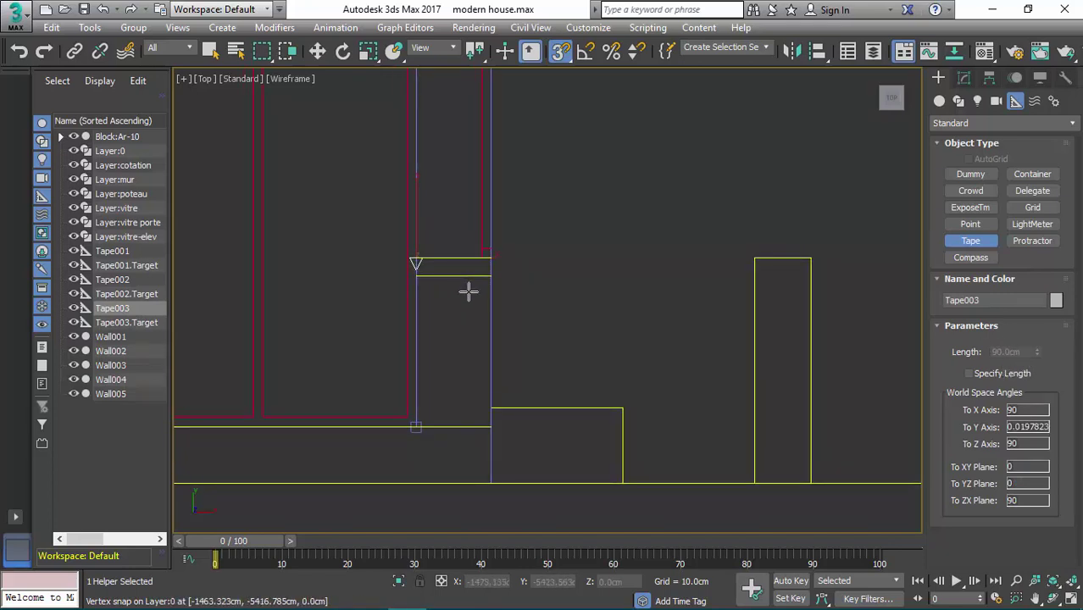
- Measure the ground-floor window's height along the section wall's outer face with a Tape helper, and delete the tape
scroll(469, 292, "down", 2)
middle_click_drag(489, 227, 474, 281)
scroll(488, 267, "up", 1)
scroll(456, 268, "up", 1)
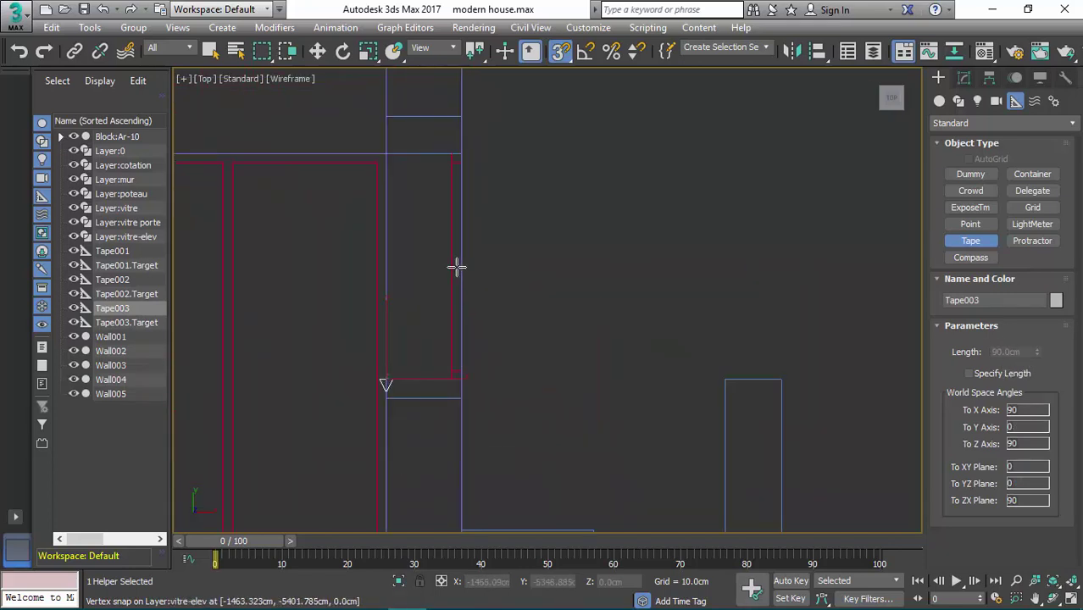
left_click_drag(462, 154, 461, 381)
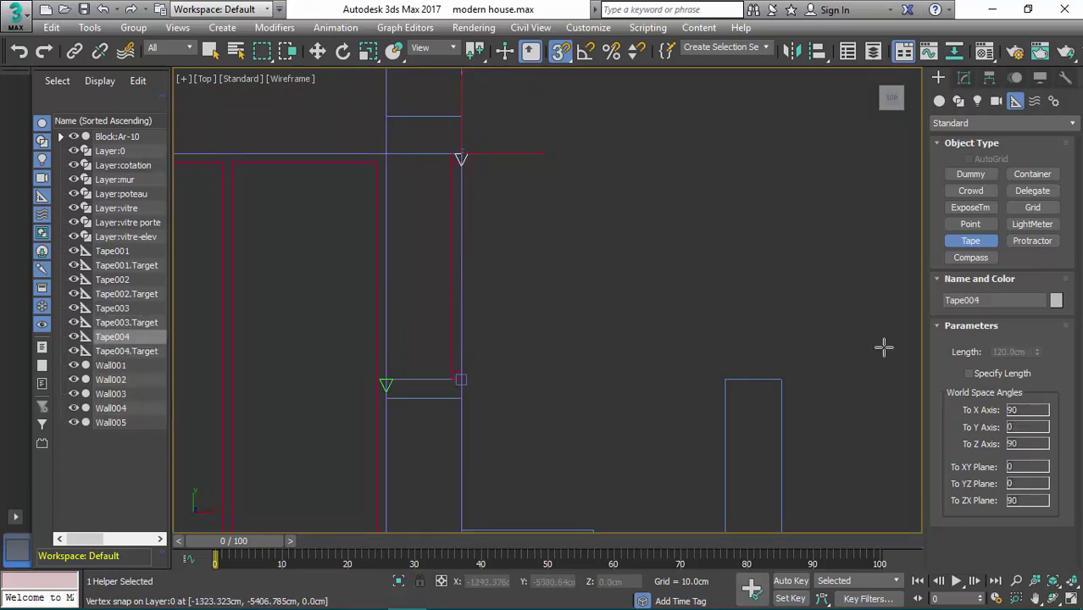
scroll(640, 345, "down", 3)
key("Delete")
- Examine the ground-floor plan with its traced walls and door openings in the top view
scroll(577, 314, "down", 5)
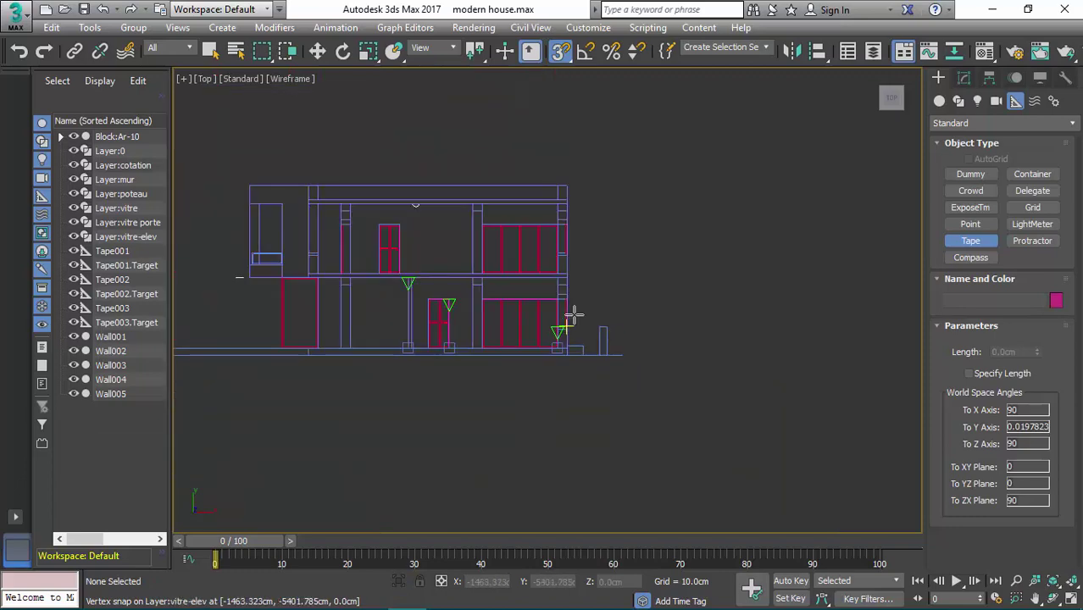
middle_click_drag(616, 303, 624, 374)
scroll(609, 369, "down", 6)
middle_click_drag(674, 180, 547, 286)
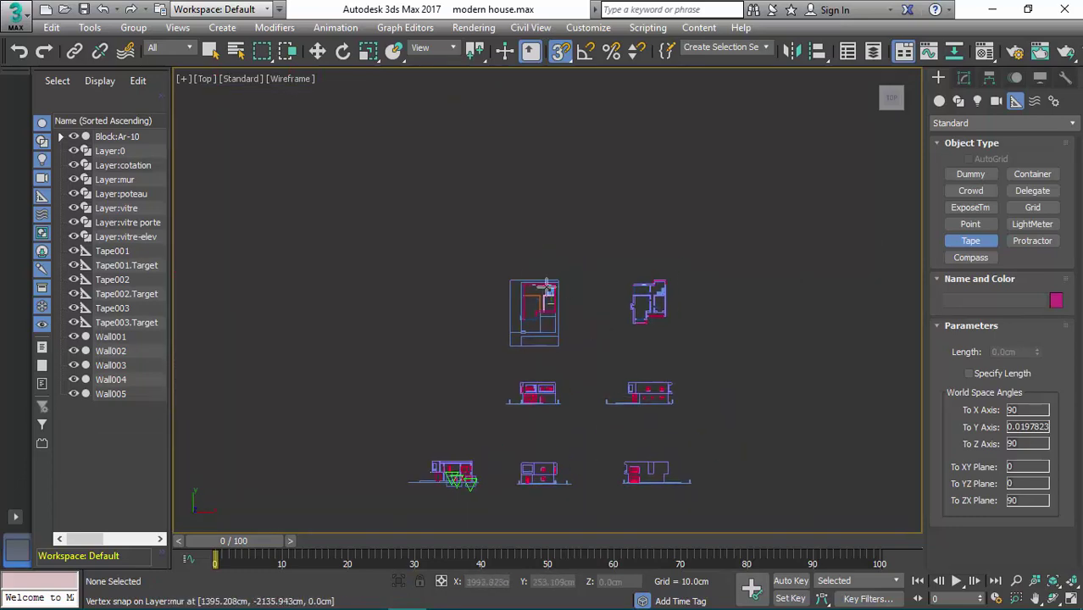
scroll(548, 286, "up", 4)
scroll(556, 291, "up", 4)
middle_click_drag(504, 349, 607, 196)
scroll(604, 220, "down", 4)
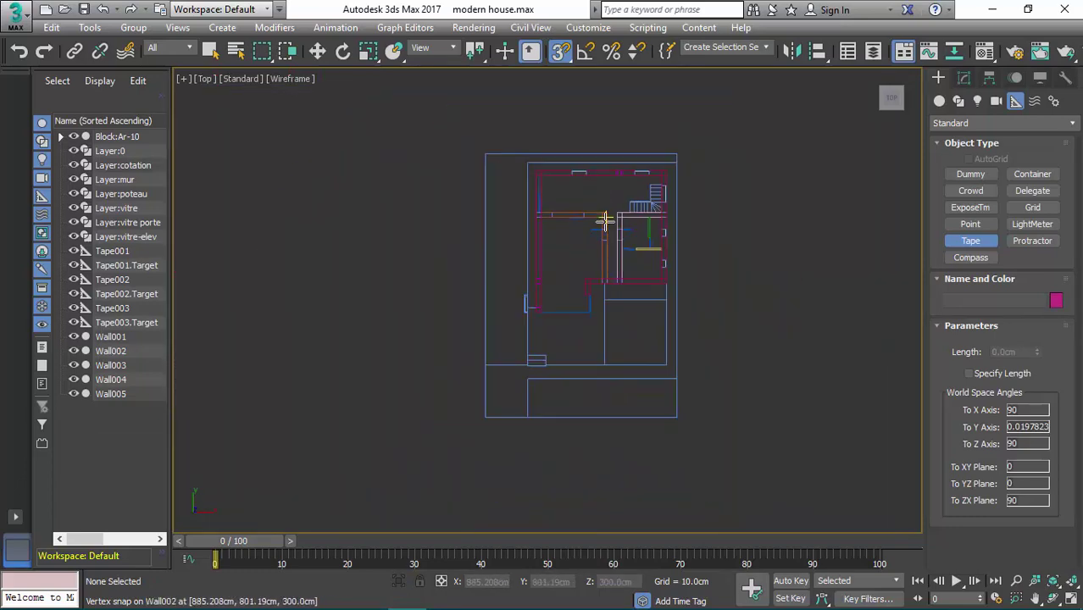
scroll(583, 250, "up", 2)
scroll(537, 259, "up", 2)
scroll(514, 300, "up", 1)
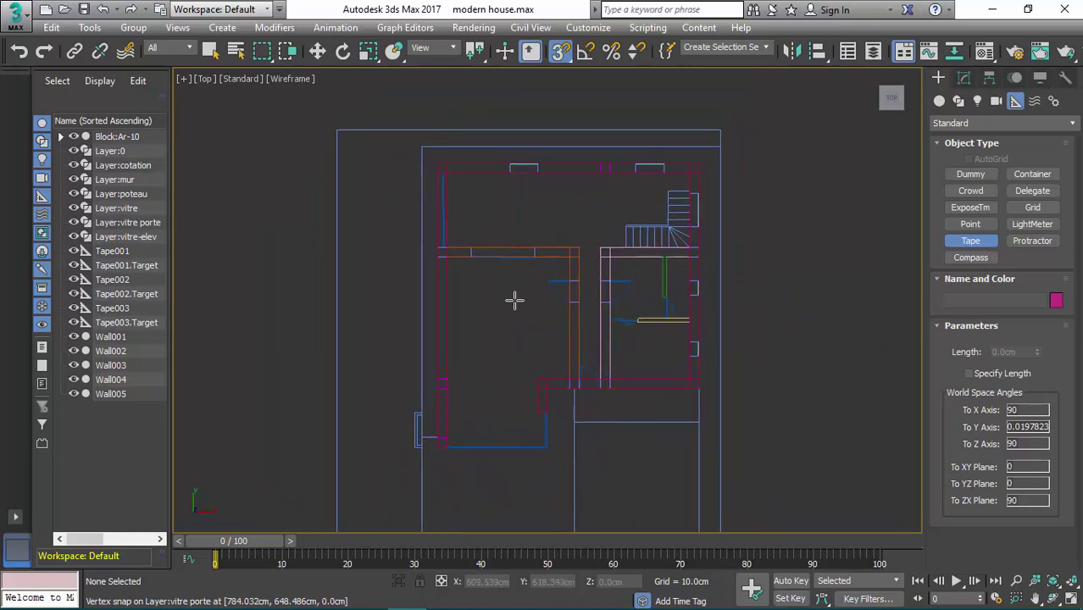
- Switch to the perspective view and frame the traced ground-floor walls around the wide glazed door openings
key("p")
middle_click_drag(745, 285, 729, 525)
scroll(532, 269, "down", 5)
scroll(483, 272, "up", 3)
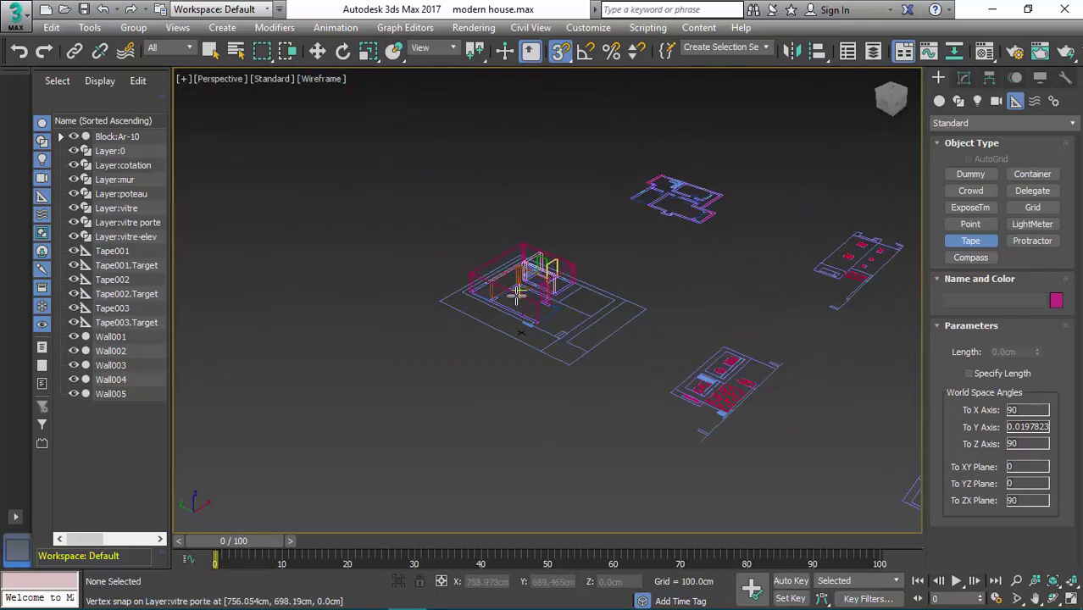
scroll(518, 299, "up", 4)
scroll(513, 335, "up", 1)
scroll(442, 285, "up", 2)
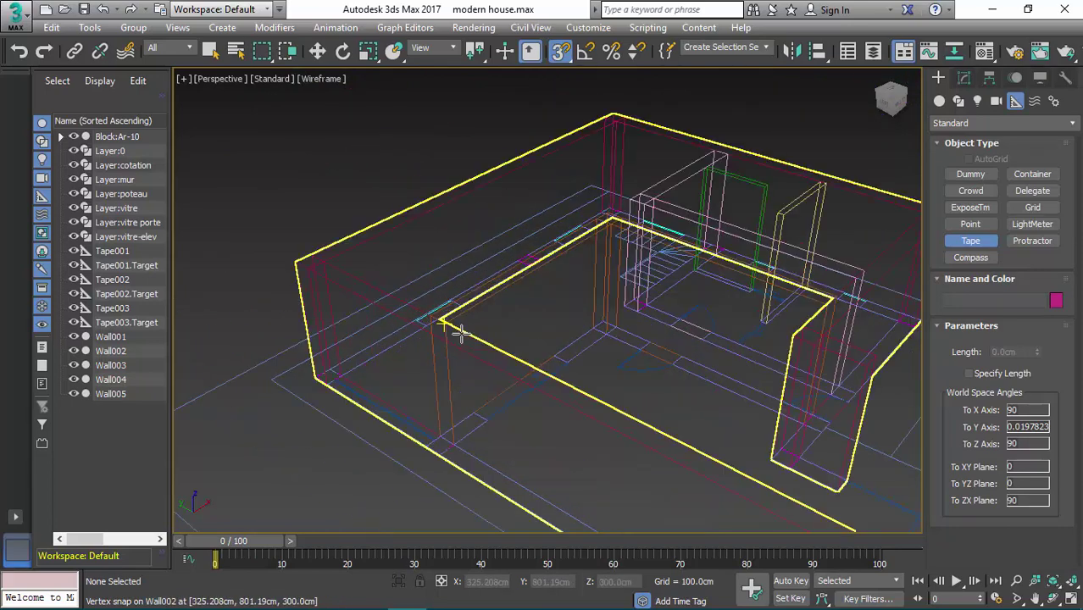
scroll(503, 331, "up", 2)
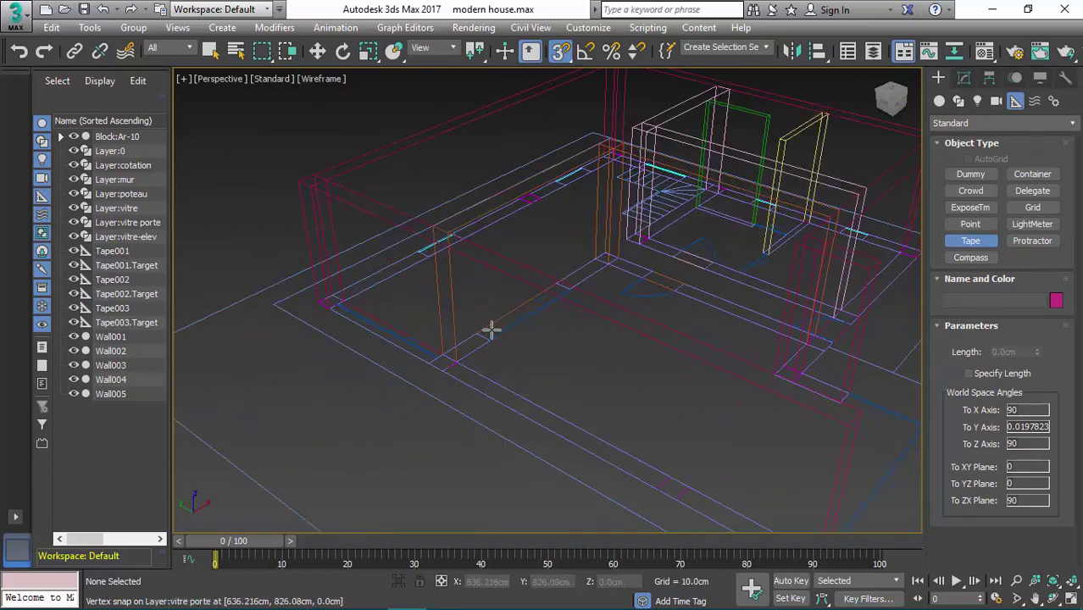
- Start the Sliding door tool from the Doors category of geometry objects
left_click(941, 102)
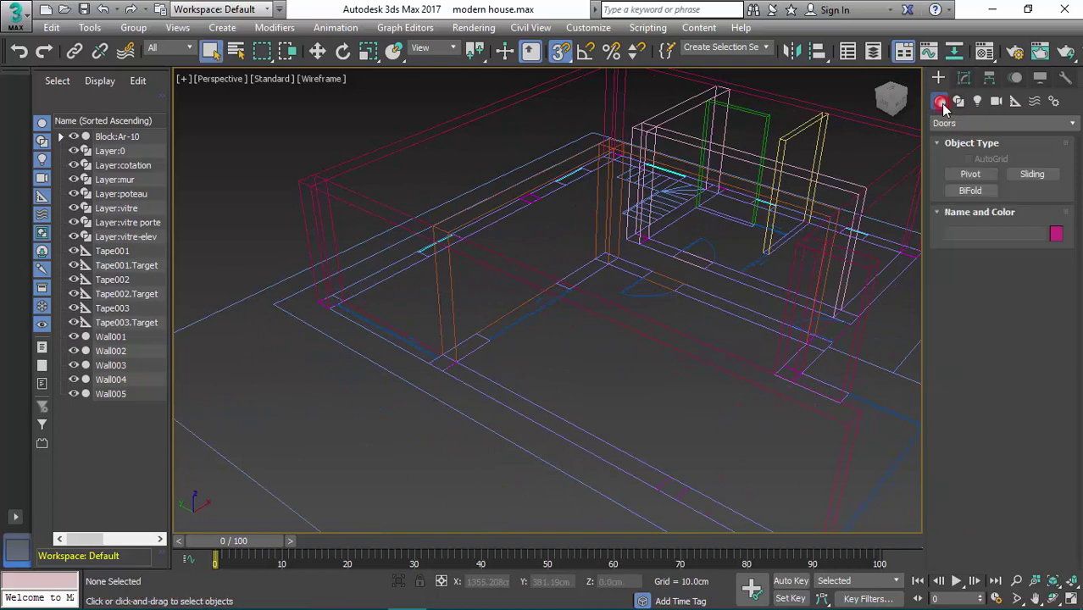
left_click(958, 123)
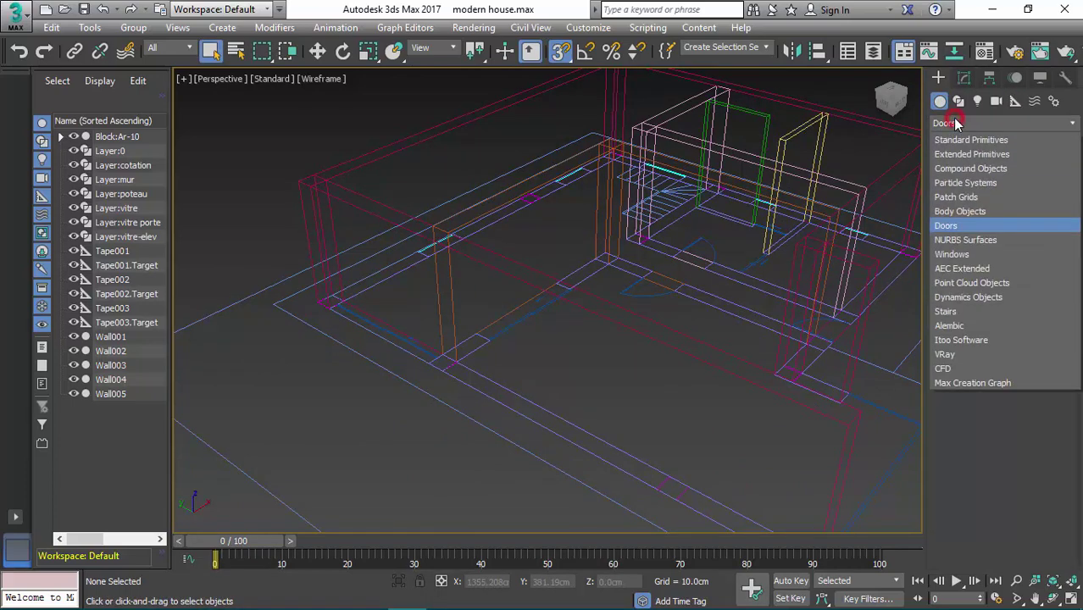
left_click(969, 228)
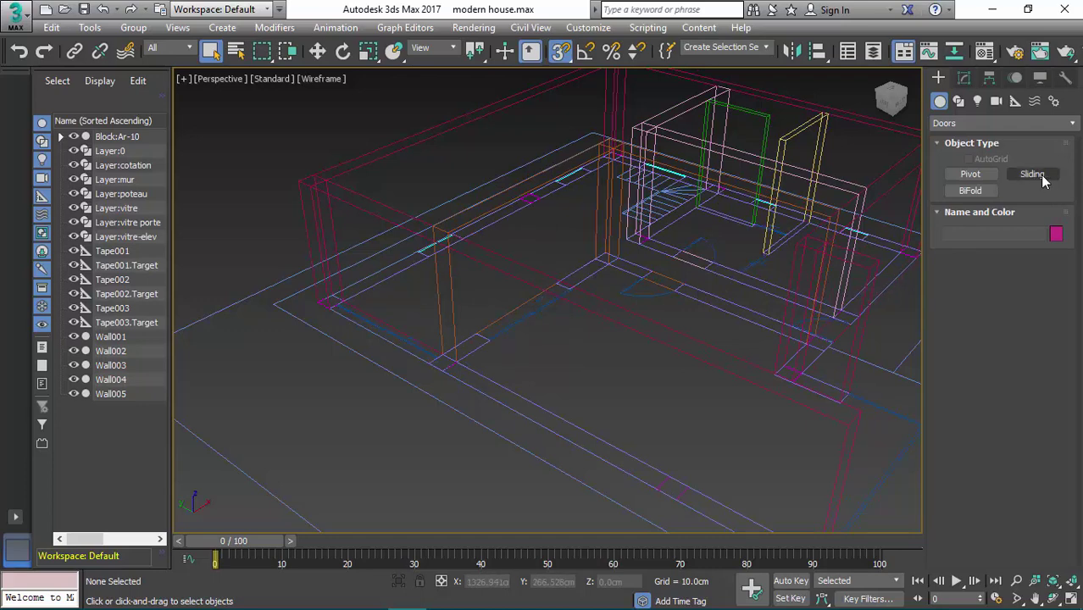
middle_click_drag(580, 293, 569, 297)
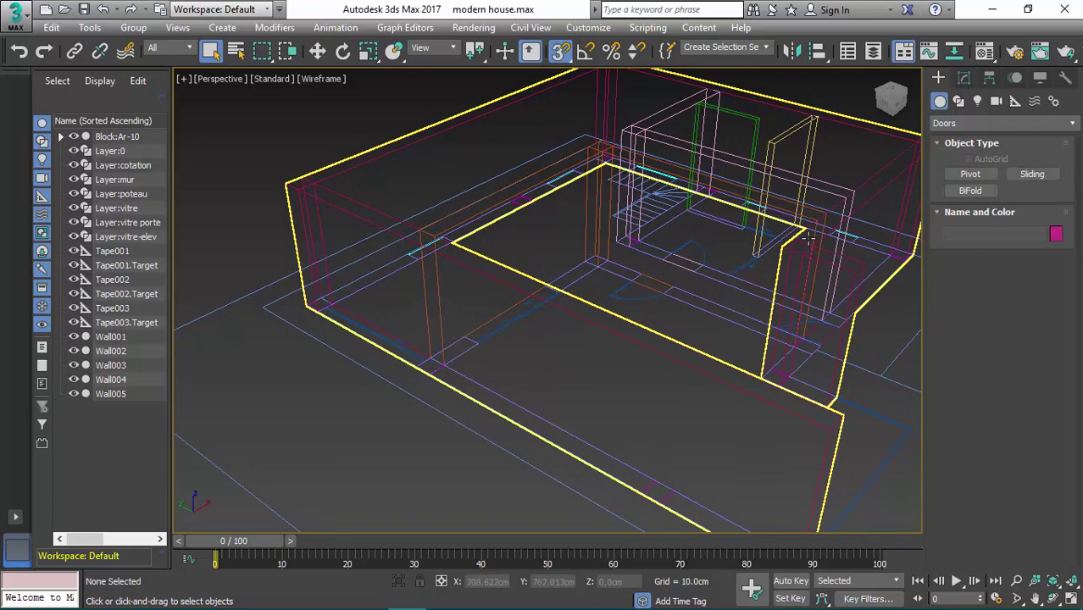
left_click(1044, 174)
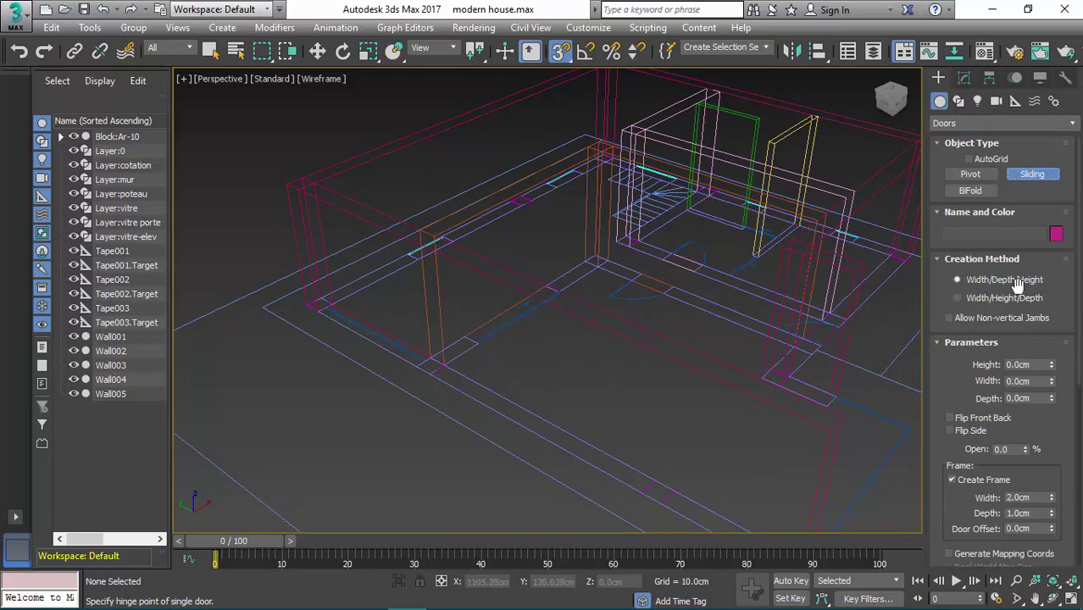
middle_click_drag(505, 334, 537, 338)
scroll(539, 337, "up", 1)
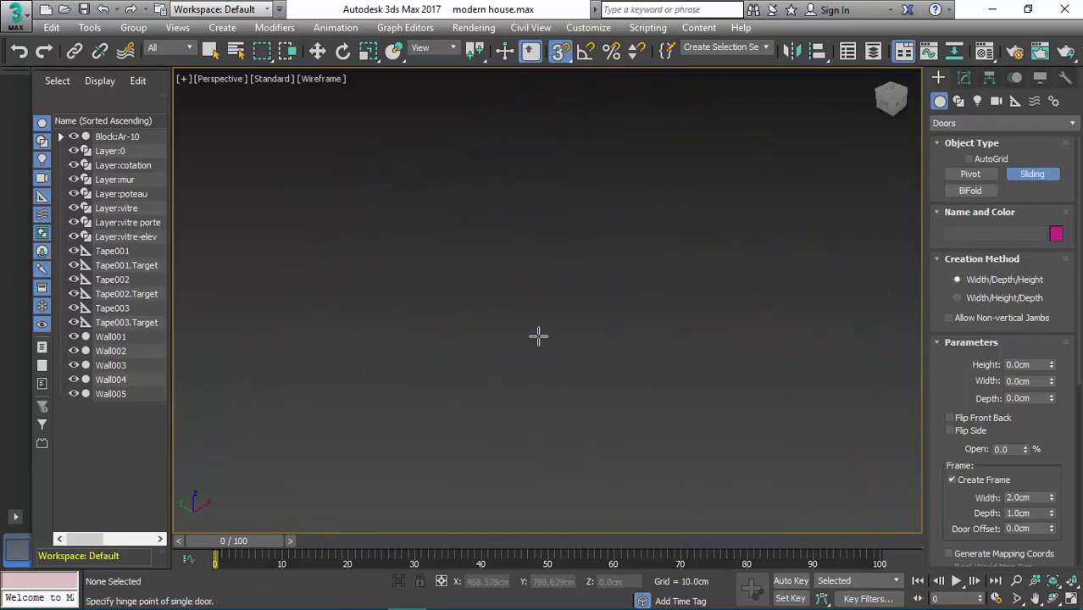
scroll(539, 337, "down", 1)
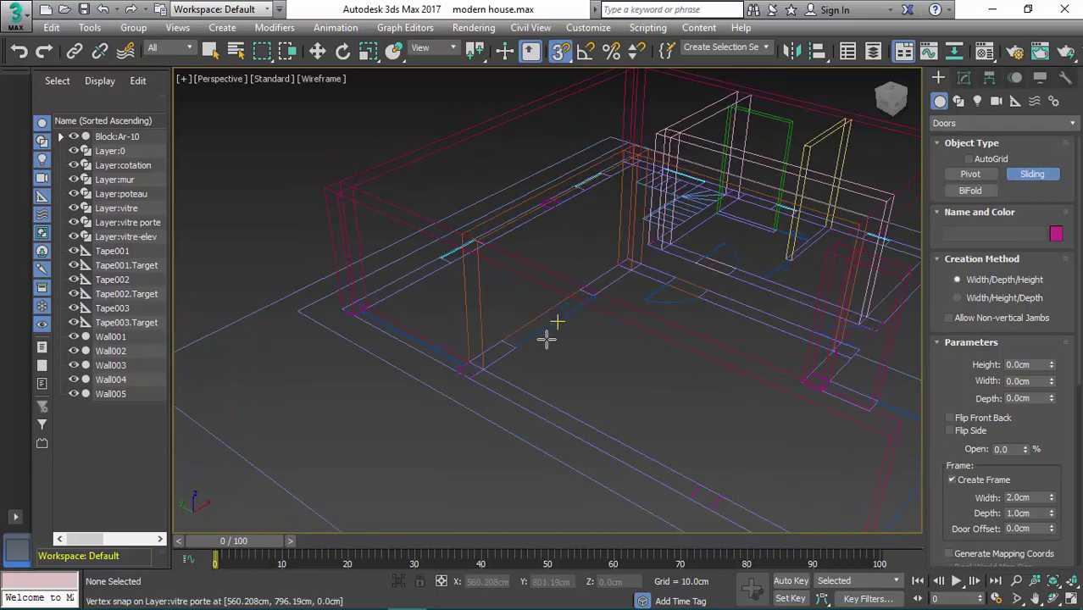
middle_click_drag(547, 343, 527, 363)
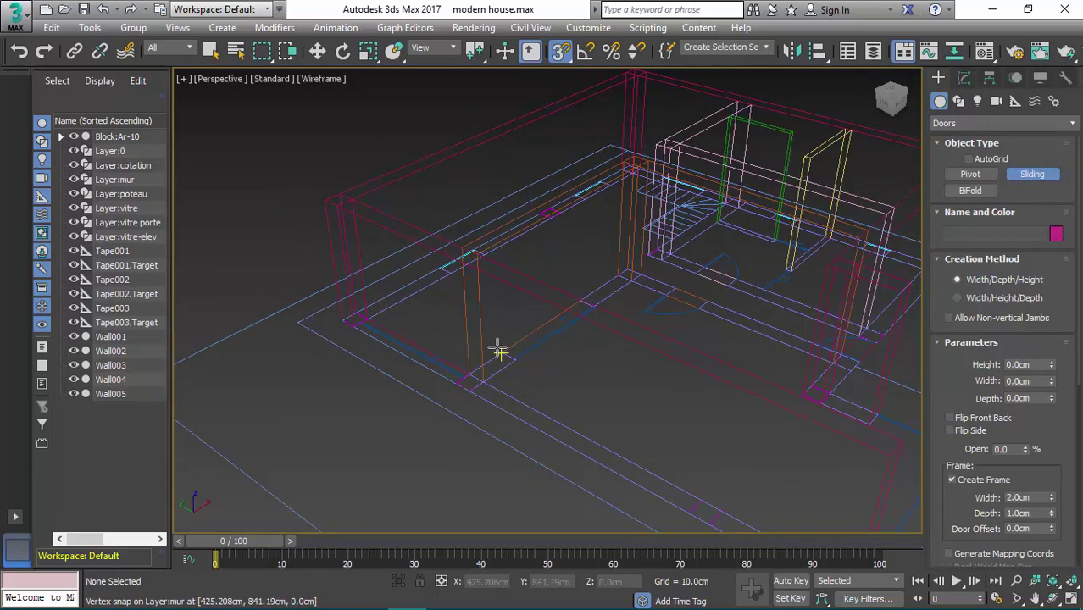
left_click_drag(500, 350, 553, 320)
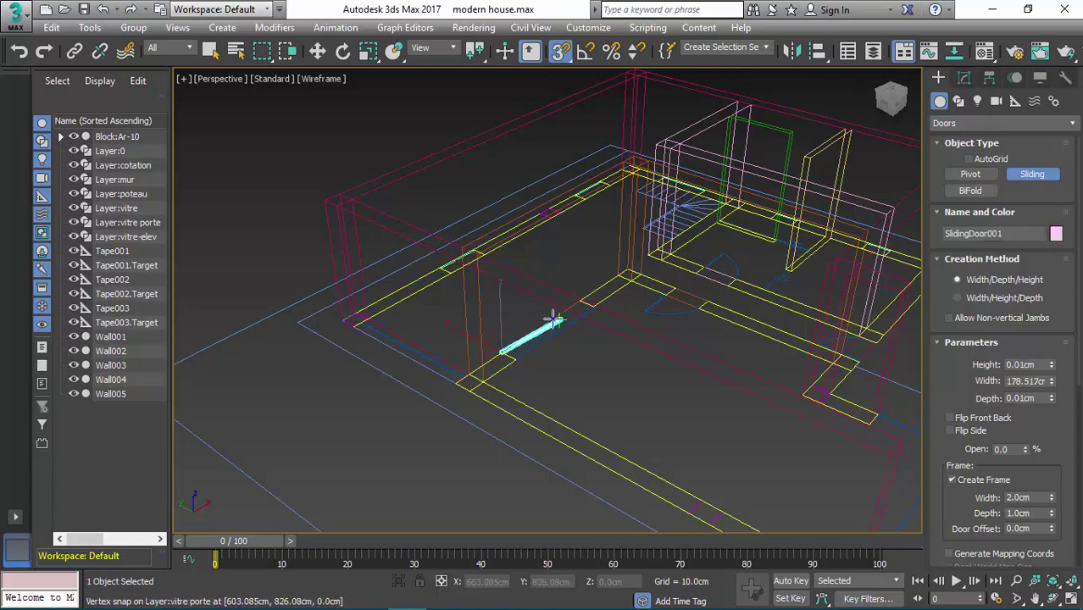
right_click(553, 319)
- Create a sliding door 320 cm wide, 40 cm deep and about 227 cm high in the outer wall's corner opening
middle_click_drag(673, 187, 682, 176, "alt")
scroll(656, 229, "up", 2)
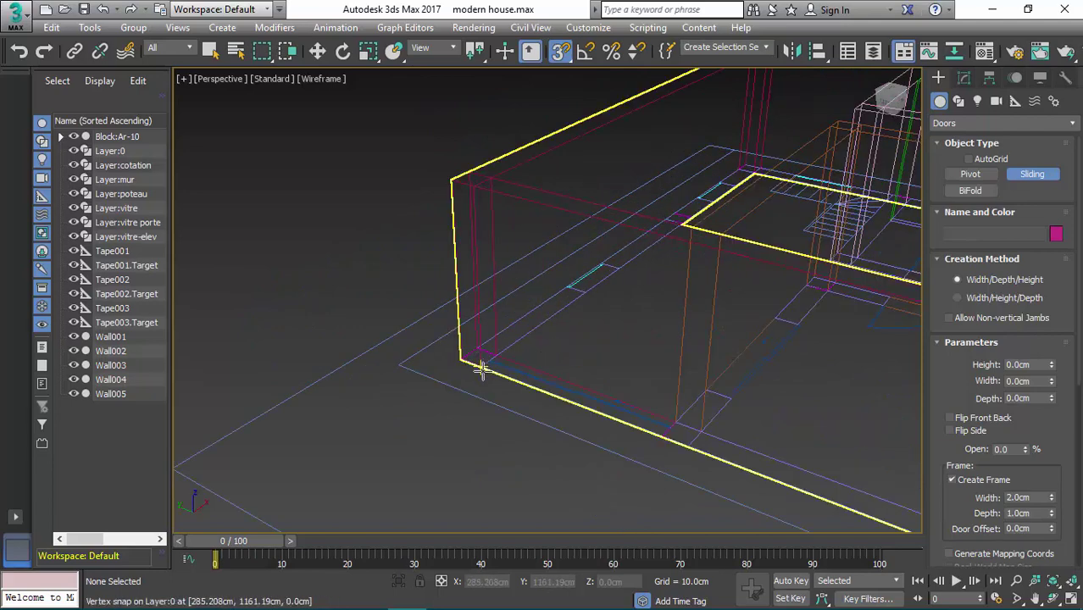
left_click_drag(480, 368, 667, 433)
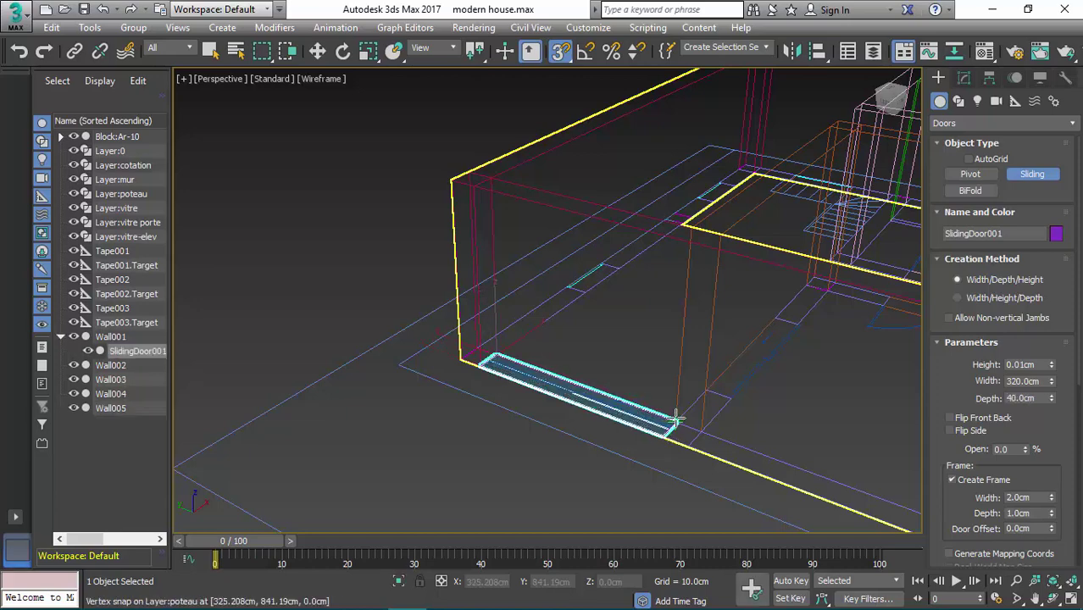
left_click(675, 419)
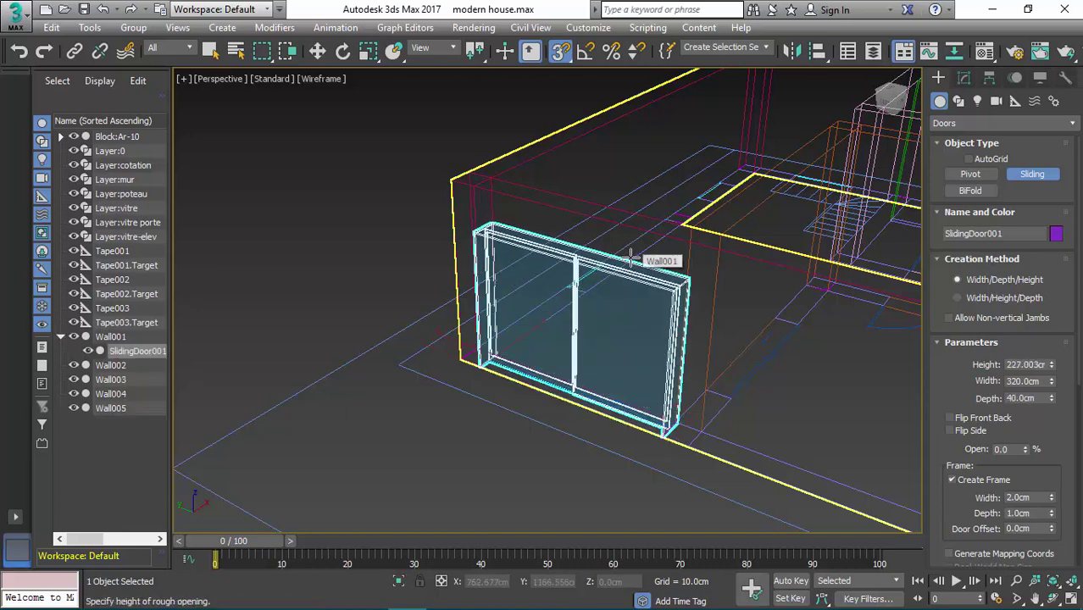
left_click(631, 254)
right_click(383, 295)
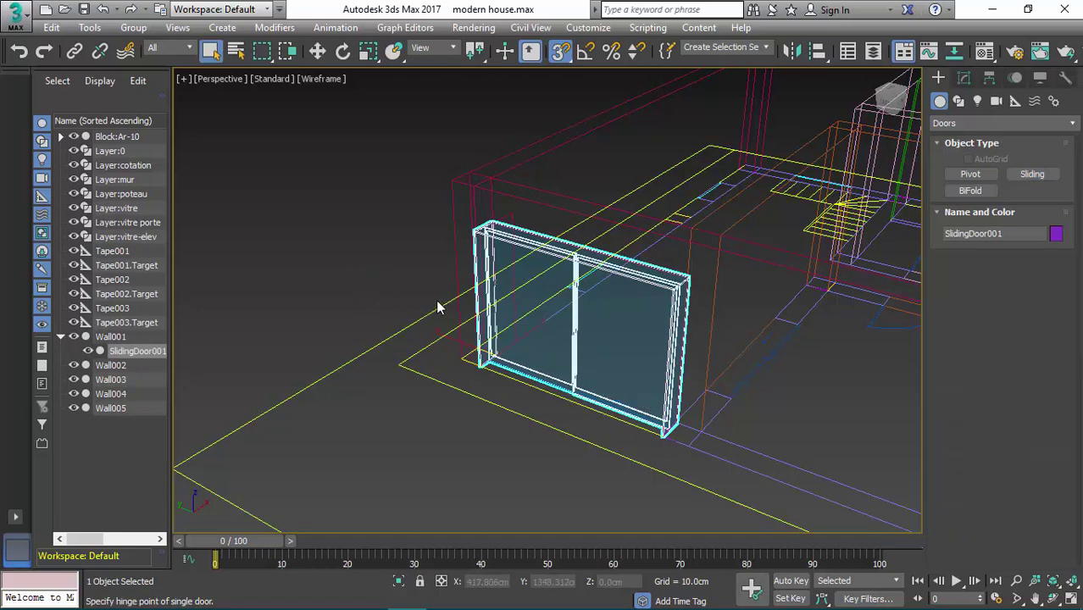
- Create a sliding door 270 cm wide, 40 cm deep and about 233 cm high in the adjoining interior wall's opening
middle_click_drag(403, 299, 337, 287)
middle_click_drag(679, 375, 617, 378, "alt")
middle_click_drag(674, 407, 534, 366)
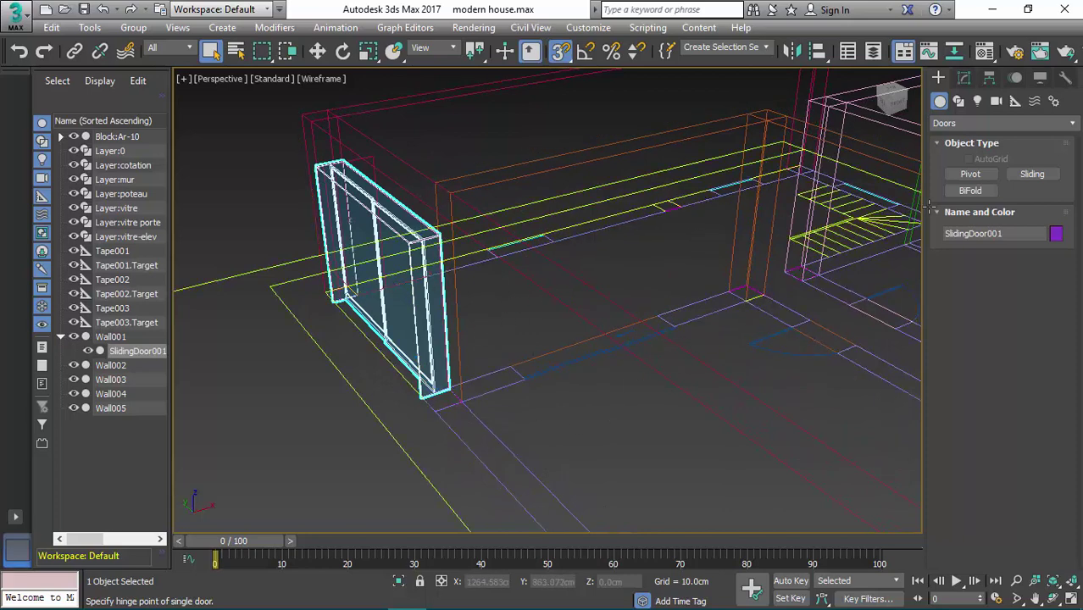
left_click(1034, 173)
left_click_drag(508, 361, 654, 311)
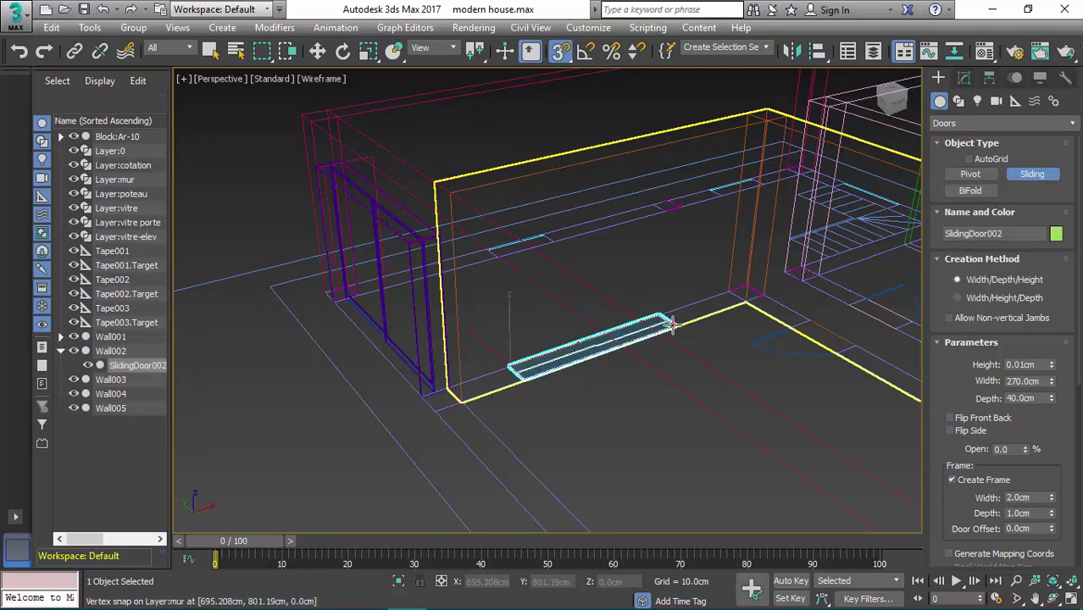
left_click(673, 325)
left_click(650, 176)
- Create a sliding door 90 cm wide, 5 cm deep and about 157 cm high between the two thin interior partitions
scroll(635, 315, "down", 3)
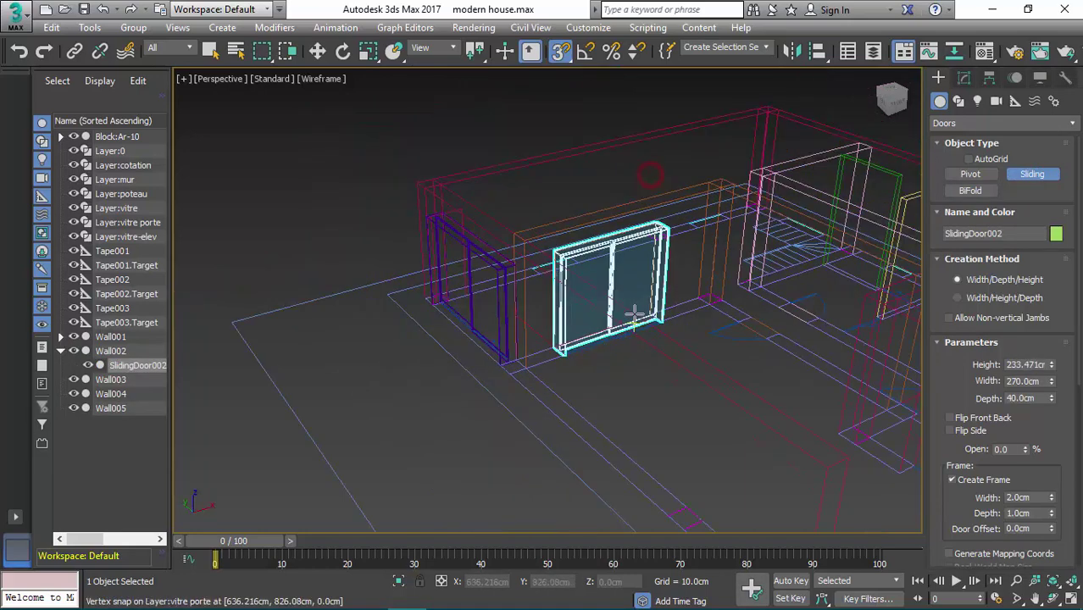
mouse_move(634, 315)
middle_mouse_down("alt")
mouse_move(571, 315)
mouse_move(506, 343)
mouse_move(590, 357)
mouse_move(672, 302)
mouse_move(619, 317)
mouse_move(515, 317)
mouse_move(627, 328)
middle_mouse_up("alt")
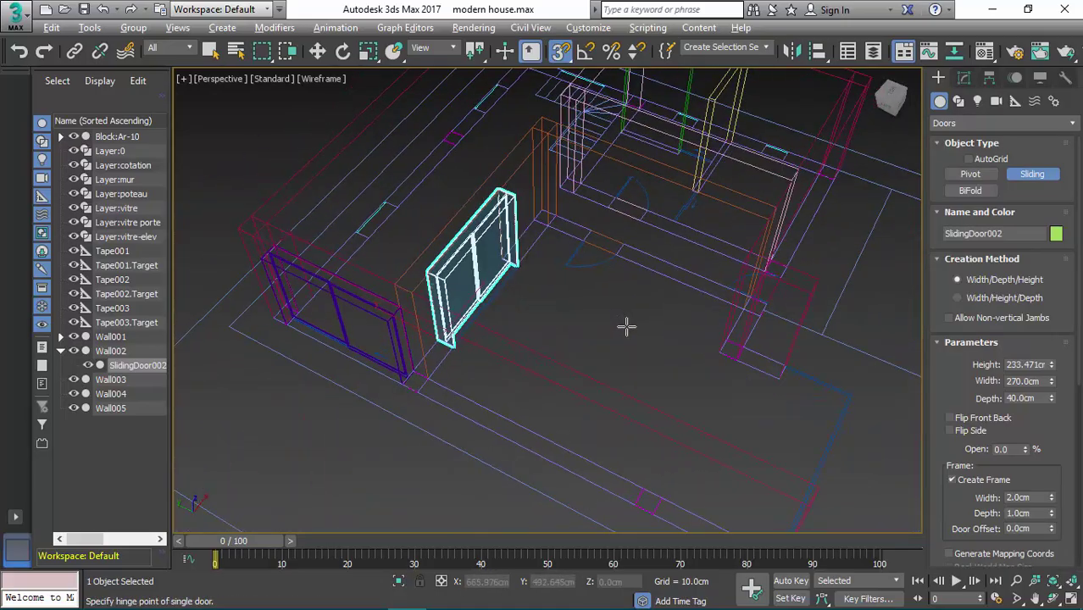
middle_click_drag(699, 335, 591, 363, "alt")
scroll(591, 363, "up", 6)
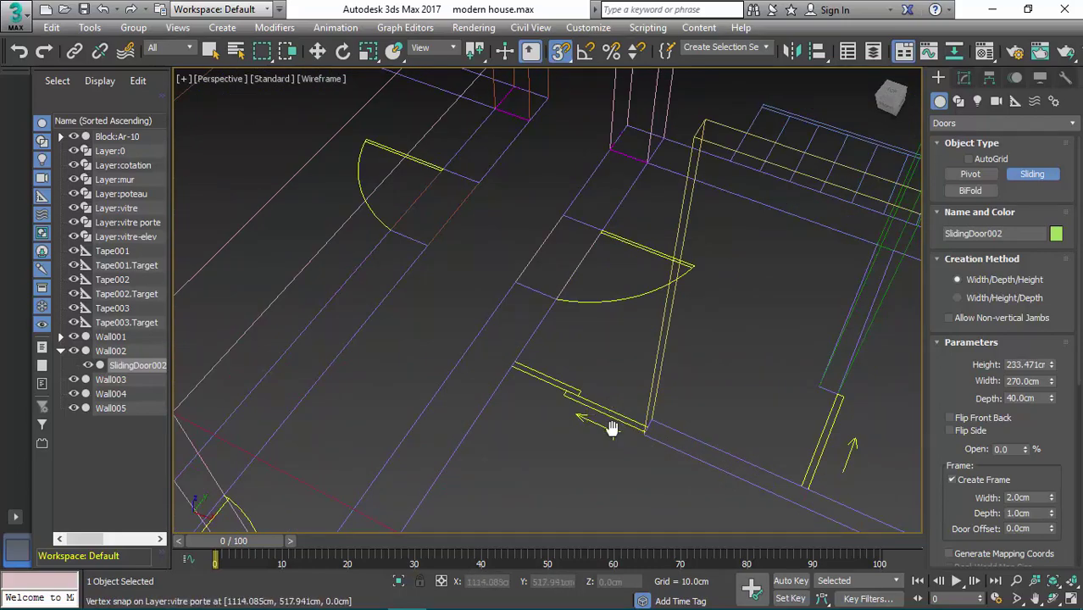
middle_click_drag(612, 428, 590, 420, "alt")
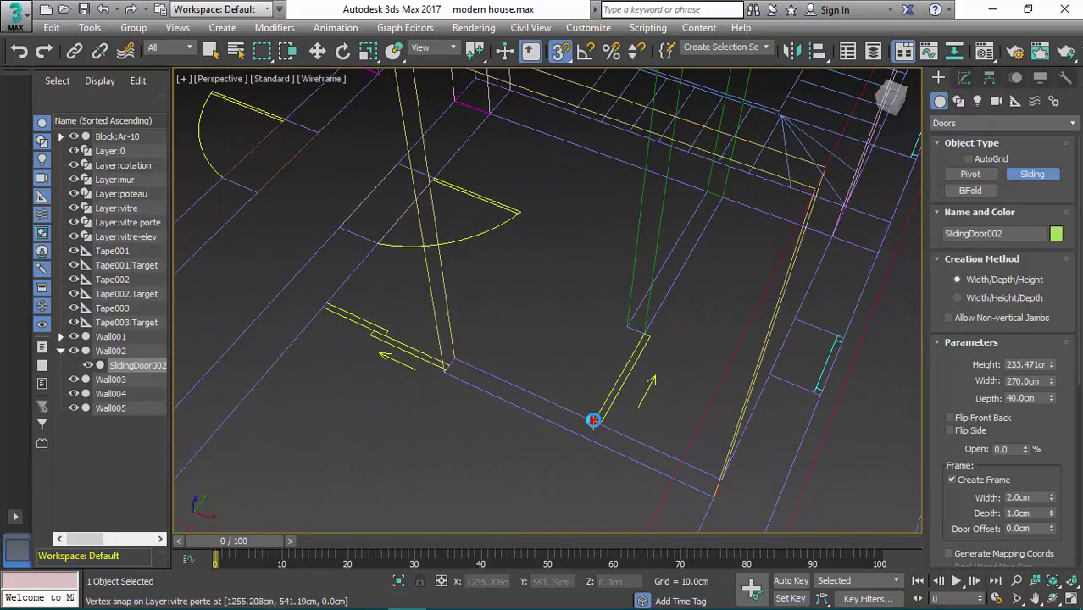
left_click_drag(593, 420, 643, 333)
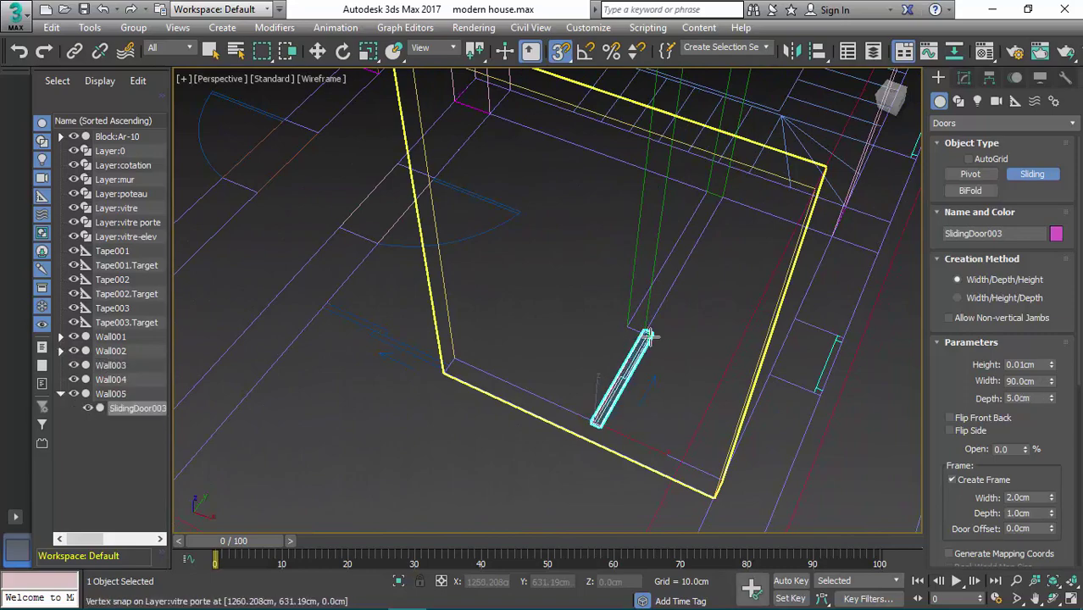
left_click(651, 334)
left_click(589, 137)
- Examine the remaining interior door openings, including the two-panel sliding door symbol at the free end of the thin partition
middle_click_drag(552, 248, 597, 384, "alt")
scroll(597, 383, "down", 5)
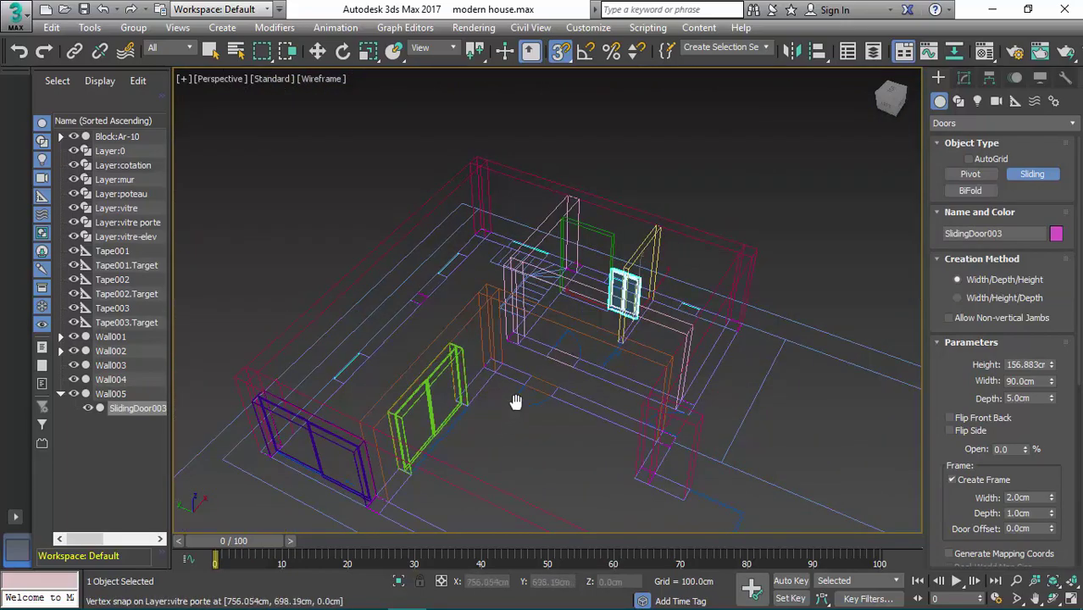
mouse_move(516, 402)
middle_mouse_down()
mouse_move(595, 309)
mouse_move(515, 390)
middle_mouse_up()
scroll(567, 371, "up", 6)
scroll(550, 374, "down", 3)
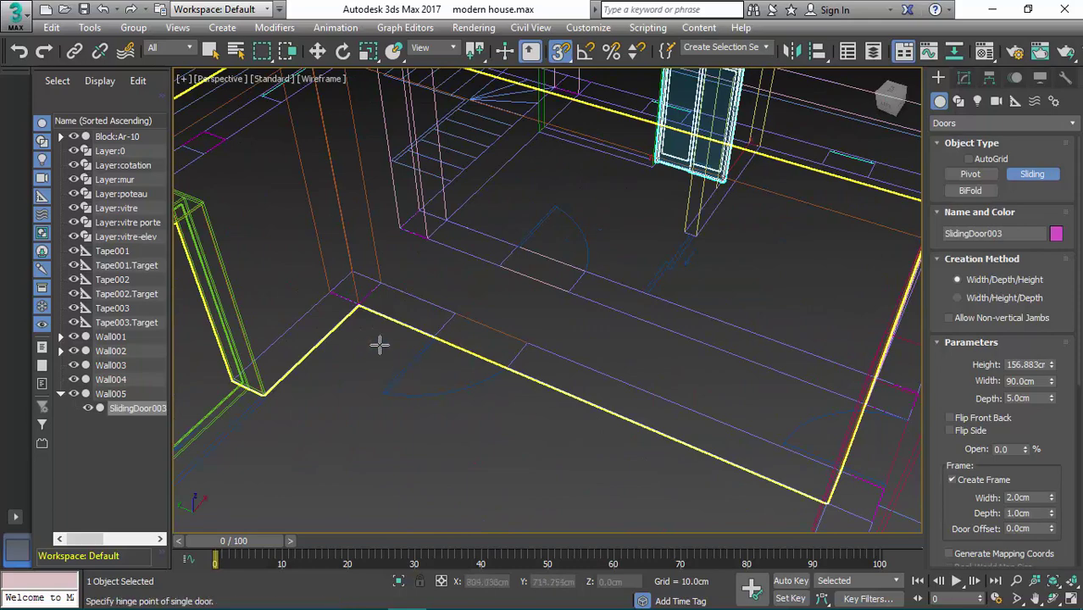
middle_click_drag(439, 378, 404, 391)
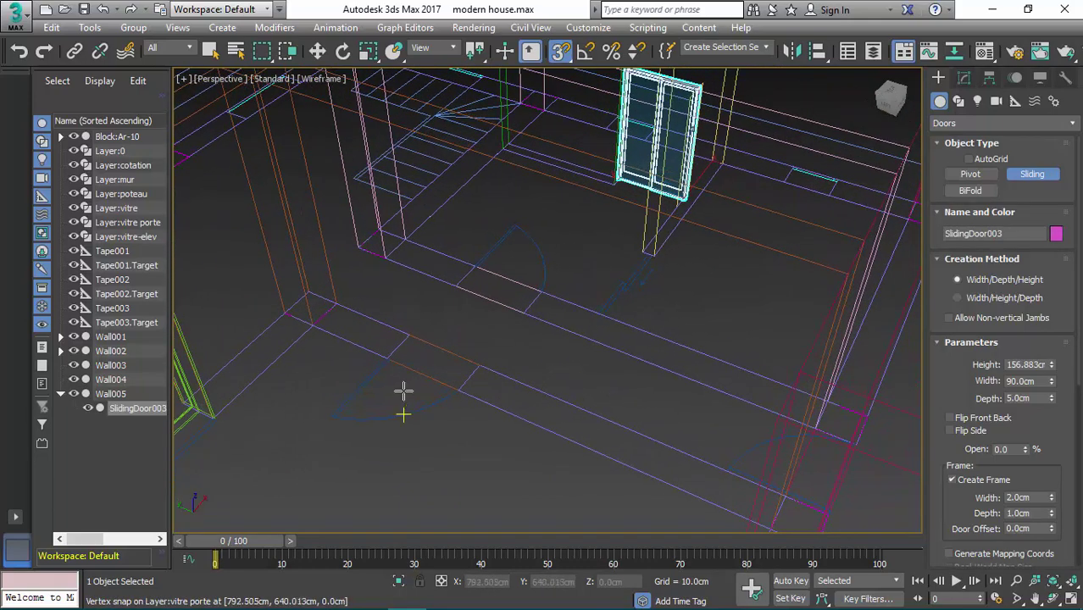
middle_click_drag(674, 328, 662, 337)
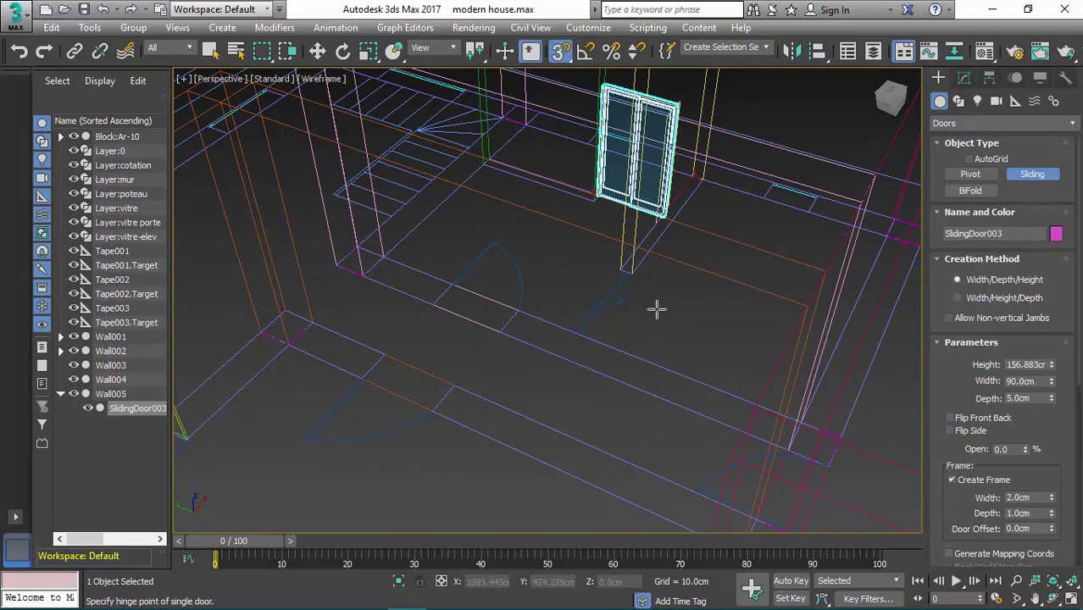
middle_click_drag(651, 340, 532, 341, "alt")
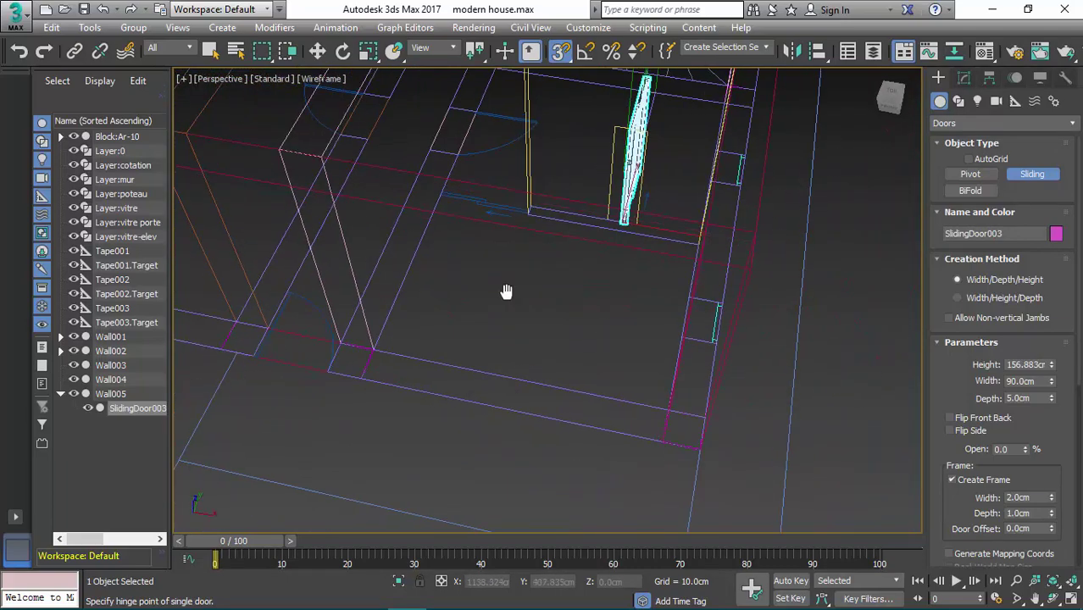
middle_click_drag(506, 293, 568, 397)
scroll(520, 308, "up", 2)
scroll(525, 314, "up", 3)
scroll(554, 371, "up", 2)
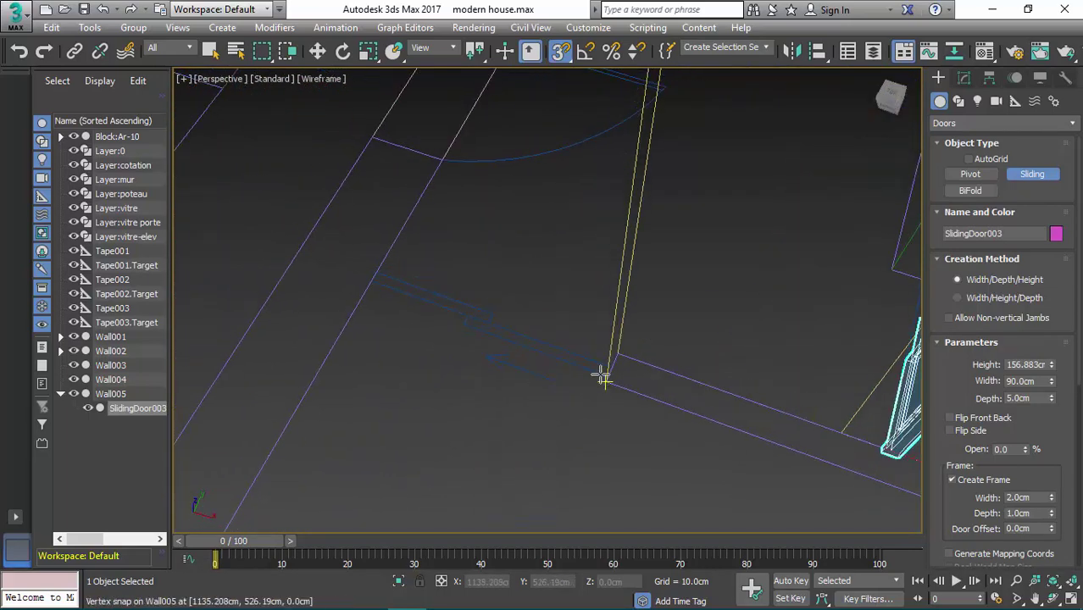
left_click(606, 386)
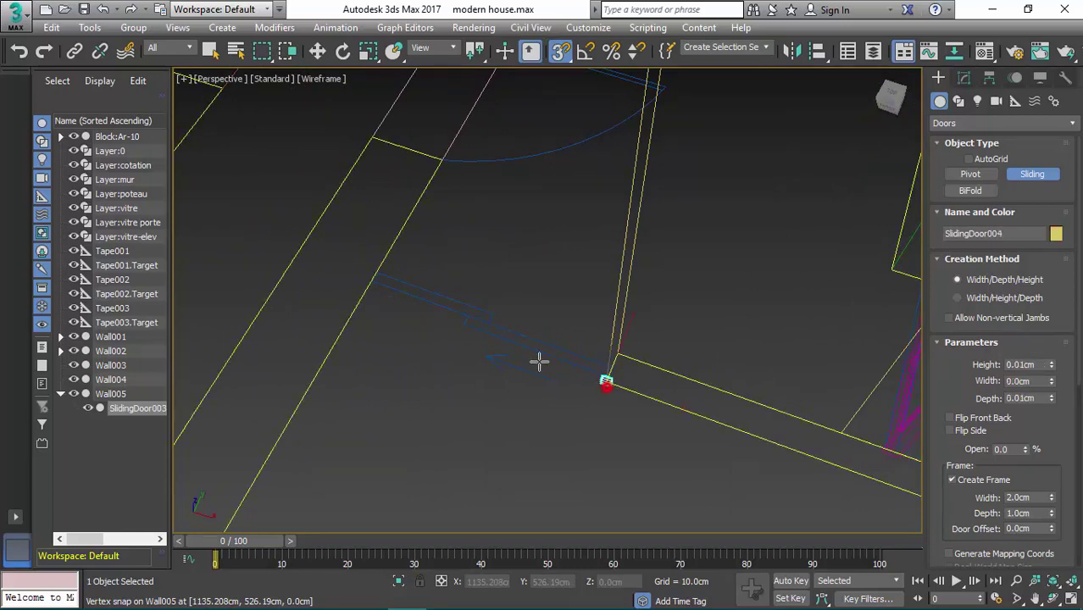
right_click(515, 329)
left_click_drag(604, 381, 371, 283)
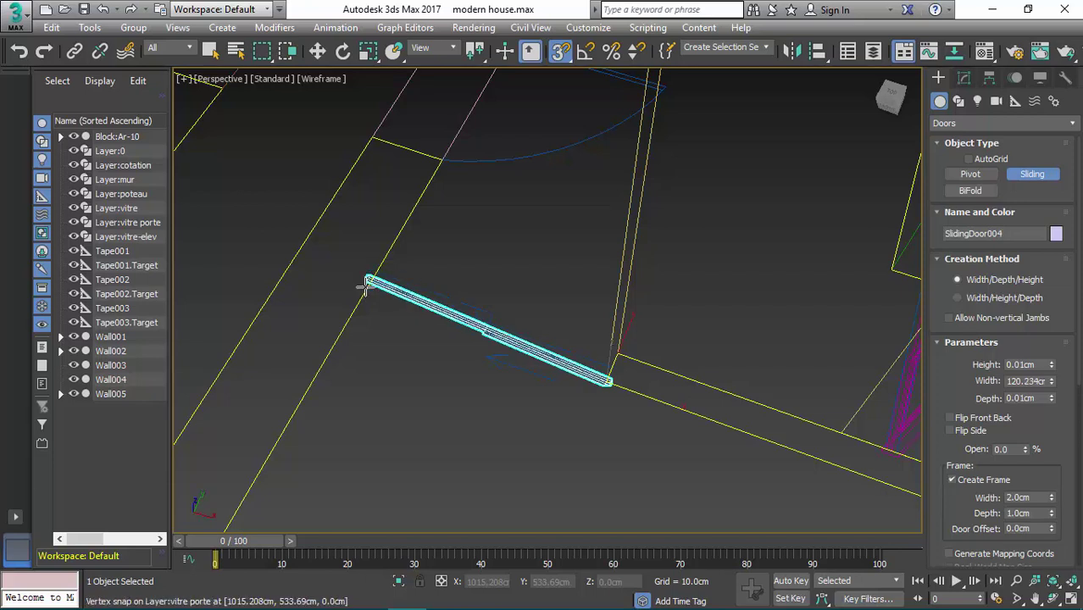
left_click_drag(367, 287, 480, 266)
right_click(481, 265)
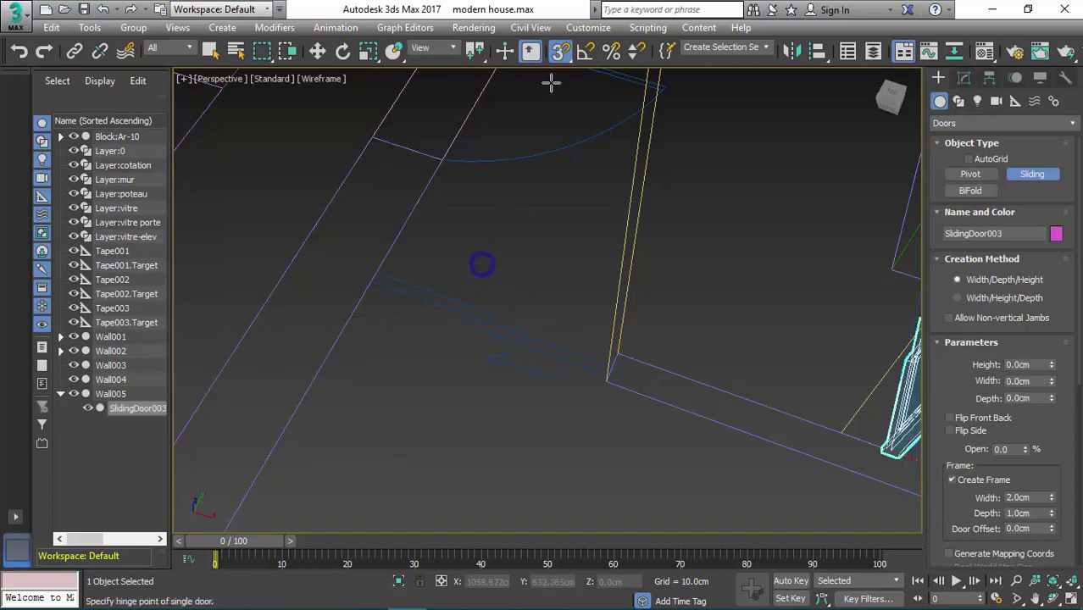
- Enable perpendicular snapping and create a sliding door 120 cm wide and 12.5 cm deep between the thin partition's free end and the thick interior wall
right_click(568, 54)
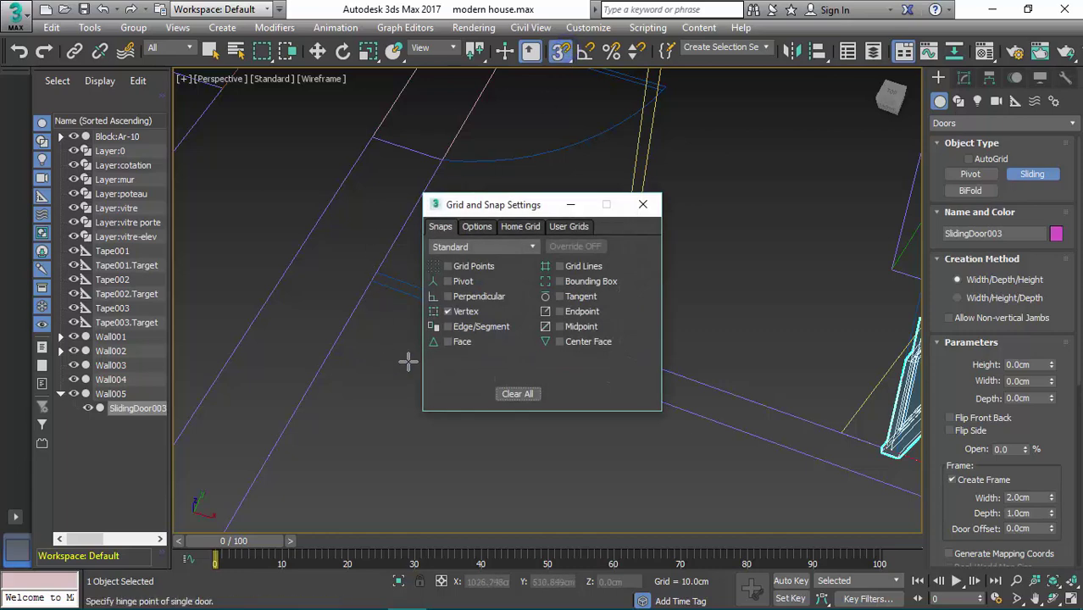
left_click(644, 205)
left_click_drag(605, 385, 362, 292)
right_click(419, 305)
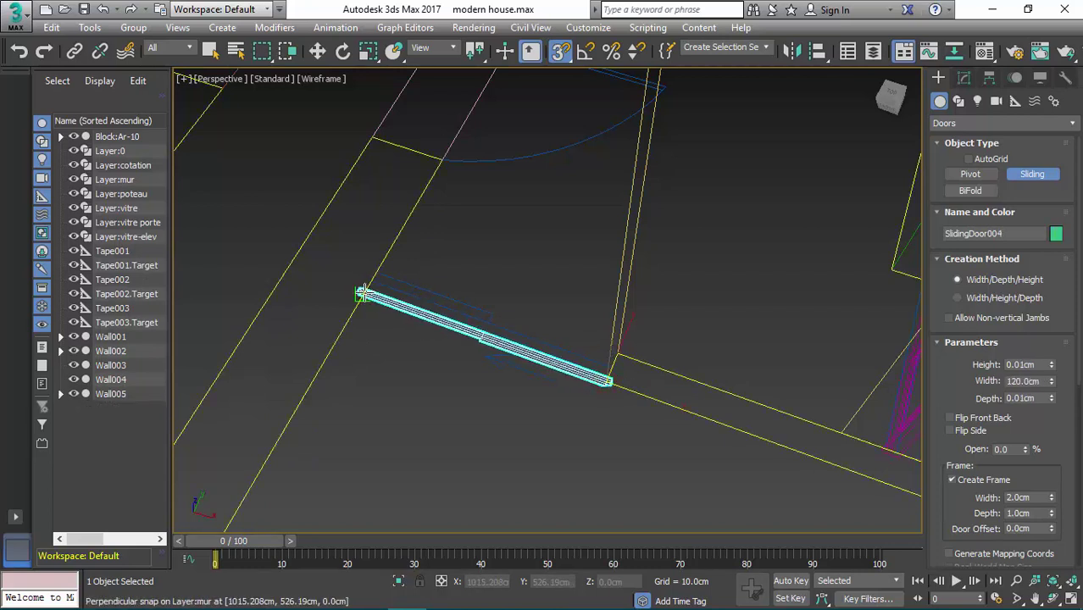
left_click_drag(362, 292, 364, 290)
left_click(374, 275)
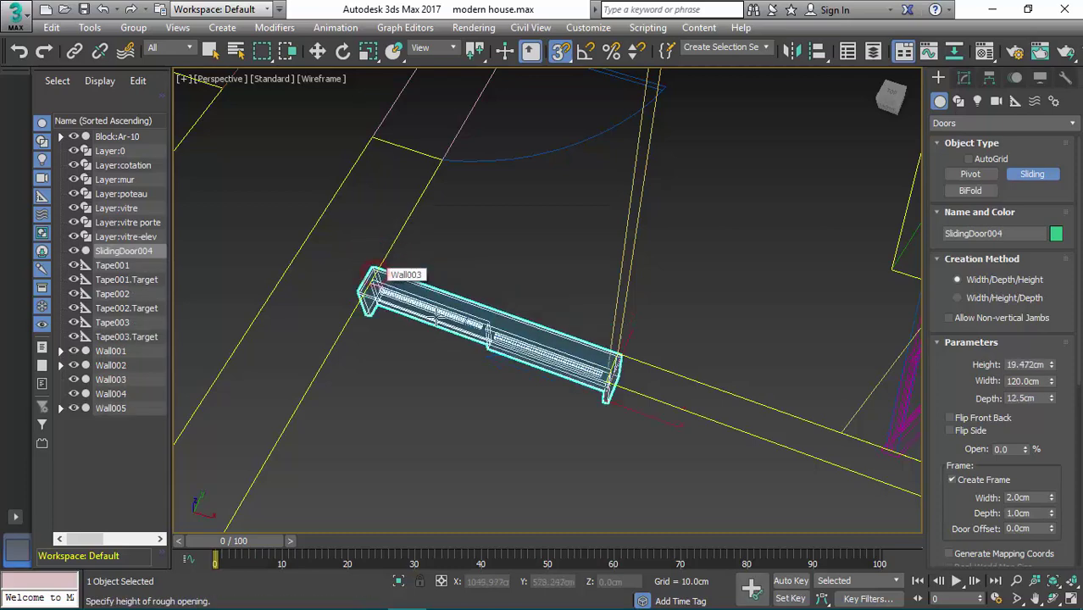
middle_click_drag(375, 273, 460, 216, "alt")
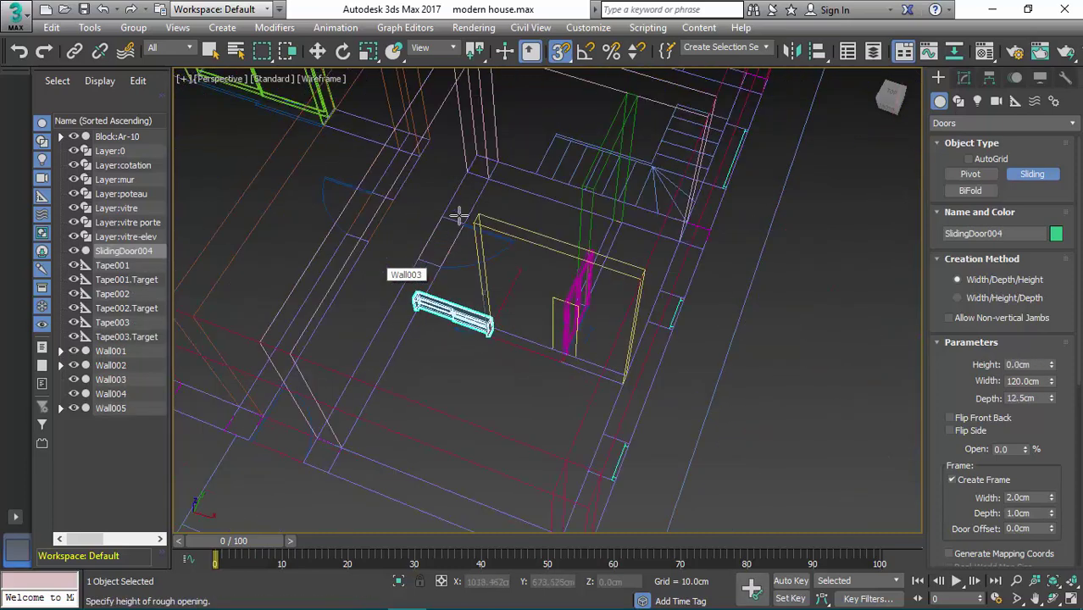
left_click(547, 261)
- Try to create a pivot door 90 cm wide in the swing-door opening of the interior wall holding the 270 cm sliding door
scroll(532, 230, "down", 5)
middle_click_drag(519, 264, 640, 303)
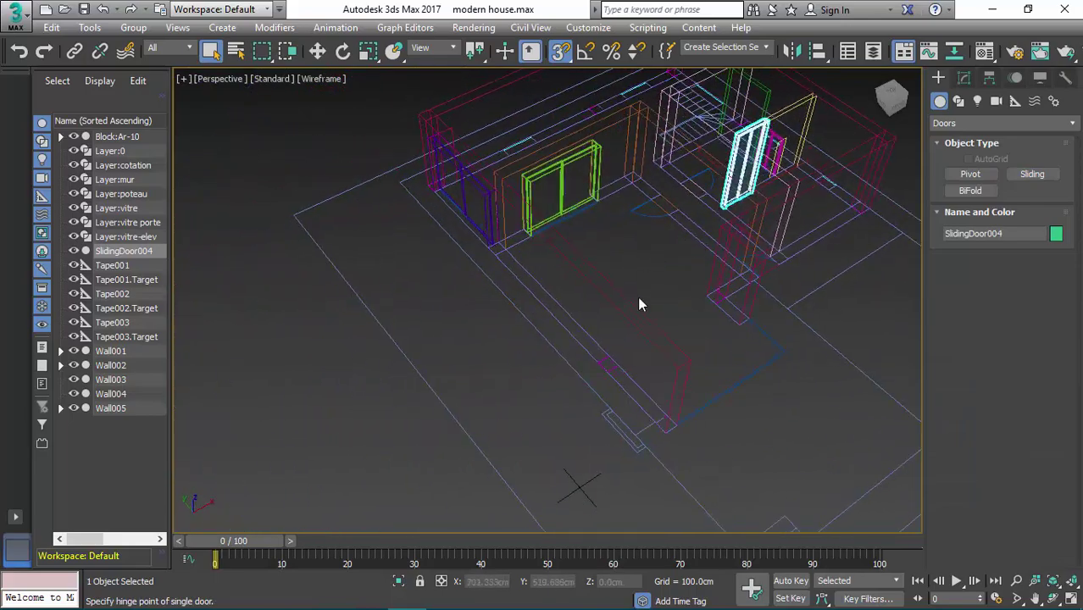
middle_click_drag(614, 349, 536, 392)
scroll(577, 276, "up", 5)
middle_click_drag(589, 237, 543, 295)
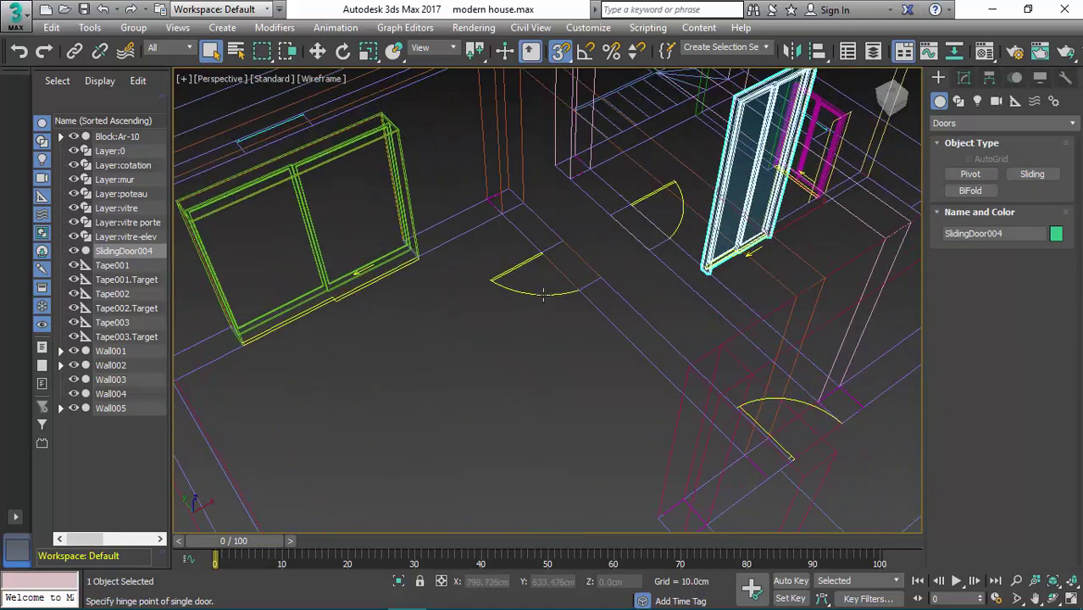
scroll(544, 295, "up", 3)
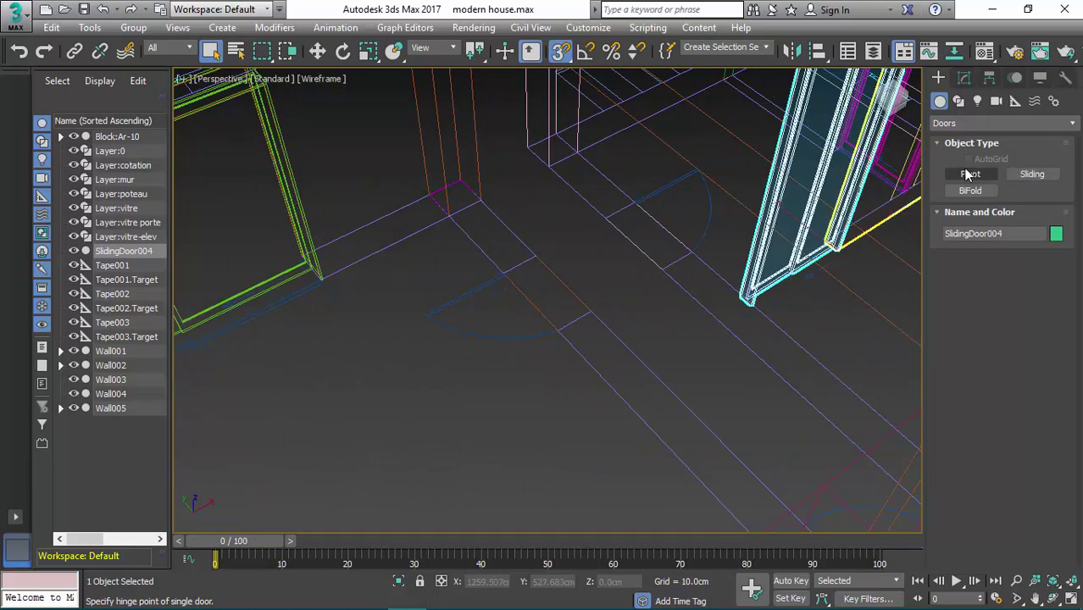
left_click(970, 177)
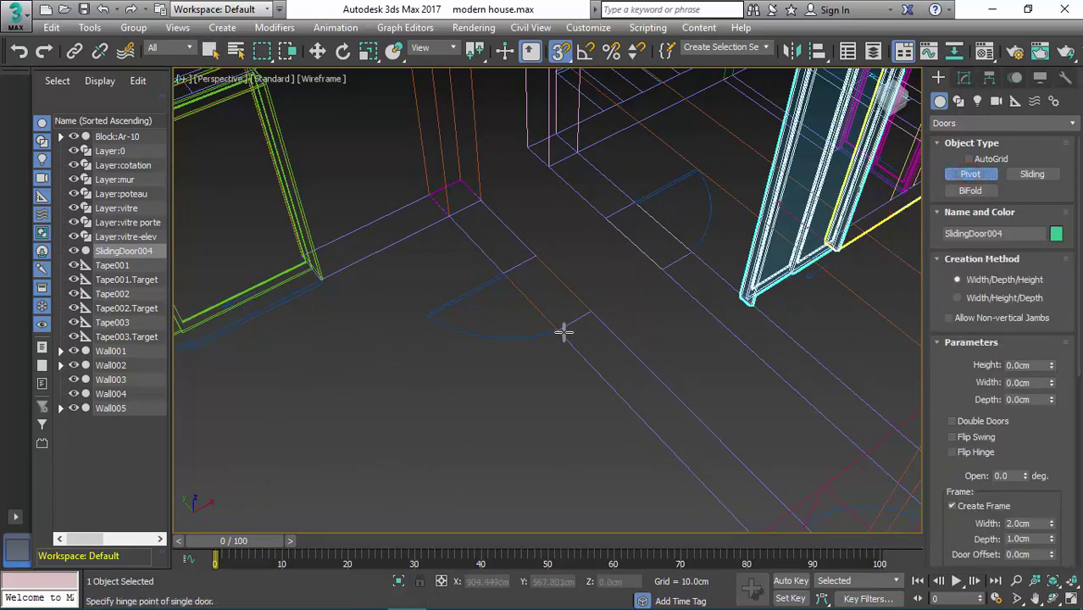
left_click_drag(537, 254, 598, 307)
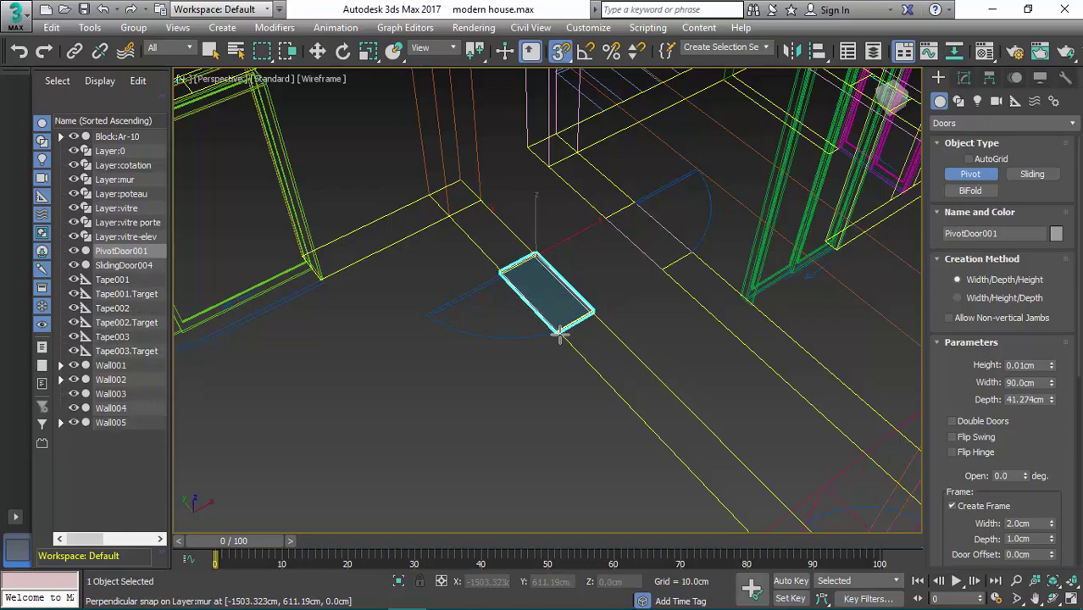
right_click(551, 371)
- Create a pivot door 90 cm wide, 40 cm deep and about 192 cm high in the swing-door opening of the 270 cm sliding door's wall
middle_click_drag(552, 292, 527, 288)
scroll(509, 306, "down", 5)
scroll(506, 309, "up", 5)
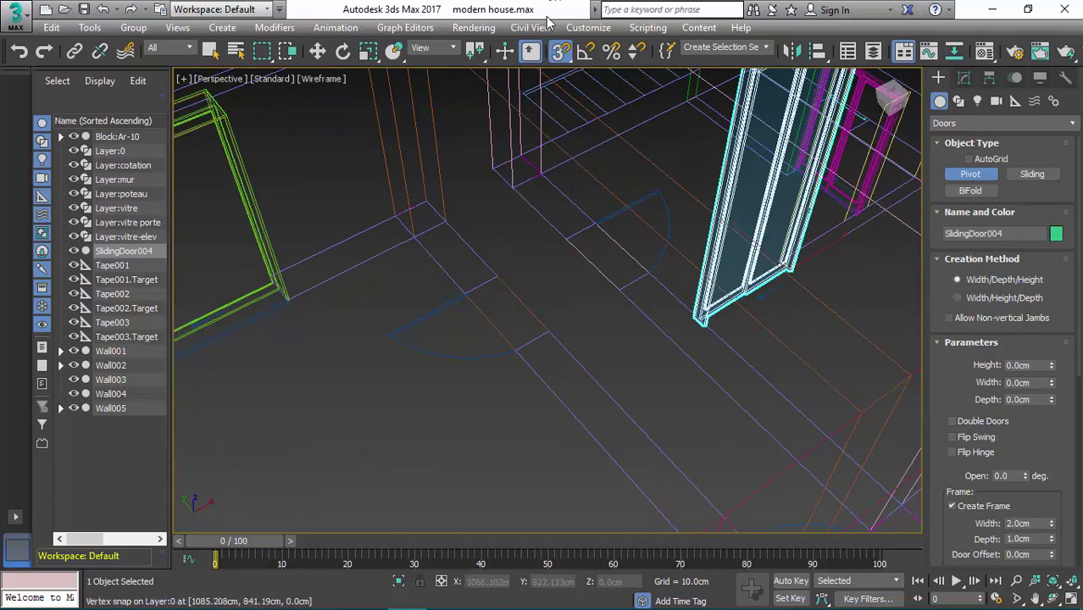
right_click(561, 53)
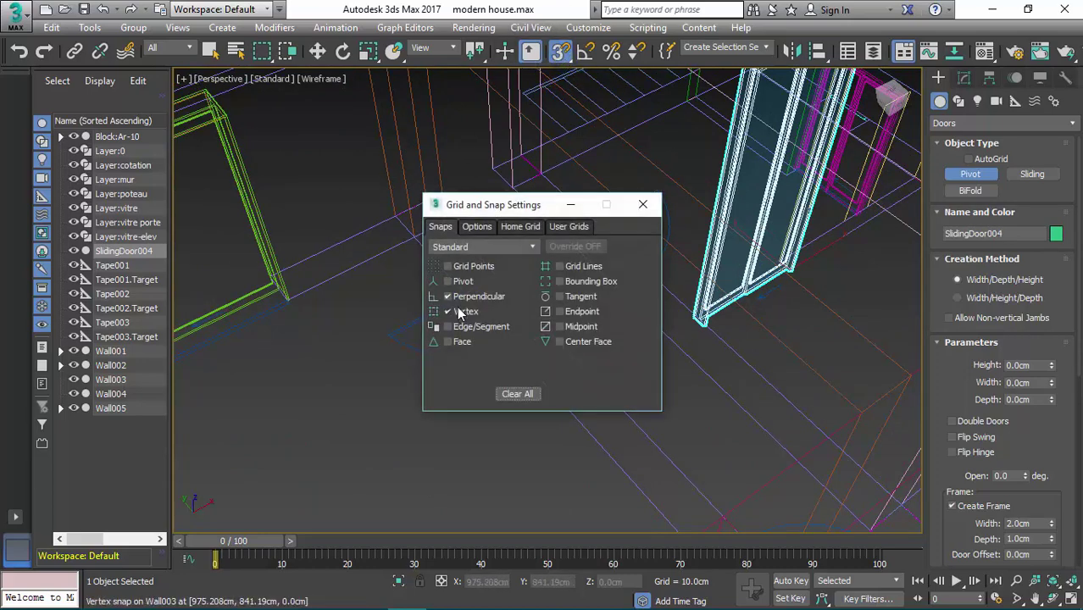
left_click(643, 206)
scroll(540, 292, "up", 3)
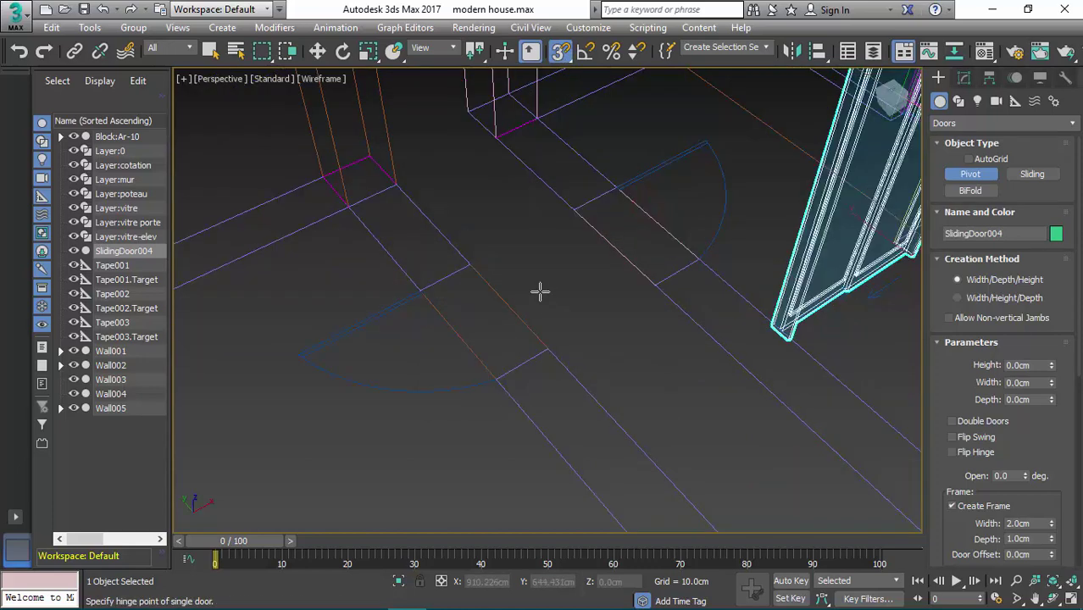
left_click_drag(470, 265, 551, 346)
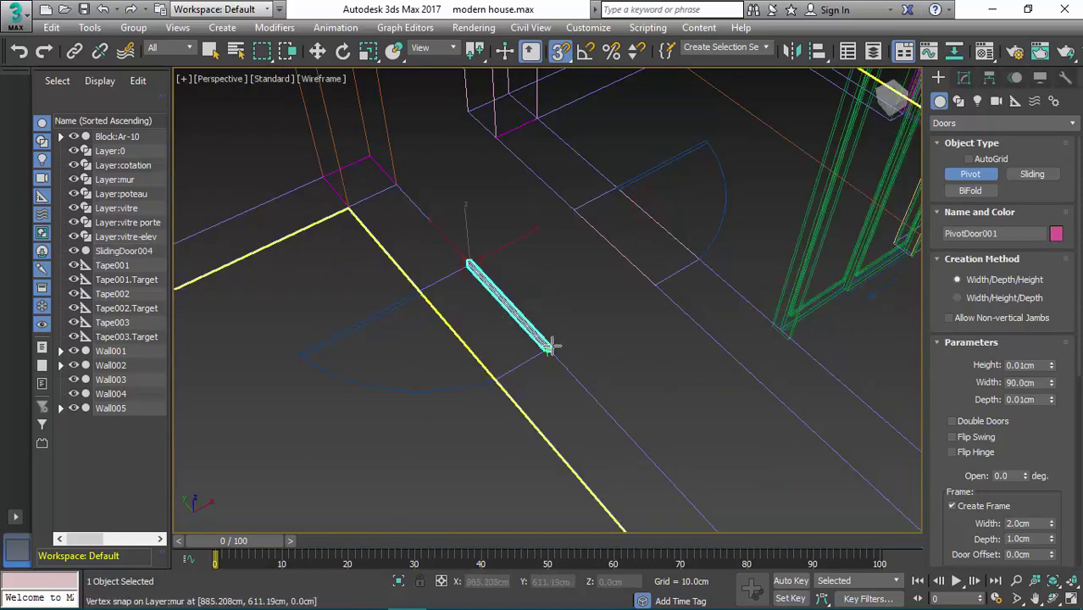
left_click(486, 375)
scroll(497, 349, "down", 3)
left_click(498, 245)
- Create a pivot door 90 cm wide, 40 cm deep and about 210 cm high in the facing interior wall beside the stairs
scroll(517, 258, "up", 3)
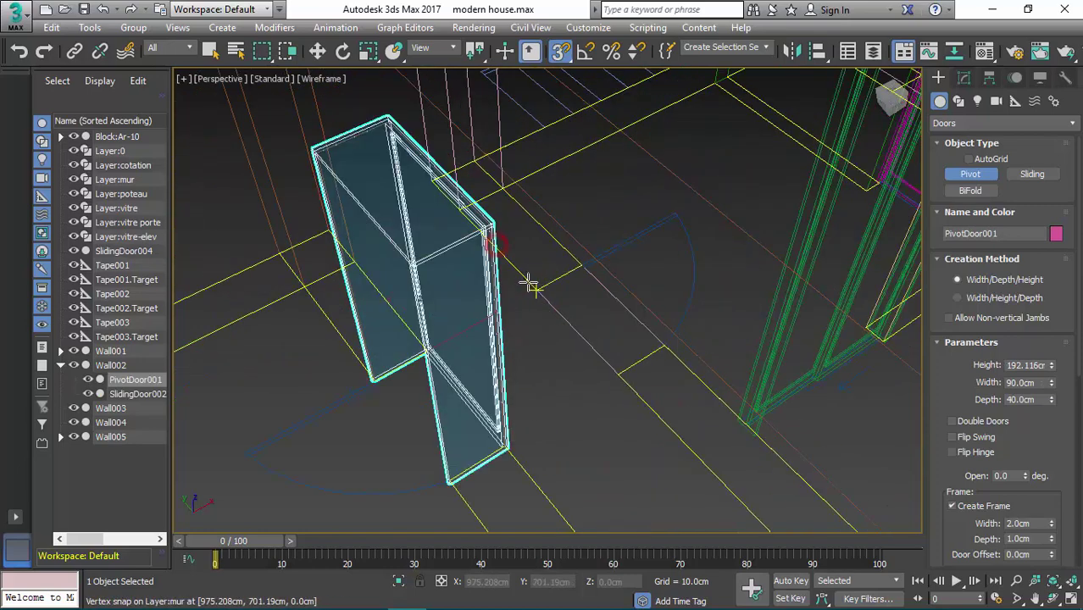
scroll(554, 305, "up", 3)
left_click_drag(527, 288, 649, 411)
left_click(712, 361)
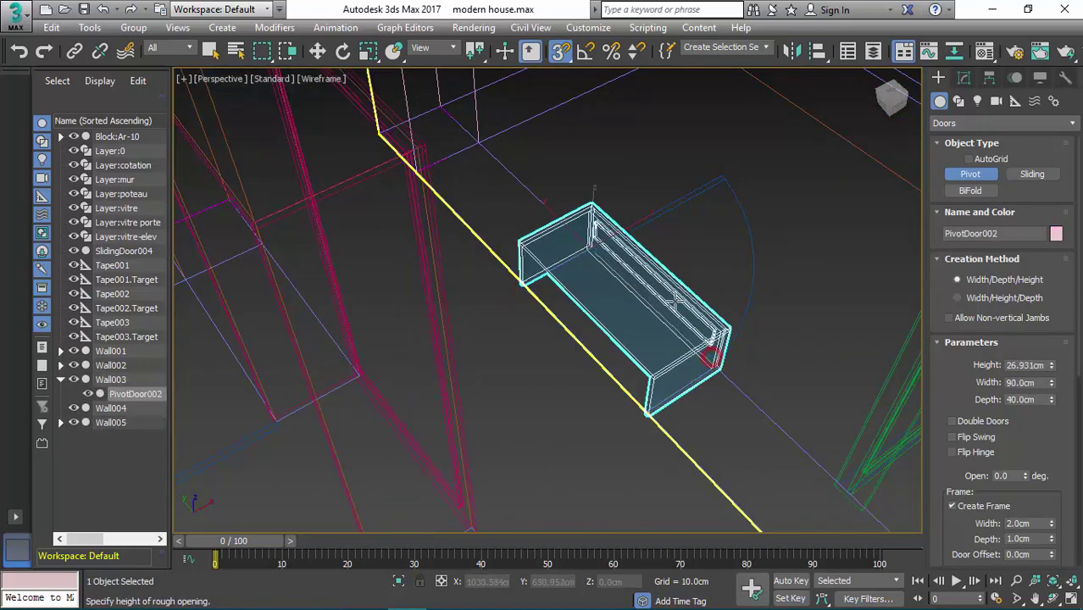
scroll(665, 222, "down", 3)
left_click(663, 227)
- Create a pivot door 90 cm wide, 40 cm deep and 300 cm high in the outer wall's entrance opening at the hallway's end
scroll(661, 245, "down", 3)
middle_click_drag(652, 335, 568, 154)
middle_click_drag(608, 214, 553, 228)
scroll(551, 228, "up", 6)
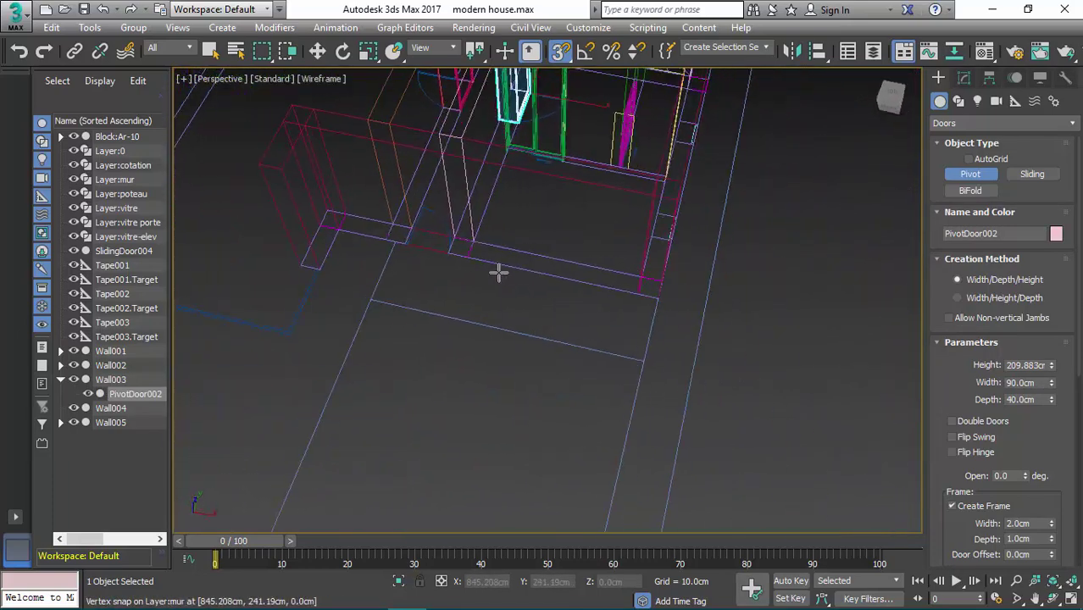
scroll(384, 242, "down", 6)
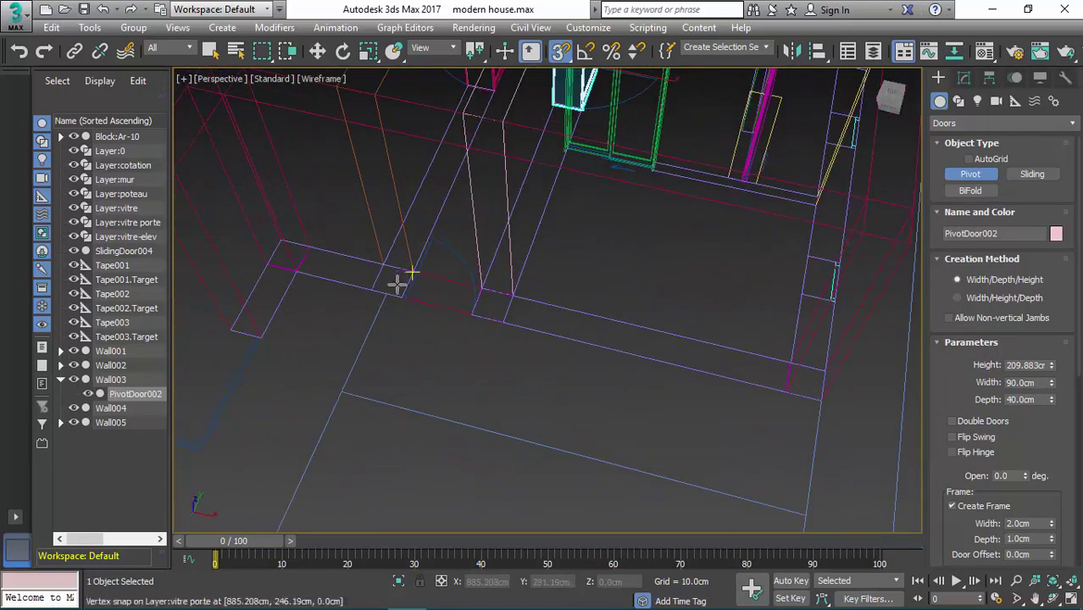
left_click_drag(400, 300, 473, 312)
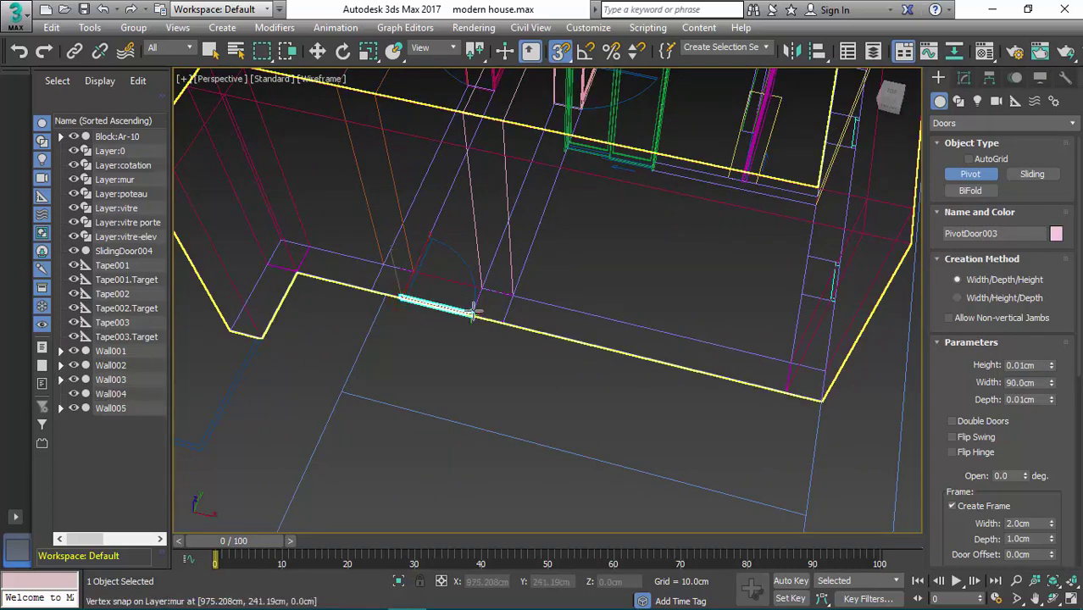
left_click(463, 114)
- Examine the placed doors from several sides and the window symbols along the outer wall
scroll(470, 259, "down", 6)
middle_click_drag(467, 280, 413, 276, "alt")
scroll(490, 252, "up", 5)
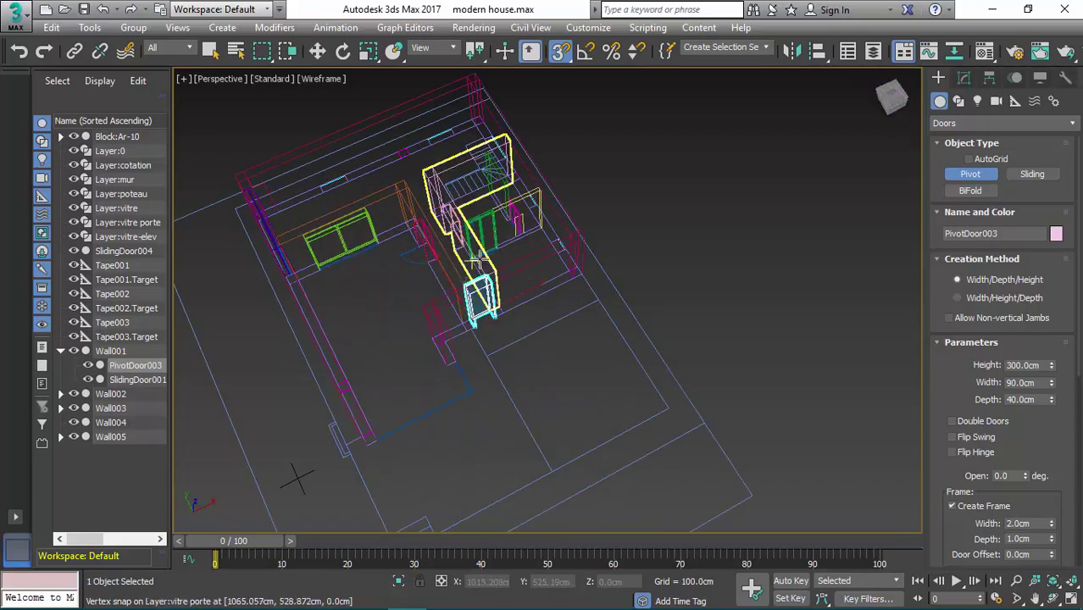
middle_click_drag(371, 197, 503, 303)
scroll(518, 317, "down", 3)
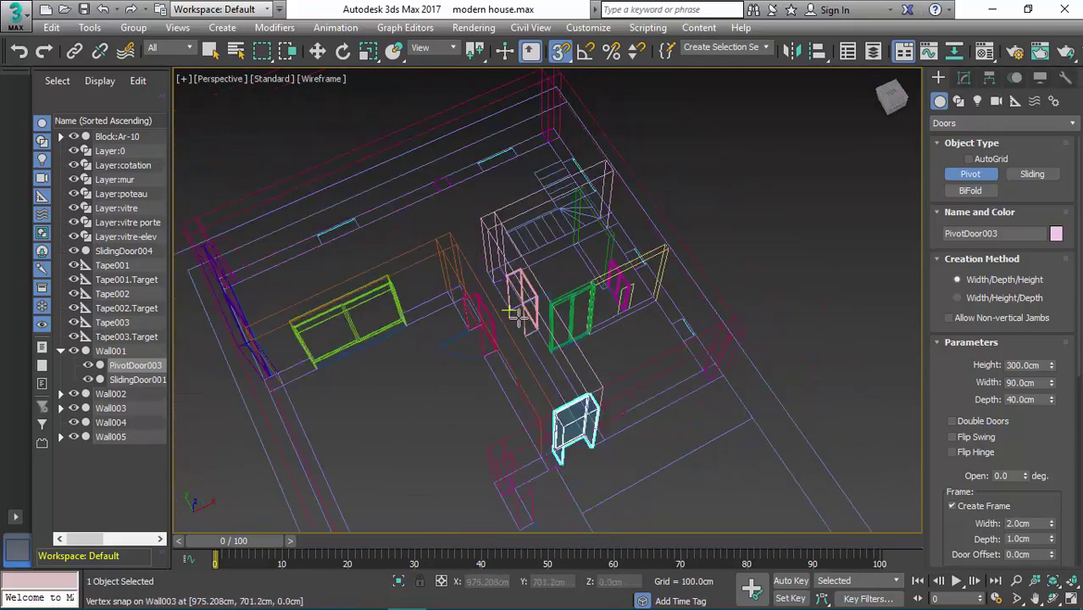
middle_click_drag(619, 326, 545, 253, "alt")
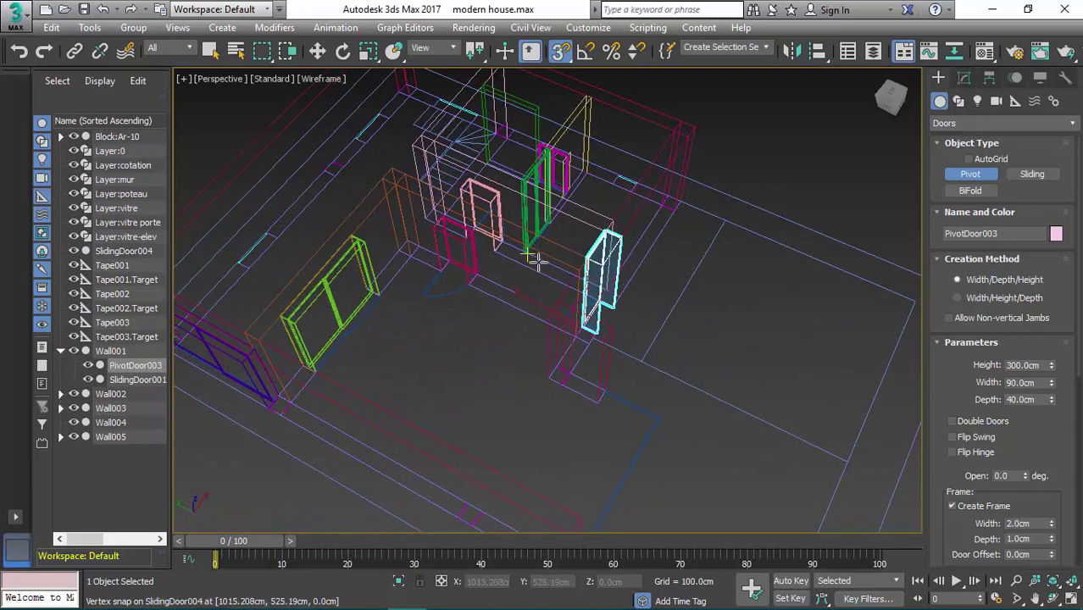
scroll(534, 261, "down", 5)
scroll(508, 314, "up", 8)
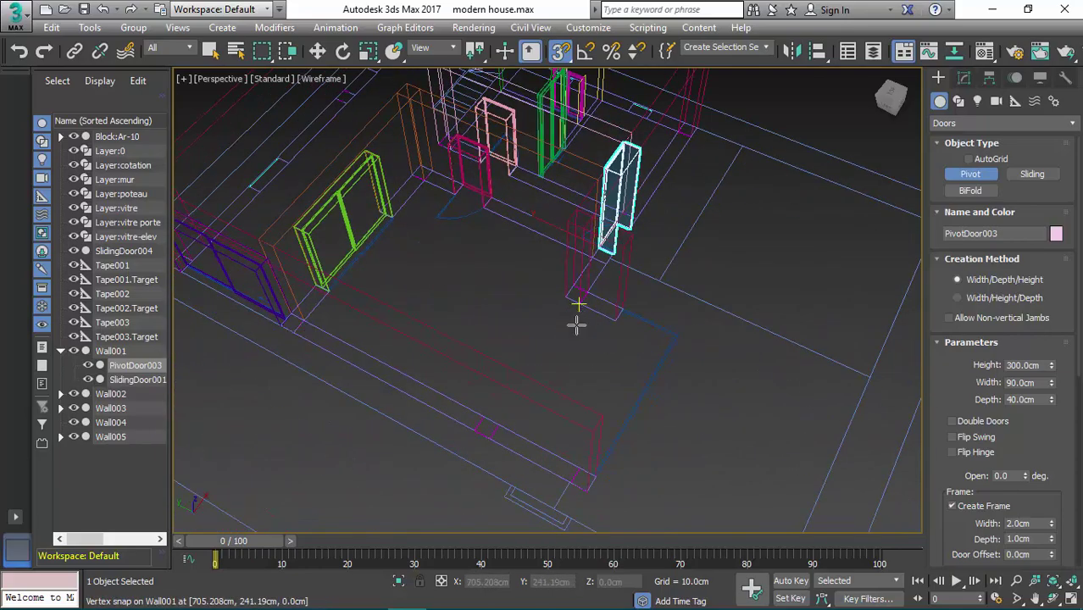
middle_click_drag(577, 324, 576, 357, "alt")
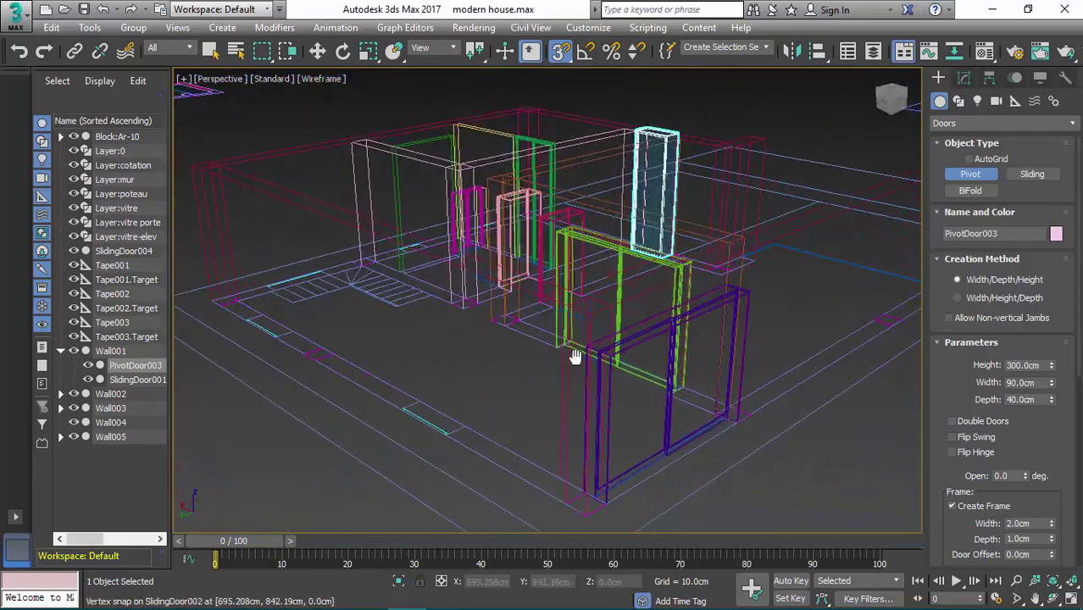
scroll(520, 455, "up", 2)
scroll(437, 460, "up", 5)
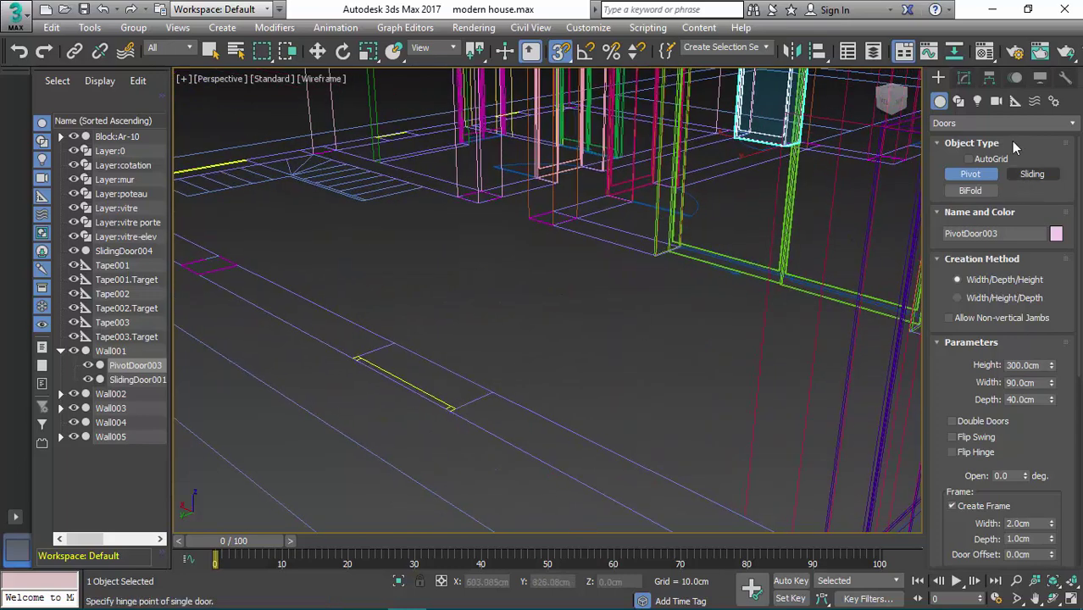
- Switch the object category from doors to Windows for the window openings in the long outer wall
left_click(939, 103)
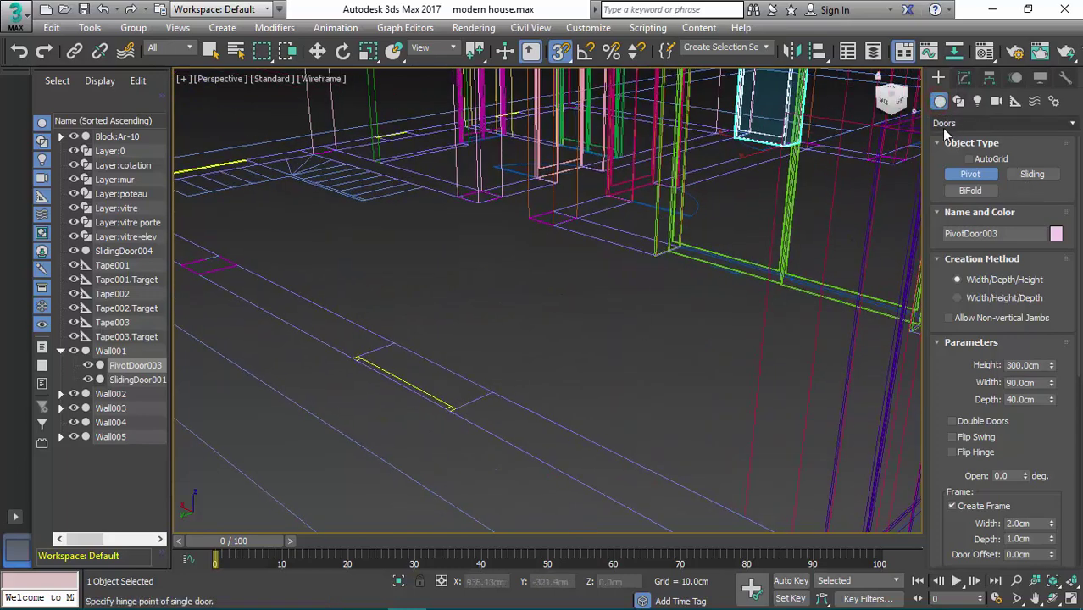
left_click(944, 125)
left_click(946, 257)
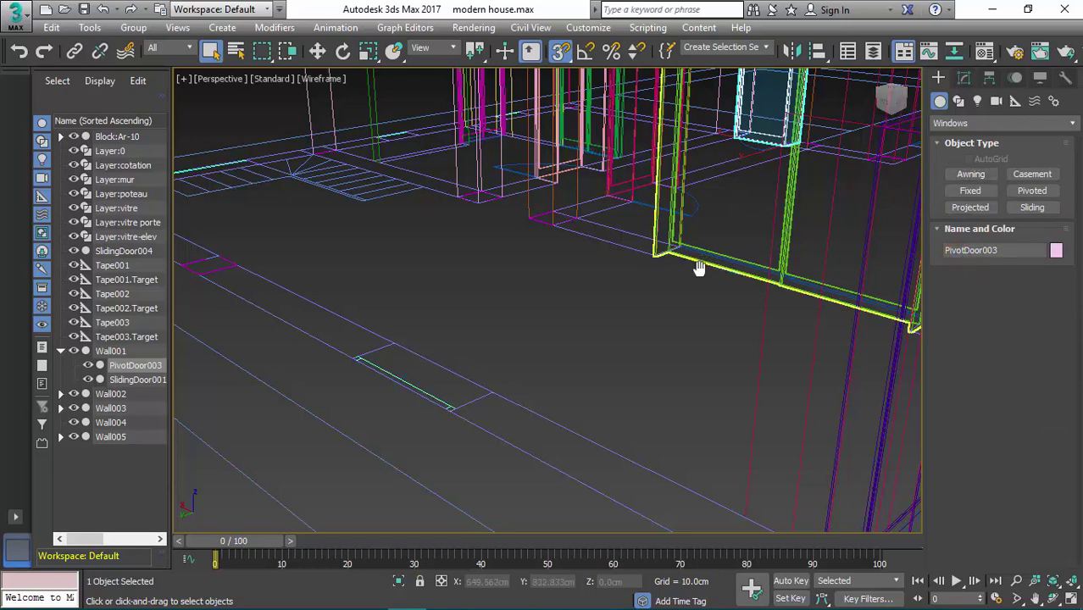
middle_click_drag(700, 269, 688, 293)
scroll(687, 293, "down", 5)
middle_click_drag(573, 326, 623, 393, "alt")
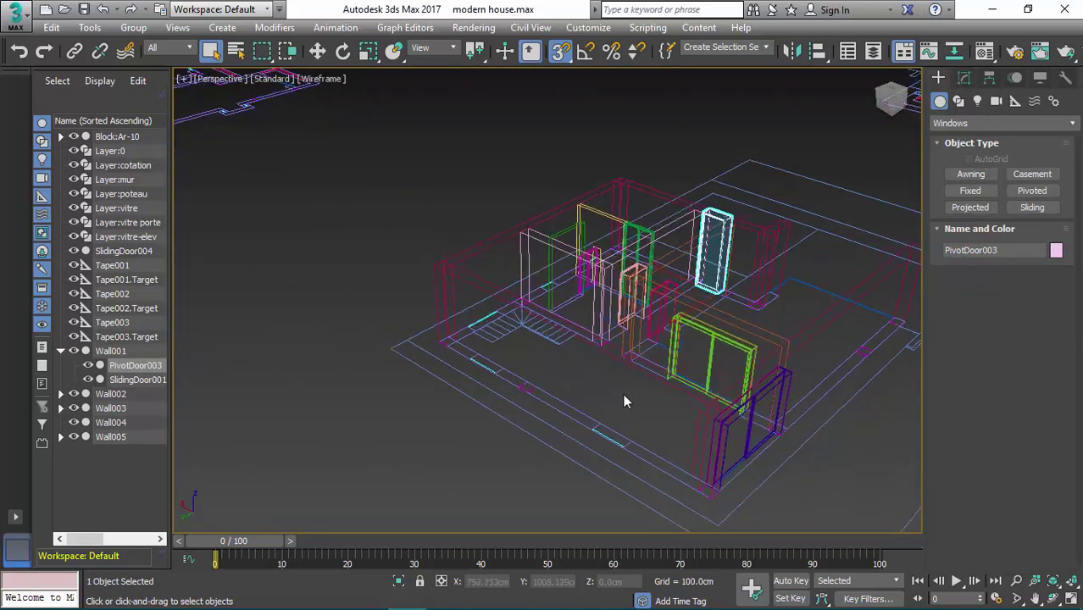
scroll(625, 419, "up", 6)
scroll(658, 422, "down", 3)
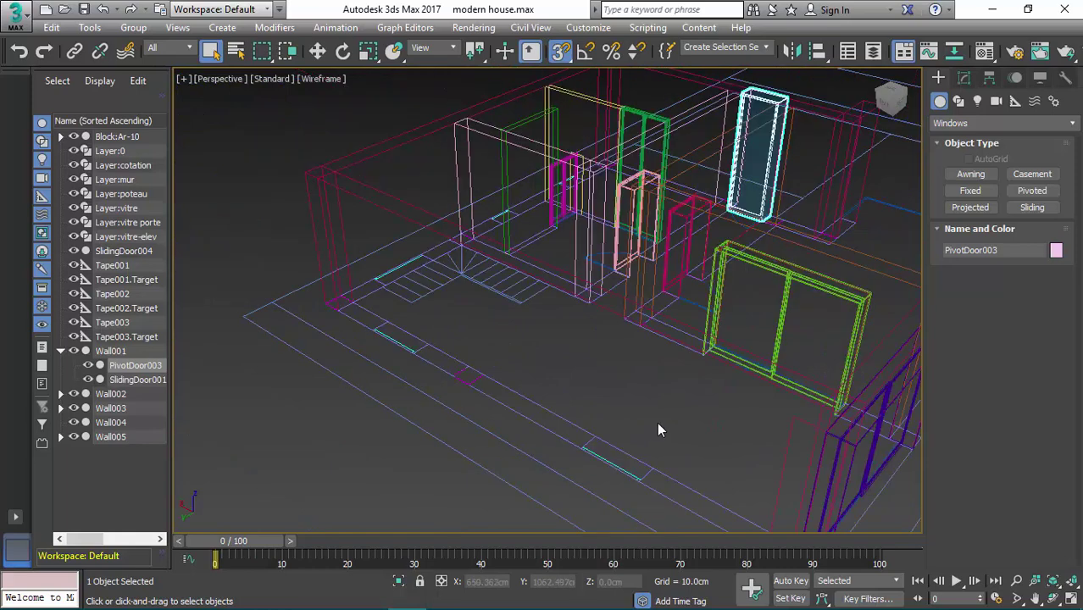
- Create a sliding window 120 cm wide and 40 cm deep in the long outer wall's opening nearest the large sliding doors
left_click(1032, 208)
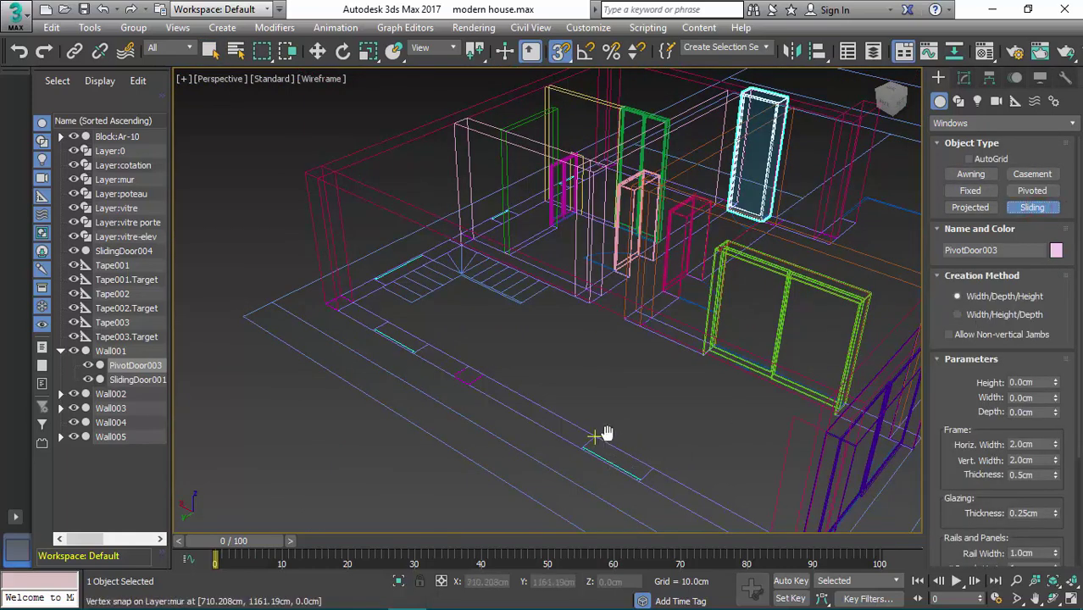
middle_click_drag(606, 434, 611, 398)
scroll(608, 392, "up", 2)
left_click_drag(608, 385, 700, 428)
left_click(677, 454)
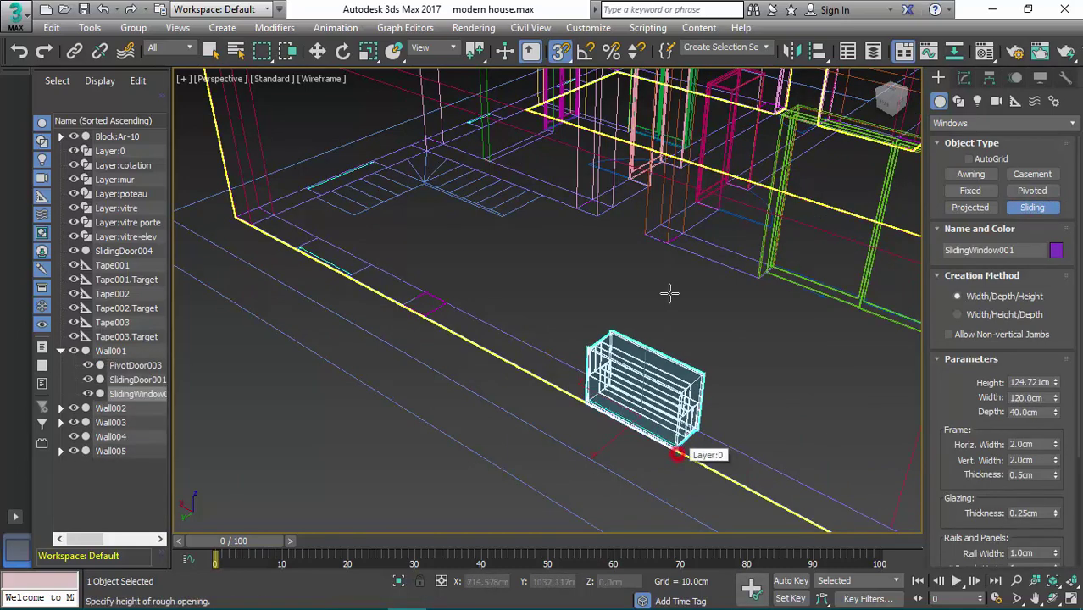
left_click(677, 283)
- Create a sliding window 120 cm wide, 40 cm deep and about 134 cm high in the same outer wall's opening near the stair corner
middle_click_drag(535, 344, 612, 381)
scroll(442, 308, "up", 3)
middle_click_drag(442, 307, 540, 392)
scroll(514, 378, "down", 3)
scroll(540, 392, "up", 2)
left_click_drag(548, 385, 657, 458)
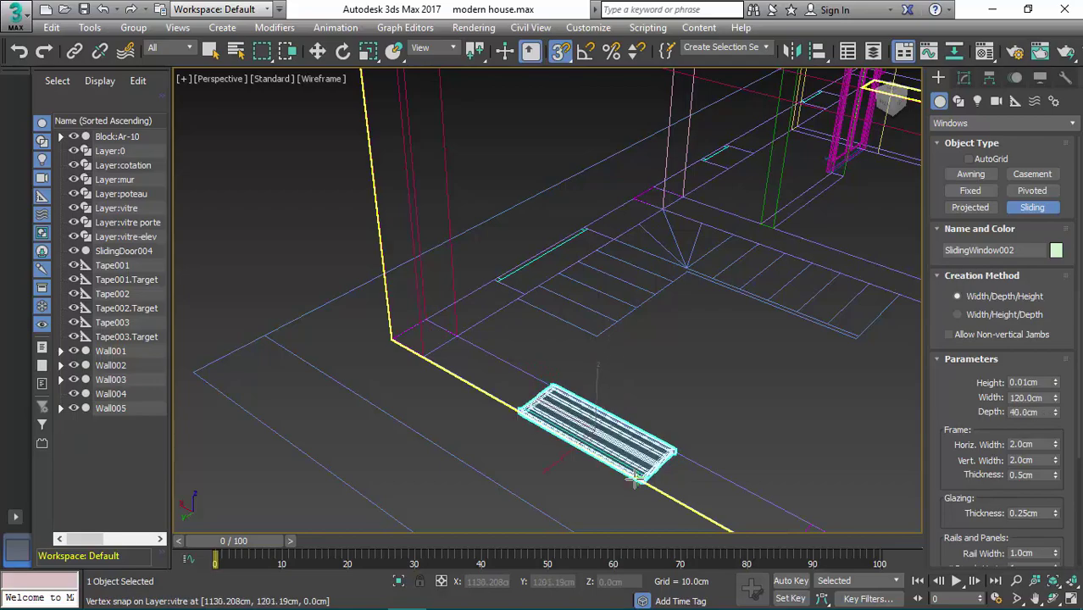
left_click(637, 481)
left_click(646, 293)
scroll(634, 306, "down", 2)
scroll(634, 306, "down", 3)
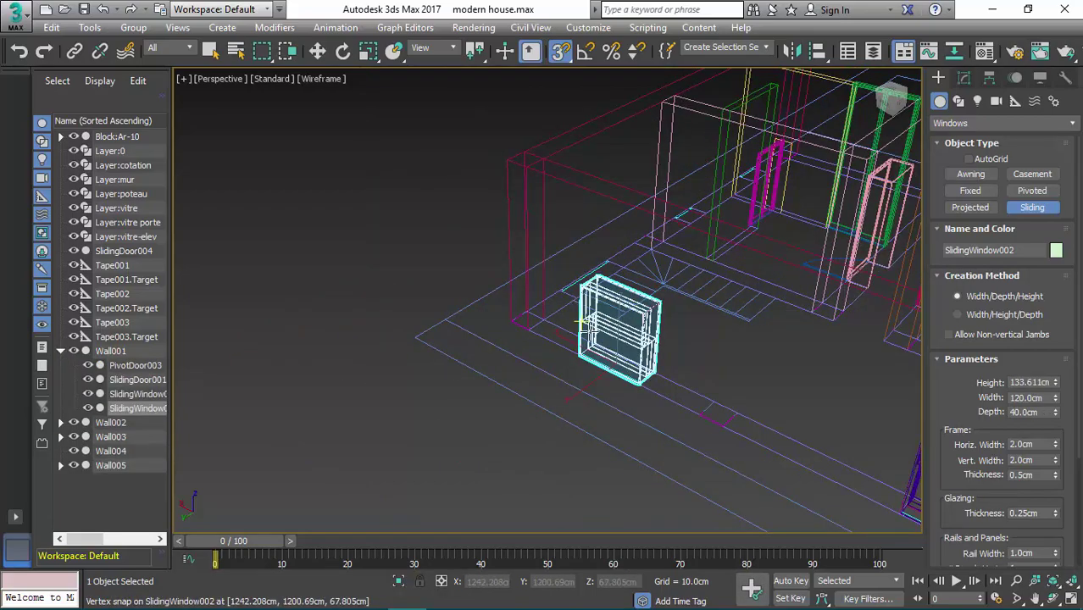
- Create a sliding window 140 cm wide, 40 cm deep and about 141 cm high in the outer wall opening beside the stairs
middle_click_drag(583, 321, 730, 341, "alt")
scroll(570, 401, "up", 6)
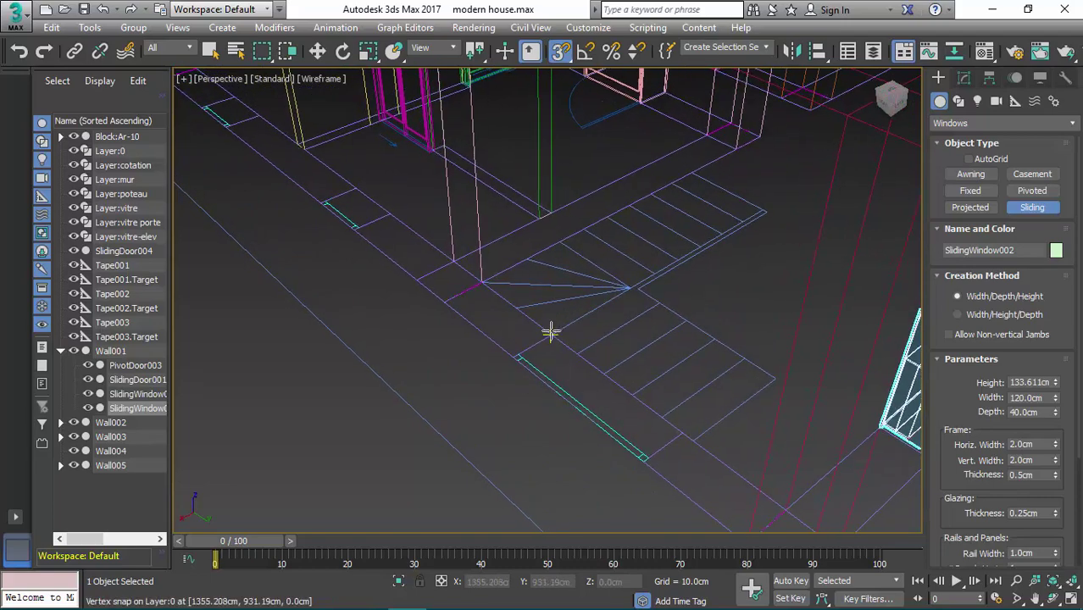
left_click_drag(551, 331, 678, 431)
left_click(625, 459)
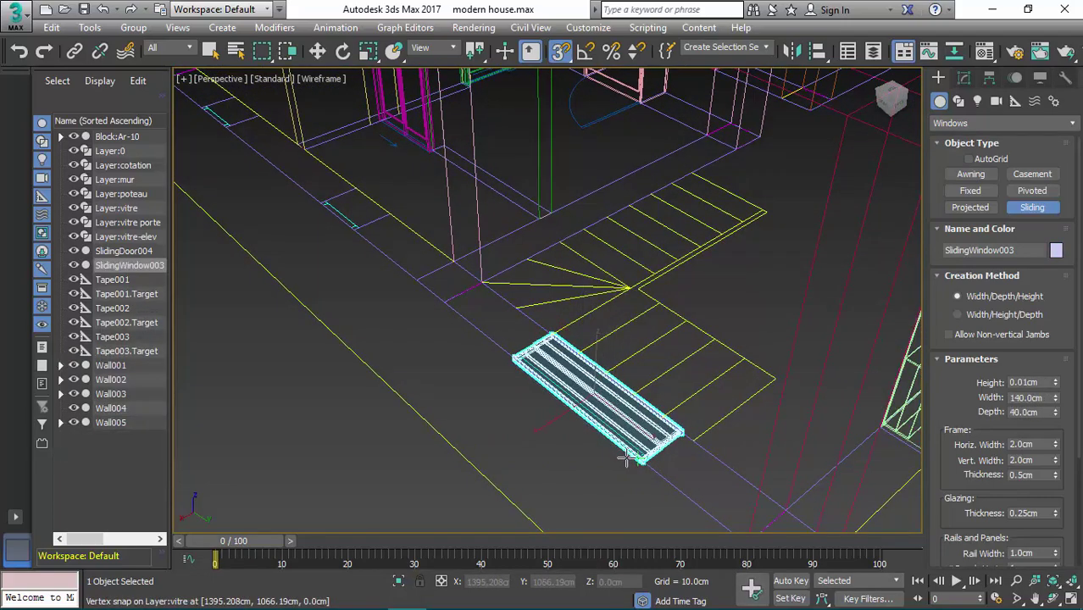
left_click(588, 254)
- Create an awning window 60 cm wide and 35 cm deep in the small outer wall opening nearest the stairs
middle_click_drag(460, 332, 593, 420)
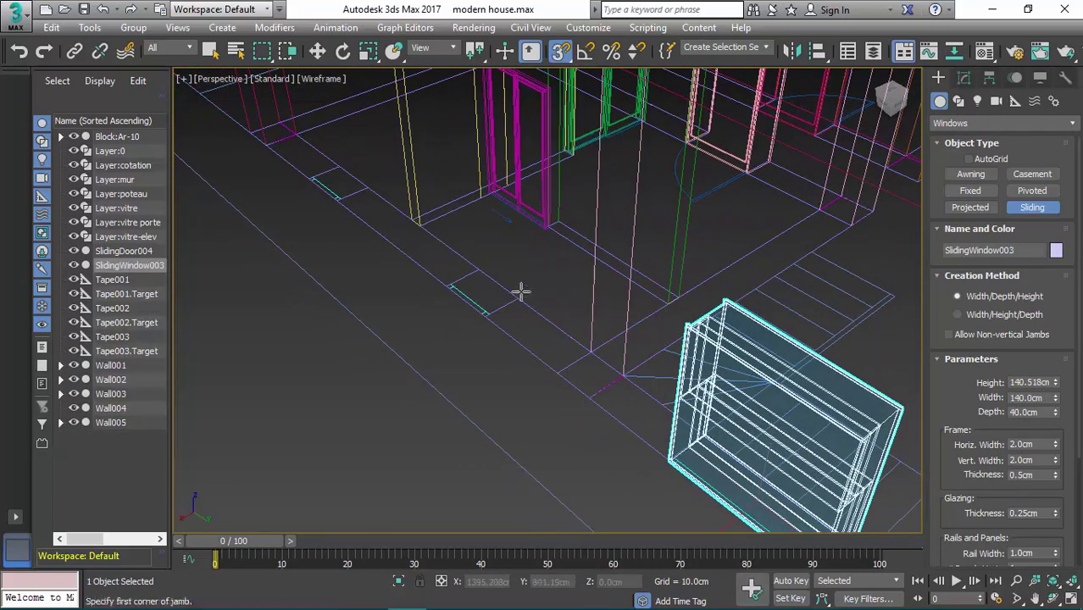
scroll(543, 344, "up", 2)
middle_click_drag(568, 367, 606, 398)
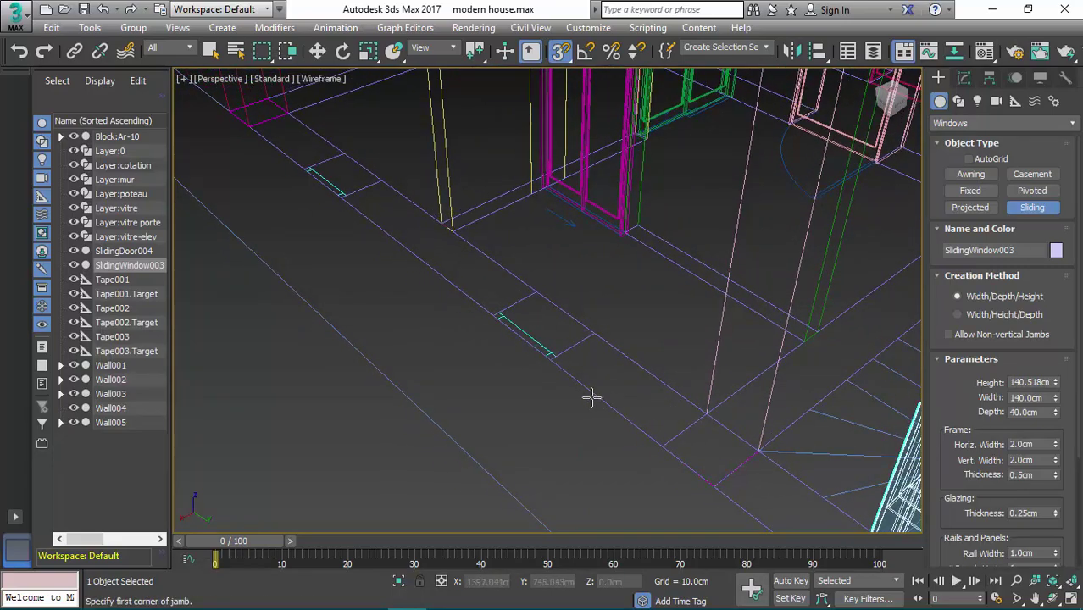
scroll(560, 398, "down", 5)
middle_click_drag(520, 389, 651, 387, "alt")
middle_click_drag(543, 372, 609, 284)
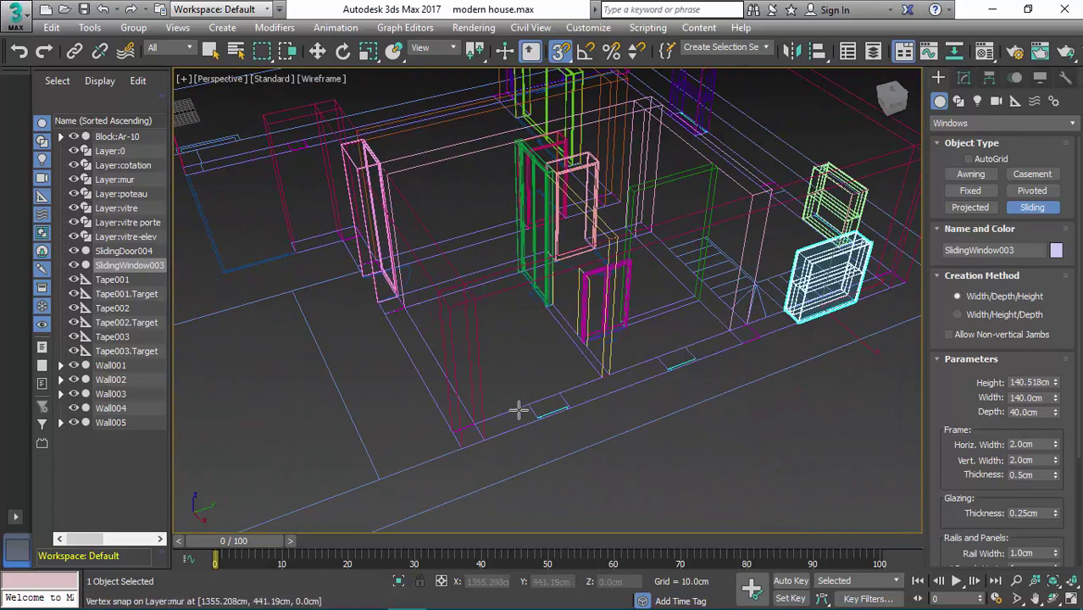
middle_click_drag(581, 408, 614, 390)
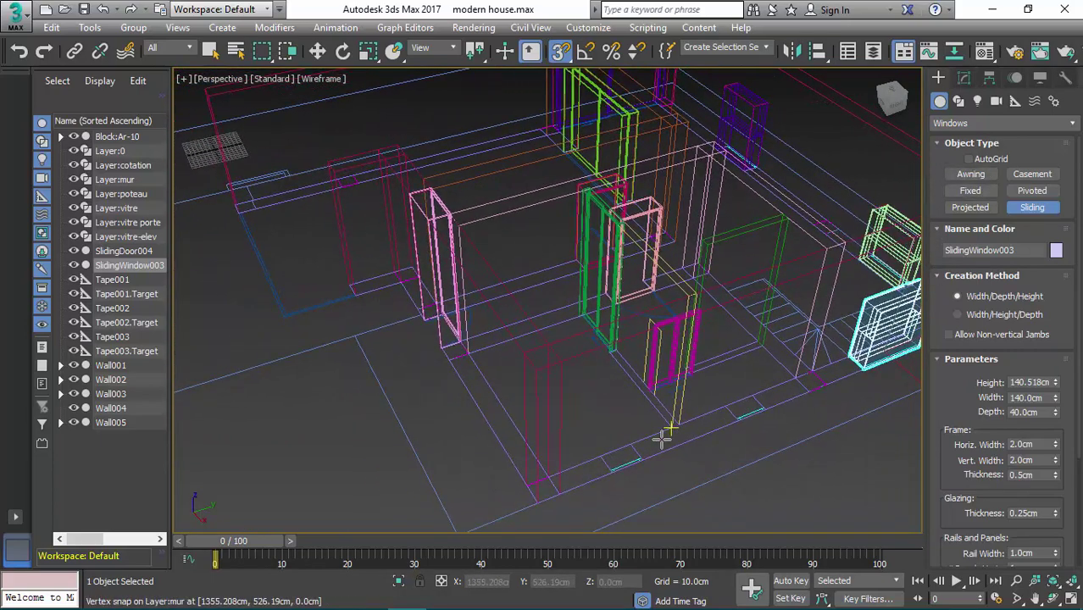
middle_click_drag(633, 450, 589, 395)
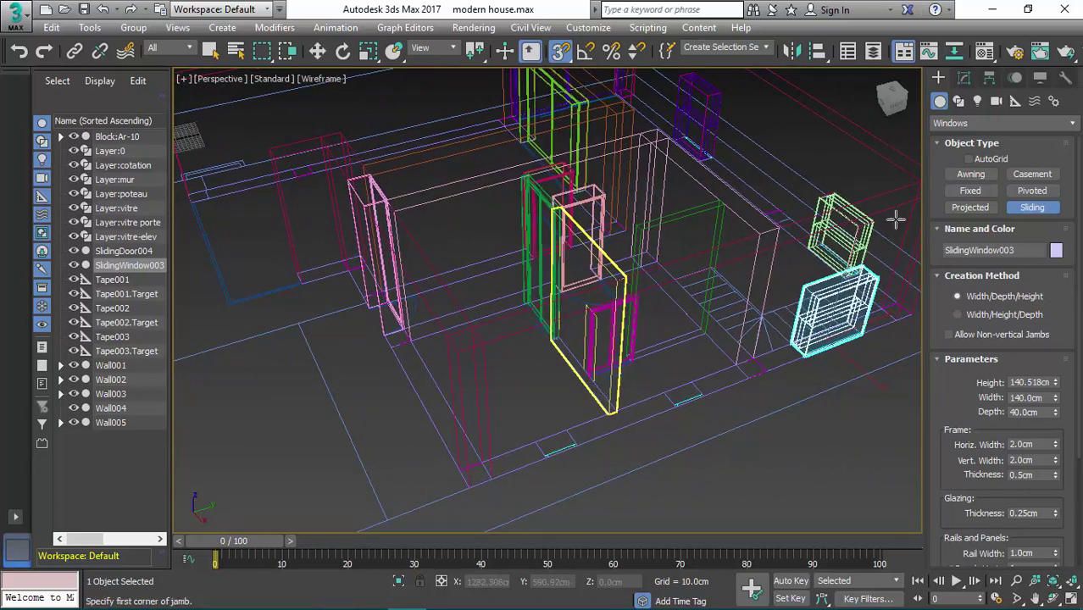
left_click(975, 180)
scroll(670, 385, "up", 3)
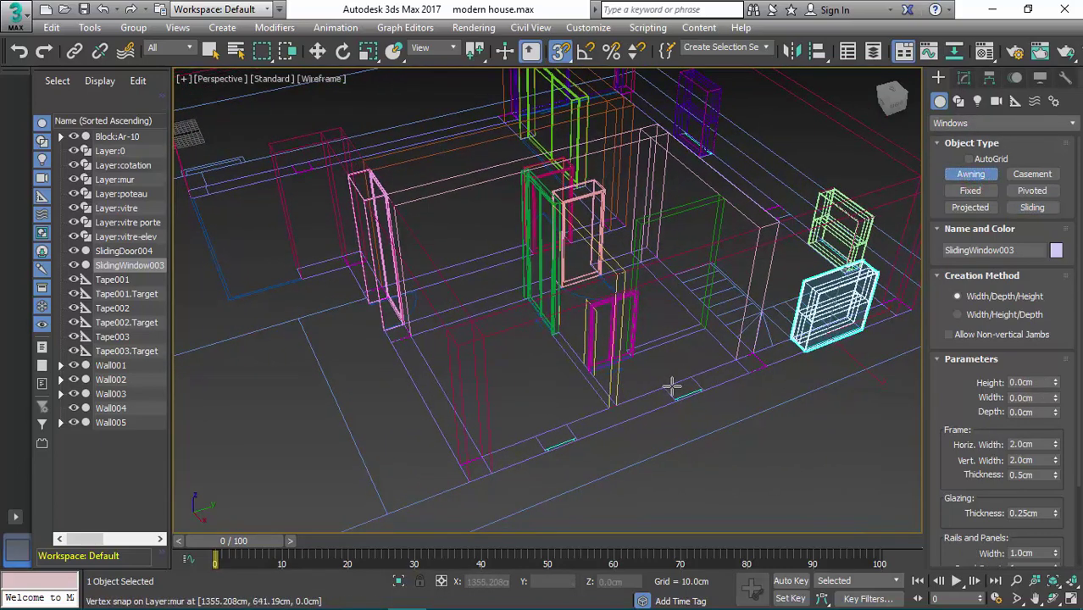
left_click_drag(662, 390, 711, 372)
left_click(715, 388)
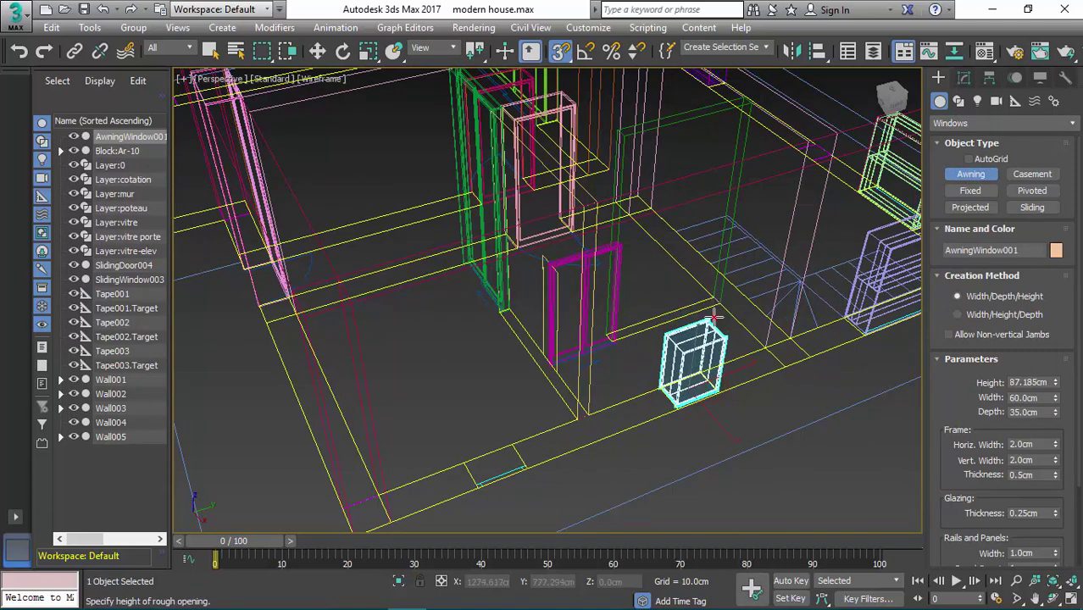
left_click(716, 285)
- Create a second awning window 60 cm wide and 40 cm deep in the remaining small opening of the same wall and end window creation
scroll(552, 382, "up", 3)
left_click_drag(420, 438, 499, 417)
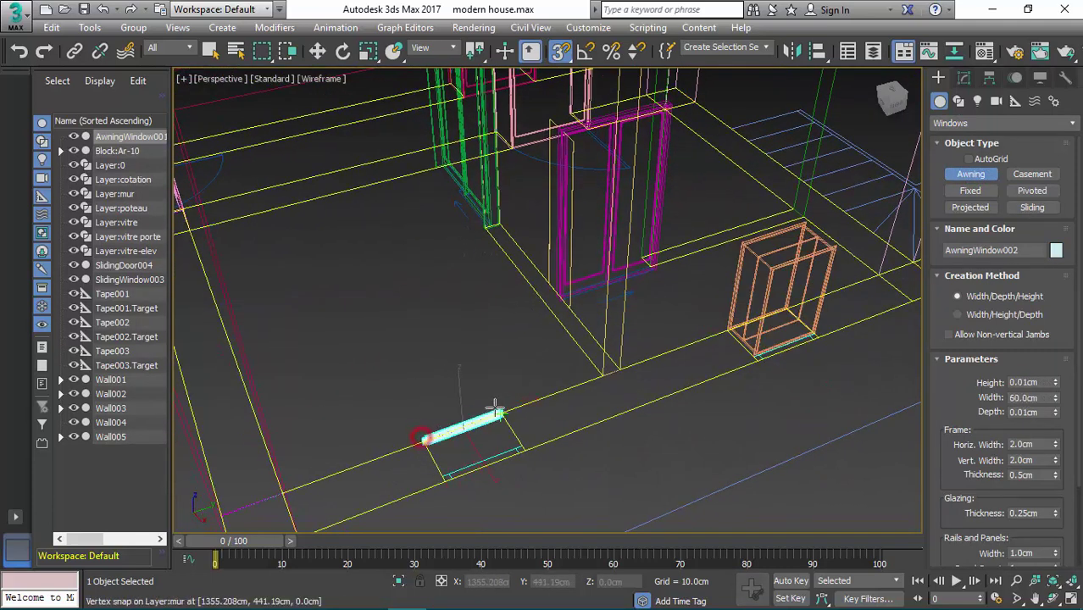
left_click(524, 448)
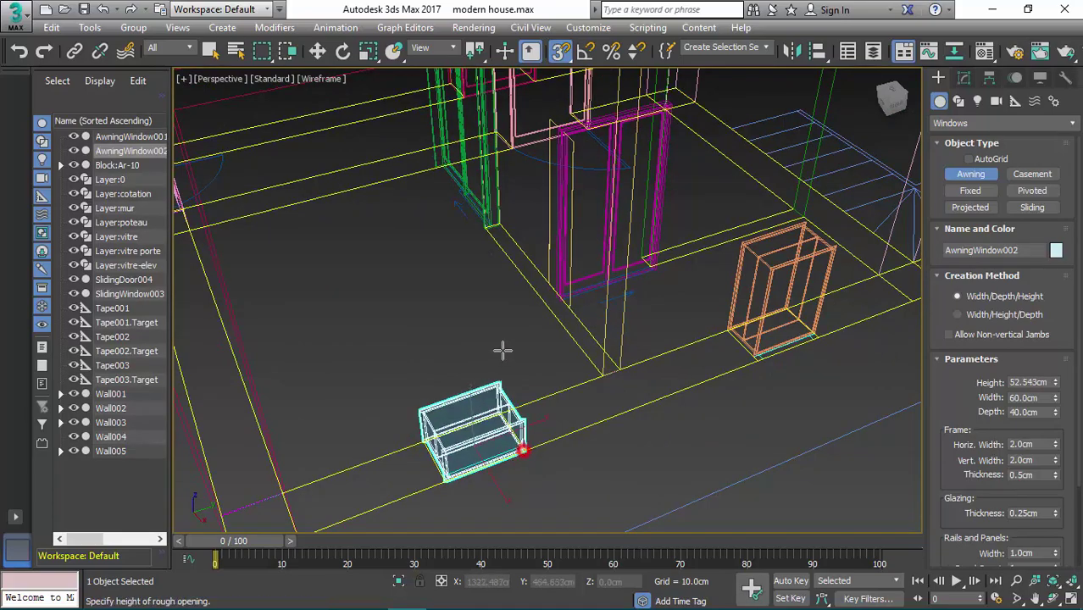
left_click(493, 333)
scroll(494, 339, "down", 3)
middle_click_drag(494, 339, 672, 403, "alt")
scroll(630, 401, "down", 4)
middle_click_drag(496, 399, 596, 398, "alt")
middle_click_drag(596, 399, 585, 237)
scroll(549, 324, "up", 4)
middle_click_drag(546, 297, 494, 373)
middle_click_drag(447, 341, 476, 375, "alt")
scroll(467, 333, "up", 5)
right_click(442, 311)
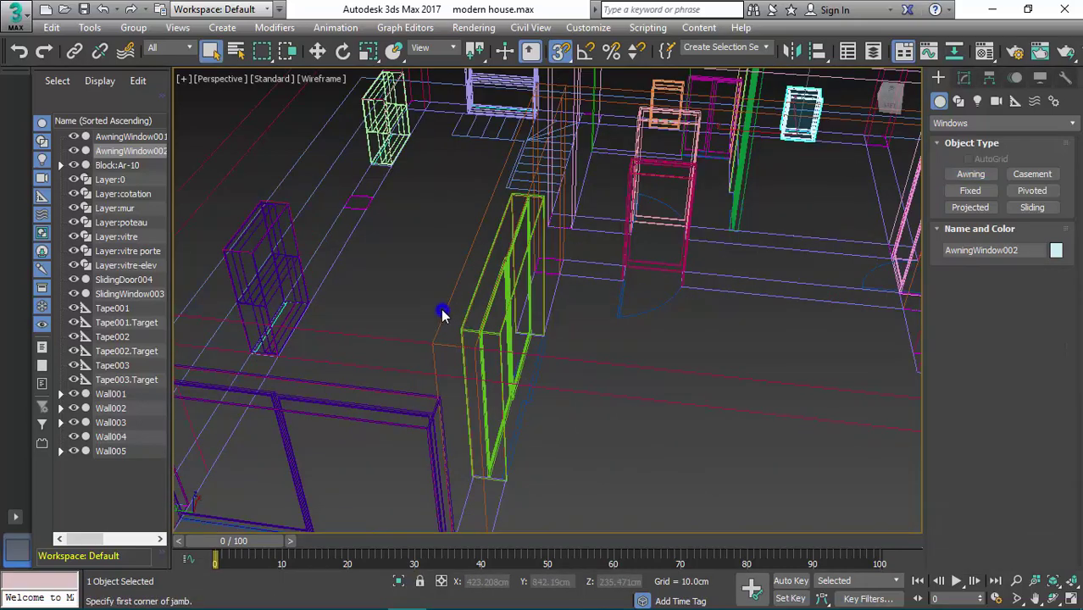
- Set the 320 cm wide sliding door's height to 210 cm and its depth to 7 cm
middle_click_drag(422, 292, 557, 212)
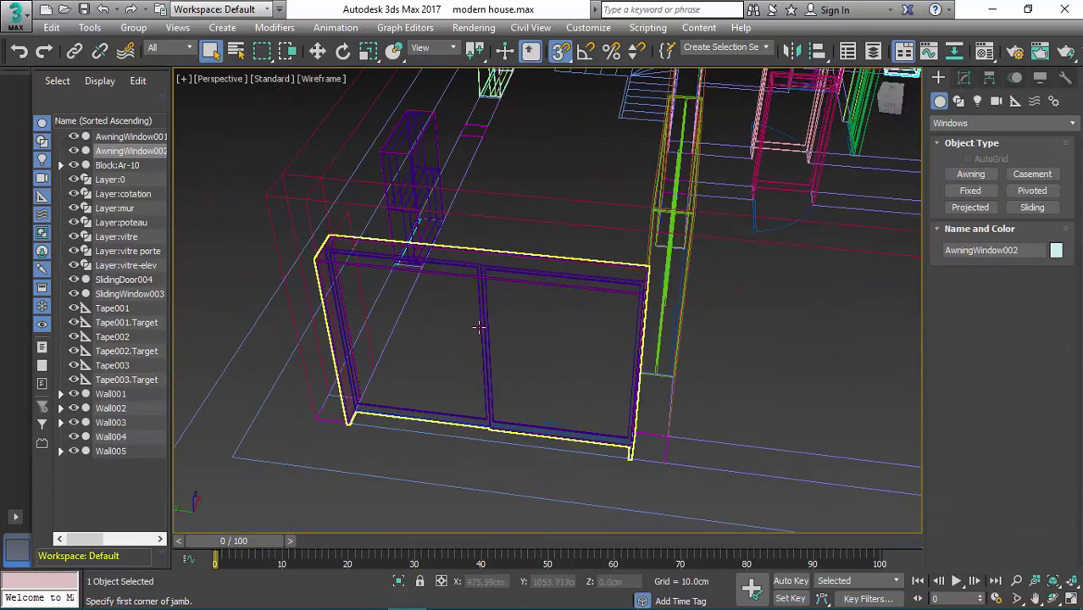
left_click(480, 339)
middle_click_drag(514, 348, 537, 367, "alt")
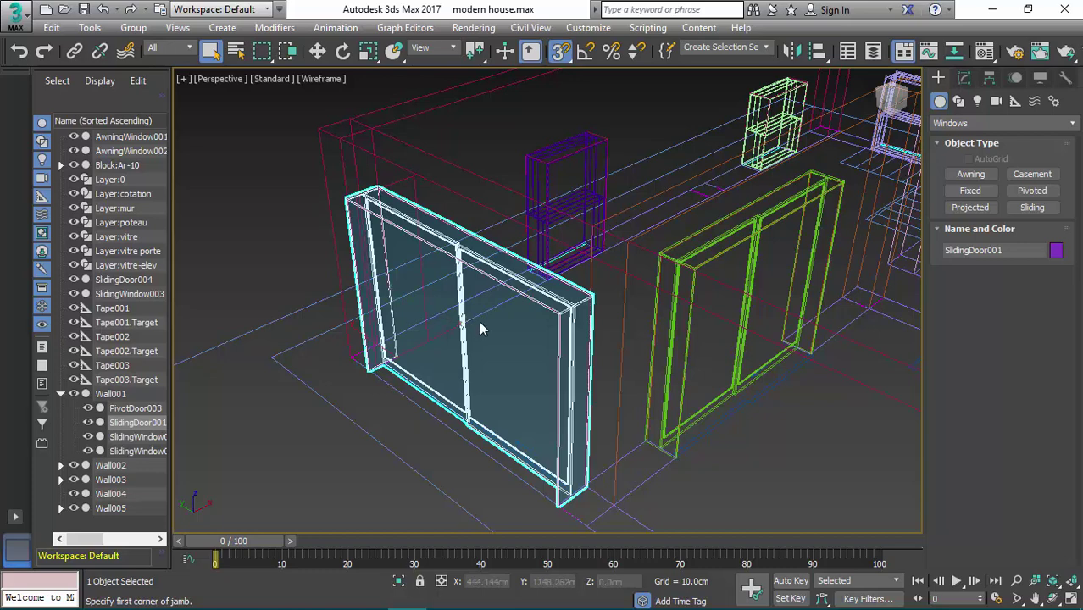
left_click(965, 78)
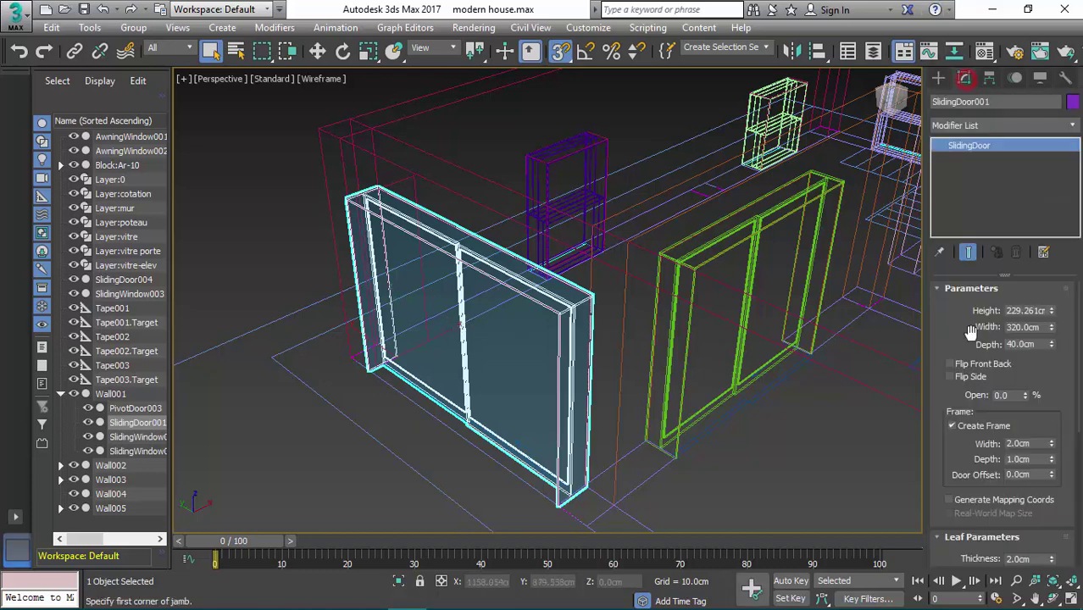
double_click(1026, 312)
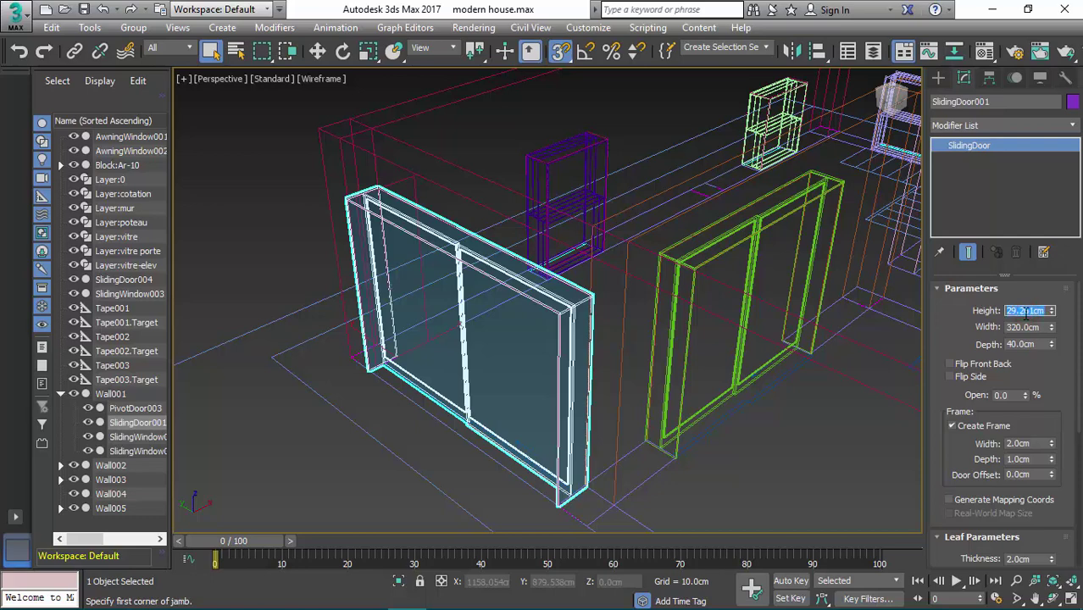
type("210")
key("Return")
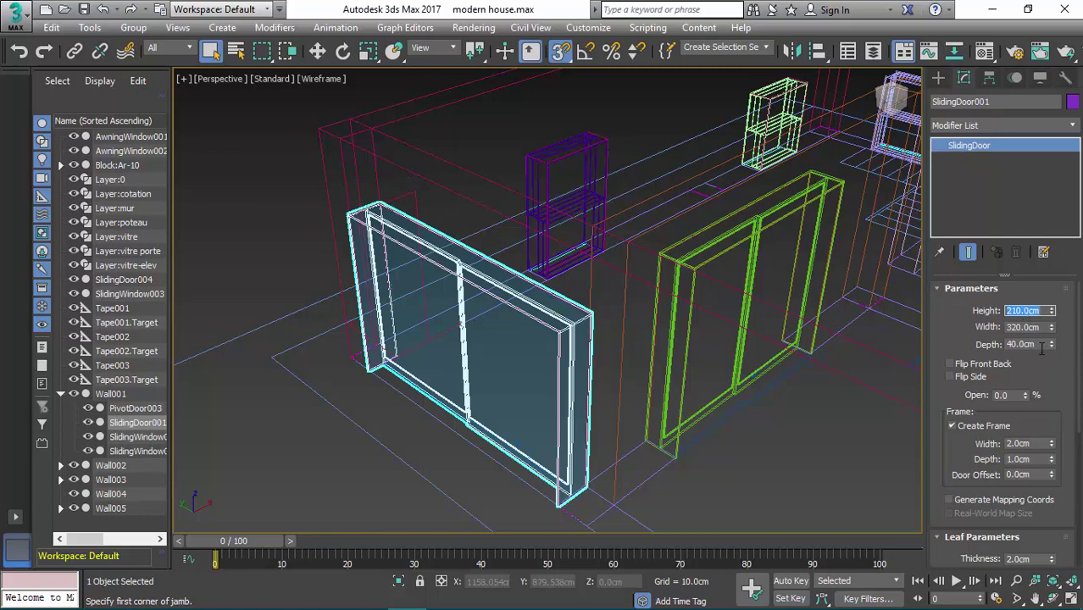
left_click(1041, 348)
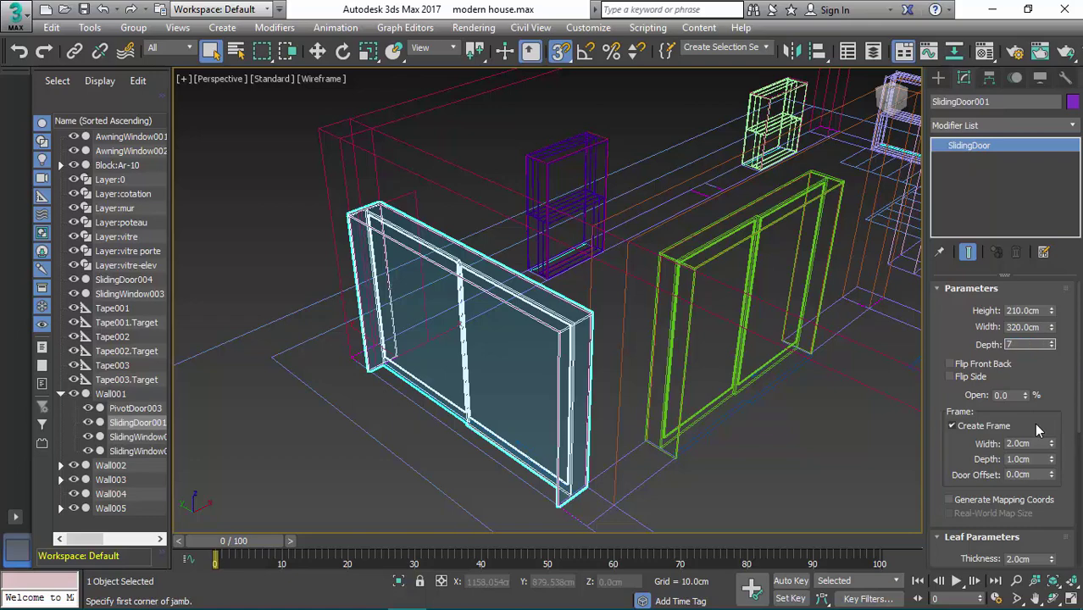
key("Return")
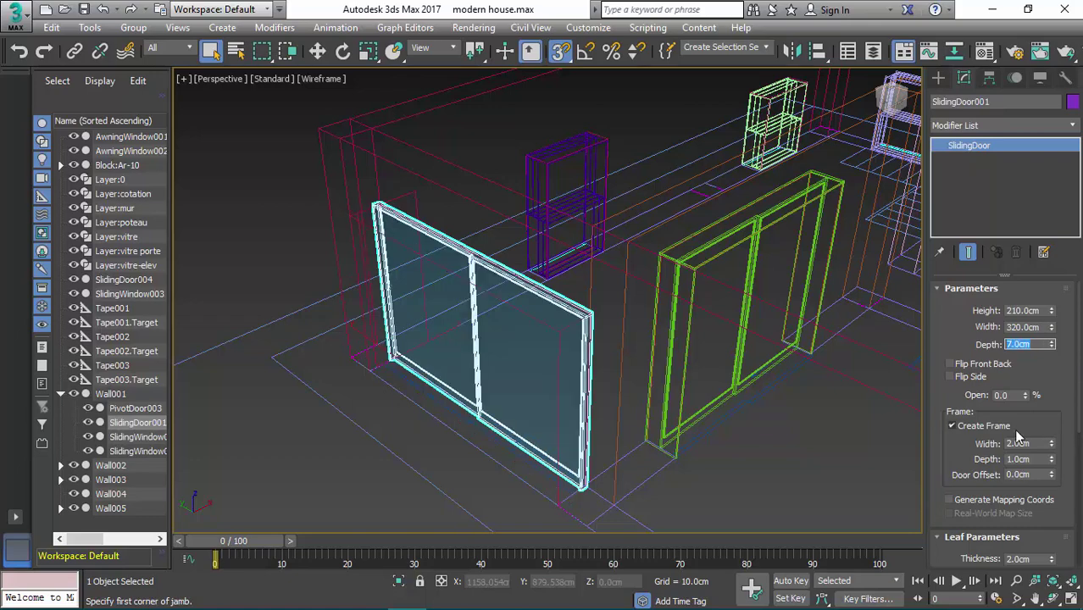
- Check the resized sliding door inside its wall opening in shaded view and return to wireframe
middle_click_drag(580, 375, 502, 356)
scroll(500, 356, "up", 3)
middle_click_drag(387, 341, 401, 369)
key("F3")
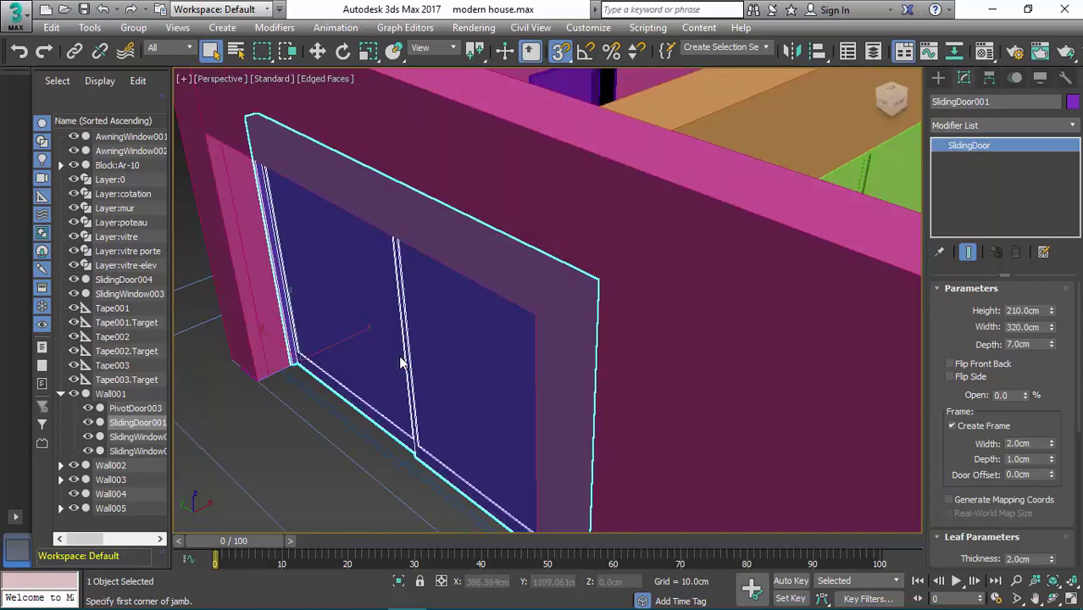
key("F3")
- Set the neighbouring green sliding door's height to 210 cm and its depth to 7 cm
mouse_move(661, 347)
middle_mouse_down()
mouse_move(583, 357)
mouse_move(500, 344)
middle_mouse_up()
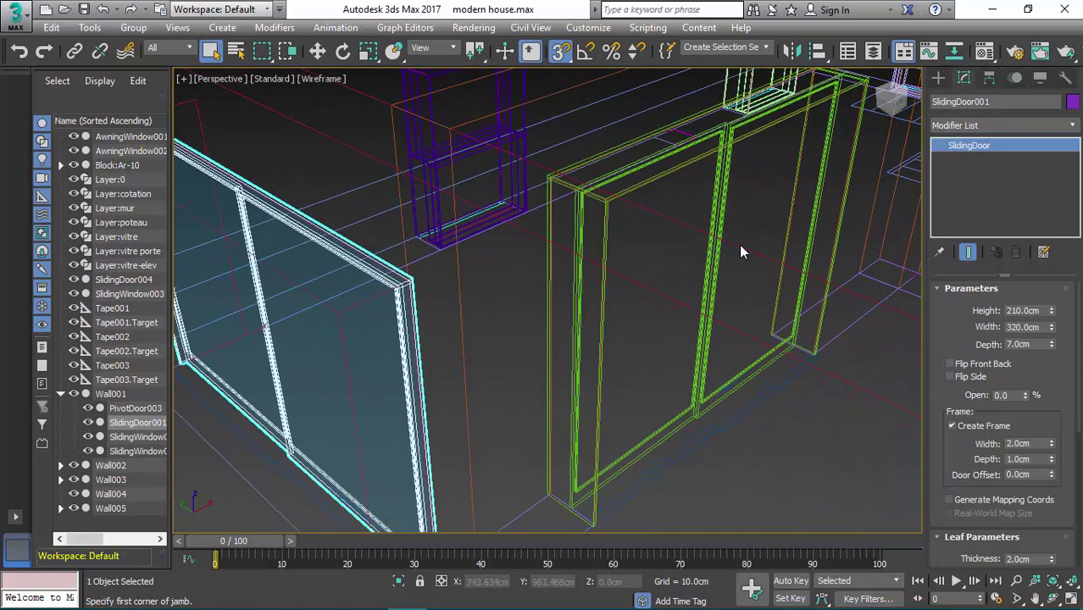
left_click(727, 213)
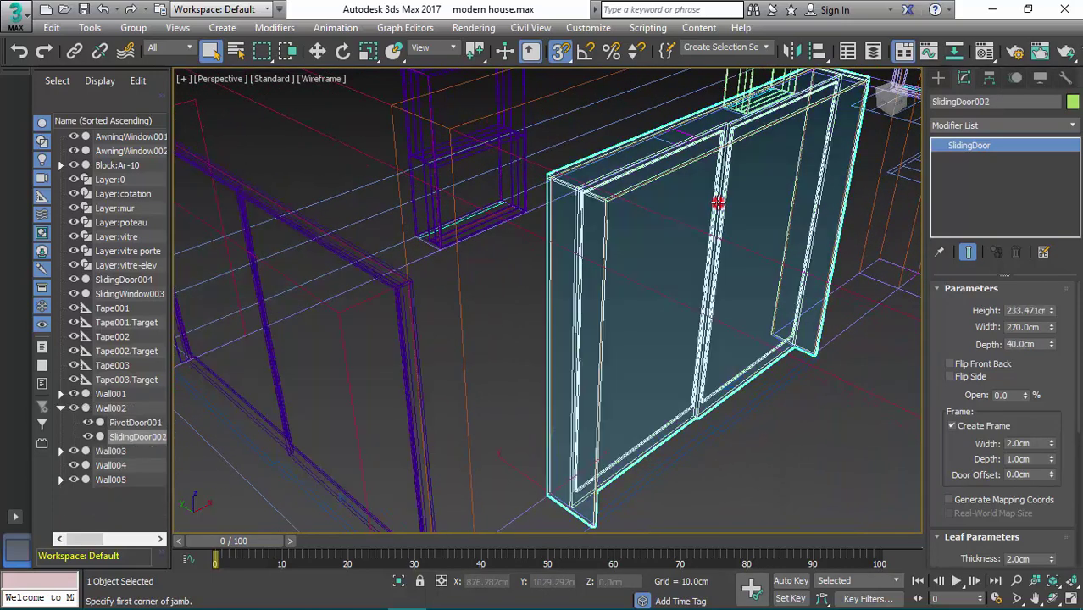
double_click(1036, 310)
type("10")
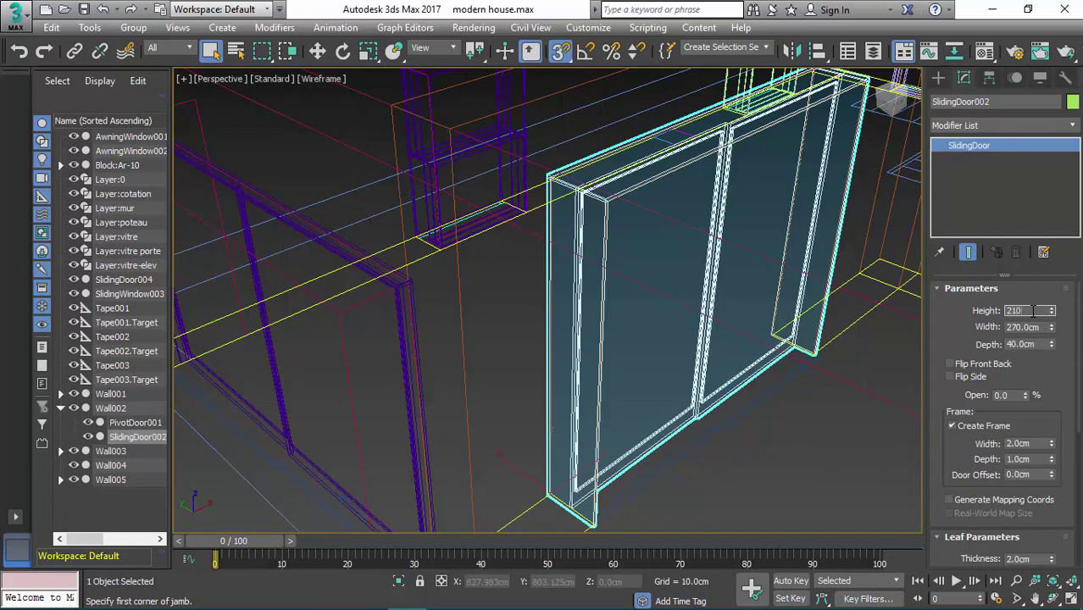
key("Tab")
key("Tab")
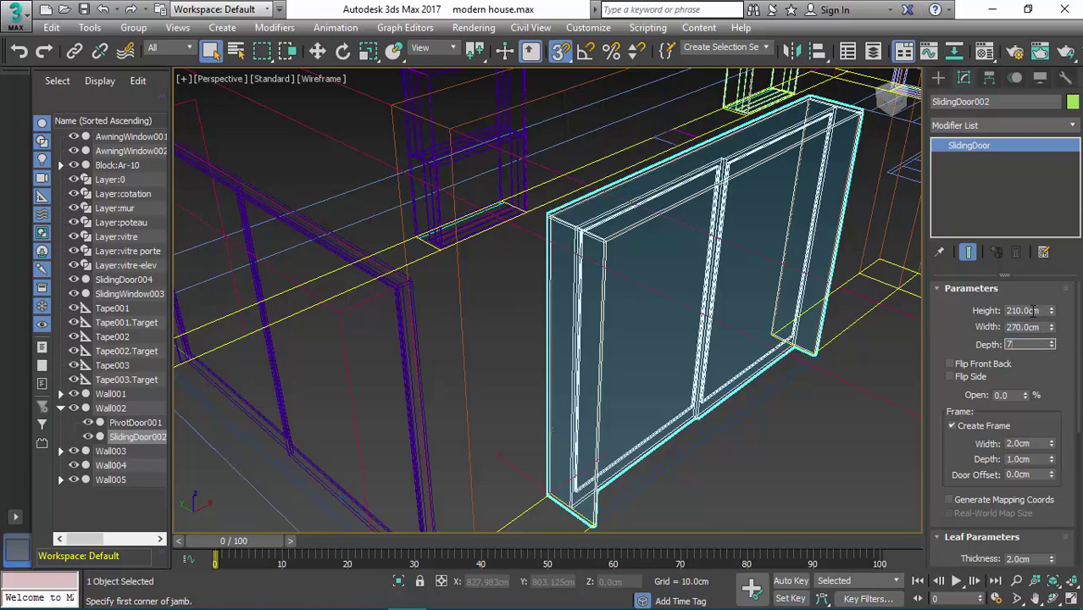
type("7")
key("Return")
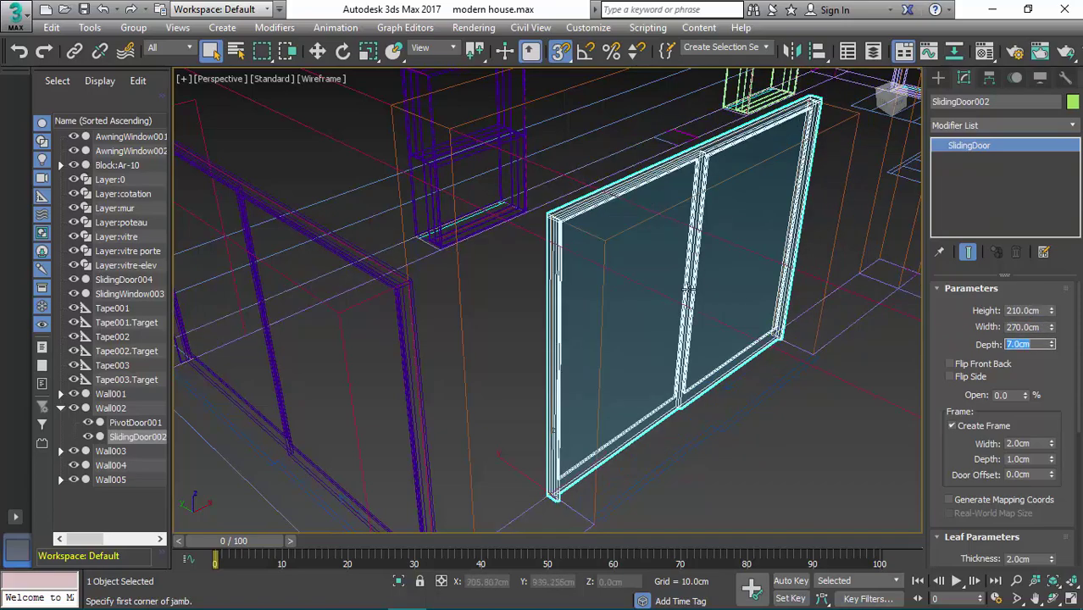
- Select the pivot door in the same wall as the green sliding door for editing
scroll(628, 356, "down", 8)
middle_click_drag(628, 356, 573, 381, "alt")
left_click(573, 381)
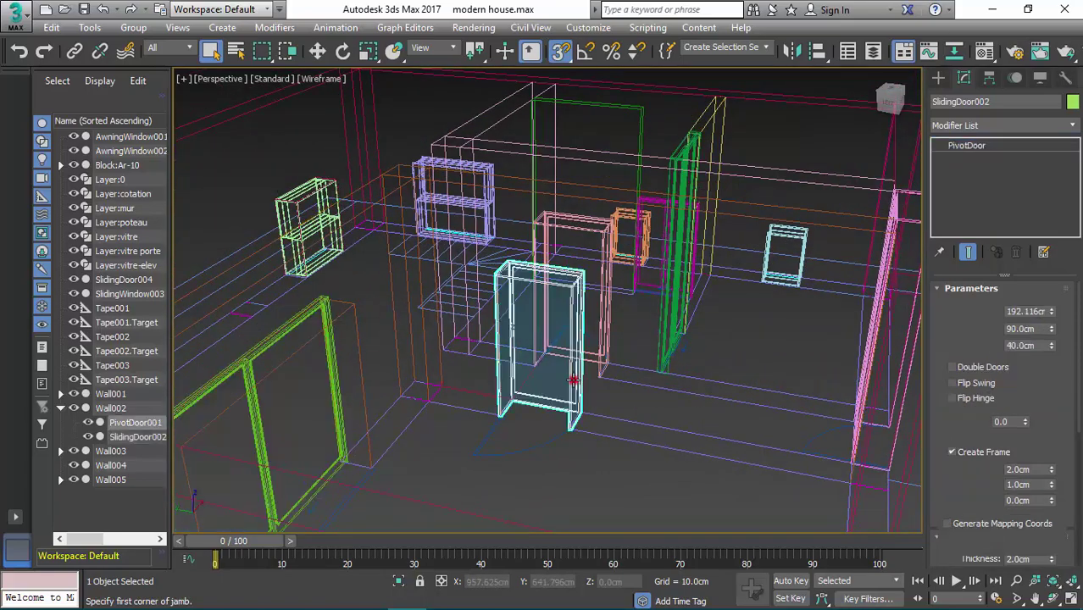
middle_click_drag(718, 375, 670, 402, "alt")
scroll(573, 401, "up", 3)
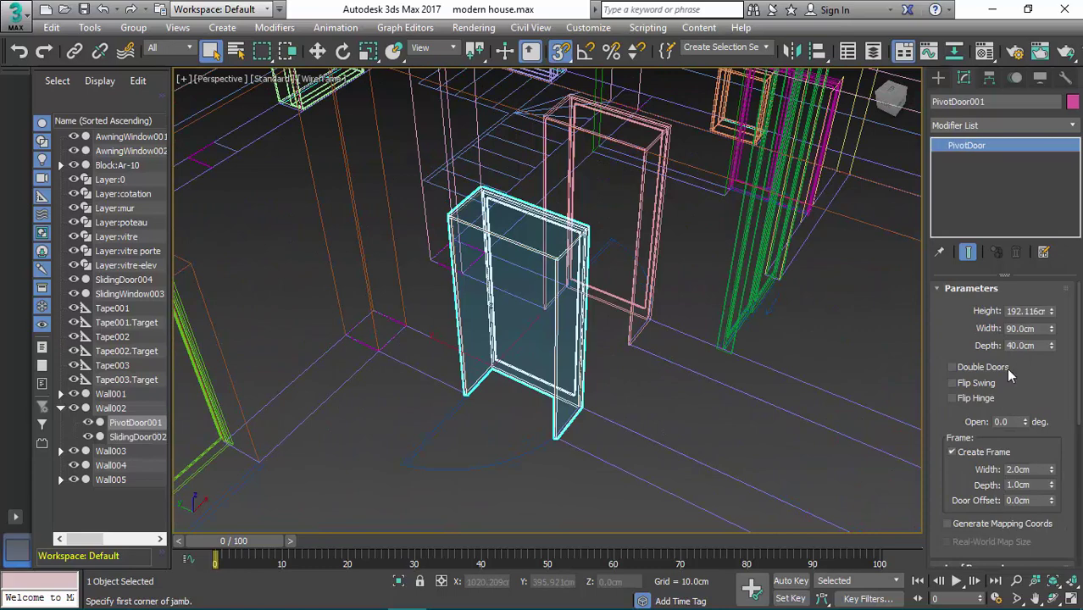
- Try the Double Doors option on the pivot door, look through its leaf parameters and restore the single leaf
left_click(952, 368)
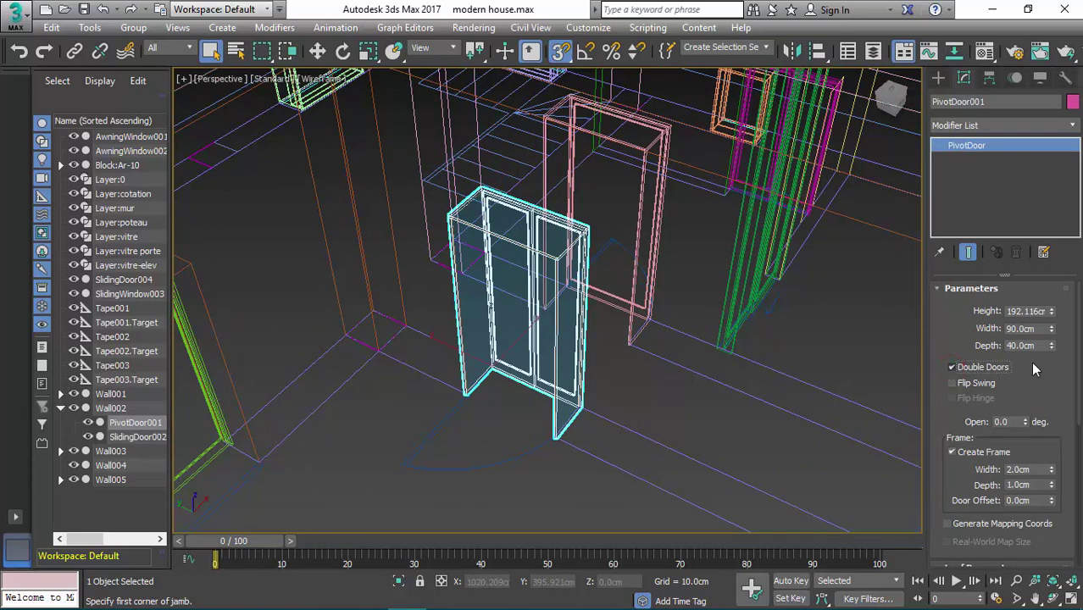
left_click_drag(1079, 341, 1076, 414)
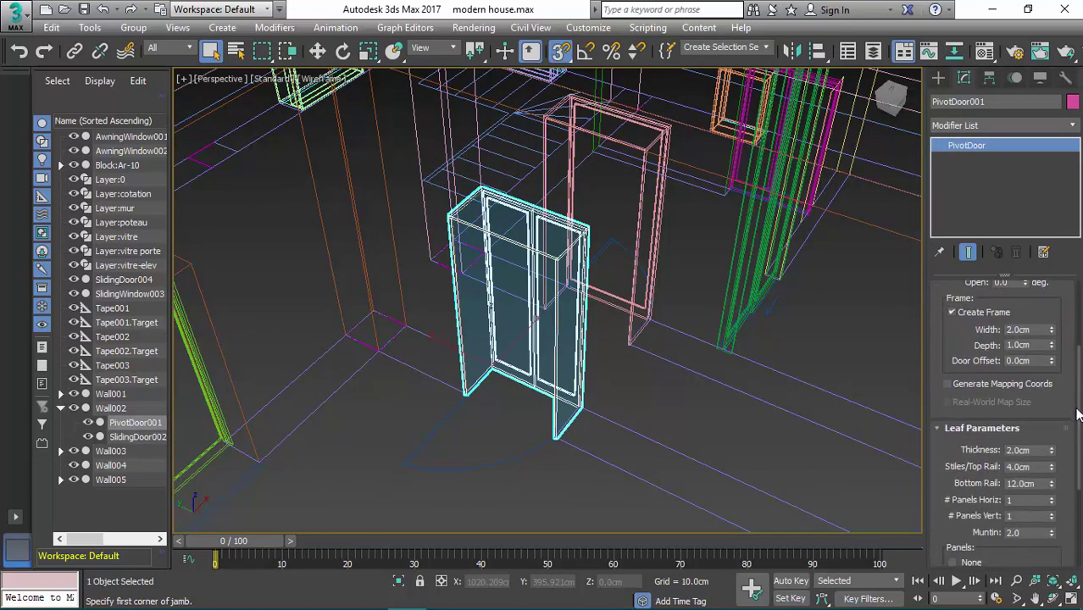
scroll(1076, 413, "up", 3)
left_click_drag(1026, 361, 1013, 287)
right_click(1014, 286)
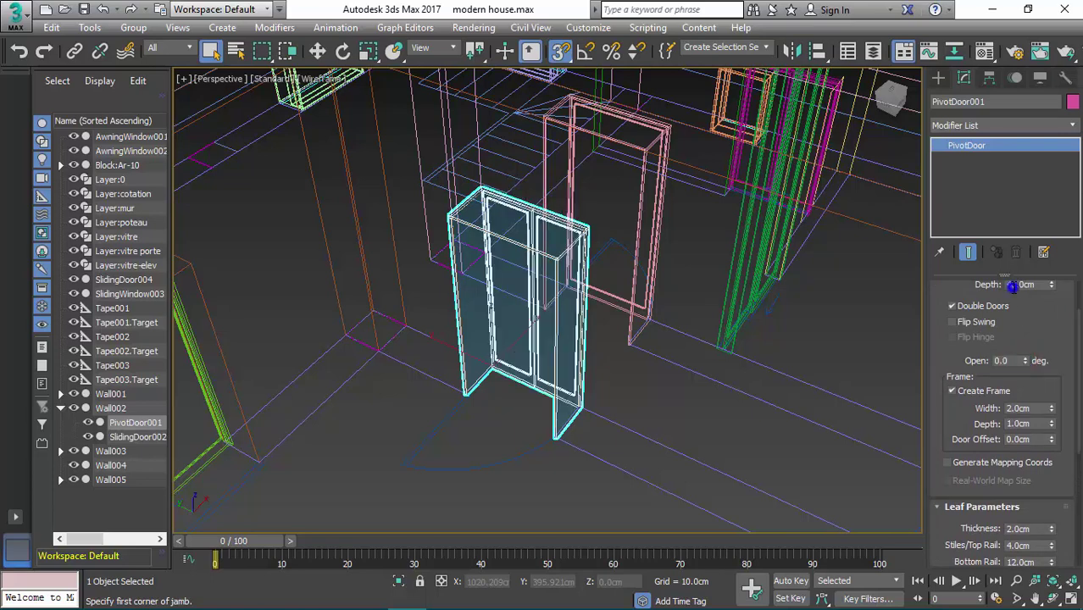
left_click(960, 311)
- Set the selected pivot door's height to 210 cm and its depth to 7 cm
left_click_drag(1075, 294, 1080, 275)
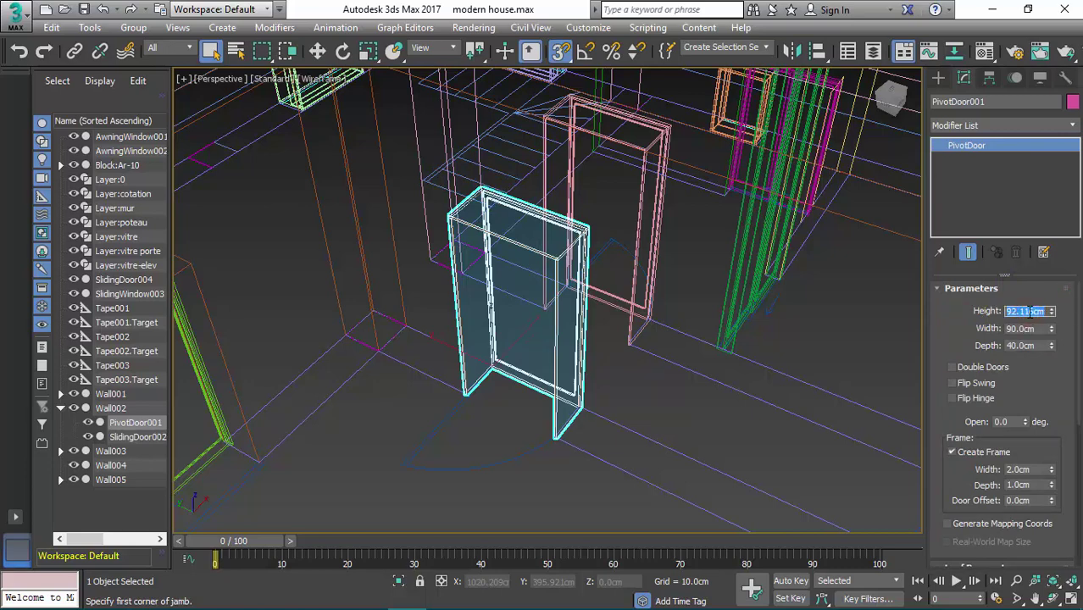
type("210")
key("Tab")
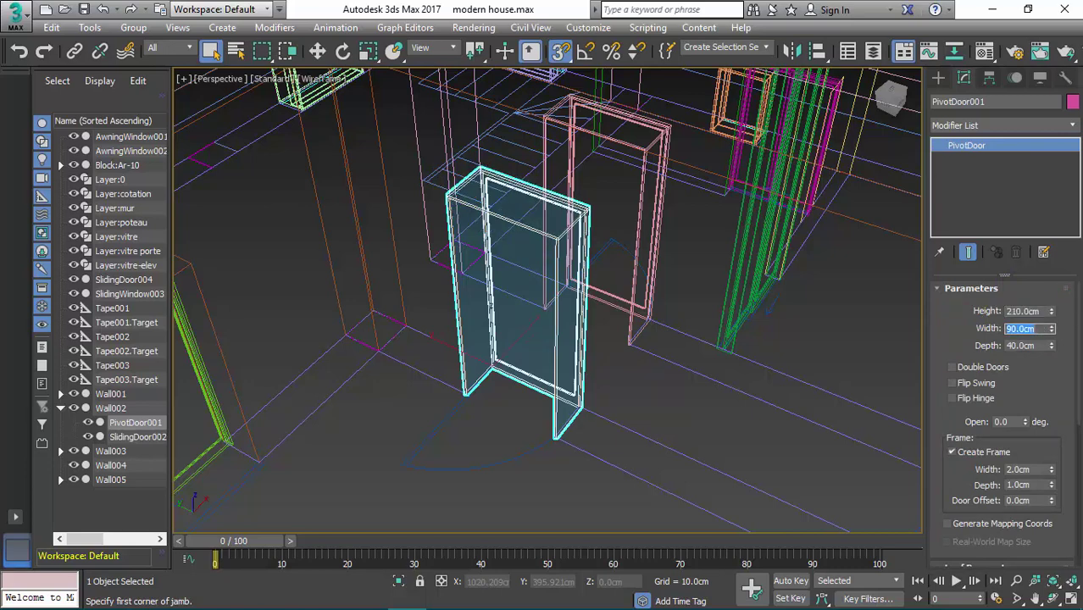
key("Tab")
type("7")
key("Return")
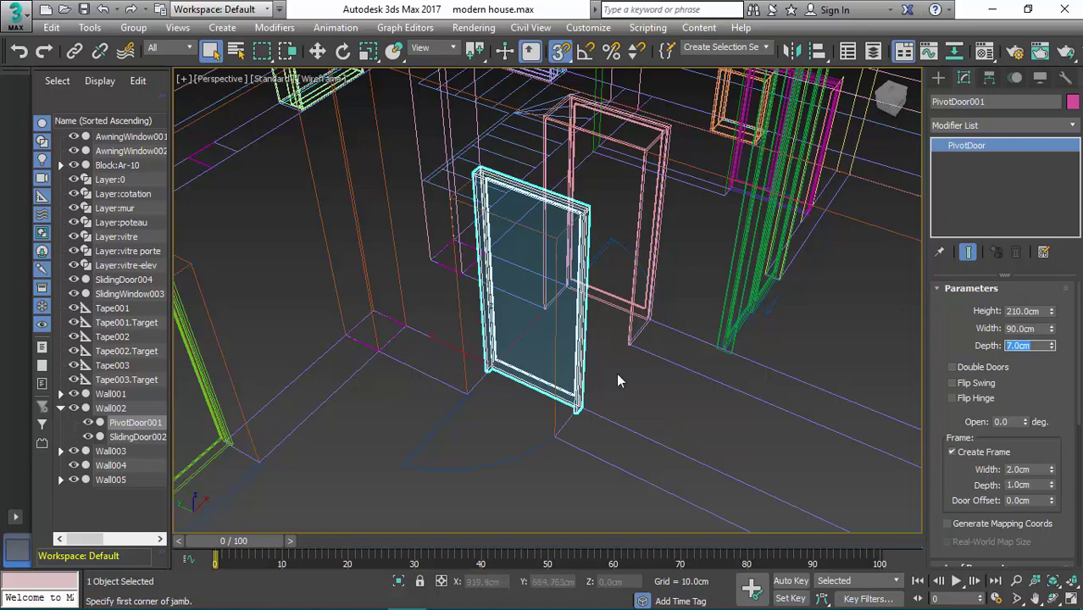
- Set the pale pink pivot door behind the edited one to a height of 210 cm and a depth of 7 cm
middle_click_drag(556, 380, 680, 292, "alt")
left_click(697, 245)
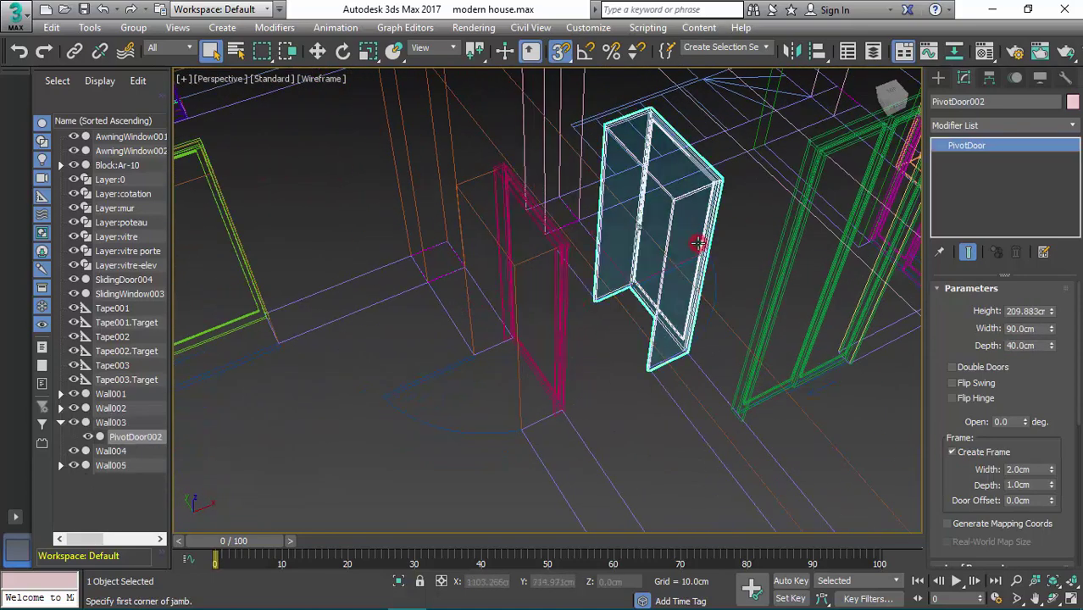
double_click(1029, 311)
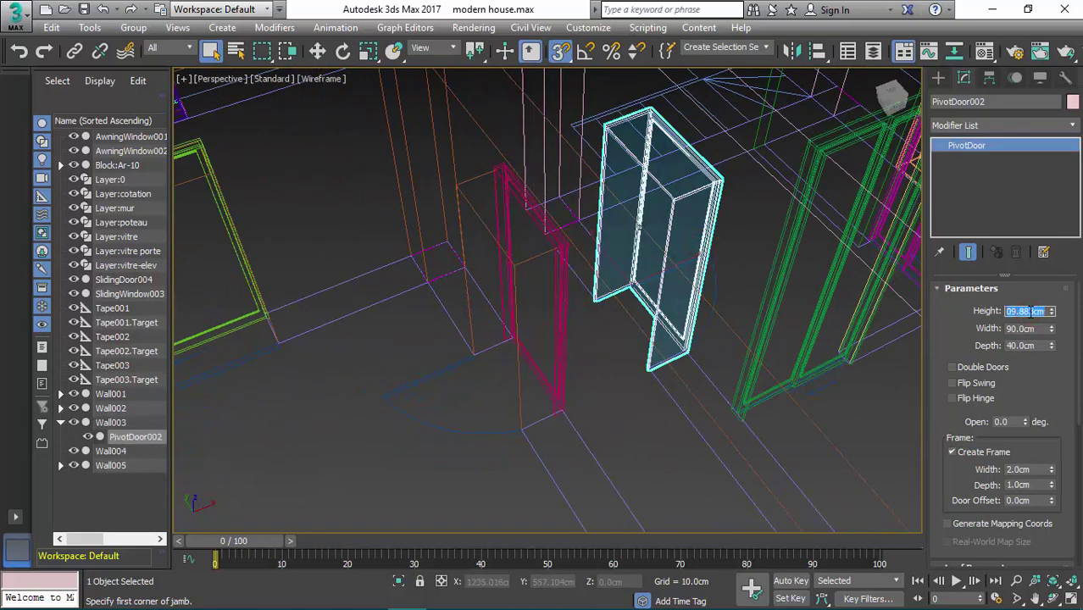
key("Tab")
key("Tab")
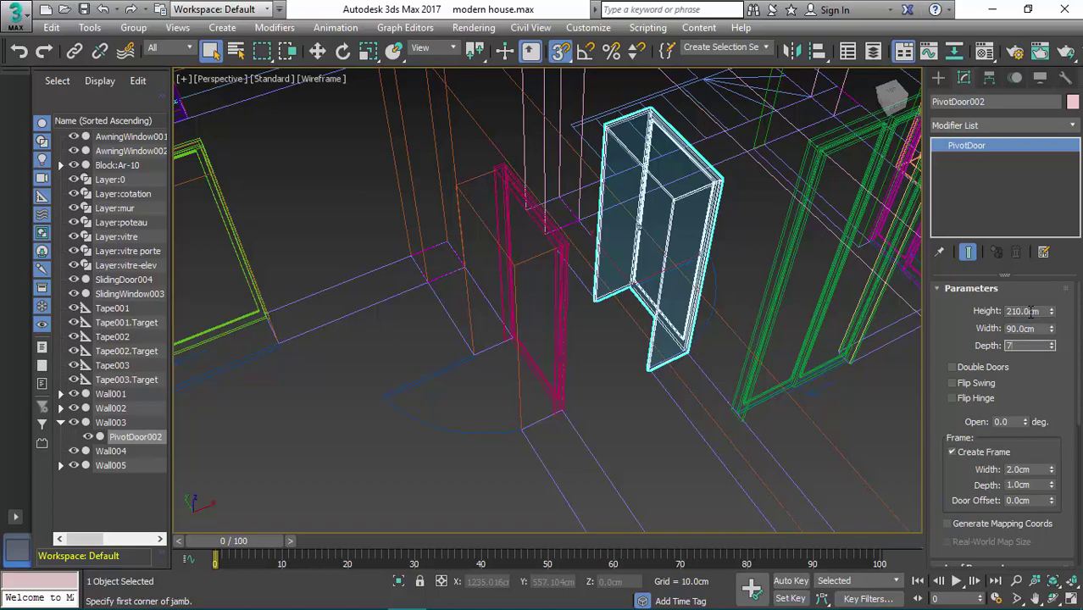
key("Return")
- Set the pink pivot door in the outer wall (Wall001) to a height of 210 cm and a depth of 7 cm
middle_click_drag(708, 284, 436, 314, "alt")
scroll(730, 294, "down", 5)
middle_click_drag(585, 340, 522, 299, "alt")
scroll(522, 296, "up", 4)
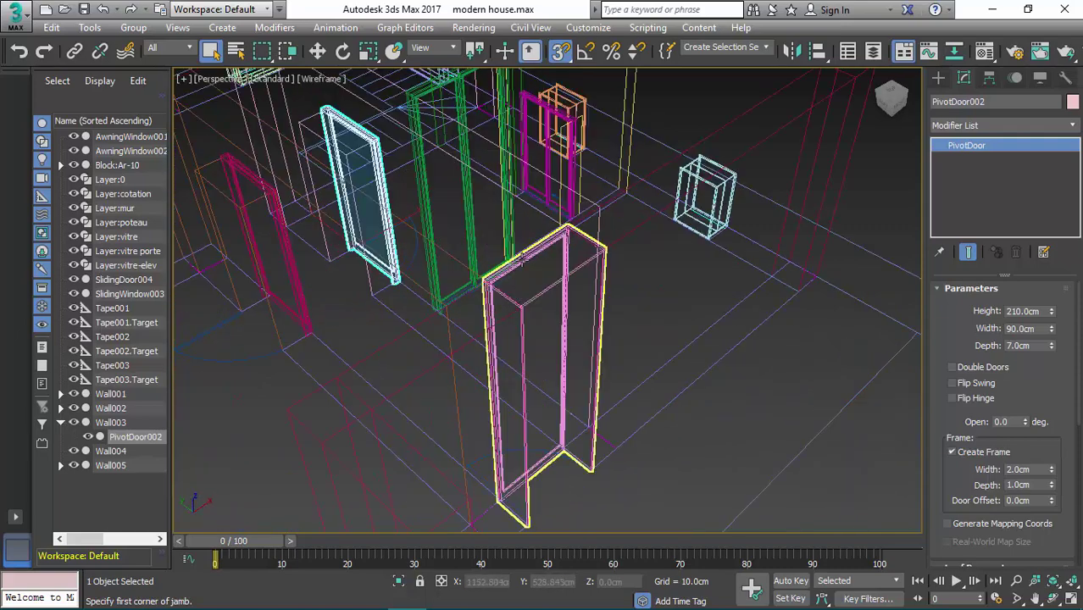
left_click(523, 262)
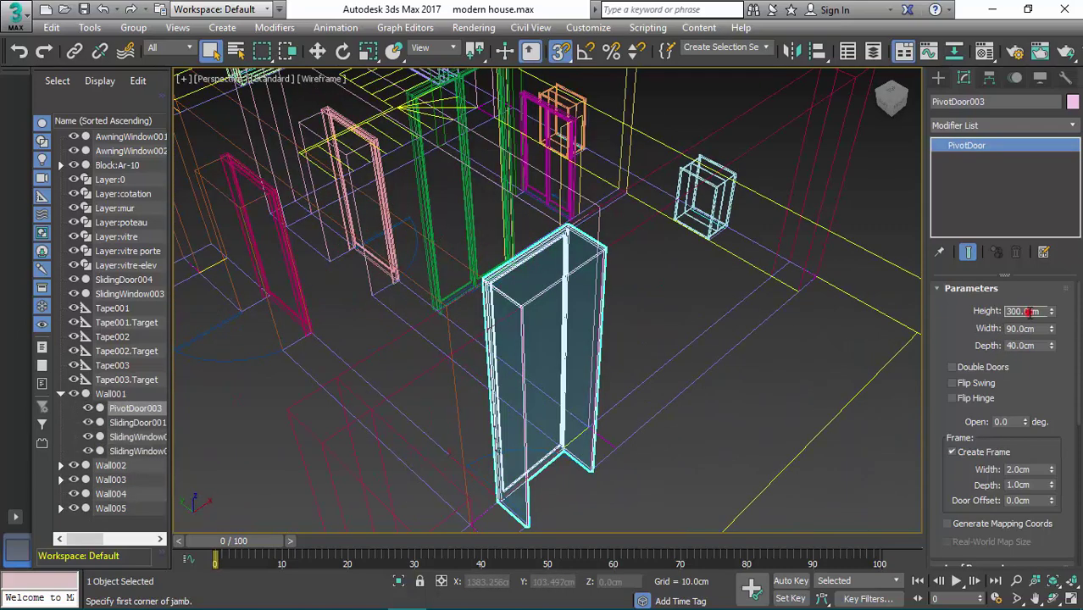
double_click(1027, 311)
type("210")
key("Return")
key("Tab")
key("Tab")
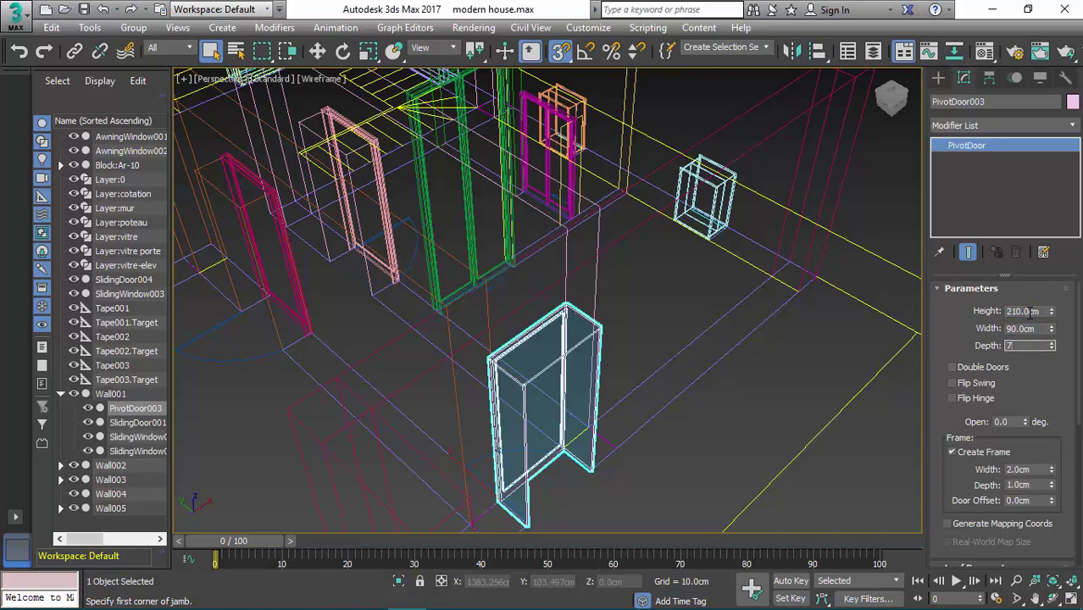
key("Return")
- Set the 120 cm wide green sliding door's depth to 7 cm and lower its height to match the other doors
middle_click_drag(587, 332, 515, 360, "alt")
scroll(515, 360, "down", 8)
middle_click_drag(633, 358, 685, 337, "alt")
scroll(685, 336, "up", 10)
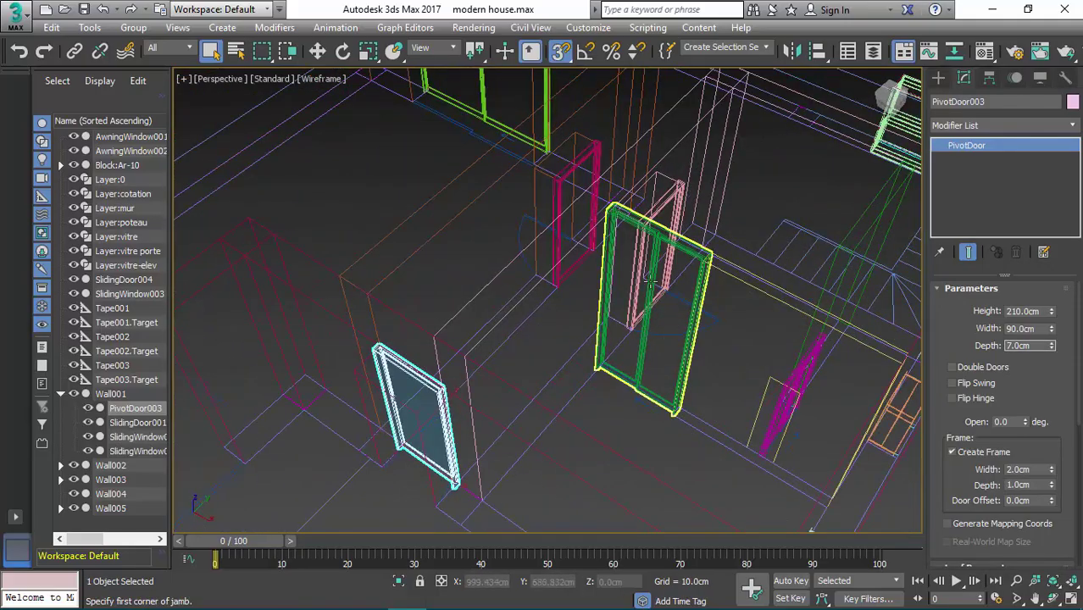
left_click(657, 277)
scroll(654, 276, "up", 2)
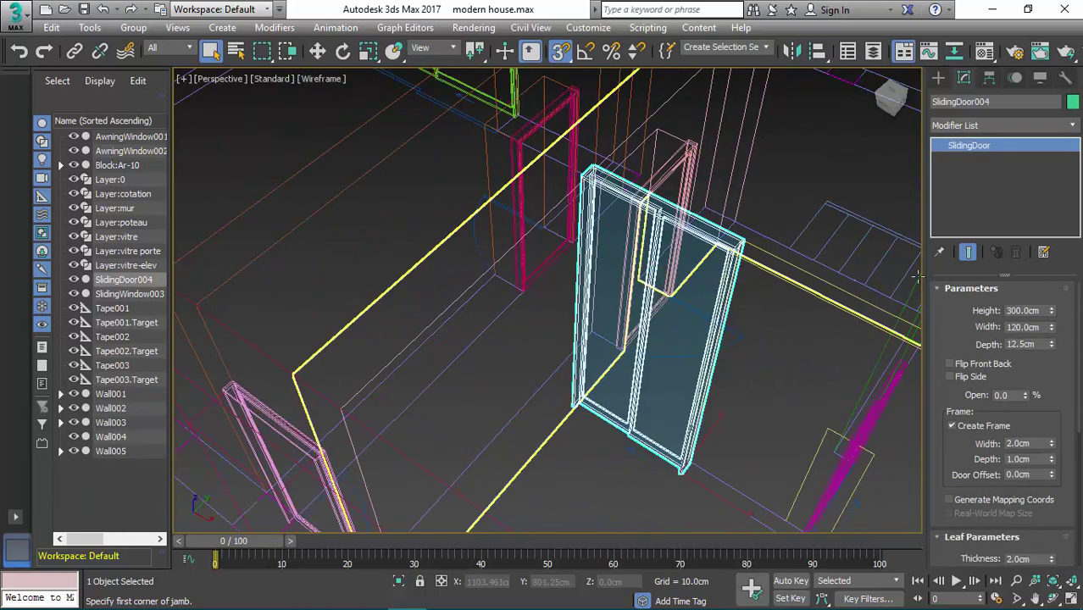
double_click(1036, 343)
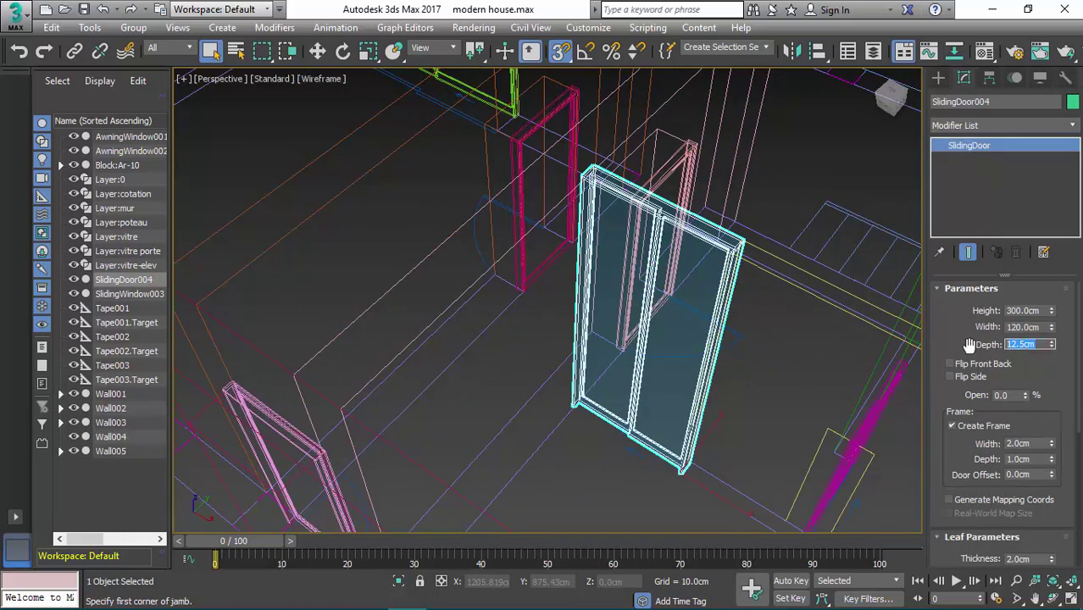
key("Return")
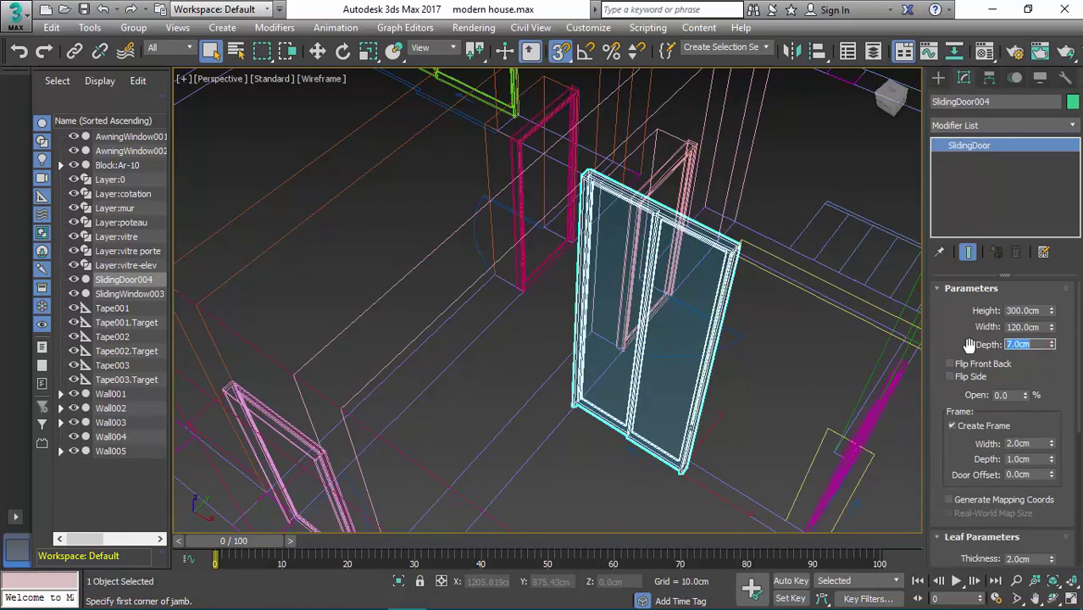
double_click(1042, 310)
key("Return")
- Set the magenta sliding door in Wall005 to a depth of 7 cm and a height of 210 cm
middle_click_drag(716, 304, 487, 208)
left_click(532, 280)
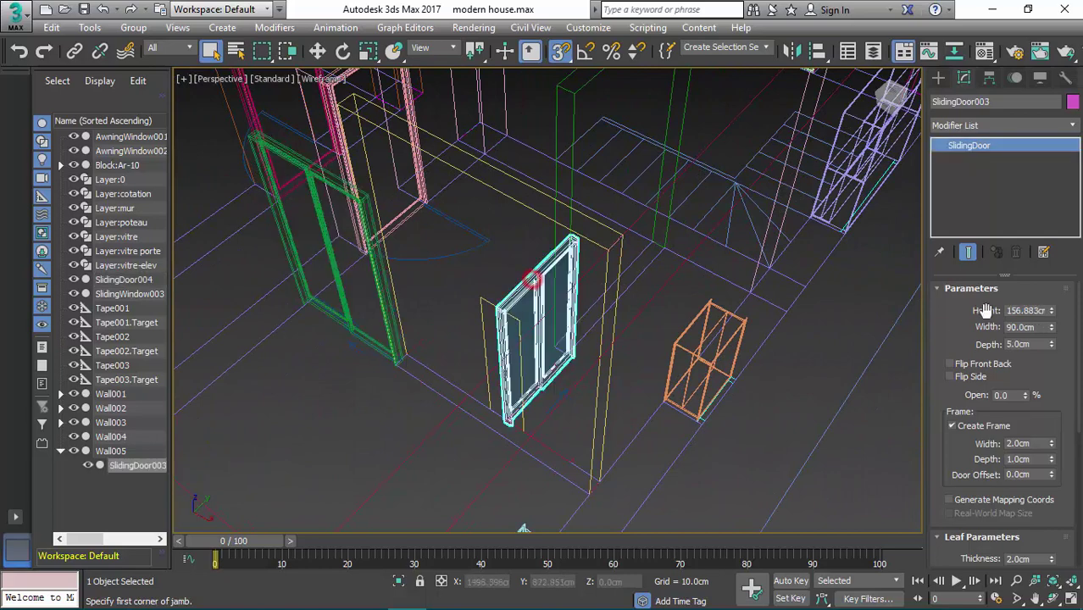
double_click(1028, 343)
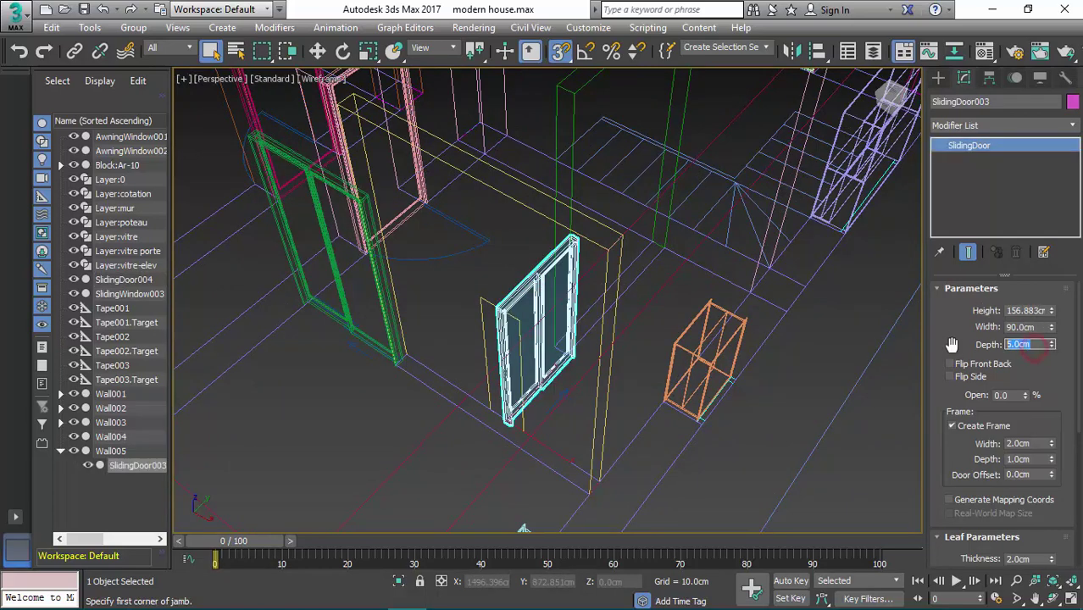
type("7")
key("Tab")
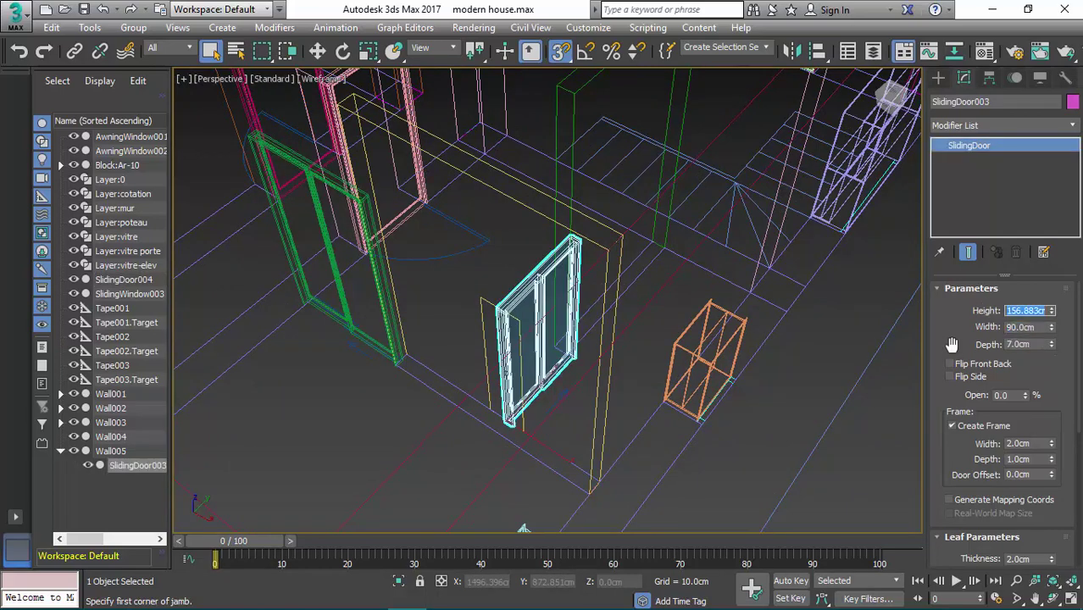
type("210")
key("Return")
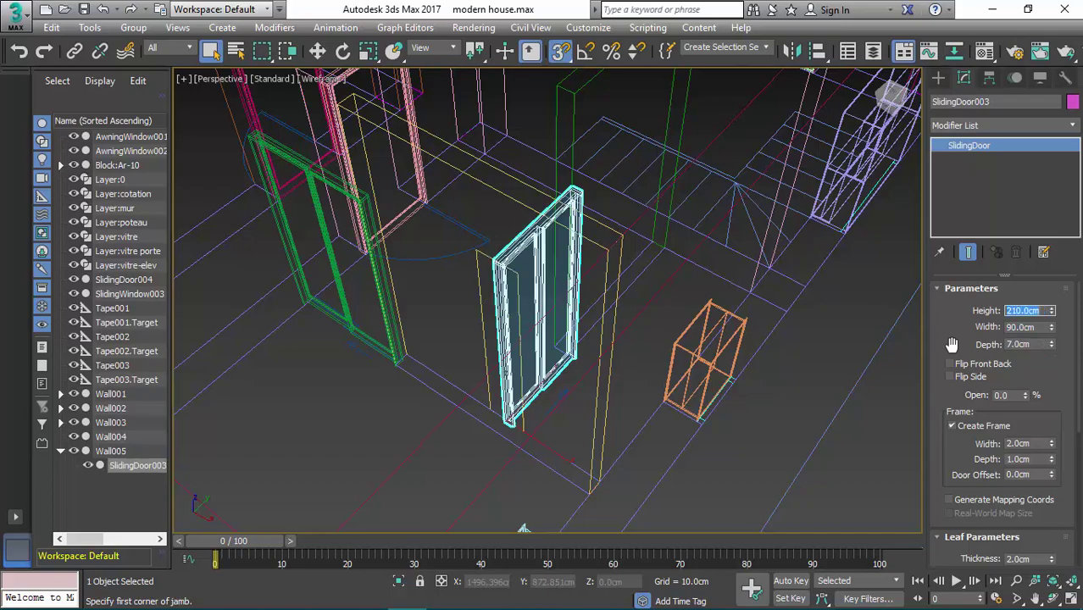
- Examine the ground floor's doors and windows from several sides to find the openings that still need standard dimensions
scroll(654, 355, "down", 6)
middle_click_drag(604, 401, 602, 360, "alt")
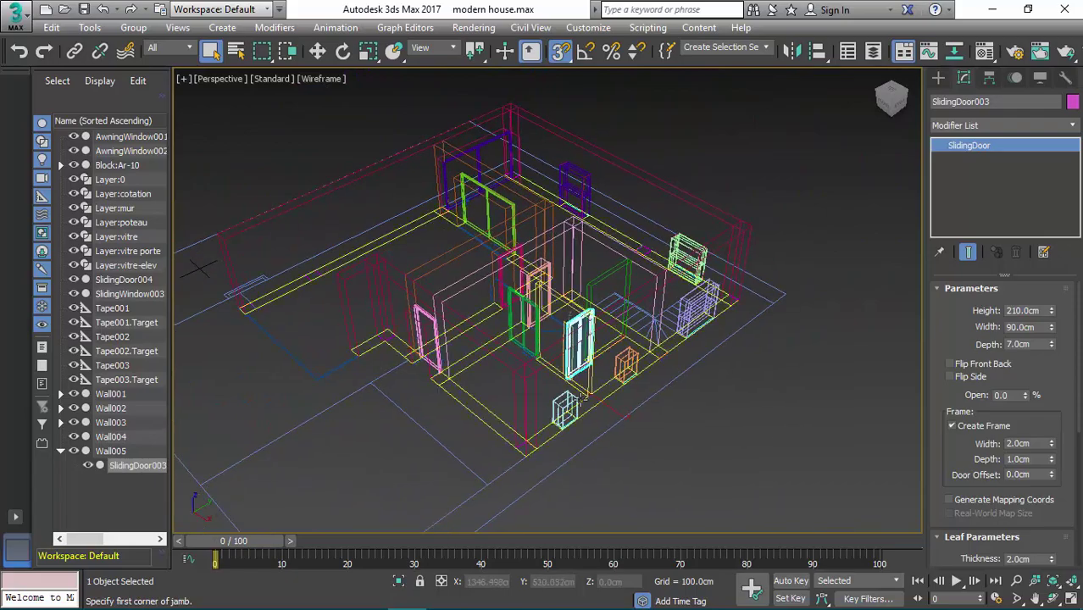
scroll(581, 398, "up", 4)
scroll(583, 399, "down", 6)
middle_click_drag(646, 390, 555, 390, "alt")
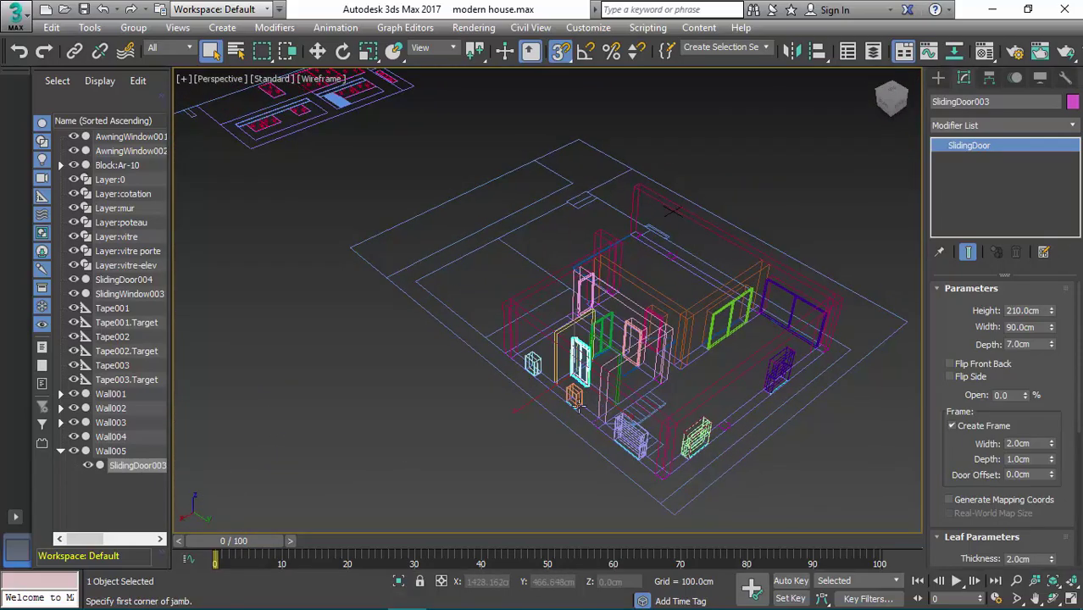
scroll(723, 432, "up", 6)
middle_click_drag(722, 430, 726, 346)
scroll(526, 294, "down", 10)
middle_click_drag(421, 341, 616, 266)
scroll(453, 379, "up", 4)
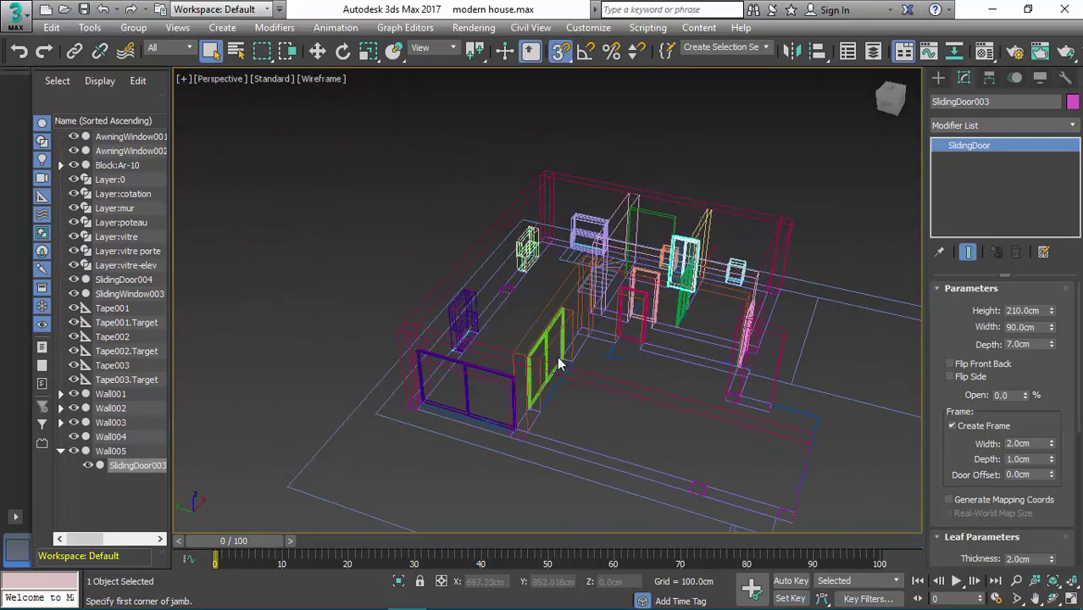
scroll(462, 384, "up", 4)
scroll(465, 387, "down", 8)
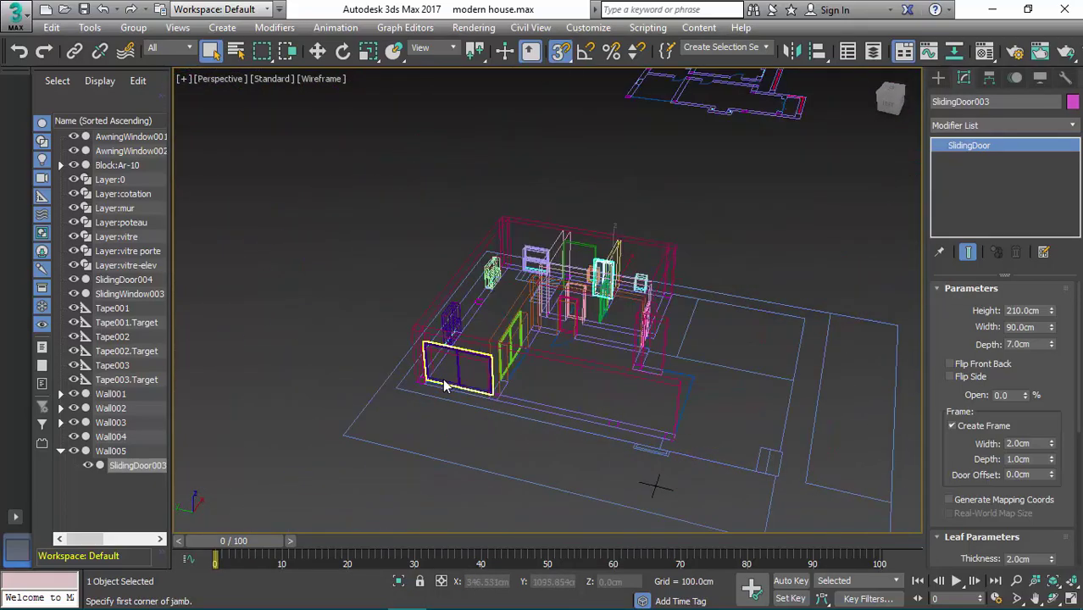
middle_click_drag(580, 384, 454, 427, "alt")
scroll(619, 381, "up", 8)
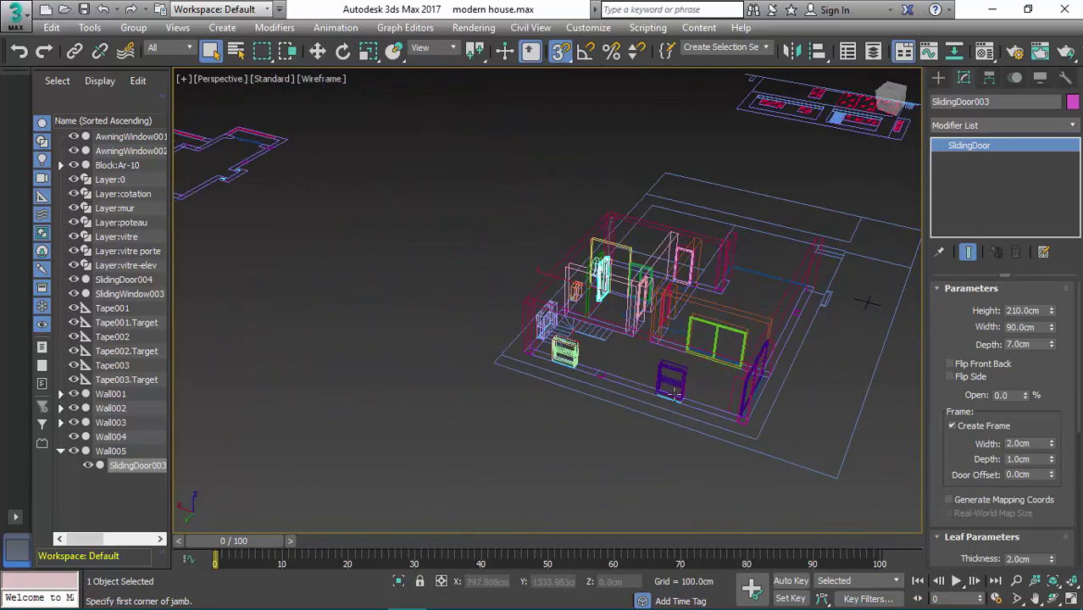
- Set the purple sliding window in the outer wall to a height of 120 cm and a depth of 7 cm
left_click(619, 377)
scroll(618, 377, "down", 3)
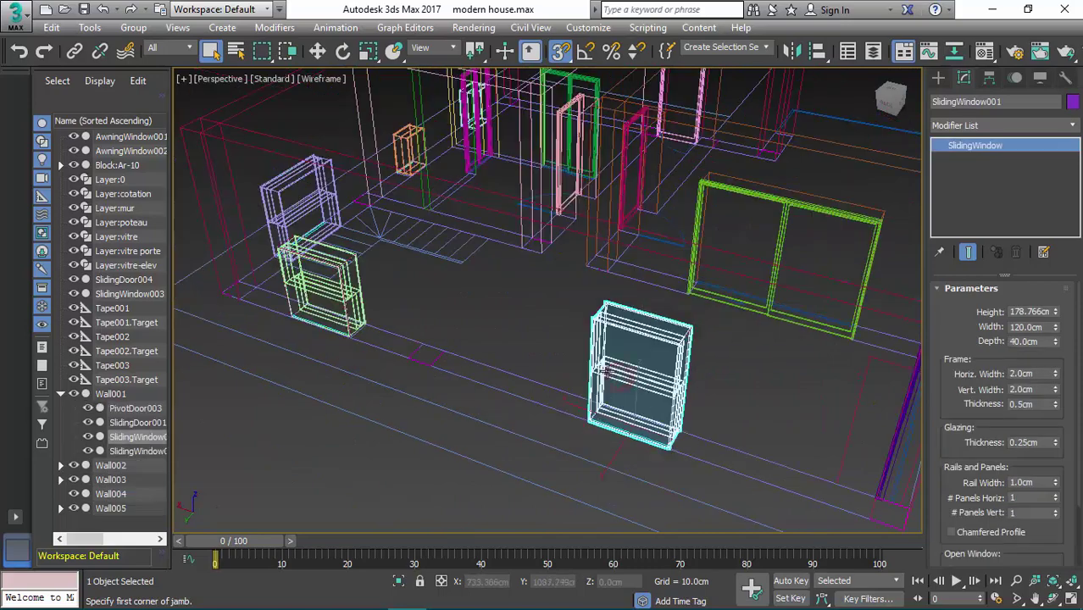
middle_click_drag(609, 373, 533, 351)
scroll(585, 370, "up", 3)
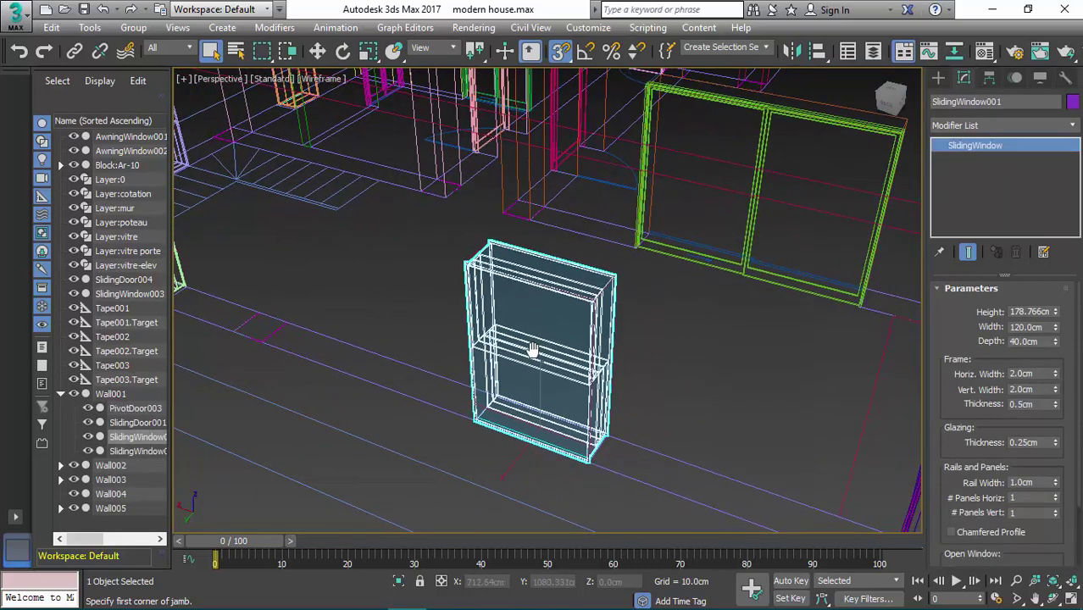
double_click(1035, 311)
type("120")
key("Return")
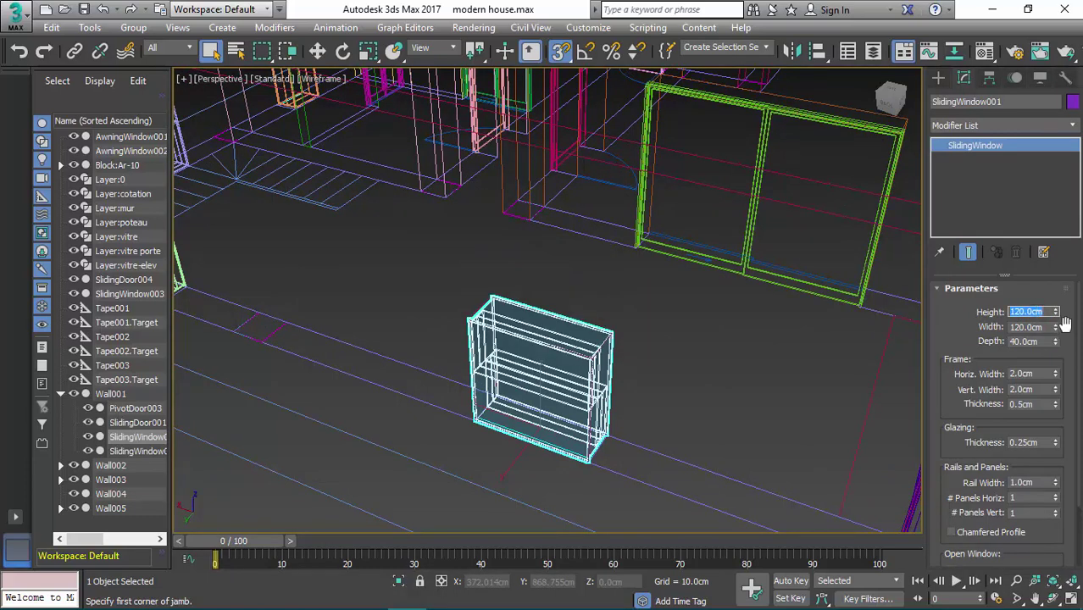
double_click(1043, 340)
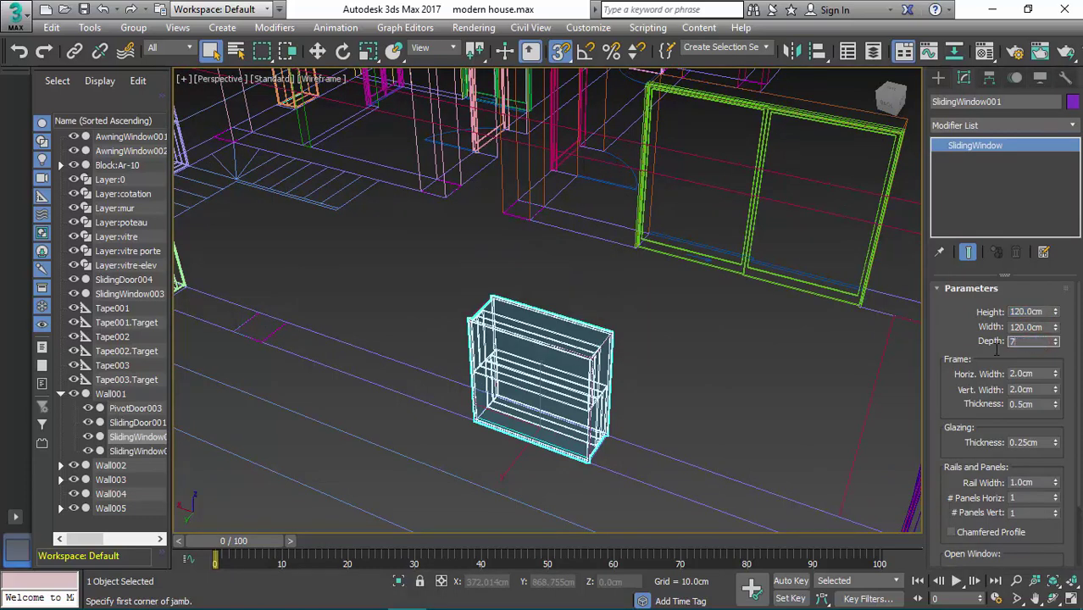
key("Return")
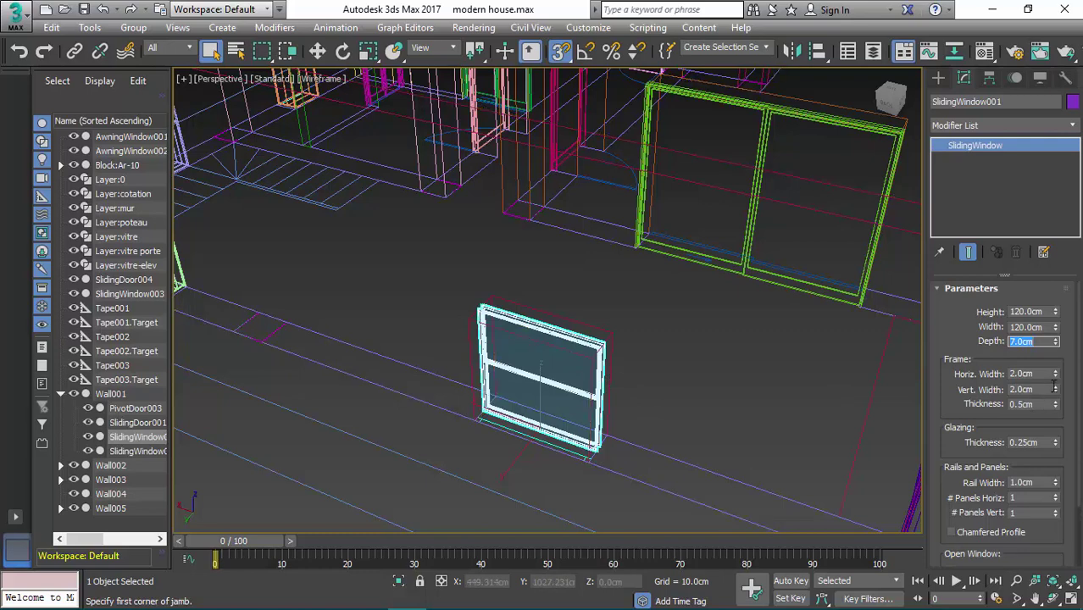
- Turn off the purple window's Hung option, test its sash opening and leave it closed at 0%
mouse_move(1077, 364)
left_mouse_down()
mouse_move(1072, 441)
mouse_move(1050, 502)
mouse_move(1046, 441)
left_mouse_up()
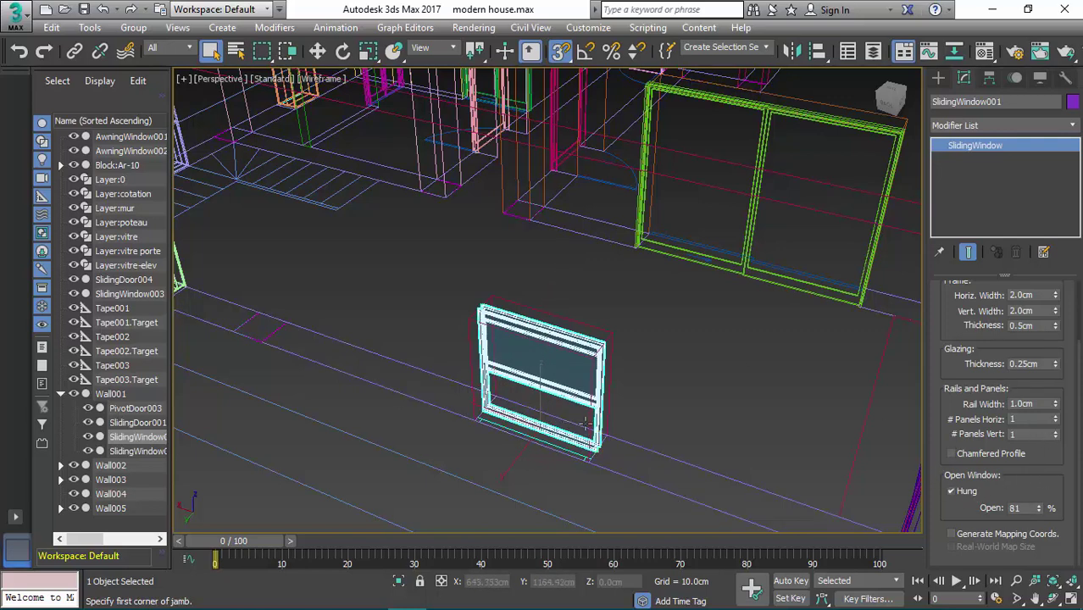
left_click(950, 492)
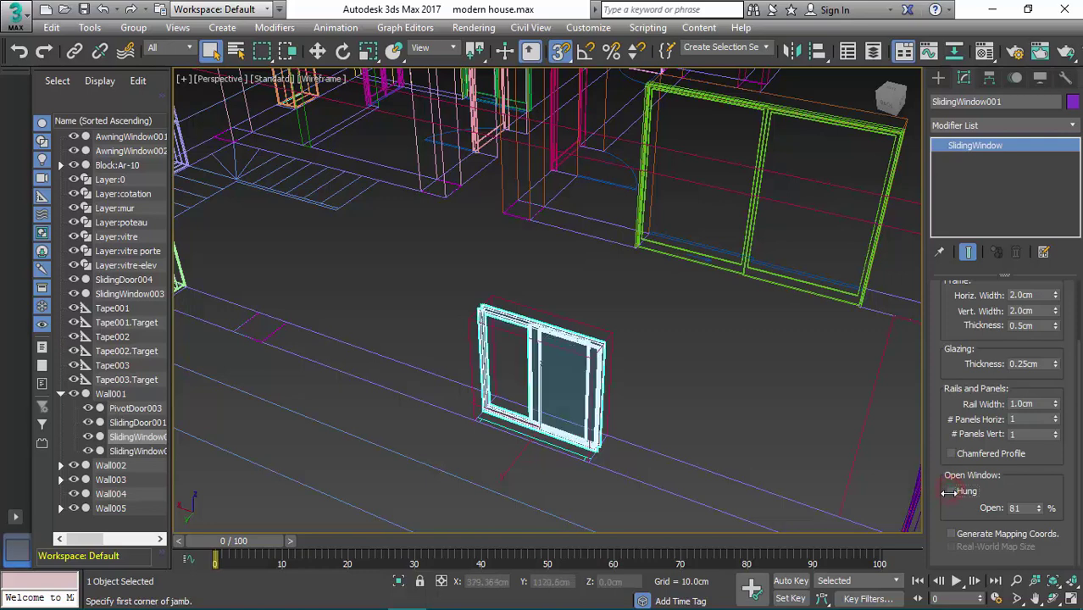
left_click_drag(1044, 516, 992, 547)
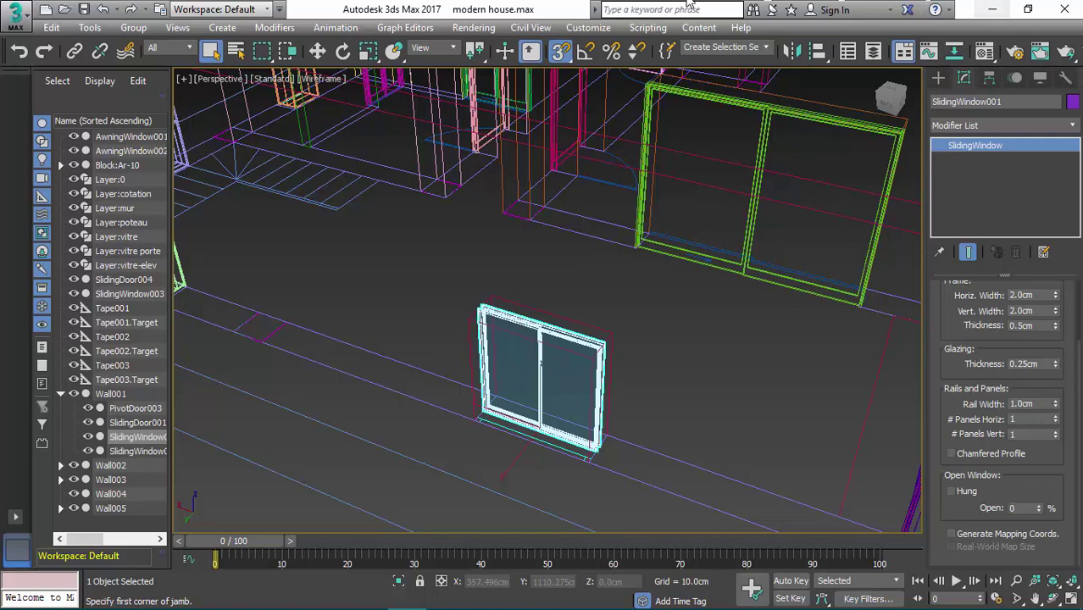
- Raise the purple sliding window to a Z position of 90 cm
middle_click_drag(596, 302, 599, 290)
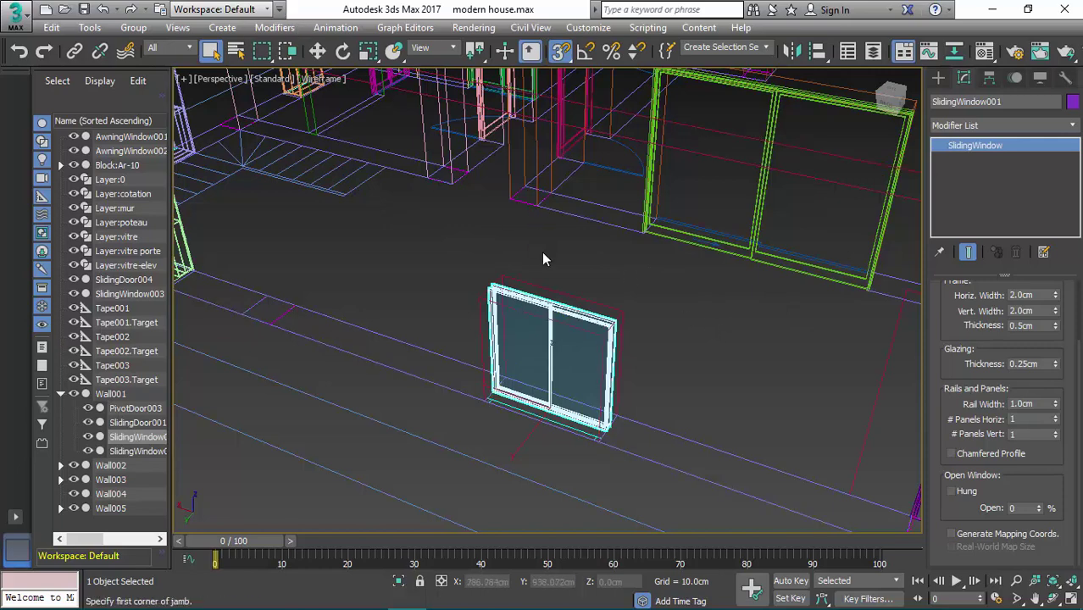
left_click(317, 53)
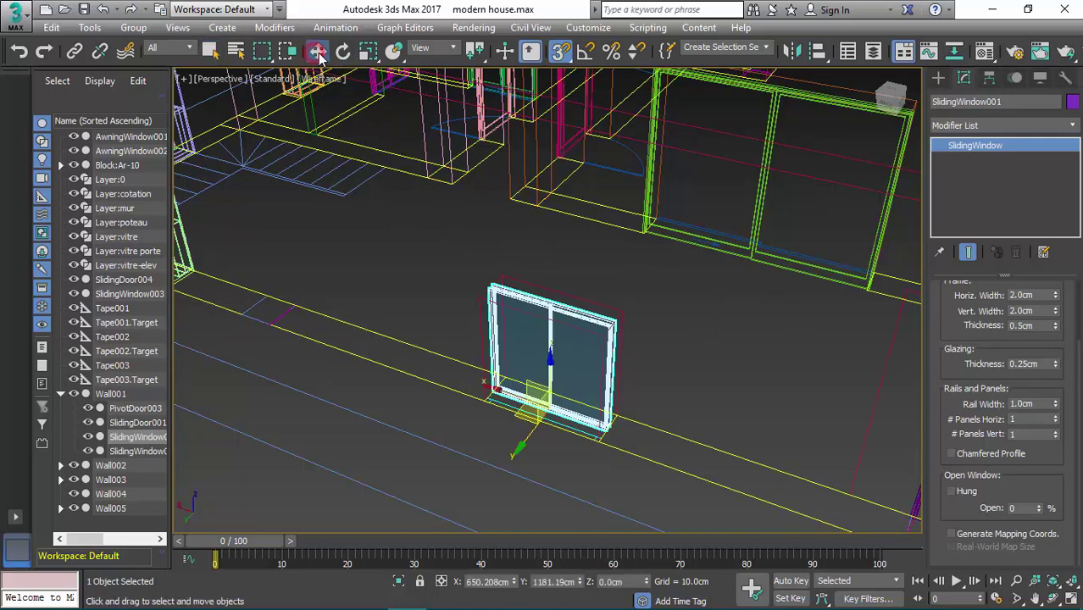
left_click(630, 582)
type("90")
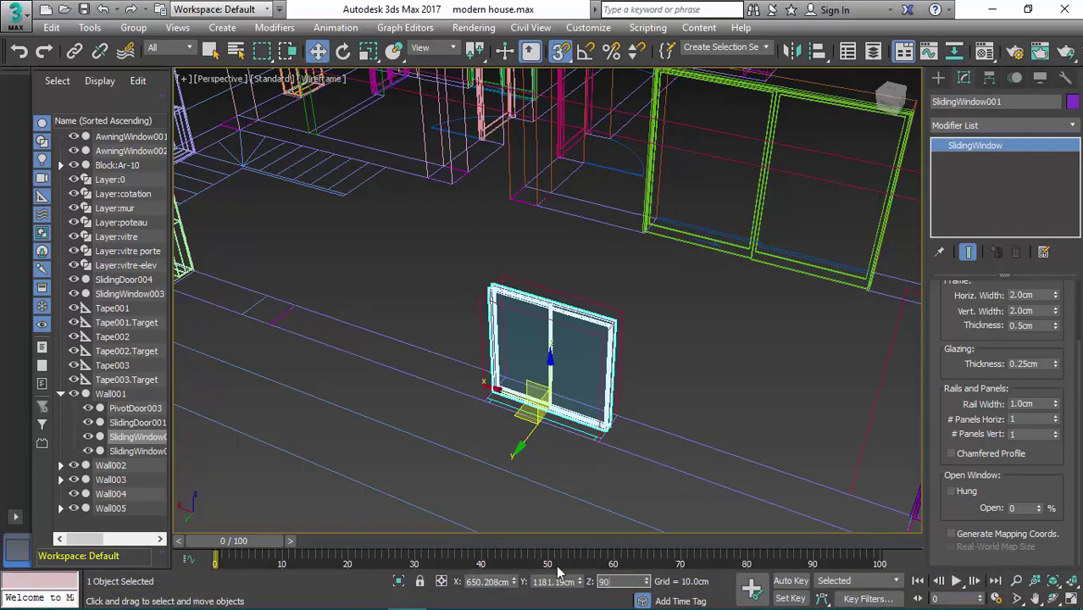
key("Return")
- Set the light green sliding window further along the same outer wall to a height of 120 cm and a depth of 7 cm
middle_click_drag(315, 298, 526, 354)
middle_click_drag(309, 253, 371, 271)
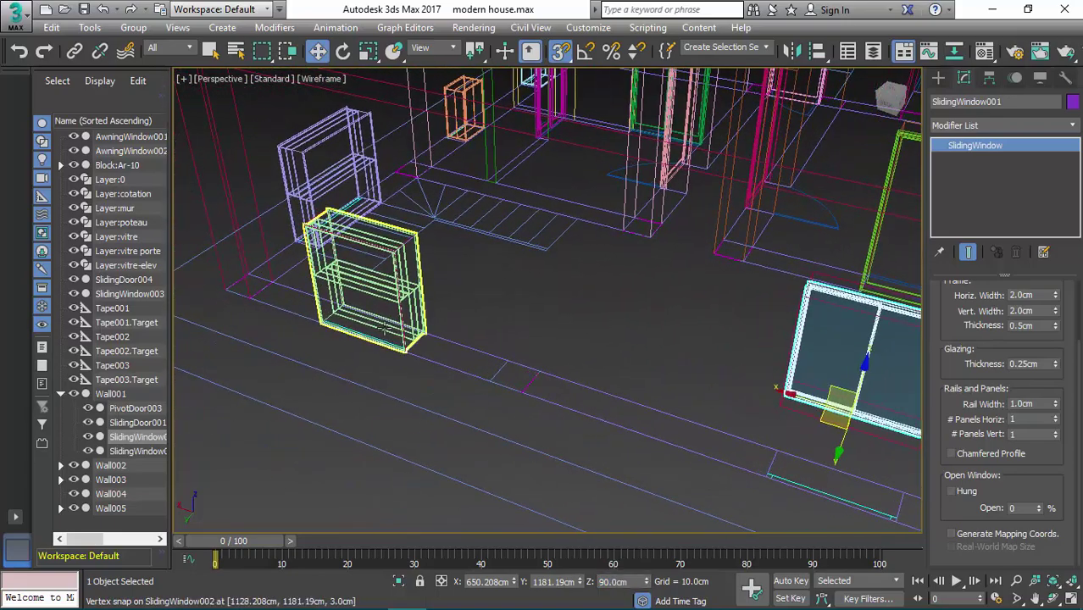
left_click(371, 271)
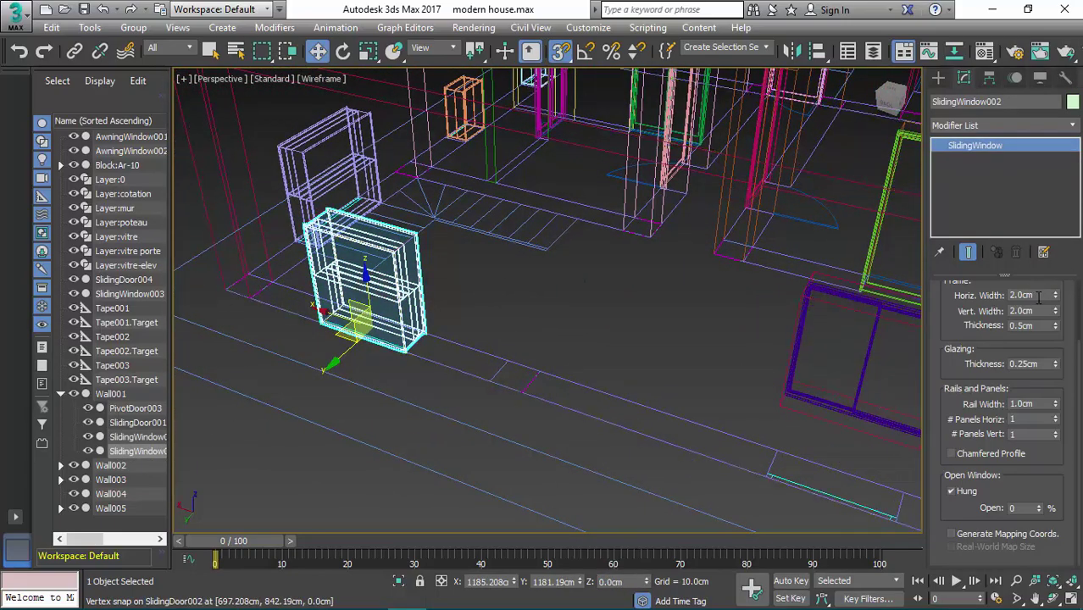
left_click_drag(1081, 340, 1080, 313)
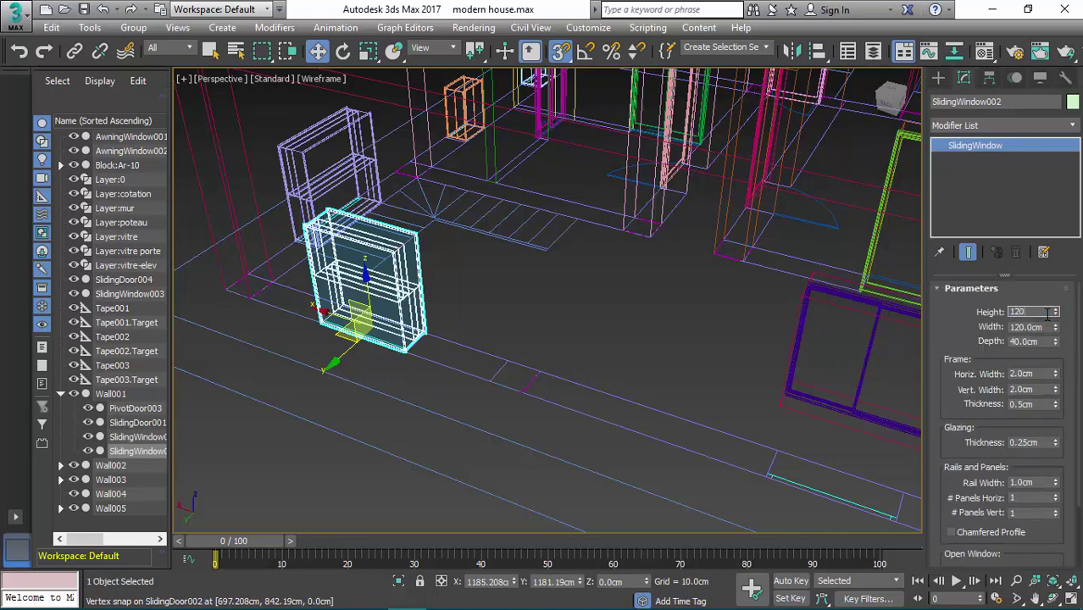
left_click(1050, 312)
type("120")
key("Tab")
key("Tab")
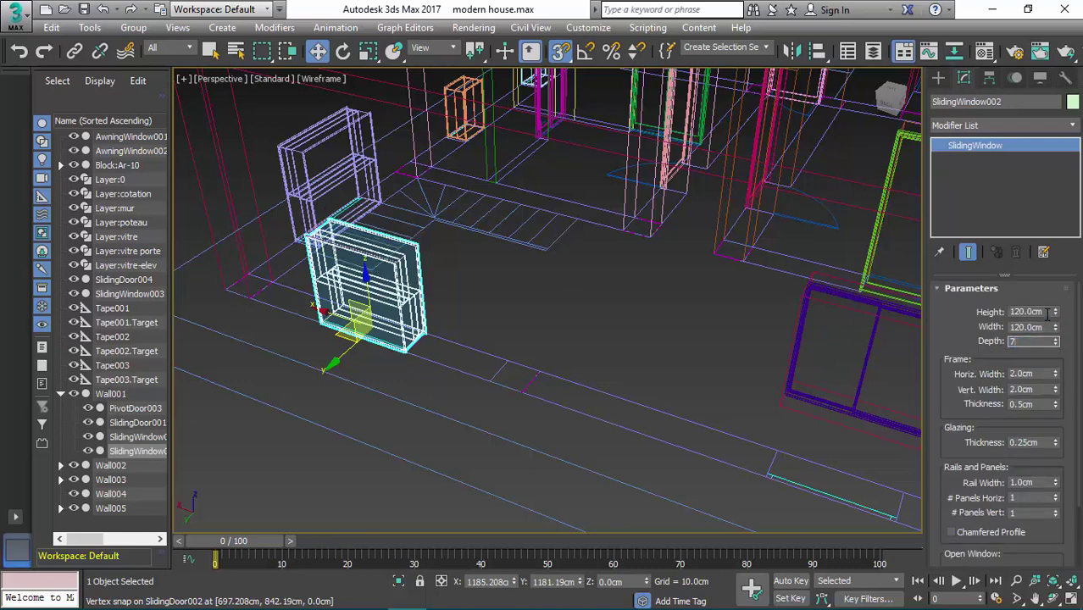
key("Return")
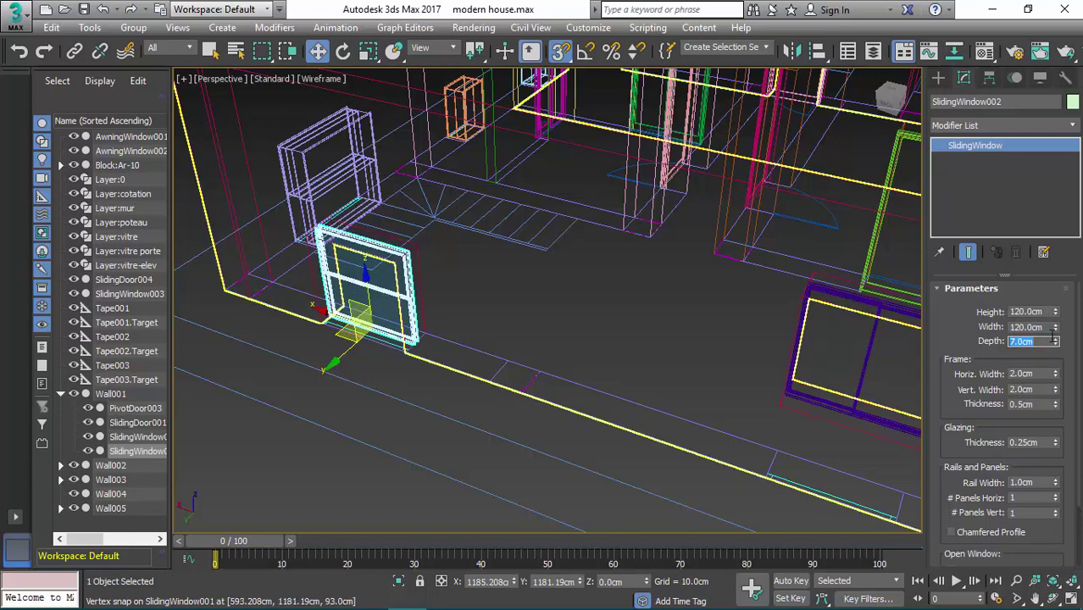
- Turn off the light green sliding window's Hung option and raise the window to a Z position of 90 cm
left_click_drag(1077, 334, 1079, 405)
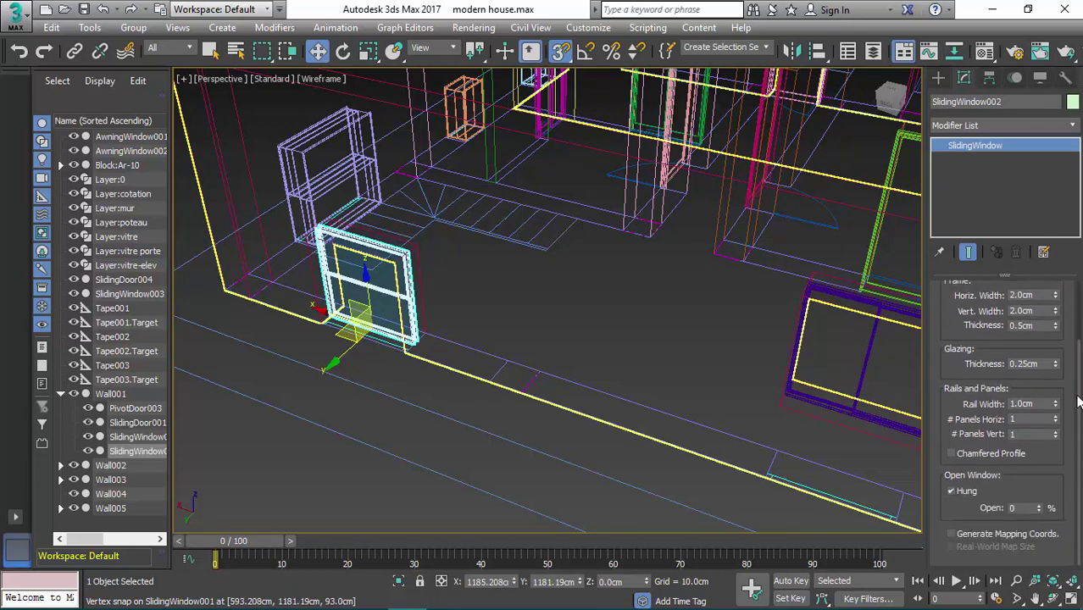
left_click(966, 493)
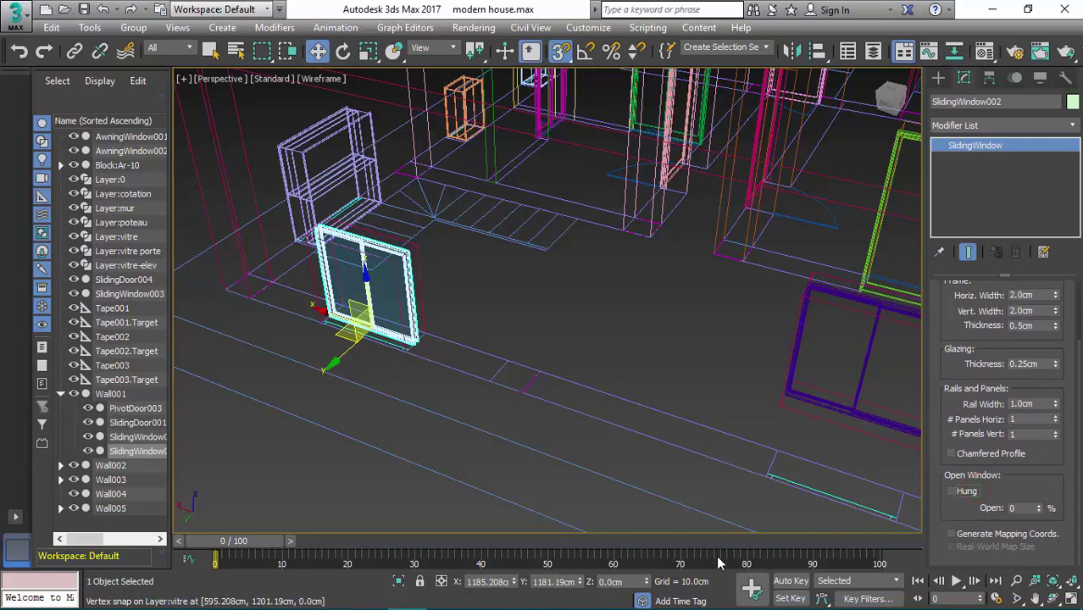
left_click(634, 583)
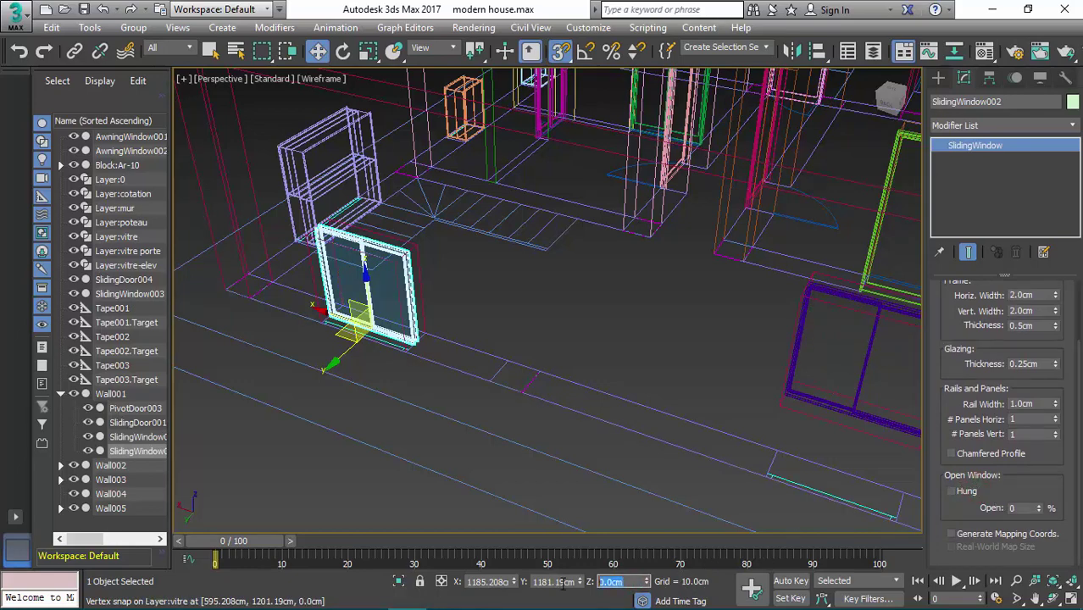
key("Return")
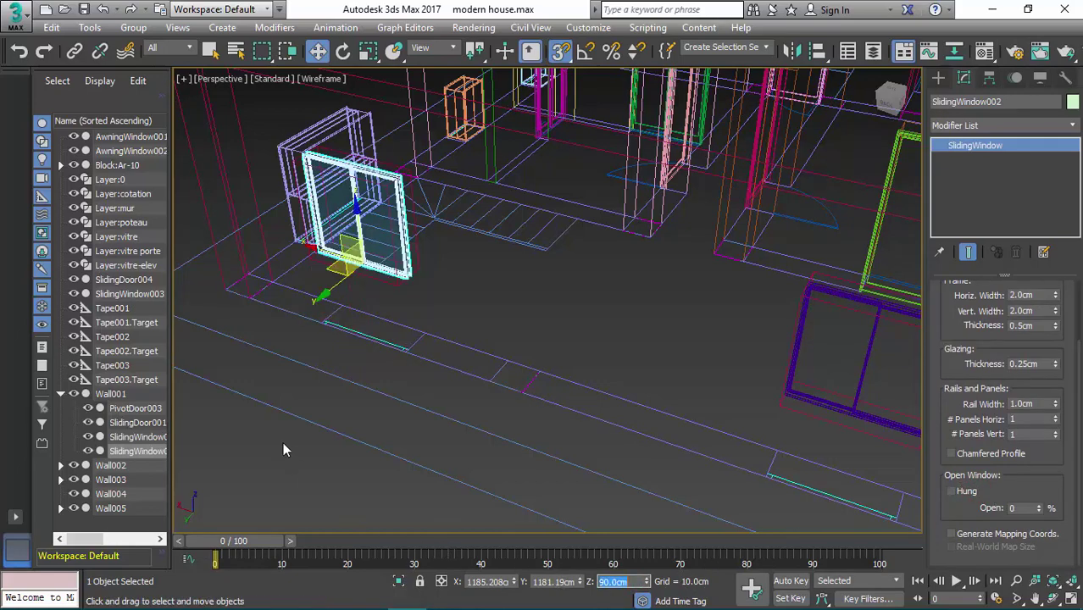
- Select the lavender sliding window near the stairs and inspect it together with the two small awning windows along the same wall
middle_click_drag(387, 332, 575, 332, "alt")
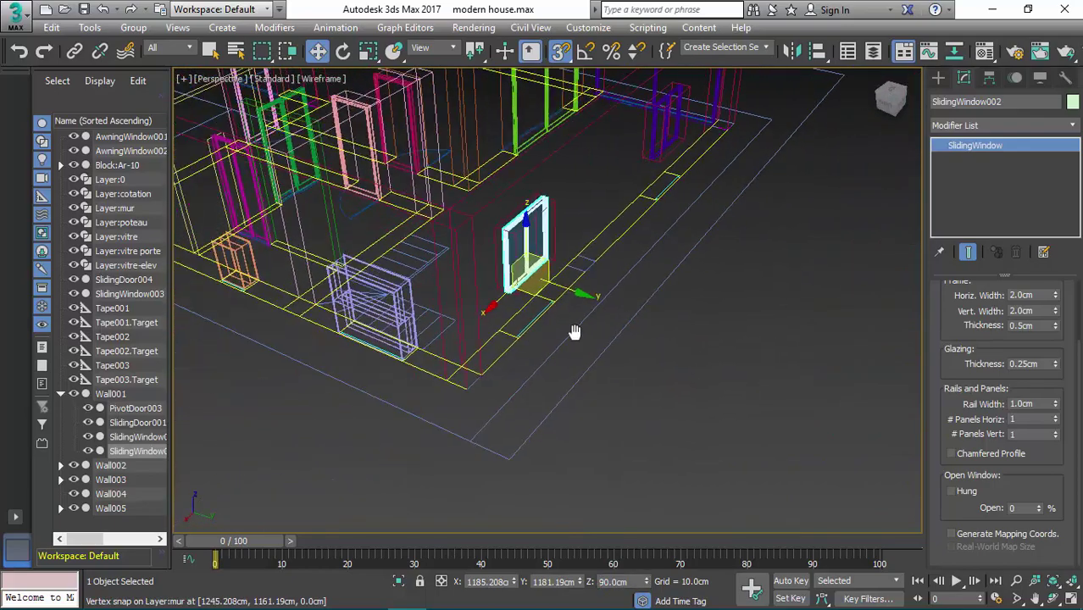
scroll(542, 316, "up", 3)
left_click(501, 297)
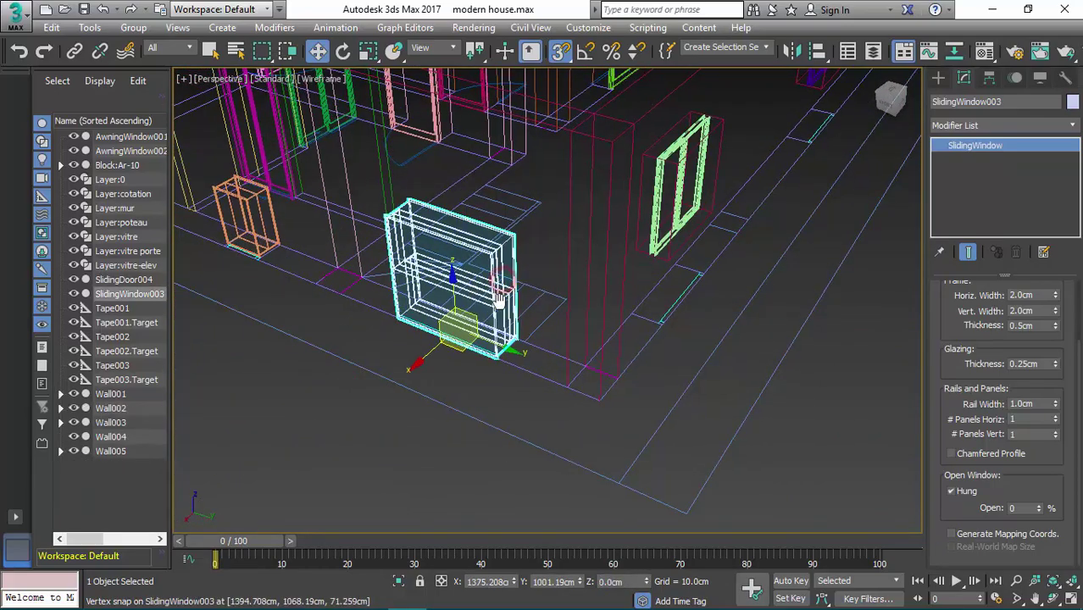
scroll(500, 297, "down", 5)
scroll(351, 266, "up", 3)
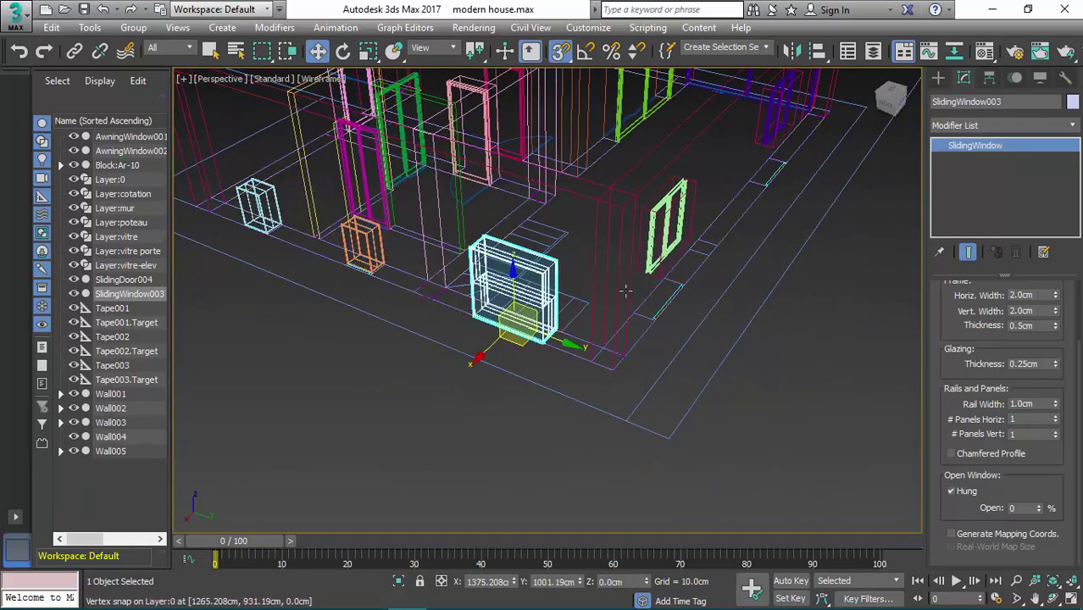
scroll(626, 291, "down", 3)
scroll(626, 291, "up", 3)
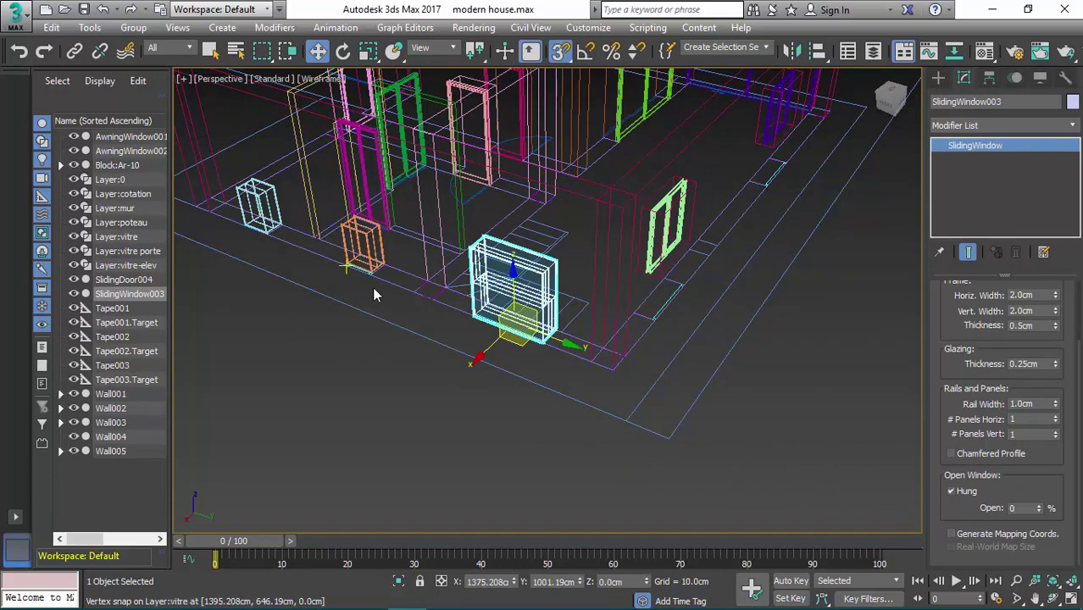
middle_click_drag(374, 294, 507, 298)
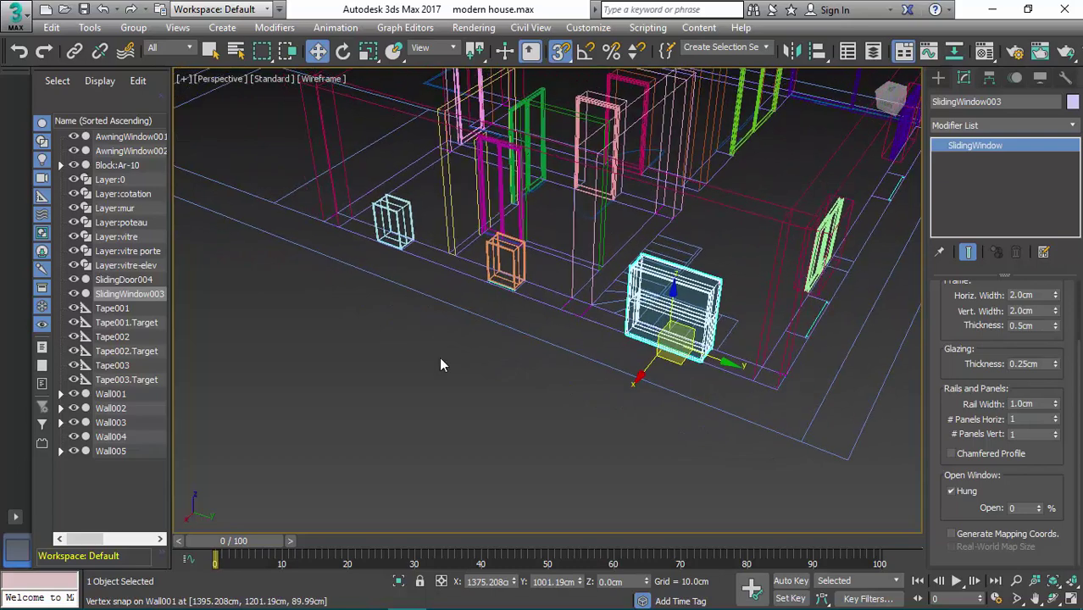
scroll(441, 359, "down", 4)
scroll(451, 345, "up", 4)
- Examine the CAD elevations in the Top view to locate the side facade with the small louvred ground-floor windows
key("t")
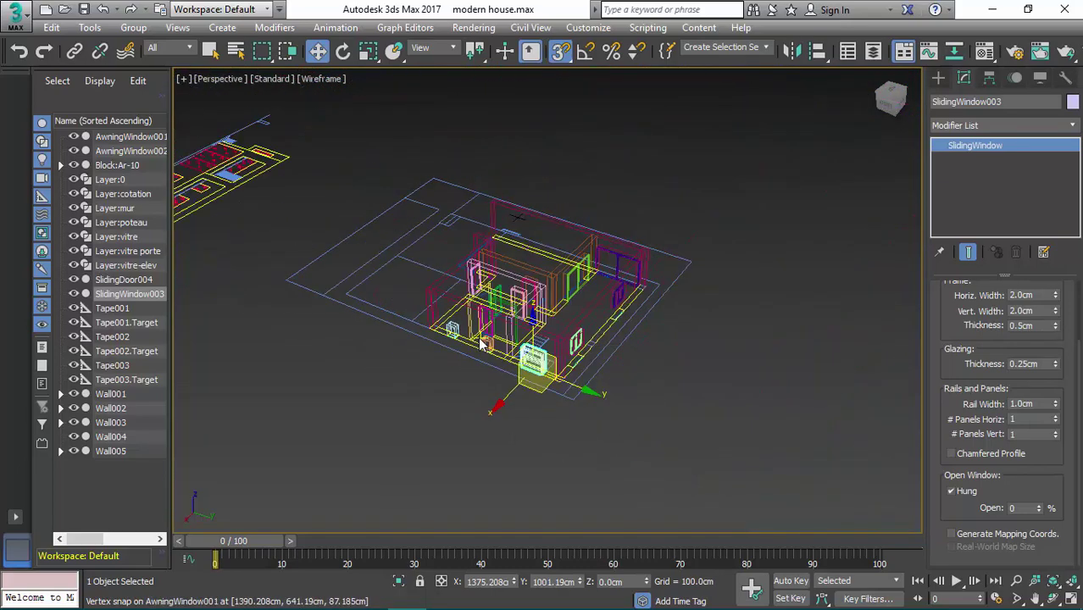
scroll(480, 337, "down", 6)
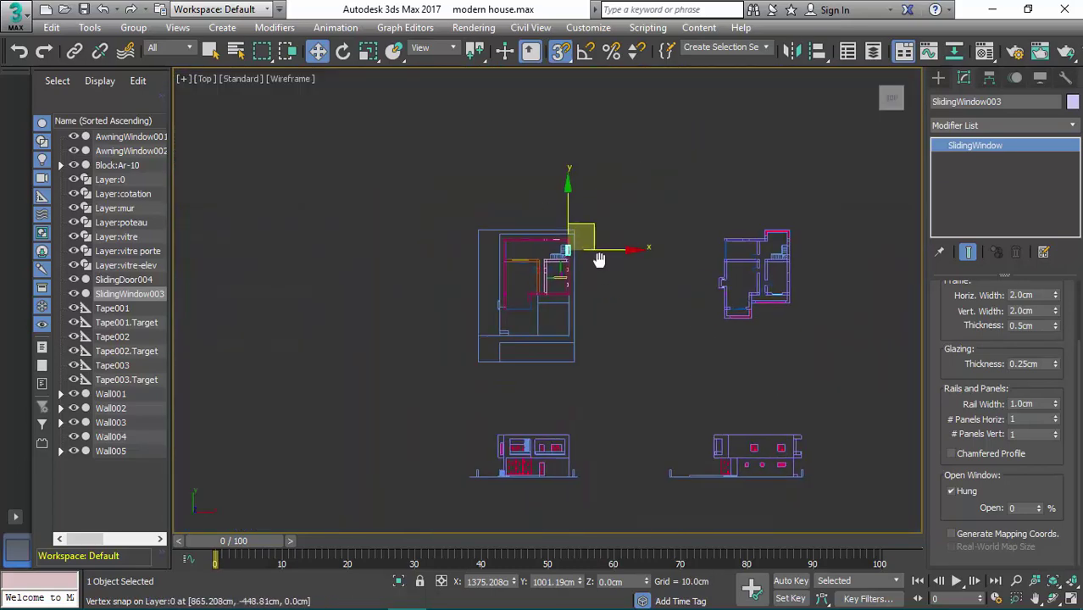
scroll(550, 420, "up", 6)
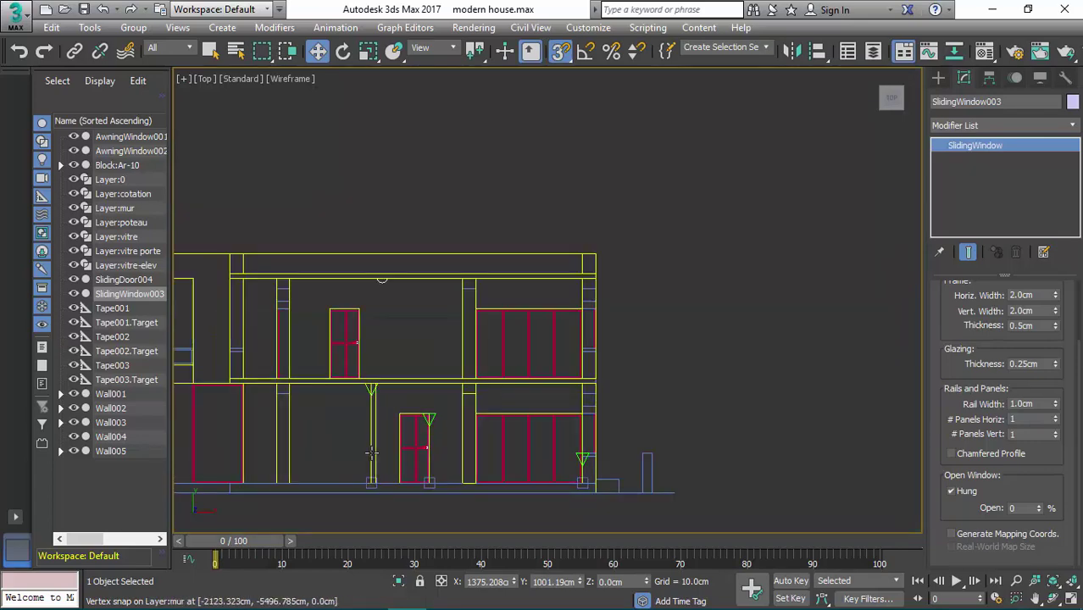
scroll(488, 351, "down", 3)
middle_click_drag(648, 354, 308, 343)
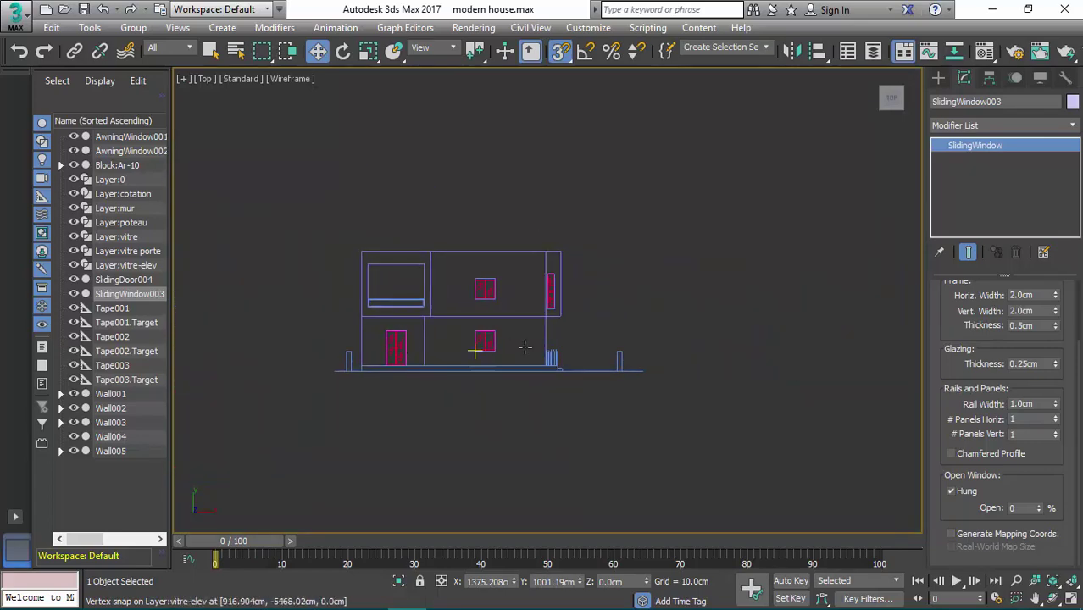
scroll(533, 356, "down", 4)
scroll(670, 223, "up", 7)
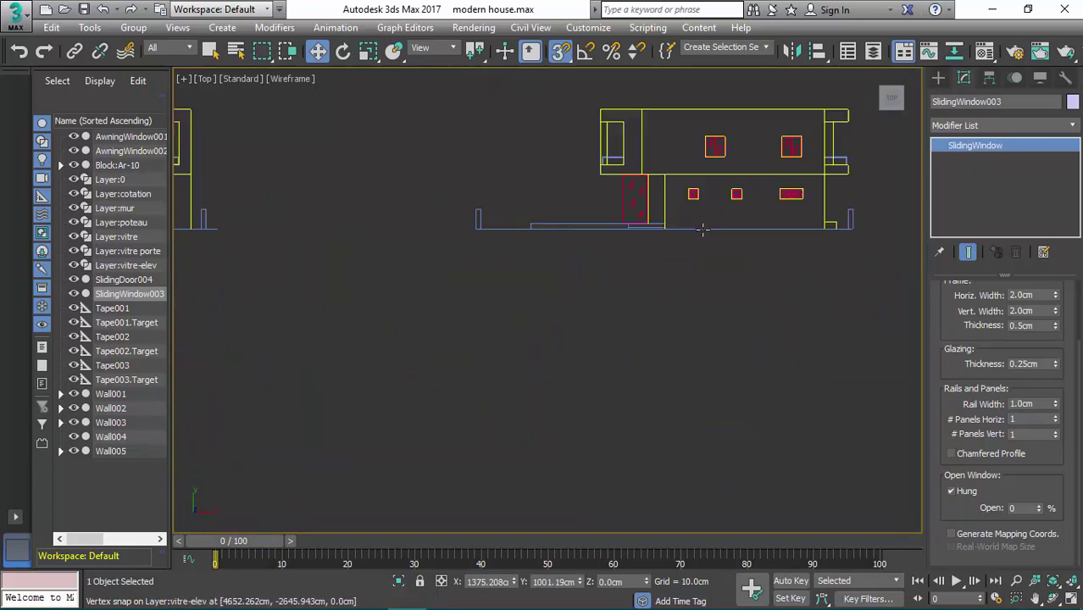
scroll(524, 342, "up", 2)
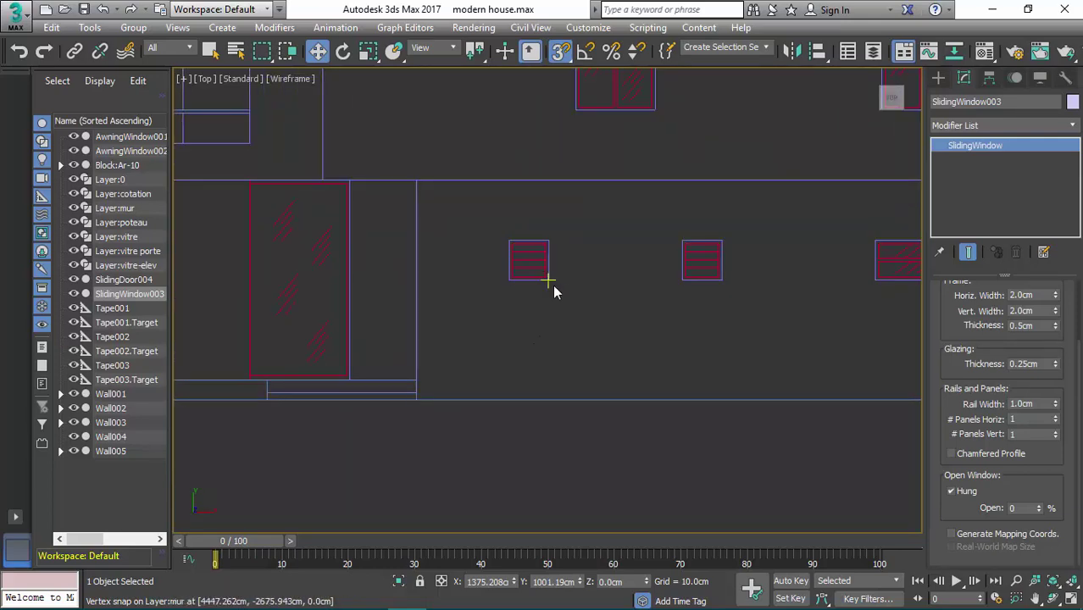
middle_click_drag(553, 284, 508, 328)
scroll(509, 331, "down", 4)
scroll(509, 376, "up", 6)
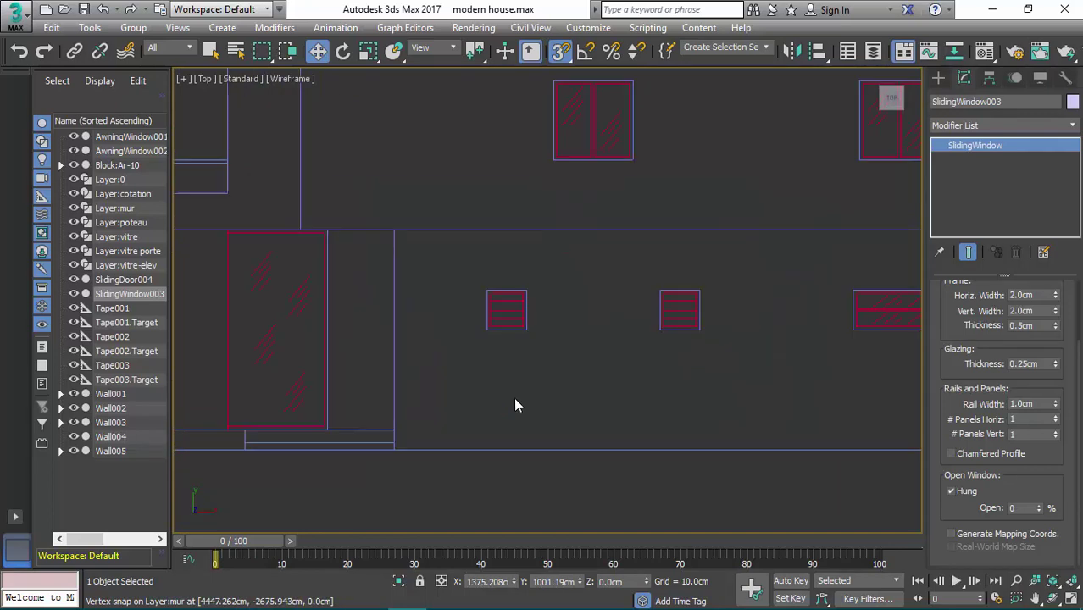
- Measure the height of the small louvred window nearest the glazed door in the side elevation with a Tape helper
left_click(939, 78)
left_click(1014, 101)
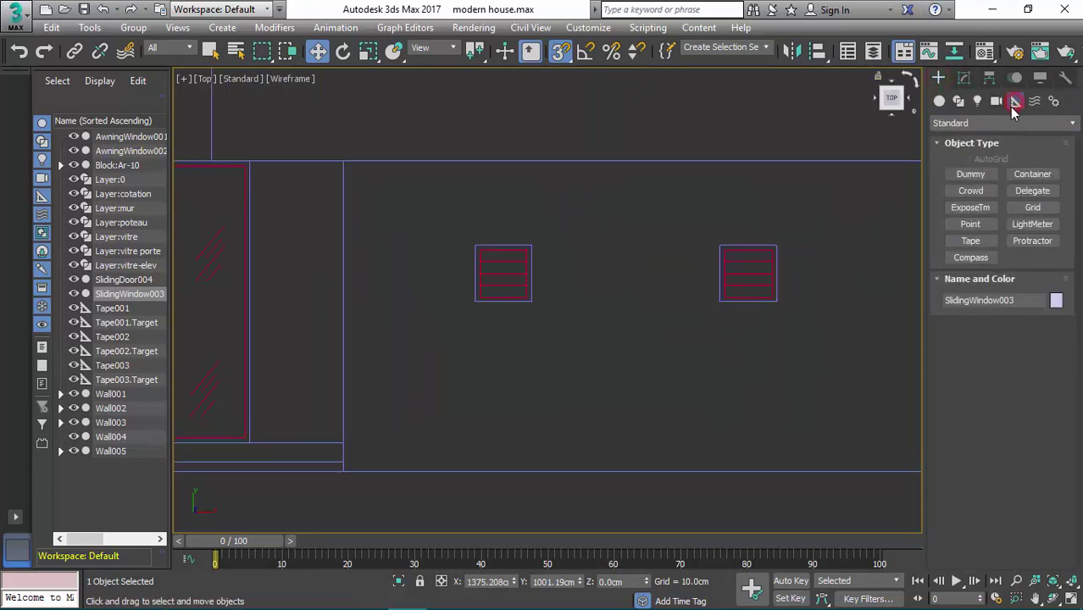
left_click(970, 240)
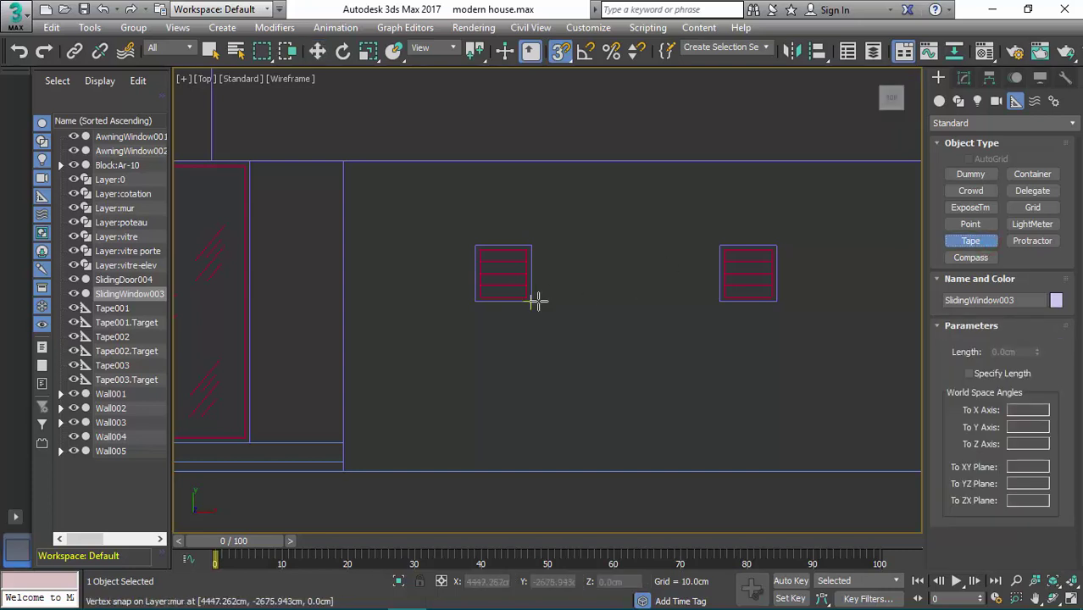
left_click_drag(535, 304, 531, 245)
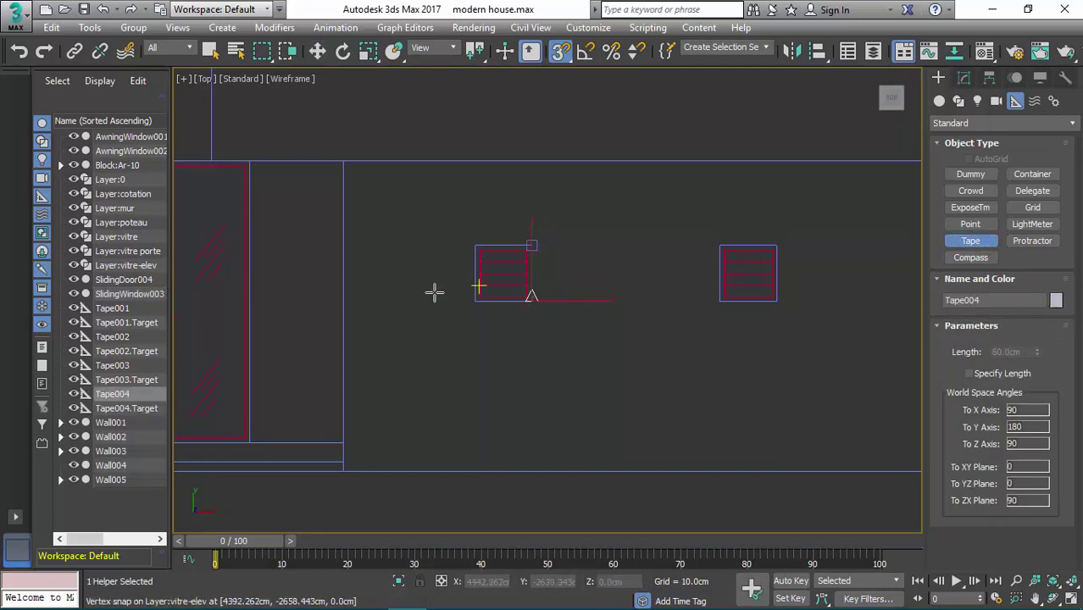
left_click_drag(476, 306, 480, 420)
right_click(480, 421)
scroll(497, 384, "down", 3)
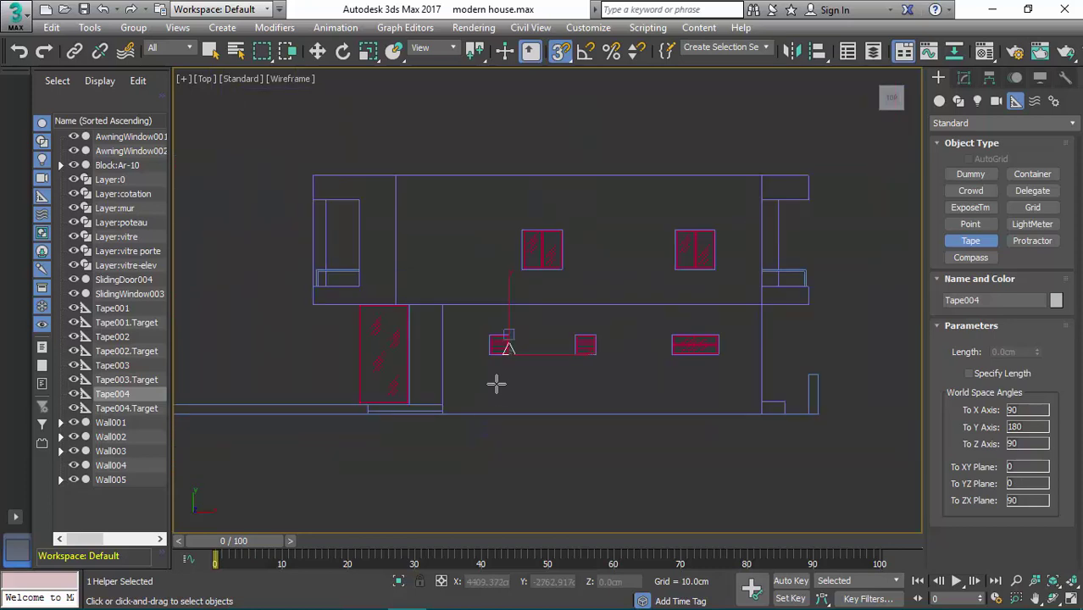
scroll(497, 384, "up", 5)
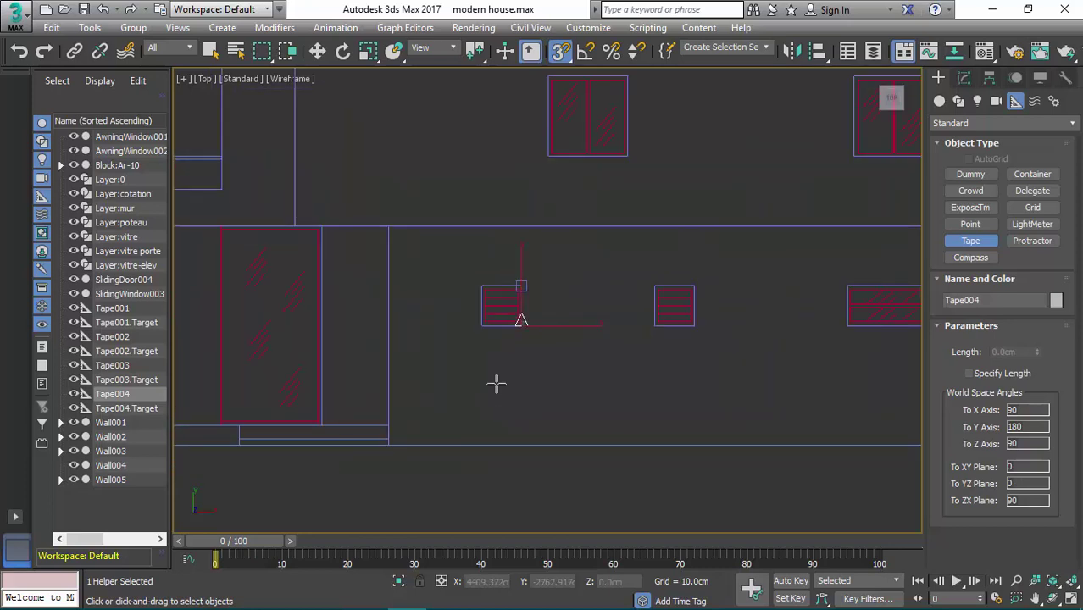
- Enable Perpendicular snapping alongside Vertex and measure from the small louvred window's lower corner down to the ground line with a Tape
right_click(561, 51)
left_click(479, 297)
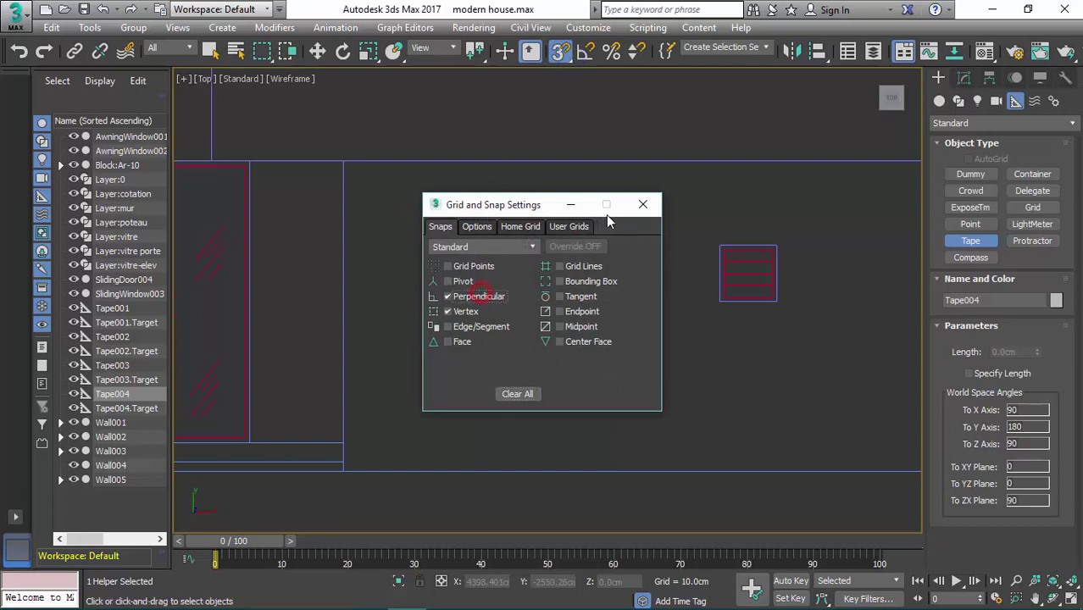
left_click(643, 204)
left_click_drag(471, 303, 474, 471)
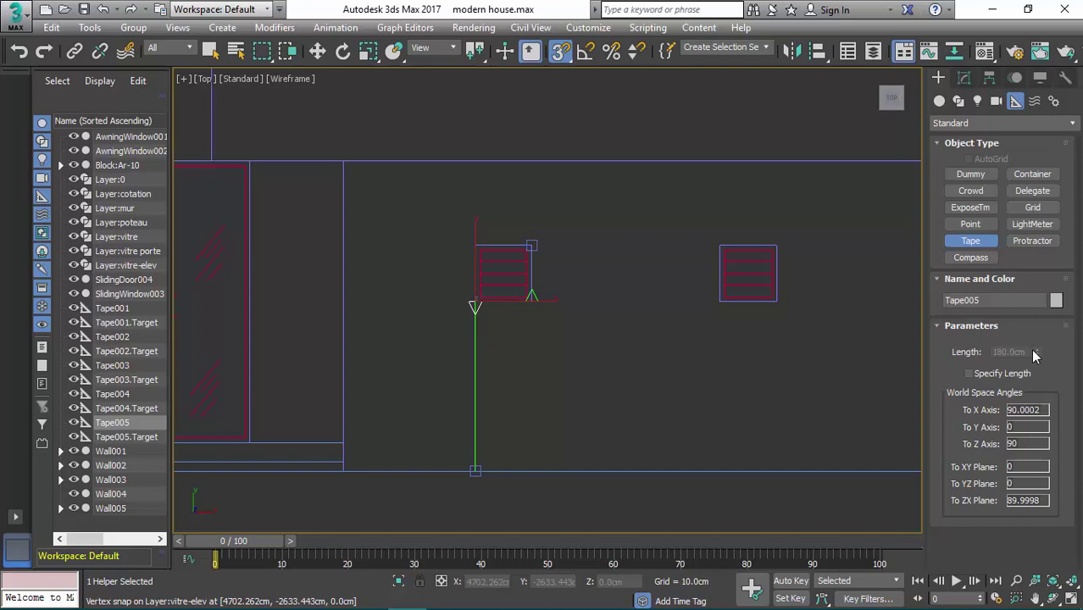
- Try to measure from the raised floor level beside the glazed door up to the small louvred window's sill height
middle_click_drag(597, 348, 617, 350)
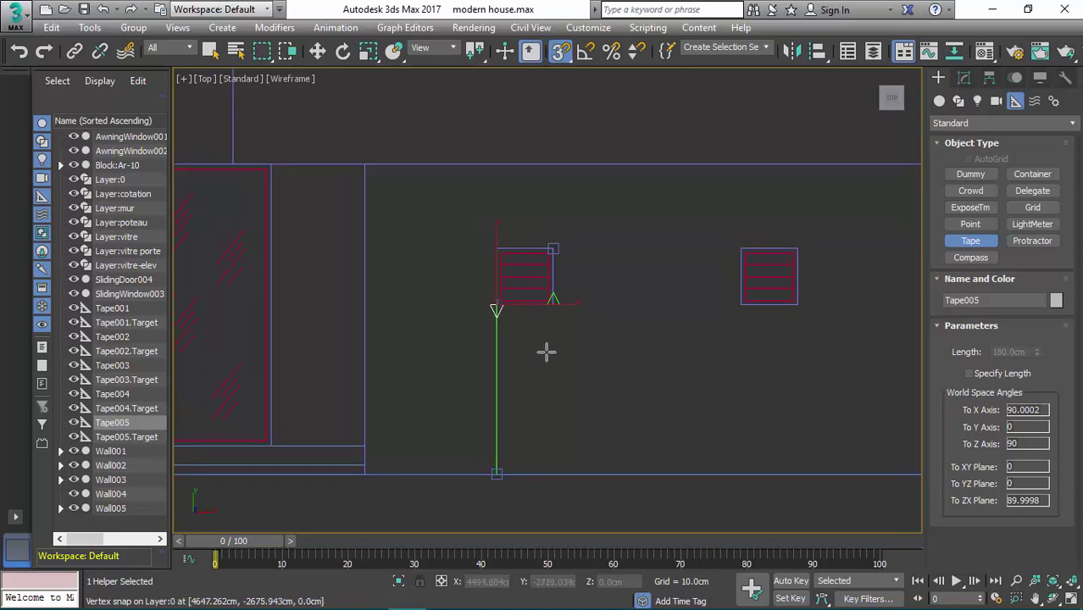
scroll(453, 376, "down", 1)
scroll(491, 400, "up", 1)
middle_click_drag(486, 395, 490, 386)
mouse_move(368, 454)
middle_mouse_down()
mouse_move(661, 404)
mouse_move(827, 404)
mouse_move(503, 435)
middle_mouse_up()
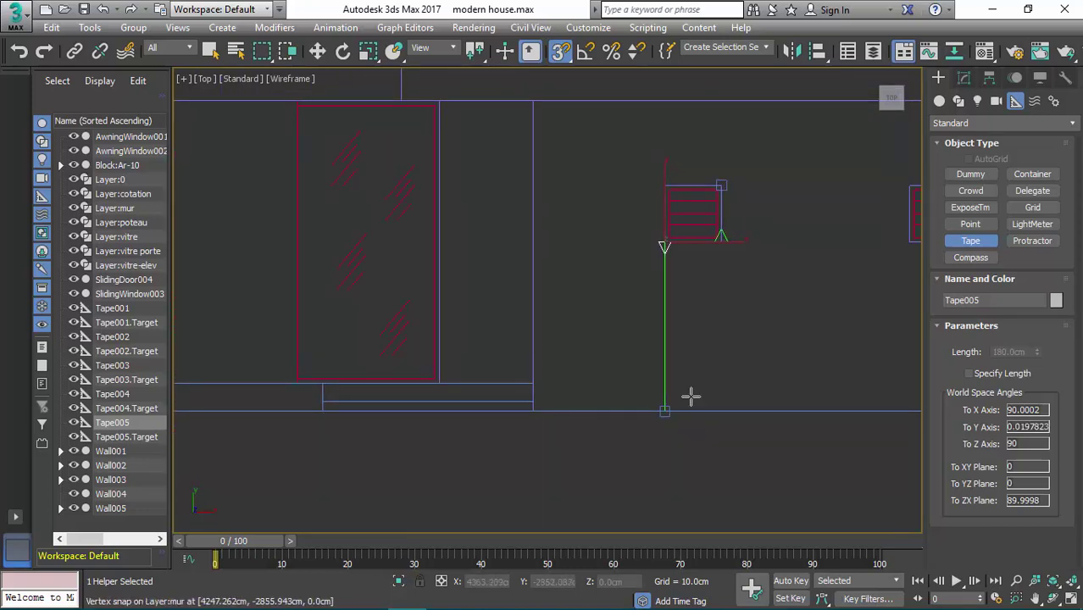
mouse_move(691, 397)
middle_mouse_down()
mouse_move(649, 383)
mouse_move(605, 394)
middle_mouse_up()
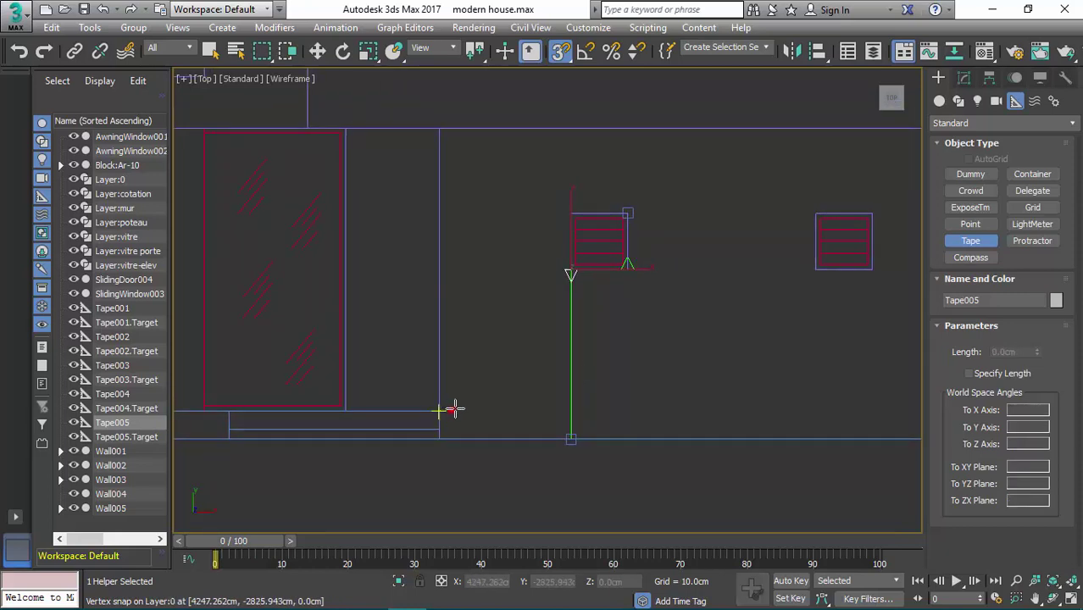
left_click_drag(447, 406, 472, 263)
- Compare the ground-floor plan with the side elevation, examining the wide window and the two small louvred windows on that facade
scroll(471, 264, "down", 5)
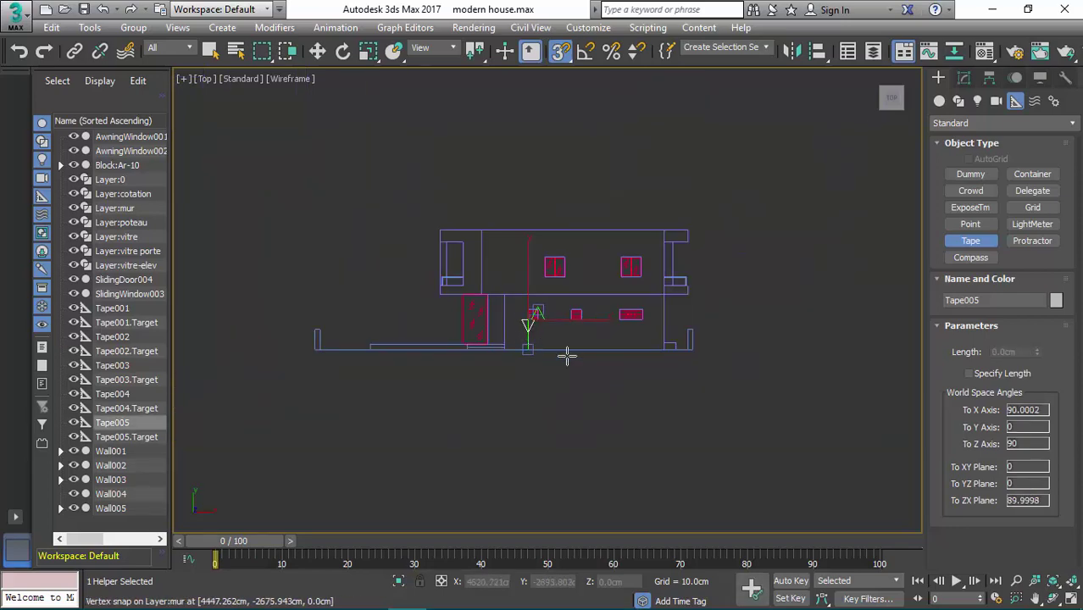
scroll(566, 356, "down", 2)
scroll(496, 284, "up", 6)
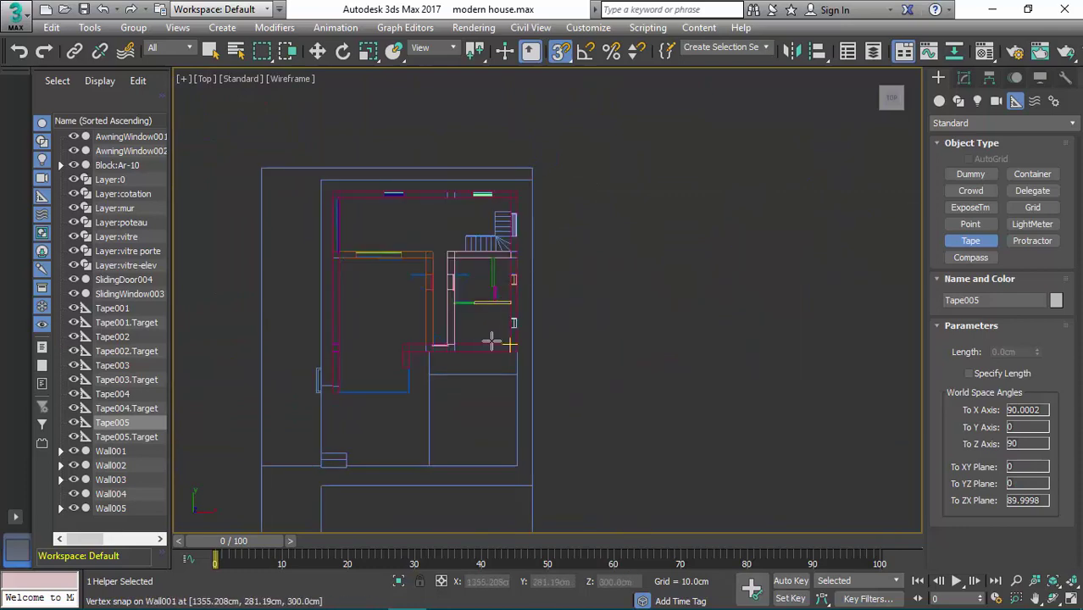
middle_click_drag(492, 339, 573, 283)
scroll(557, 308, "down", 5)
mouse_move(607, 333)
middle_mouse_down()
mouse_move(471, 259)
mouse_move(397, 201)
middle_mouse_up()
scroll(506, 285, "up", 2)
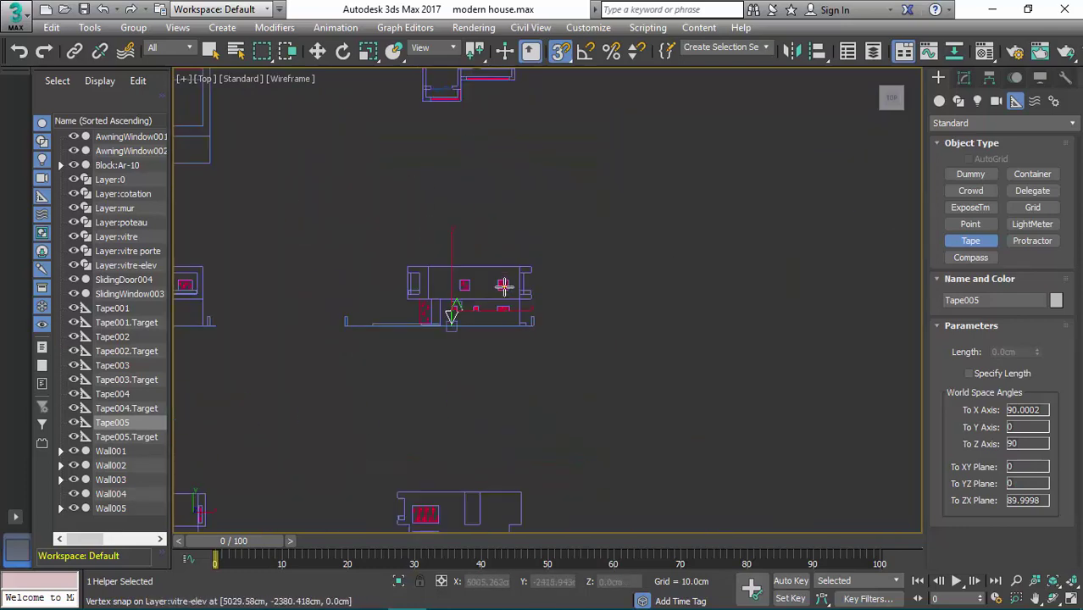
scroll(484, 387, "up", 8)
scroll(501, 340, "up", 2)
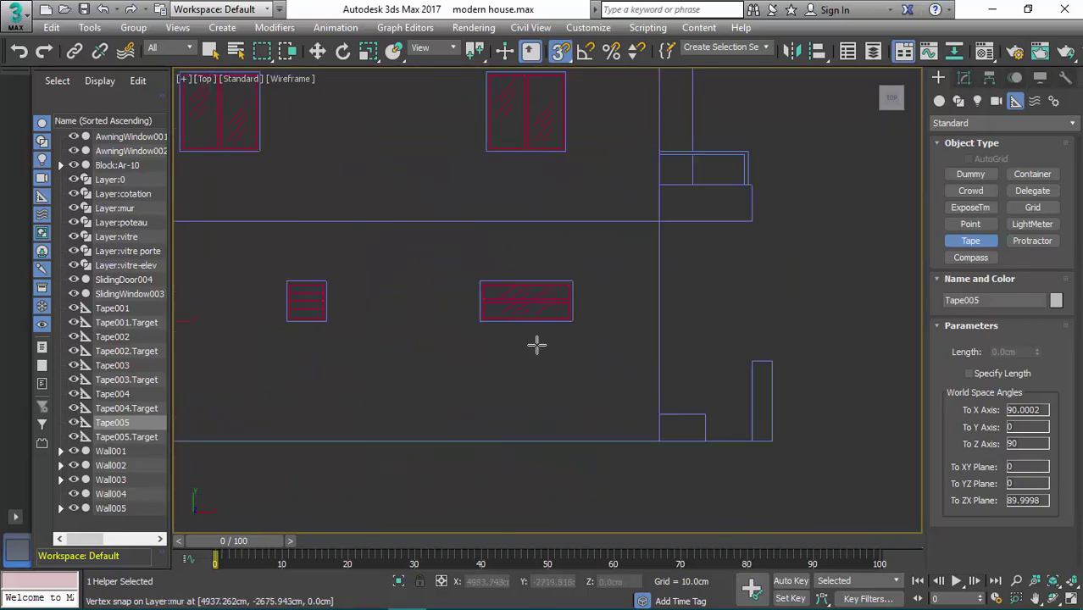
scroll(537, 344, "up", 2)
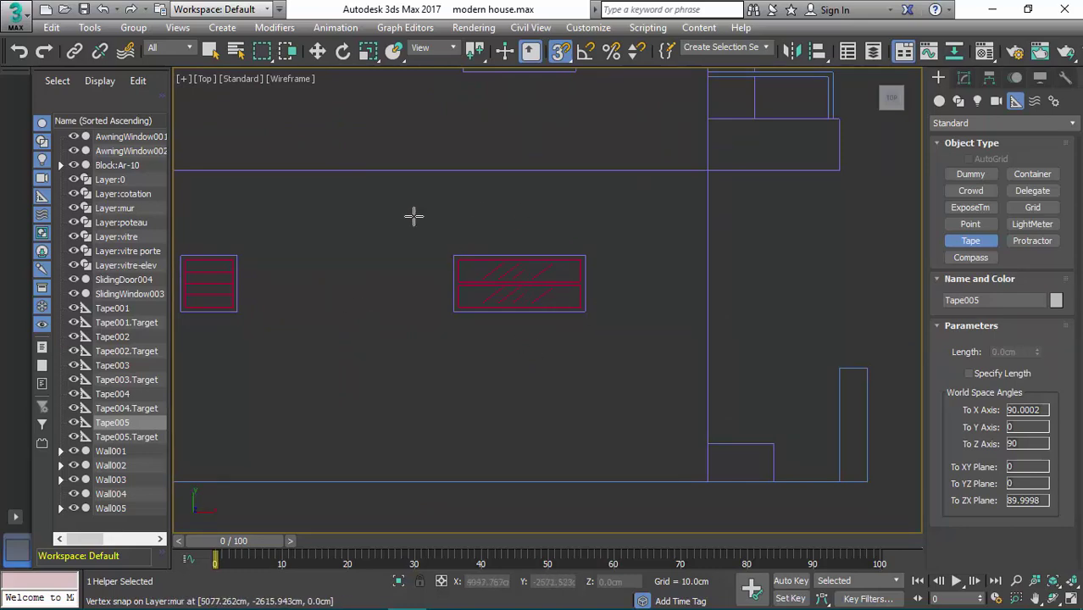
middle_click_drag(434, 253, 472, 273)
scroll(471, 273, "down", 3)
middle_click_drag(333, 286, 452, 306)
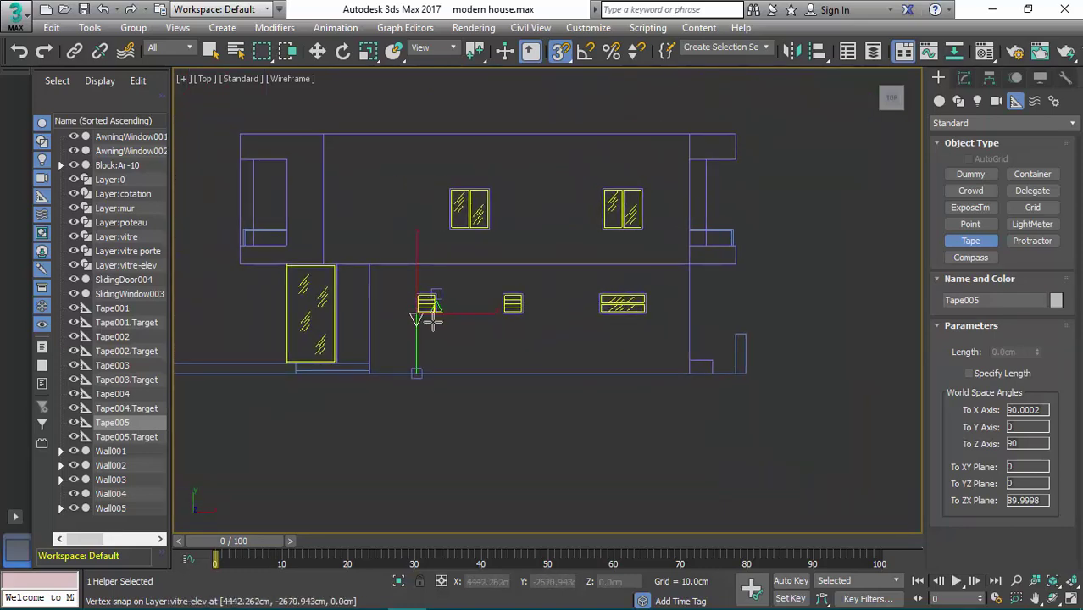
- Return to the Perspective view of the side wall's three windows and exit the Tape tool
scroll(433, 322, "down", 4)
scroll(446, 321, "up", 2)
middle_click_drag(411, 231, 473, 333)
scroll(473, 330, "down", 2)
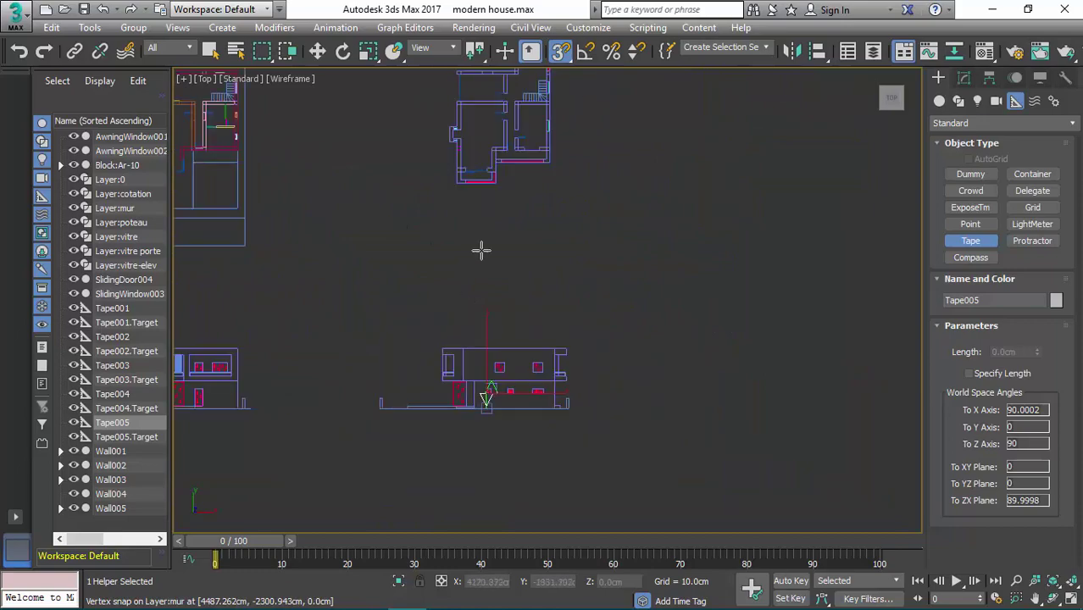
scroll(481, 250, "down", 4)
middle_click_drag(572, 178, 766, 233)
scroll(544, 268, "up", 10)
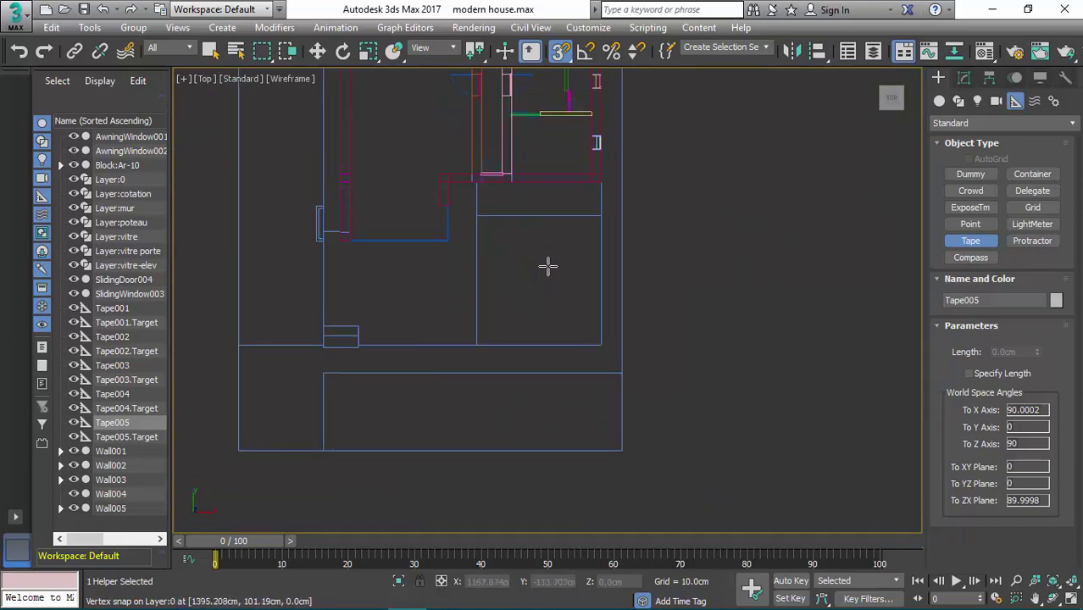
key("p")
scroll(513, 280, "up", 7)
middle_click_drag(512, 424, 630, 293)
scroll(562, 361, "up", 4)
right_click(603, 440)
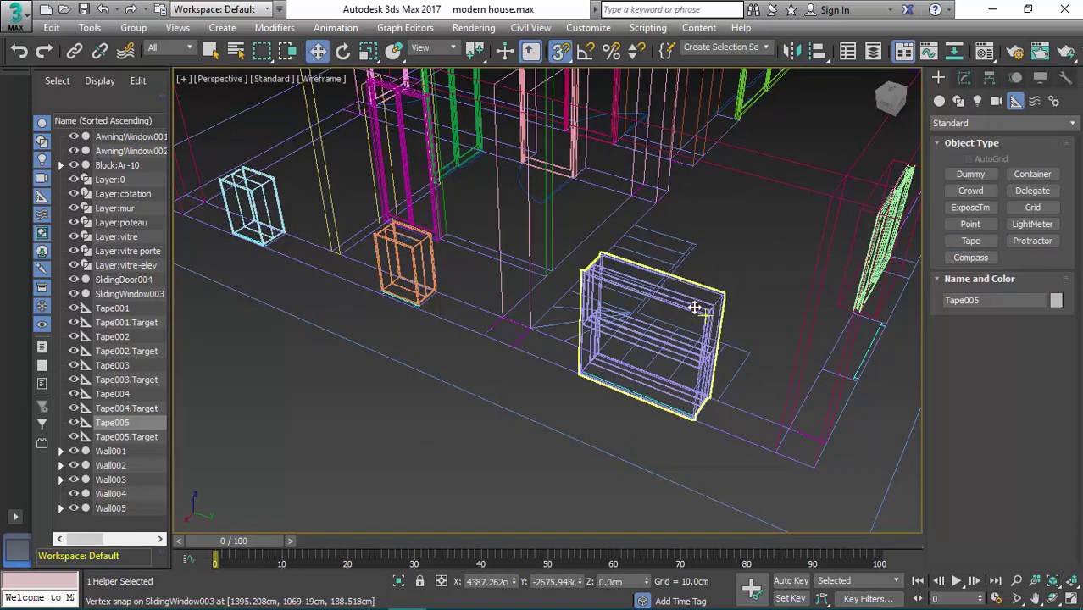
- Set the side wall's wide sliding window to 60 cm high and 7 cm deep, and raise it to Z 150 cm
left_click(694, 308)
left_click(962, 78)
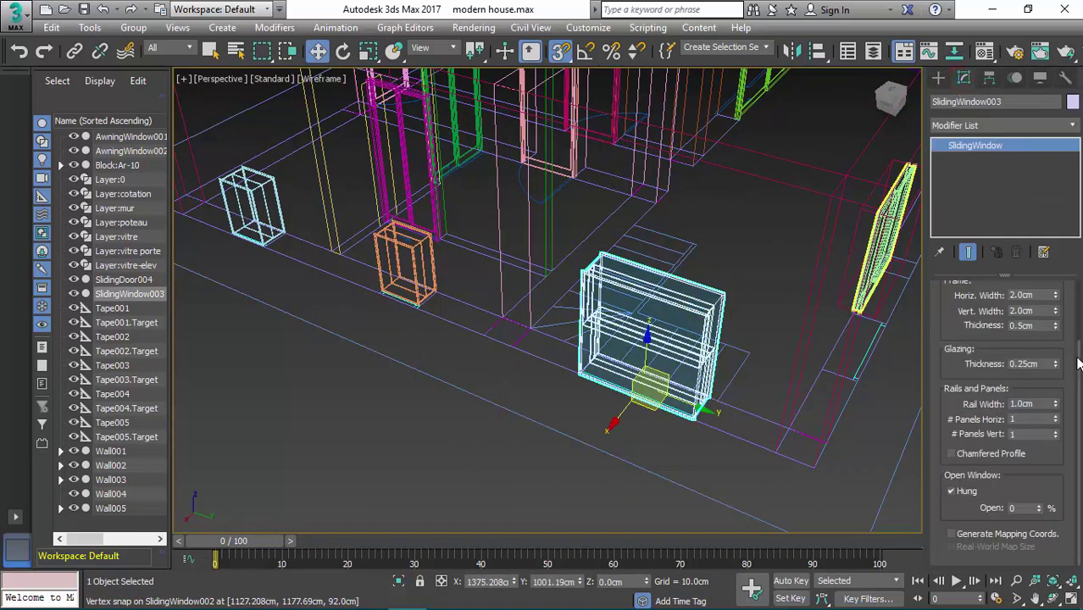
scroll(1034, 319, "up", 3)
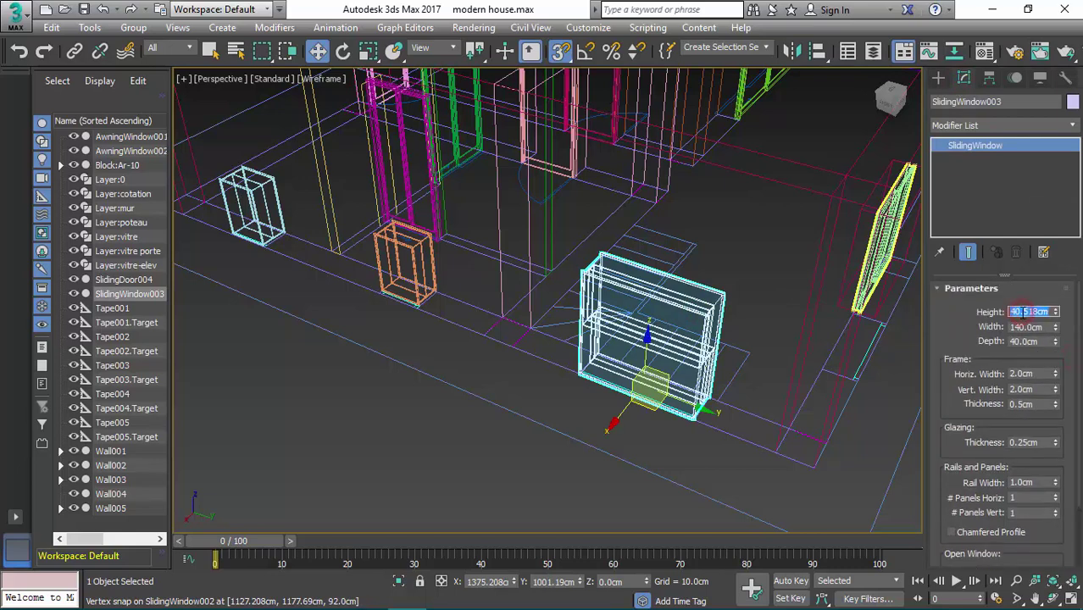
key("Return")
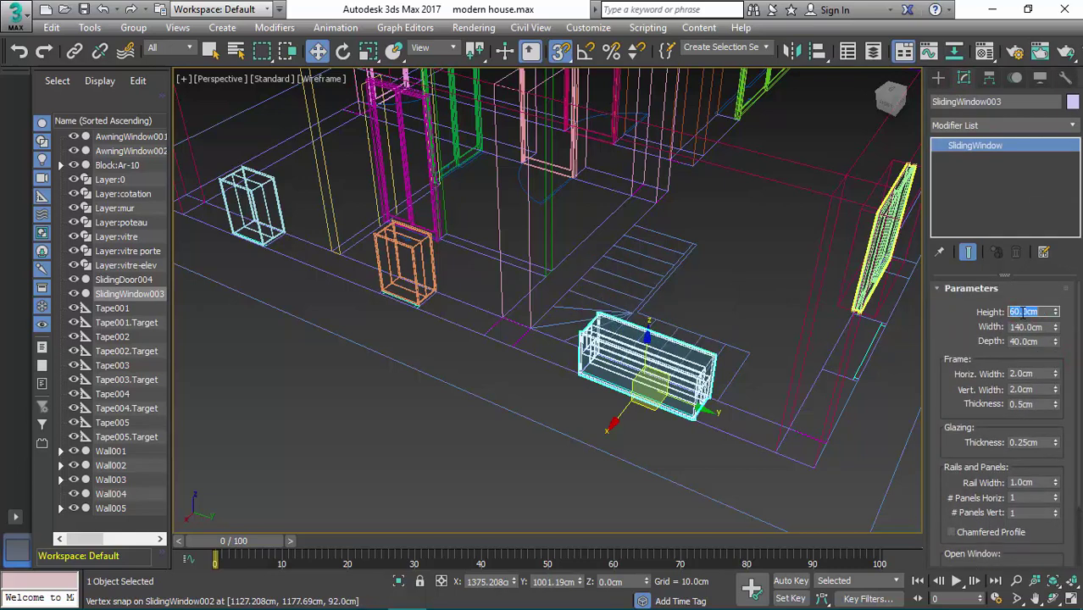
double_click(1043, 342)
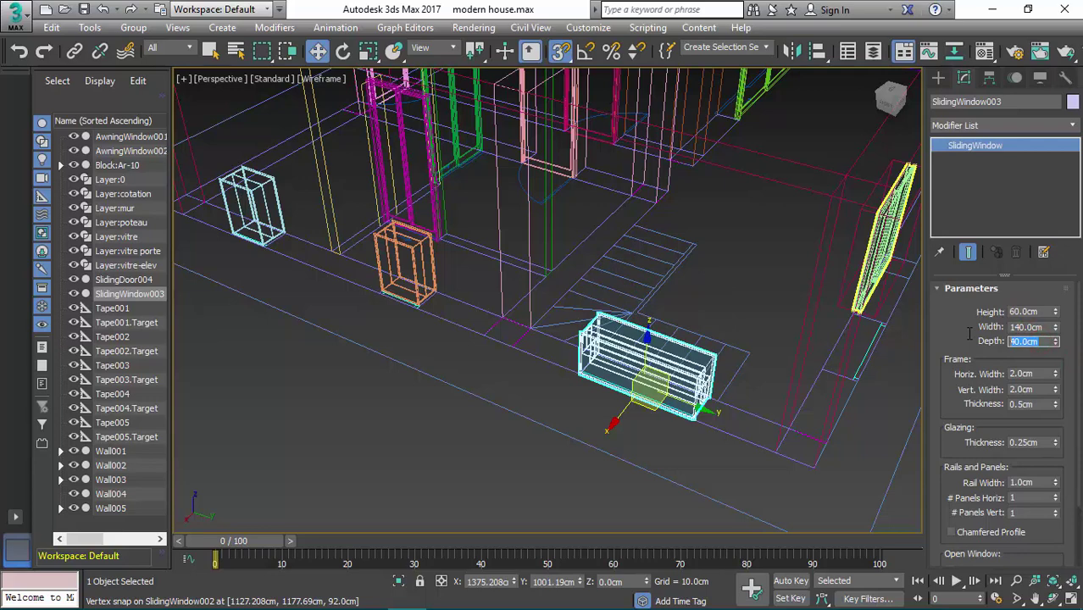
key("Return")
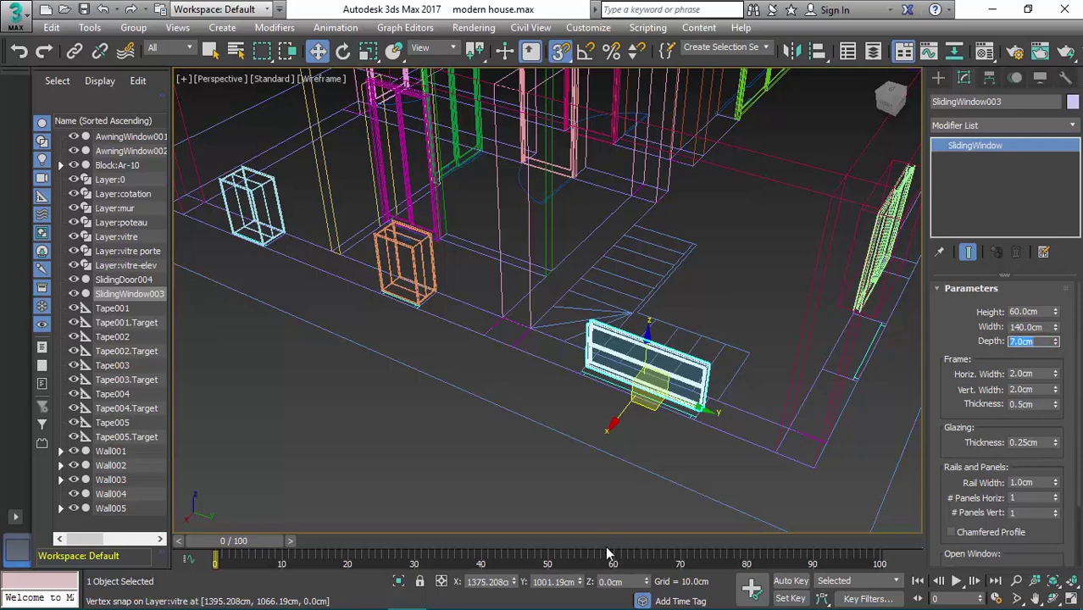
double_click(632, 582)
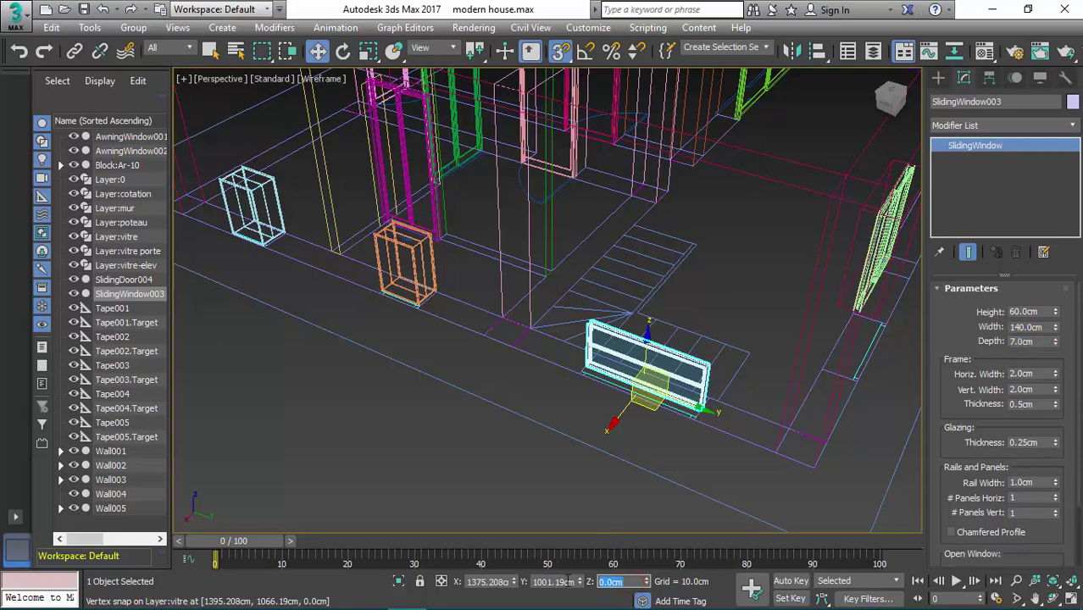
type("150")
key("Return")
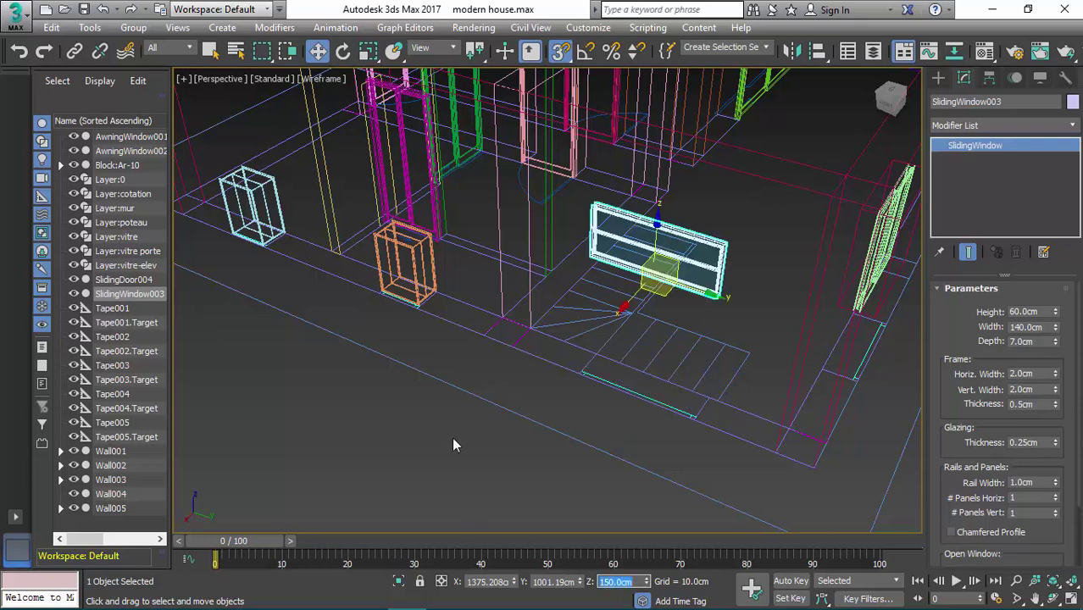
- Raise the small awning window nearest the wide sliding window to Z 150 cm
left_click(431, 270)
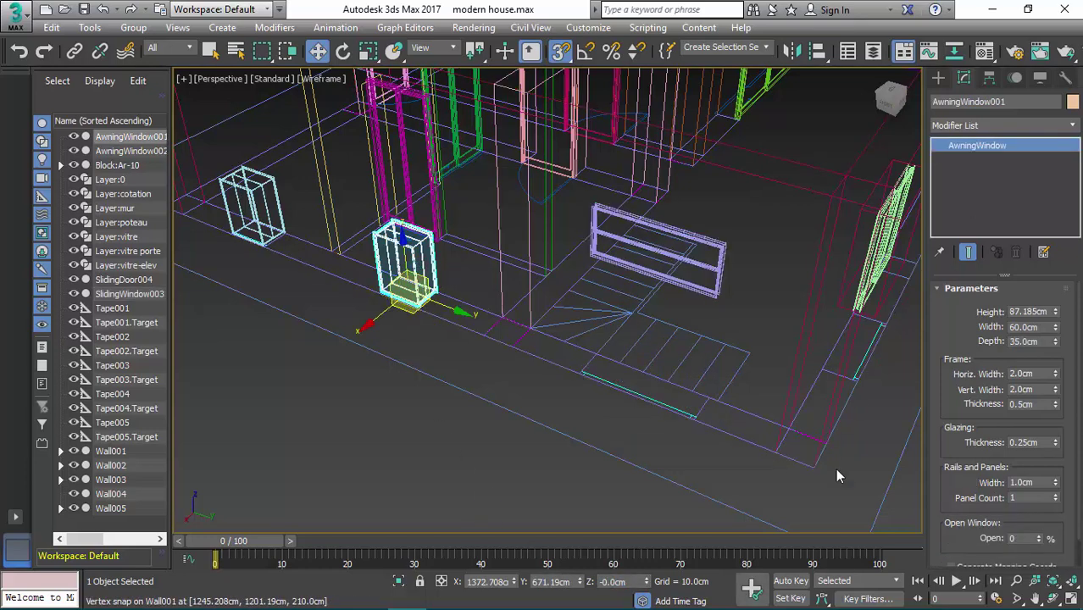
double_click(634, 582)
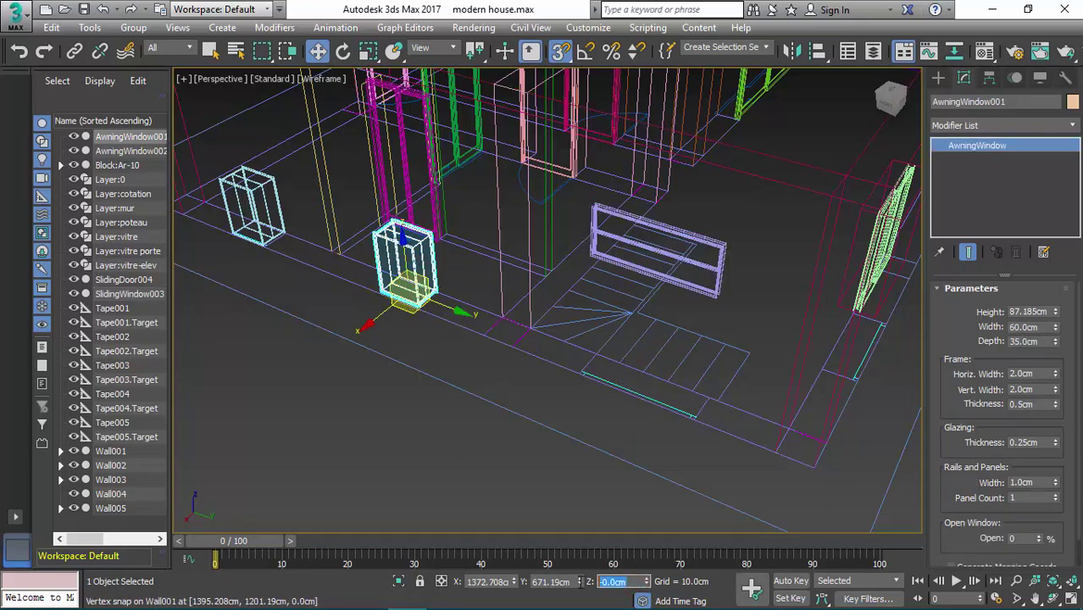
key("Return")
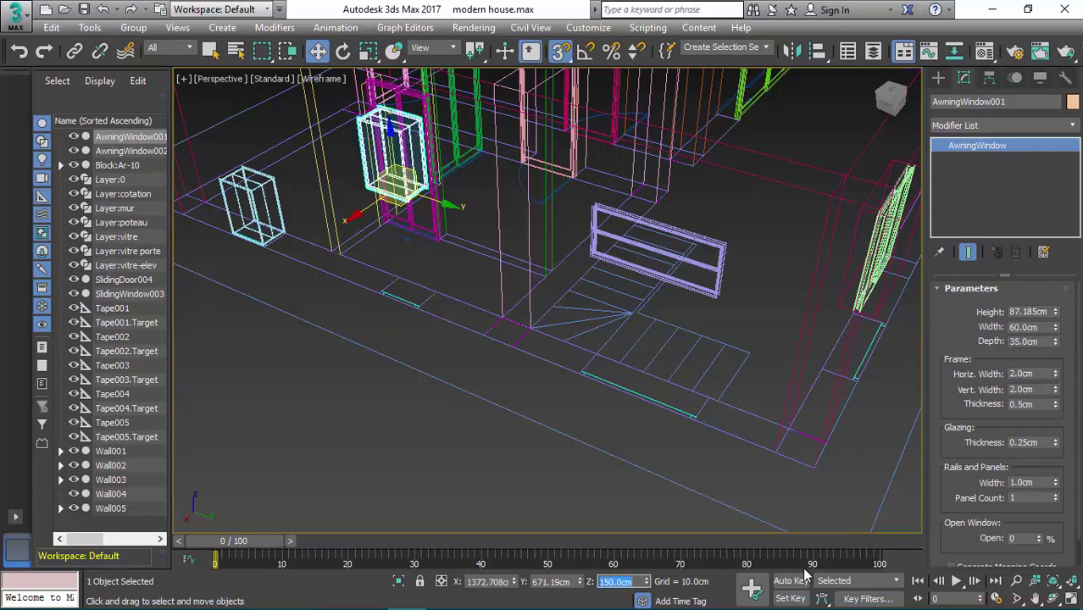
- Set the raised awning window's height to 60 cm and its depth to 7 cm
double_click(1039, 313)
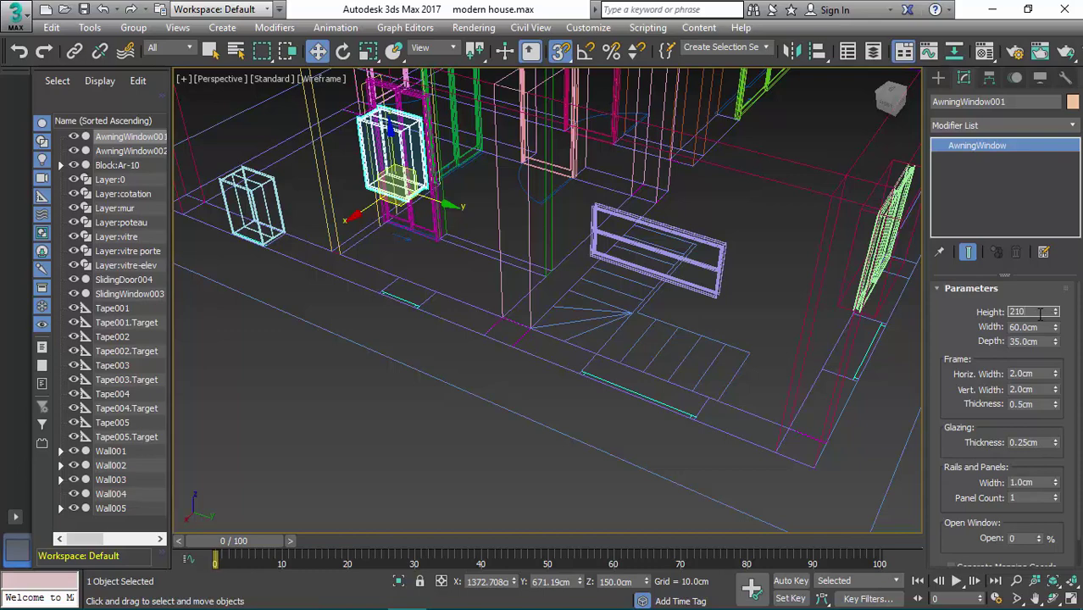
key("Tab")
key("Tab")
type("7")
key("Return")
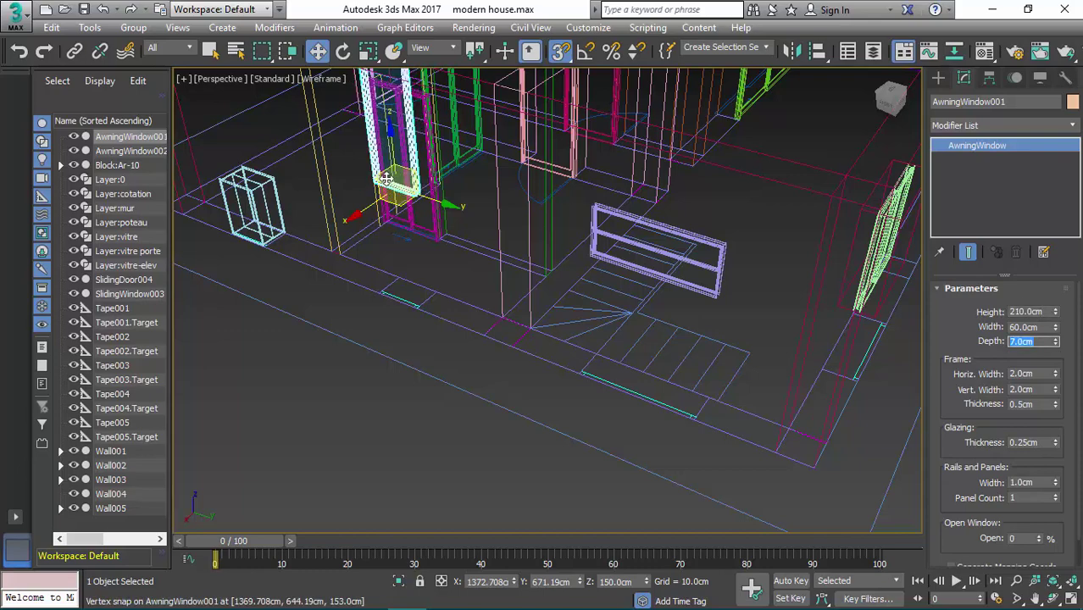
middle_click_drag(412, 212, 475, 302)
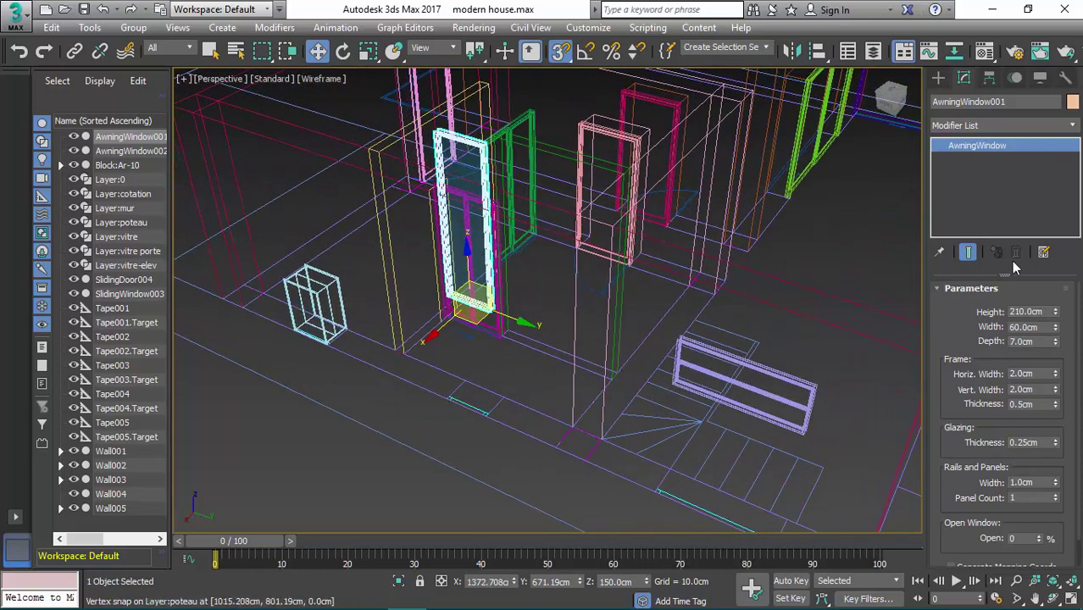
double_click(1029, 313)
key("Return")
- Divide the raised awning window into 4 panels and open them to 81%
scroll(543, 195, "up", 4)
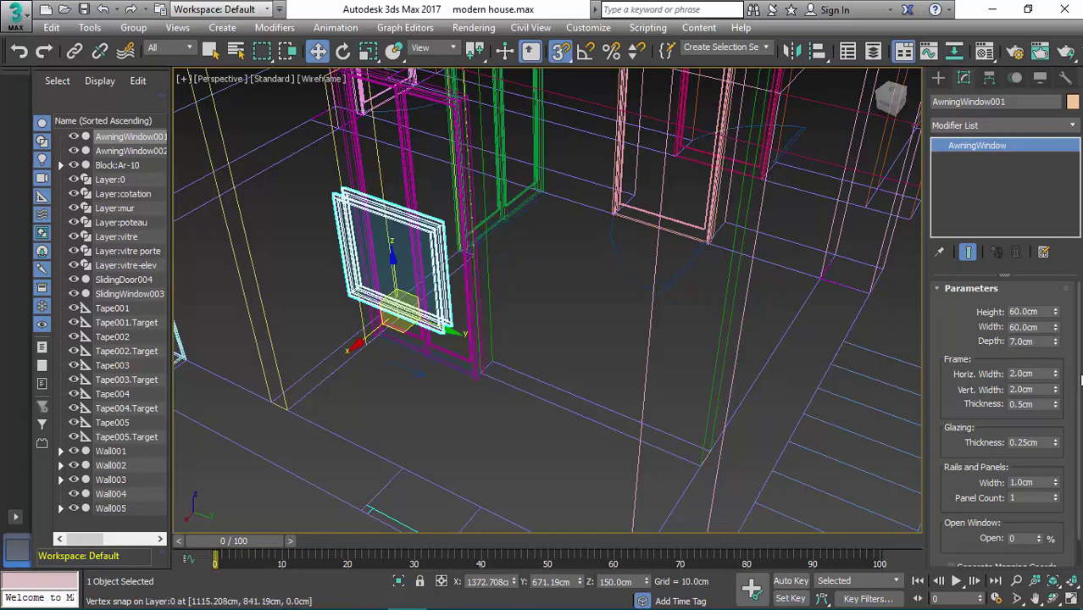
scroll(1078, 377, "down", 2)
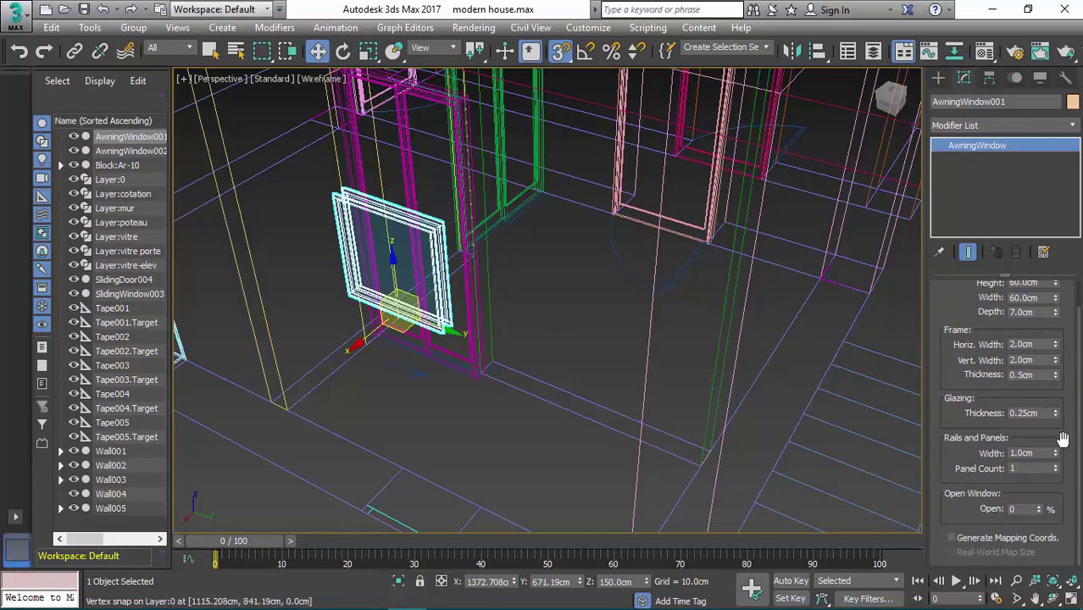
left_click_drag(1041, 510, 1033, 488)
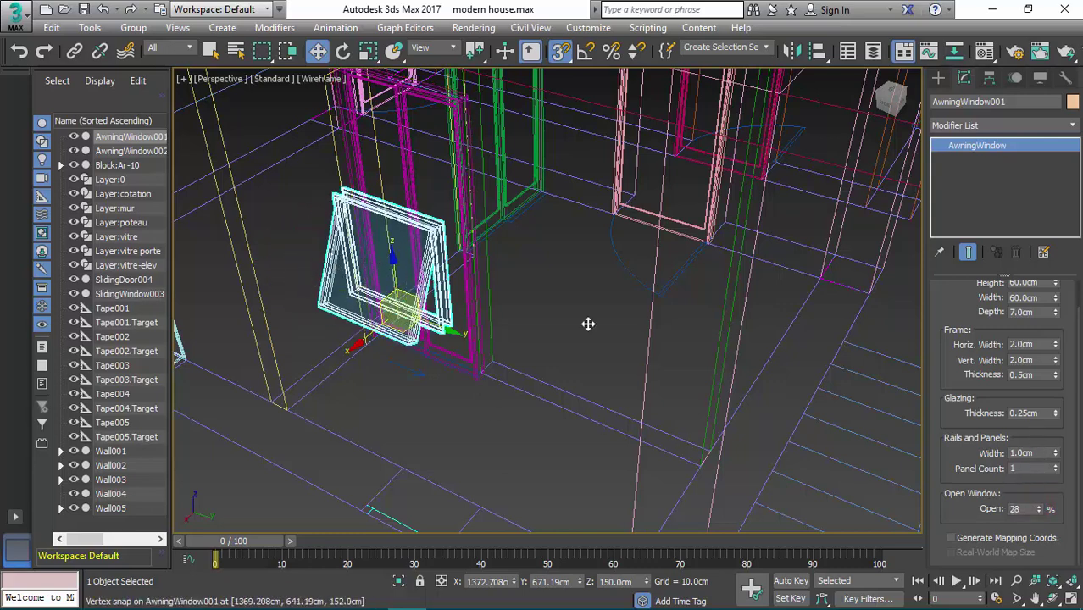
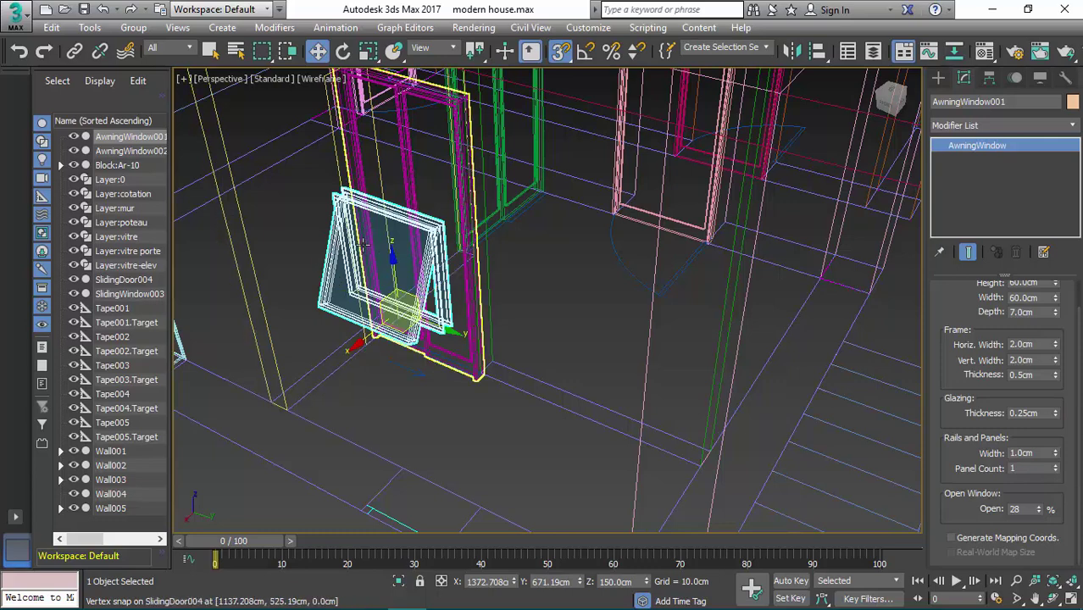
left_click(1056, 465)
left_click(1056, 465)
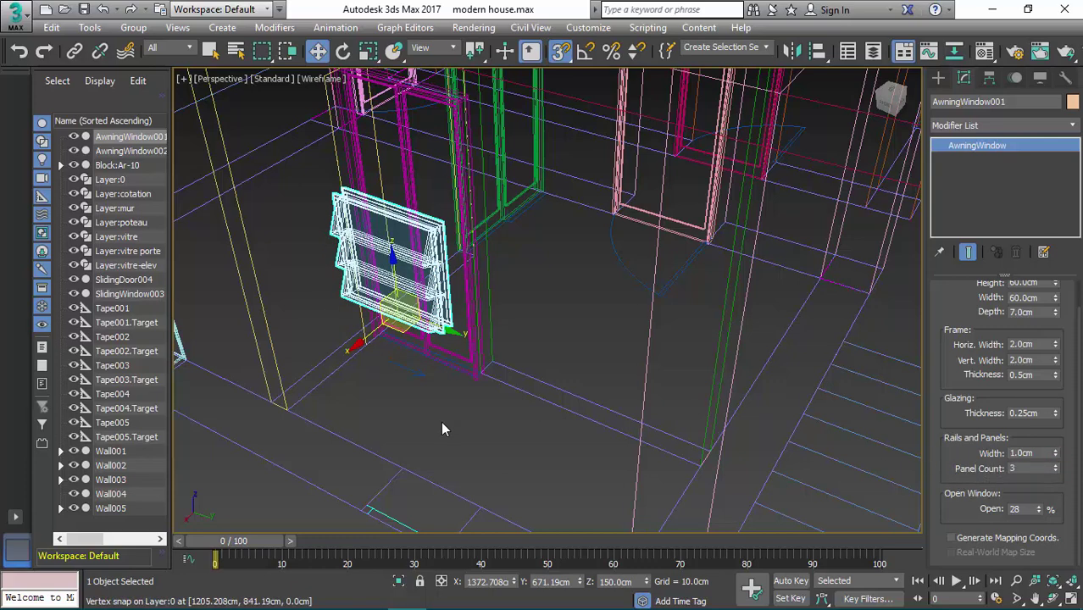
middle_click_drag(483, 433, 636, 420, "alt")
scroll(373, 314, "up", 4)
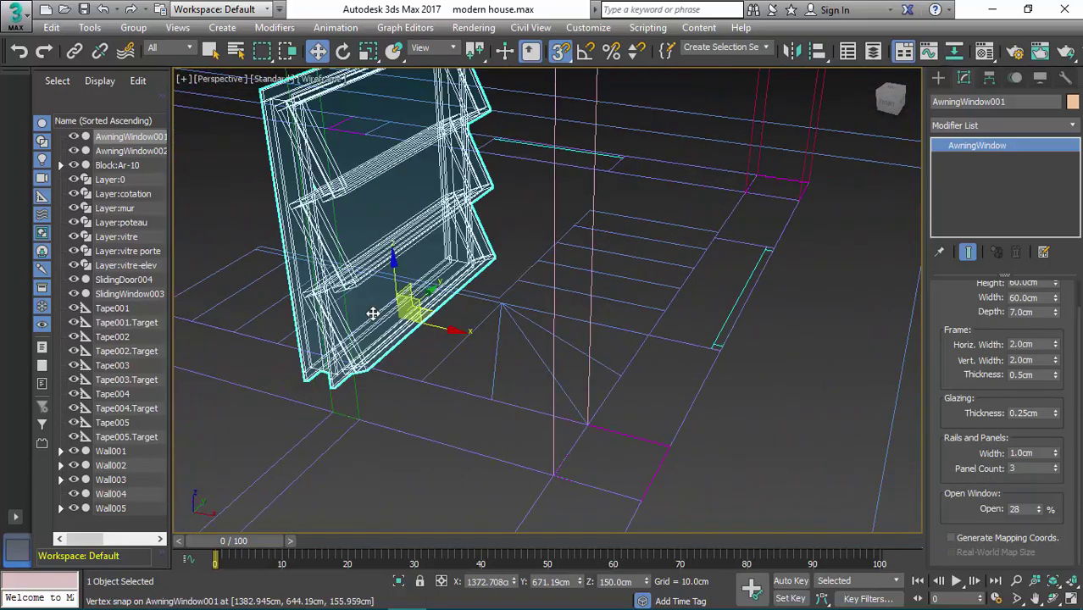
left_click(1057, 468)
middle_click_drag(822, 399, 419, 358, "alt")
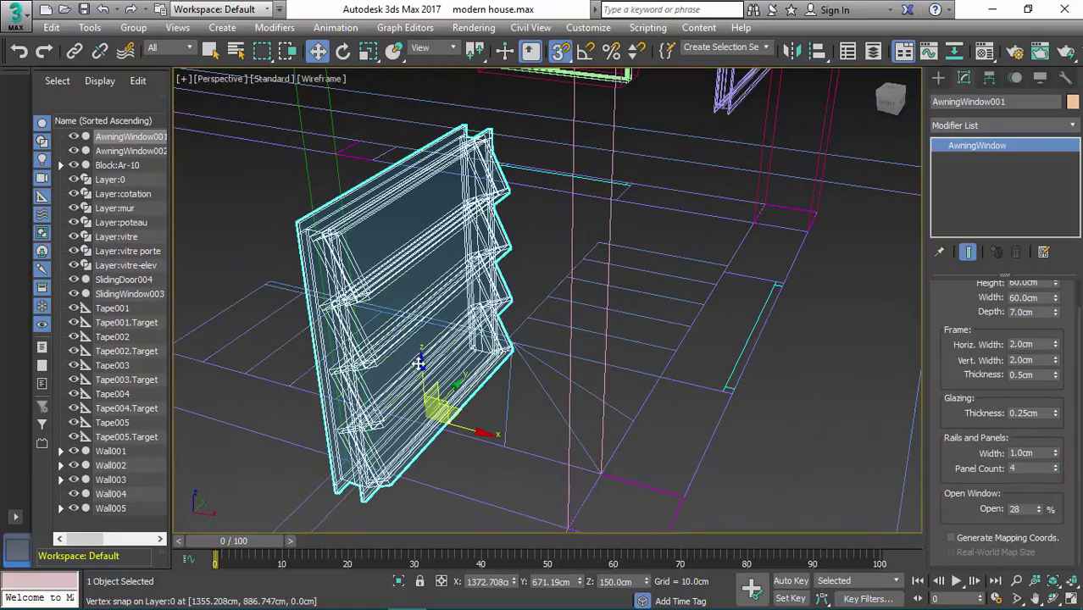
left_click_drag(1050, 510, 1042, 484)
left_click_drag(1044, 459, 1045, 466)
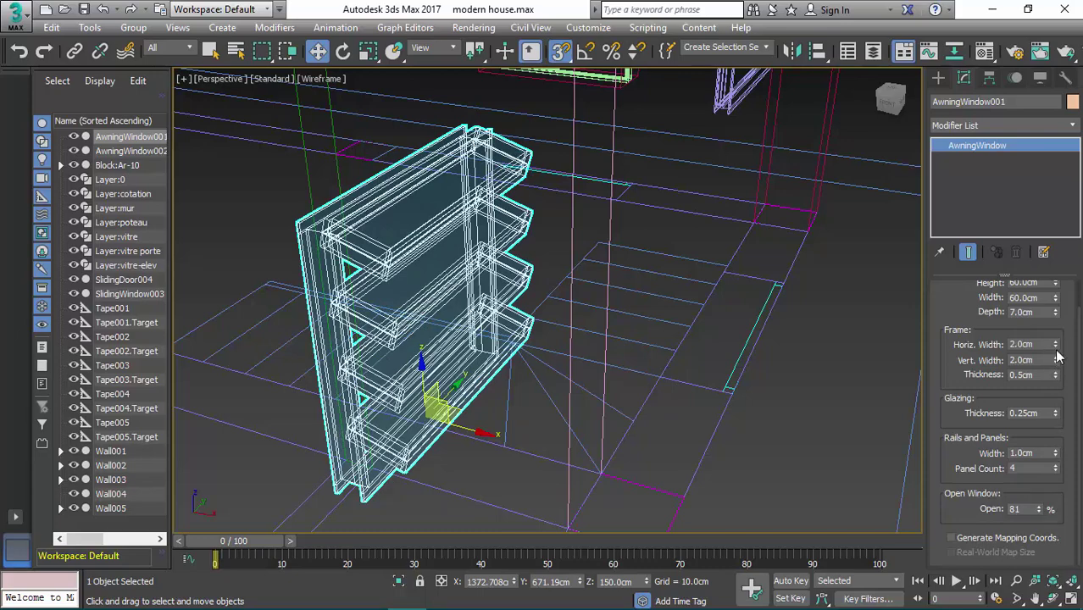
- Set the louvred window's frame to 3.22 cm horizontal width, 2.68 cm vertical width and 1.32 cm thickness, and close its panels to 0%
left_click_drag(1057, 348, 1035, 303)
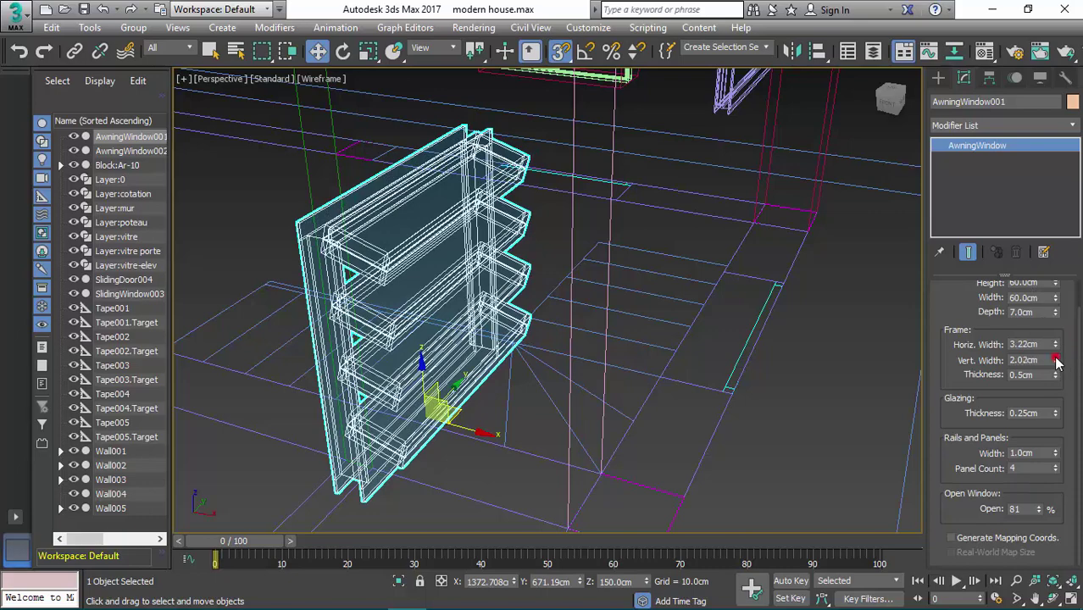
left_click_drag(1057, 362, 1044, 330)
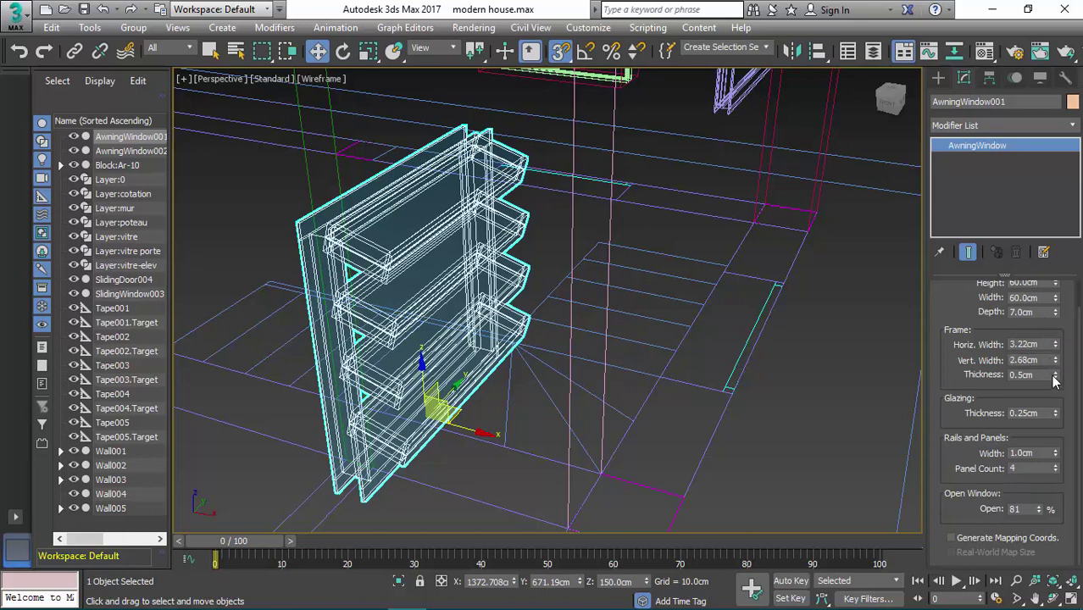
left_click_drag(1057, 376, 1042, 307)
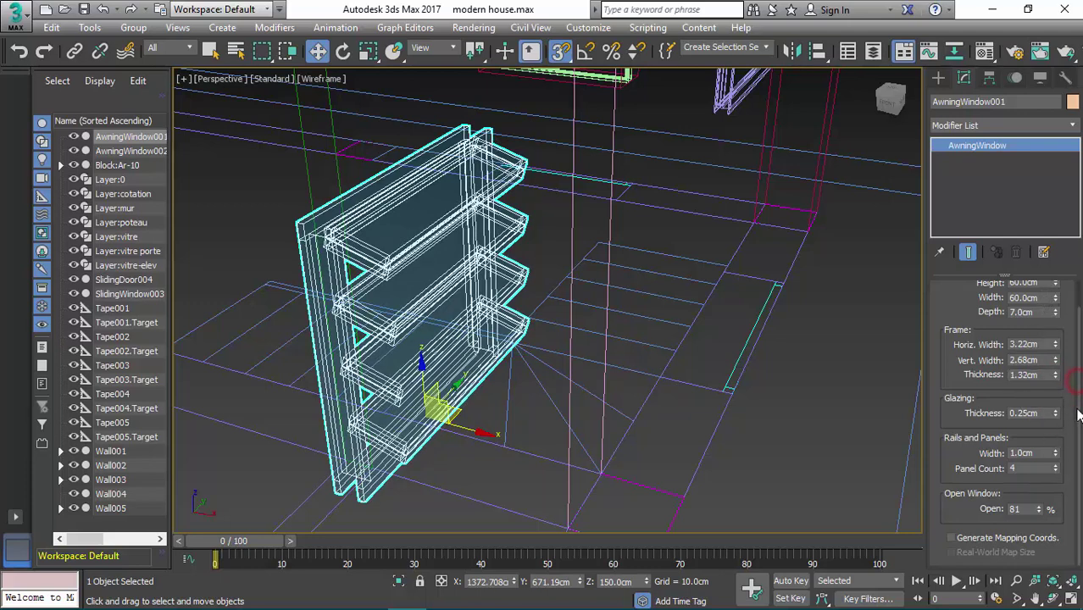
left_click_drag(1046, 510, 1046, 580)
scroll(487, 206, "down", 6)
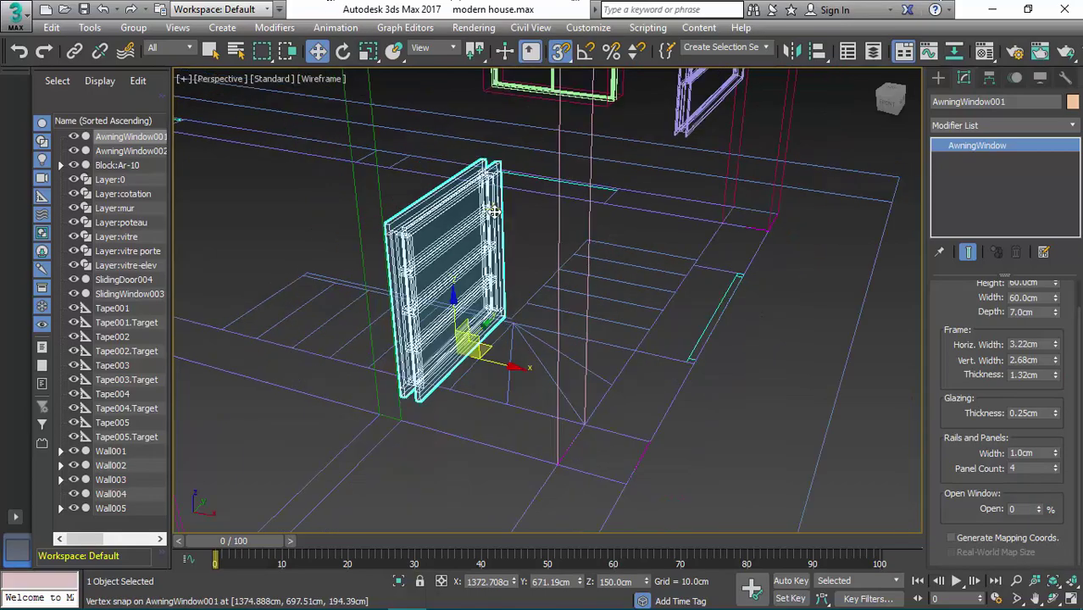
- Set the other small awning window on the side wall to 60 cm high and 7 cm deep
middle_click_drag(471, 194, 540, 142)
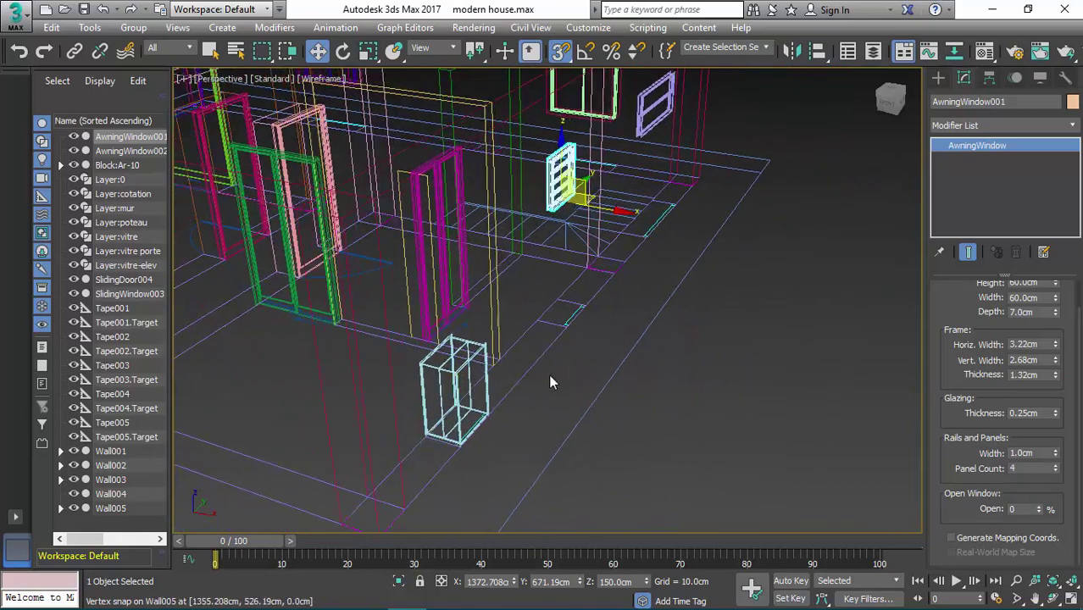
middle_click_drag(549, 373, 382, 343, "alt")
middle_click_drag(382, 344, 479, 369)
left_click(452, 342)
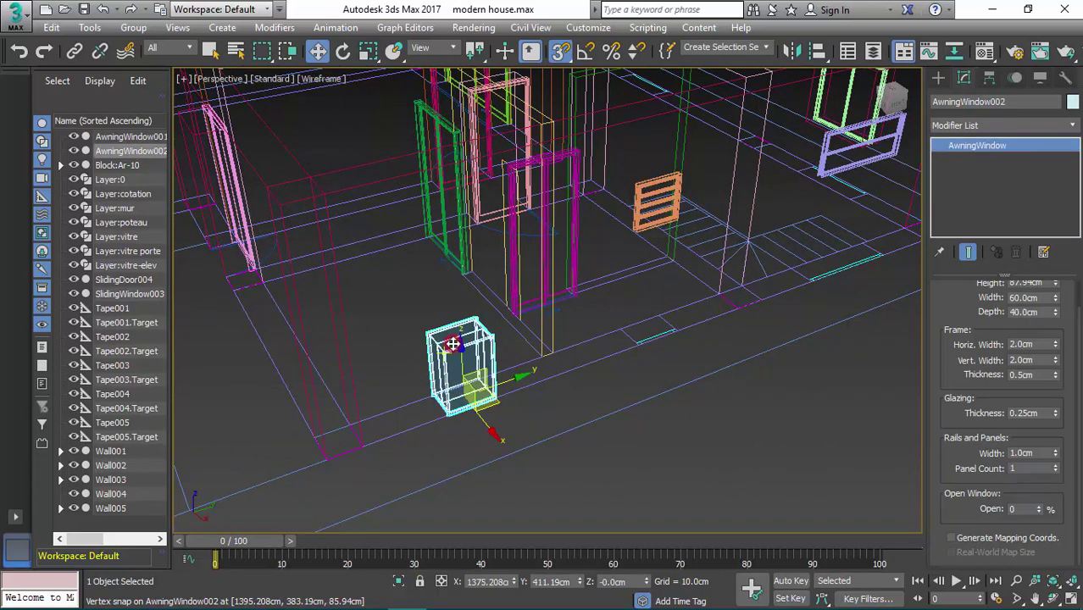
left_click_drag(1080, 306, 1077, 282)
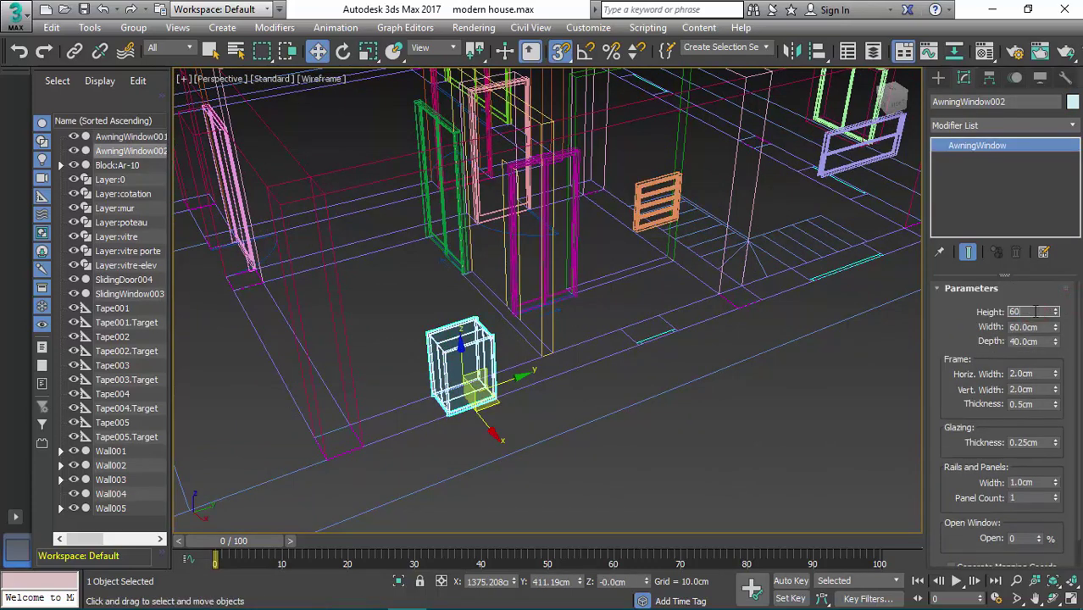
key("Tab")
key("Tab")
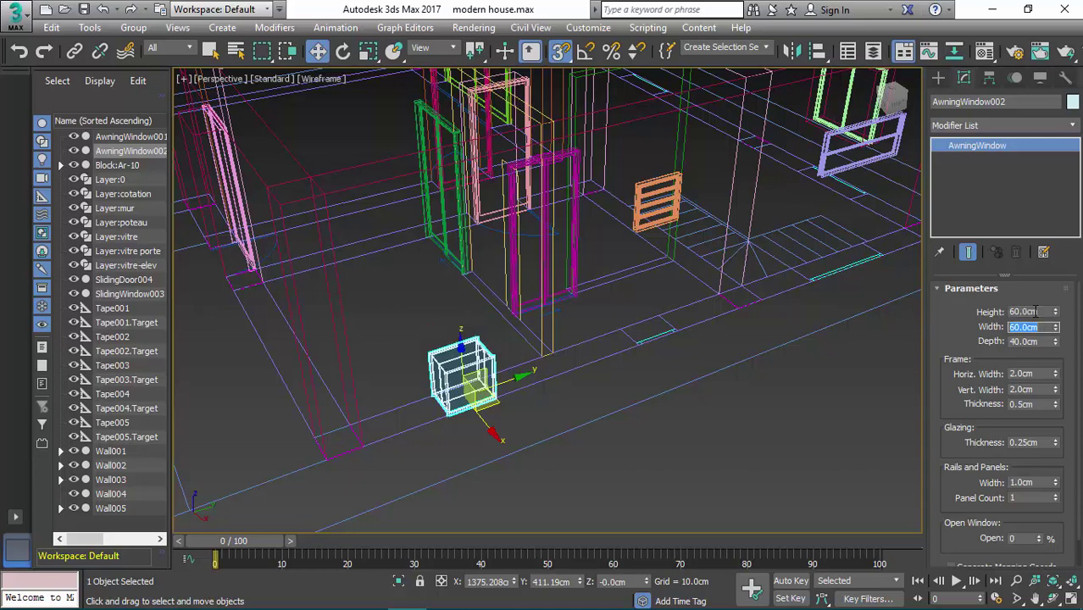
key("Return")
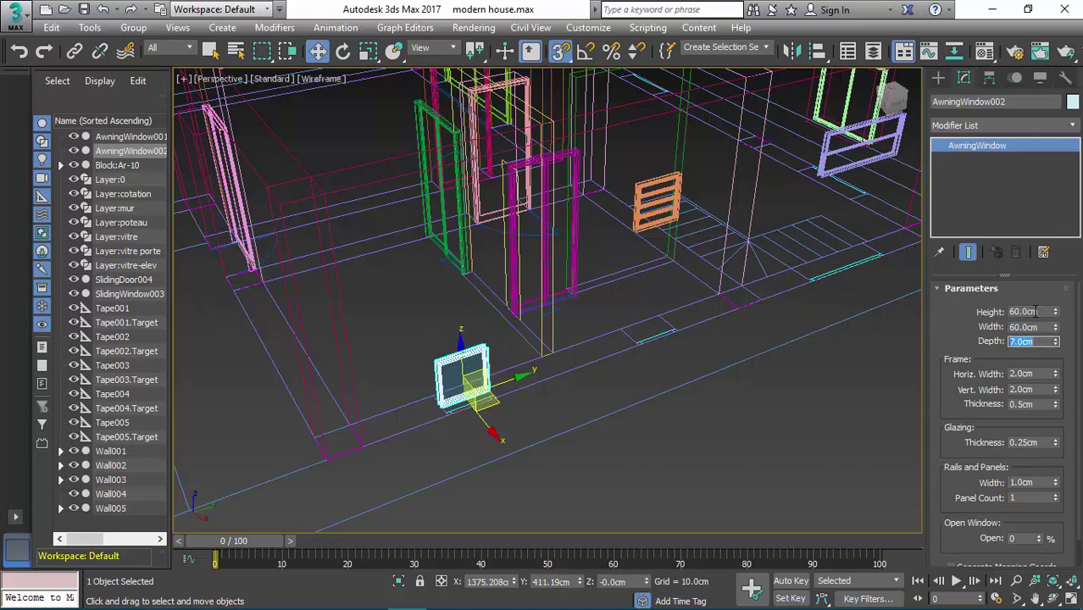
- Raise the second awning window to Z 150 cm and divide it into 4 panels
double_click(631, 582)
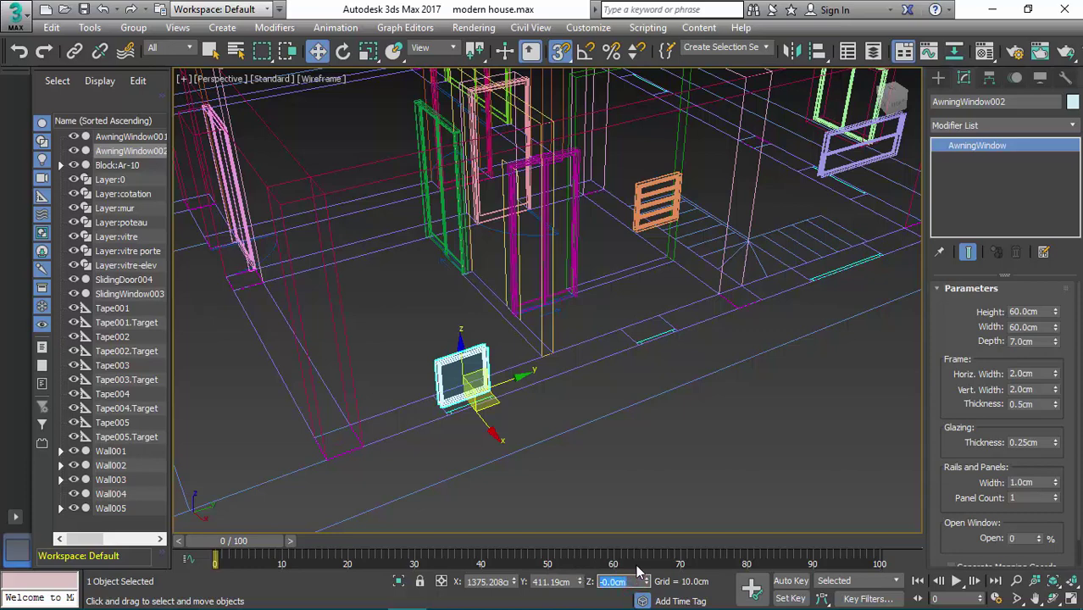
key("Return")
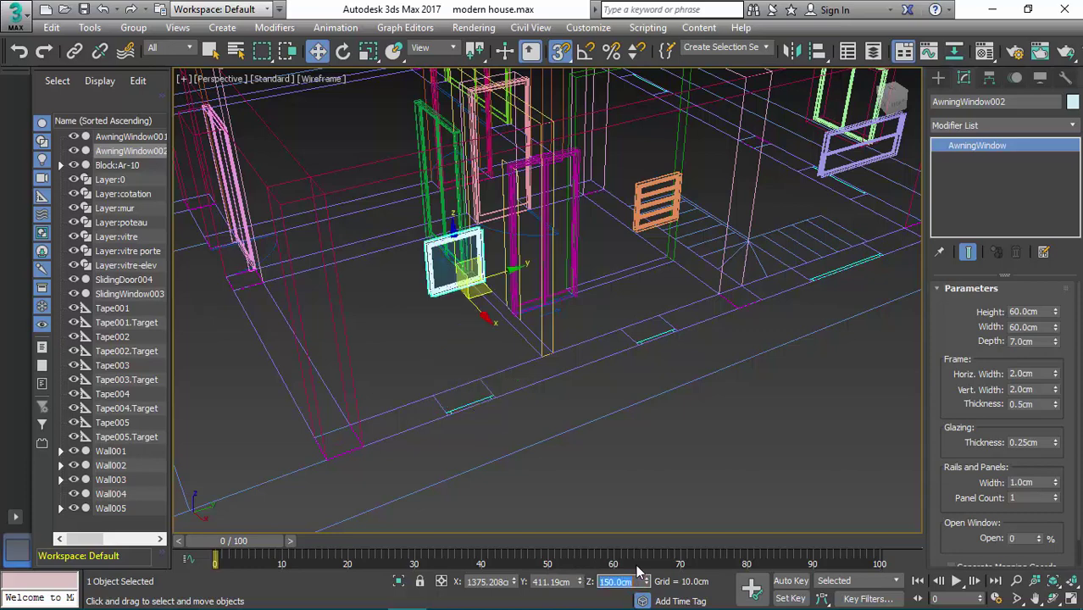
middle_click_drag(521, 397, 555, 416, "alt")
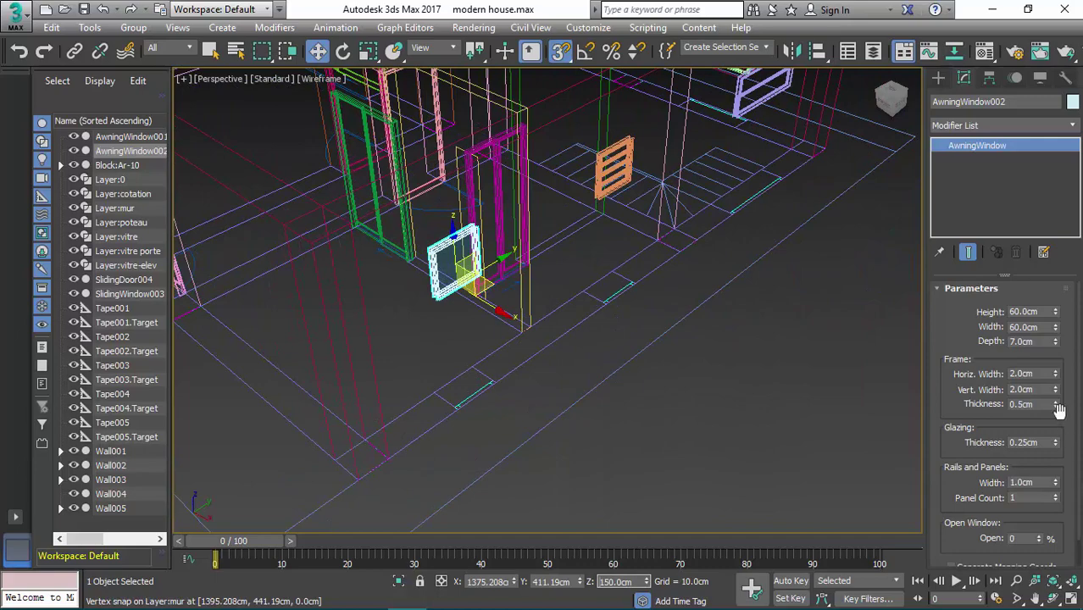
left_click(1056, 496)
left_click(1056, 495)
left_click(1056, 495)
middle_click_drag(378, 350, 526, 361)
scroll(406, 361, "down", 3)
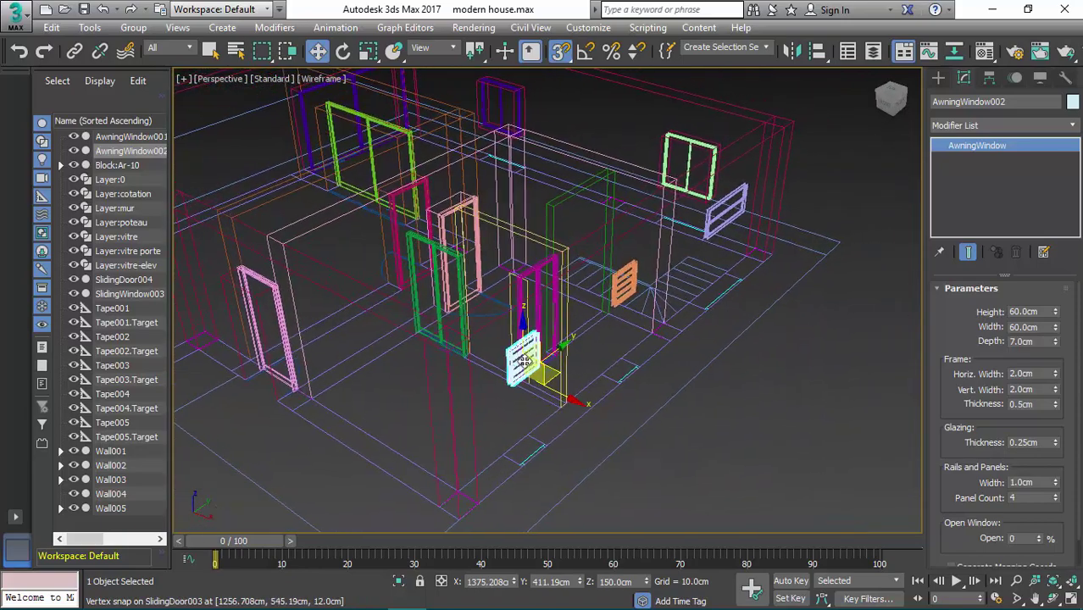
- Deselect the window and switch the Perspective view from wireframe to shaded display with edged faces to check the ground floor
left_click(737, 437)
mouse_move(460, 362)
middle_mouse_down("alt")
mouse_move(443, 365)
mouse_move(487, 366)
mouse_move(419, 369)
mouse_move(460, 385)
mouse_move(519, 359)
middle_mouse_up("alt")
key("F3")
middle_click_drag(619, 386, 598, 387)
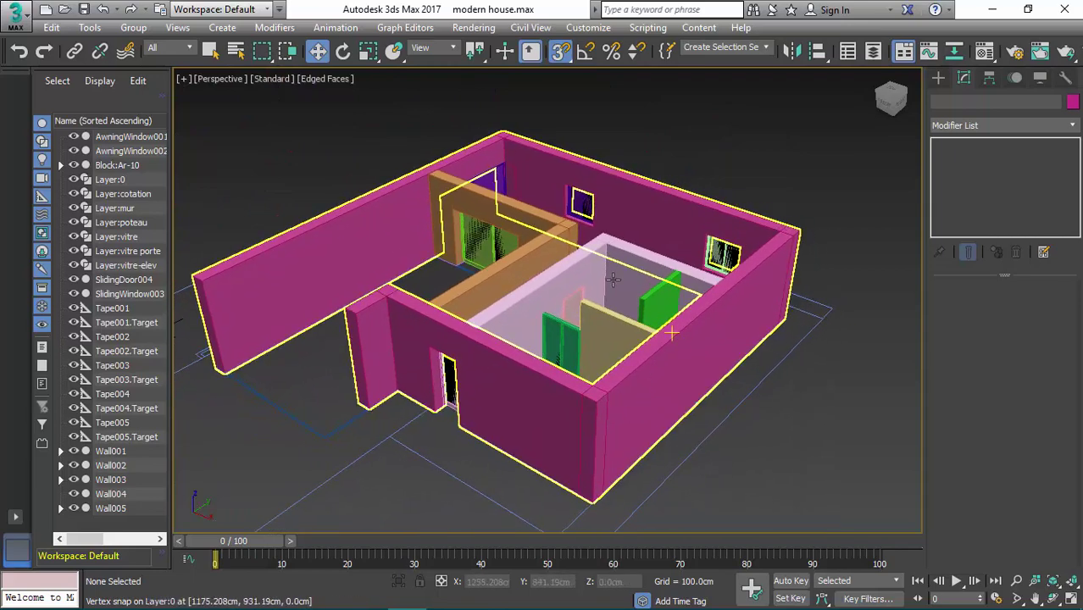
- Examine the shaded walls, sliding door and windows from several sides to find which windows lack an opening in the outer wall
middle_click_drag(675, 393, 607, 403, "alt")
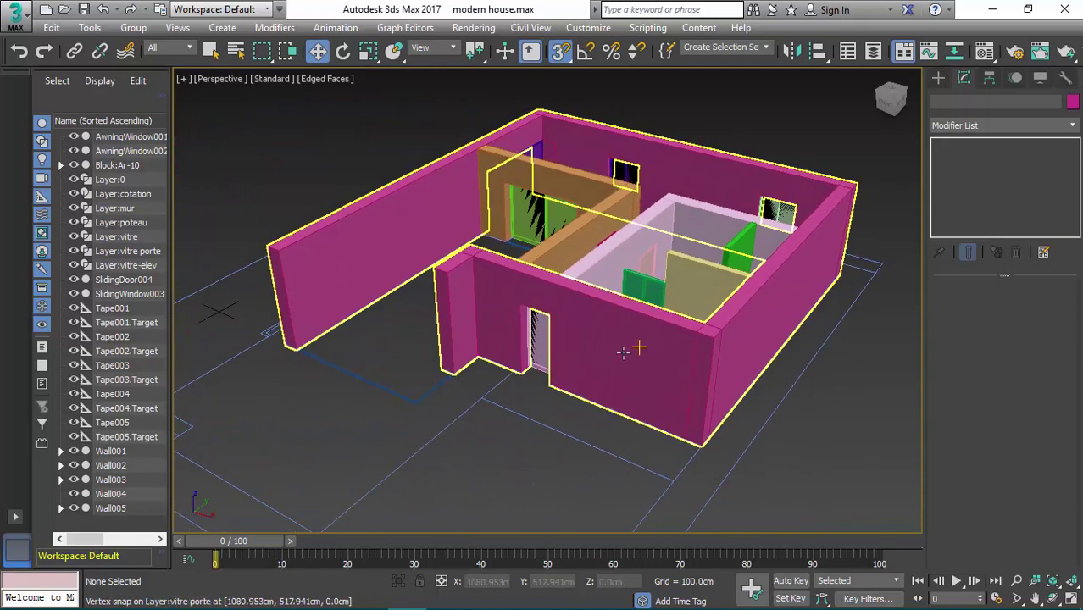
left_click(636, 345)
middle_click_drag(668, 359, 503, 365, "alt")
left_click(678, 301)
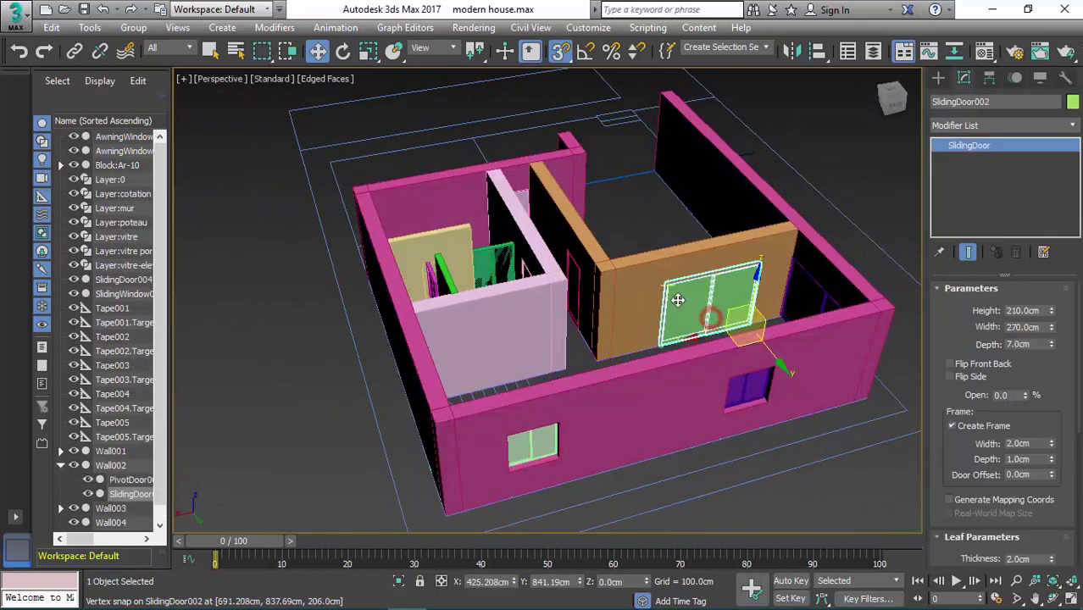
scroll(679, 301, "up", 3)
middle_click_drag(765, 428, 744, 308, "alt")
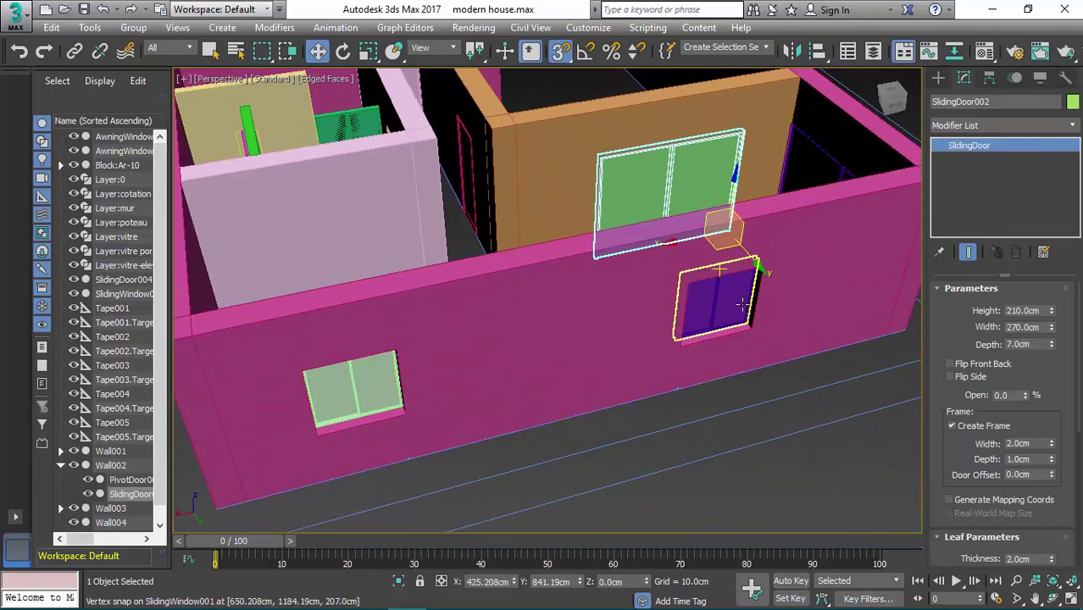
left_click(745, 307)
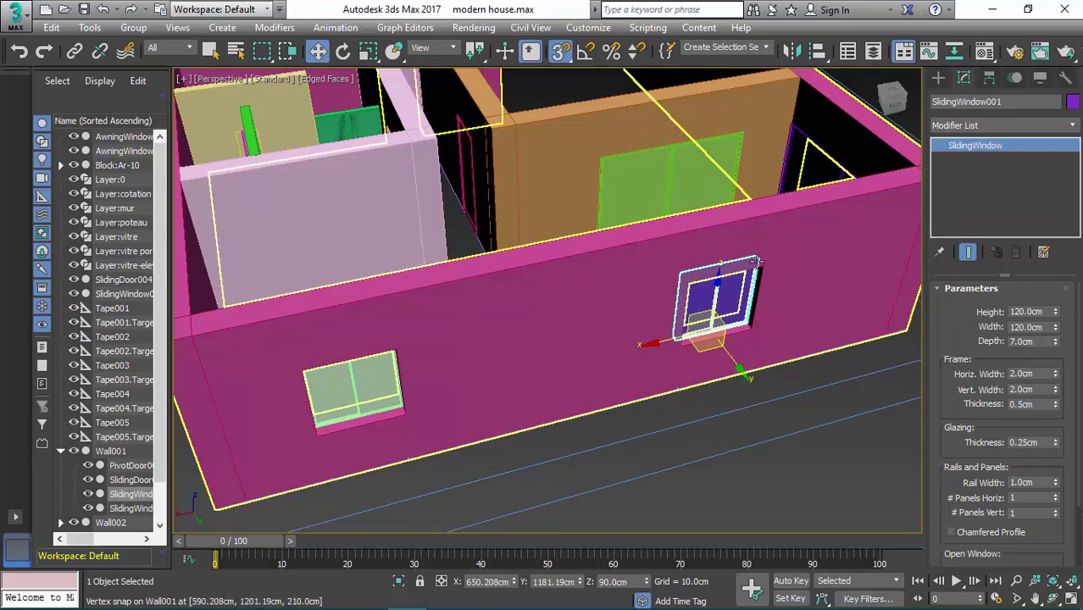
middle_click_drag(688, 278, 609, 344, "alt")
scroll(610, 343, "down", 3)
middle_click_drag(495, 386, 645, 322, "alt")
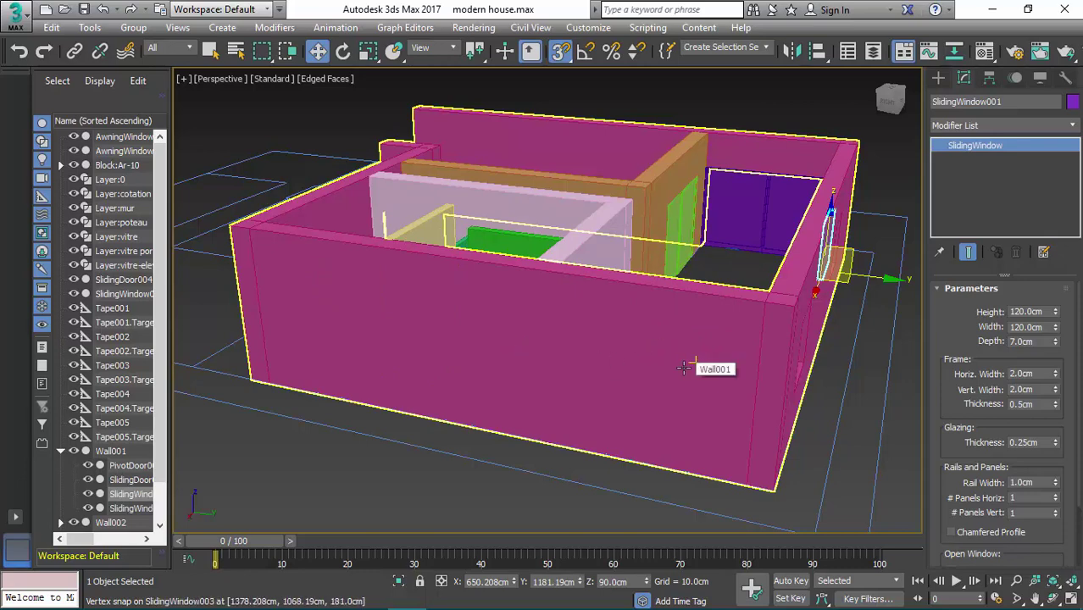
left_click(343, 286)
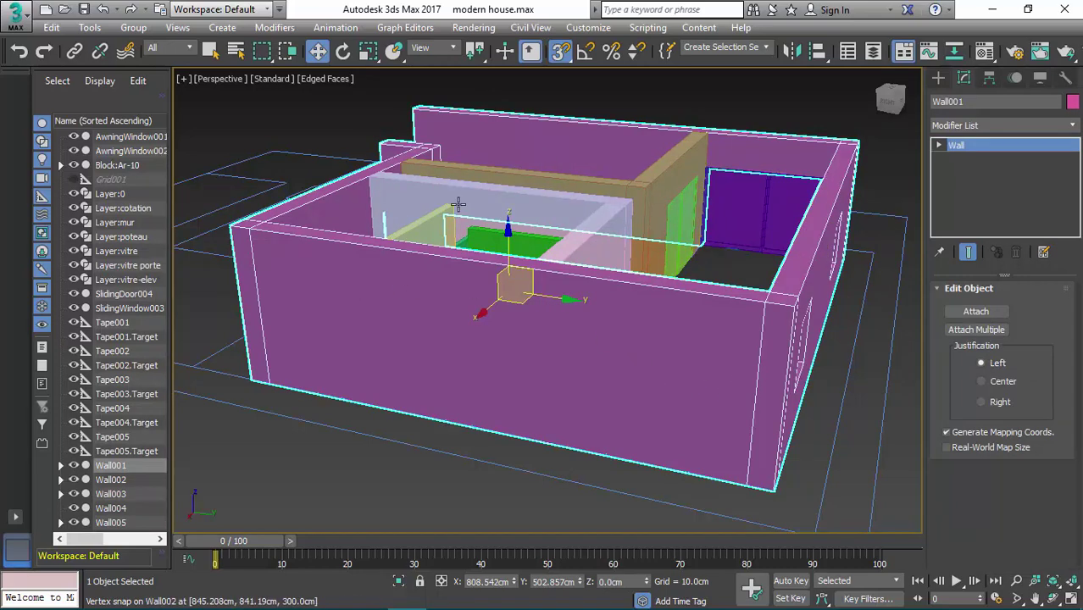
middle_click_drag(632, 376, 590, 388, "alt")
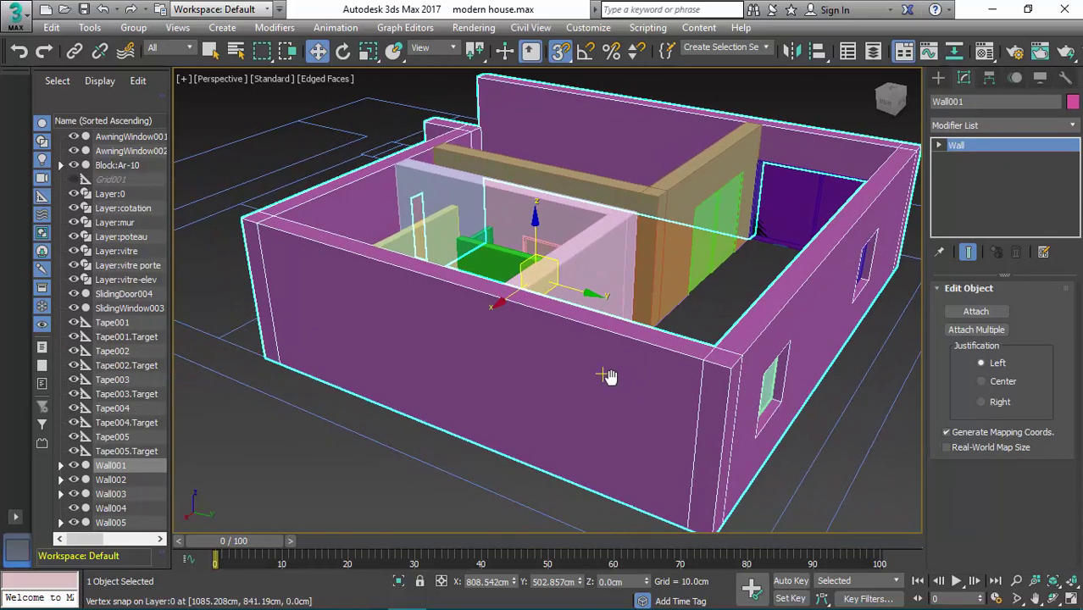
- Link the 140 cm wide sliding window to the outer wall as its parent and check the opening in shaded display
key("F3")
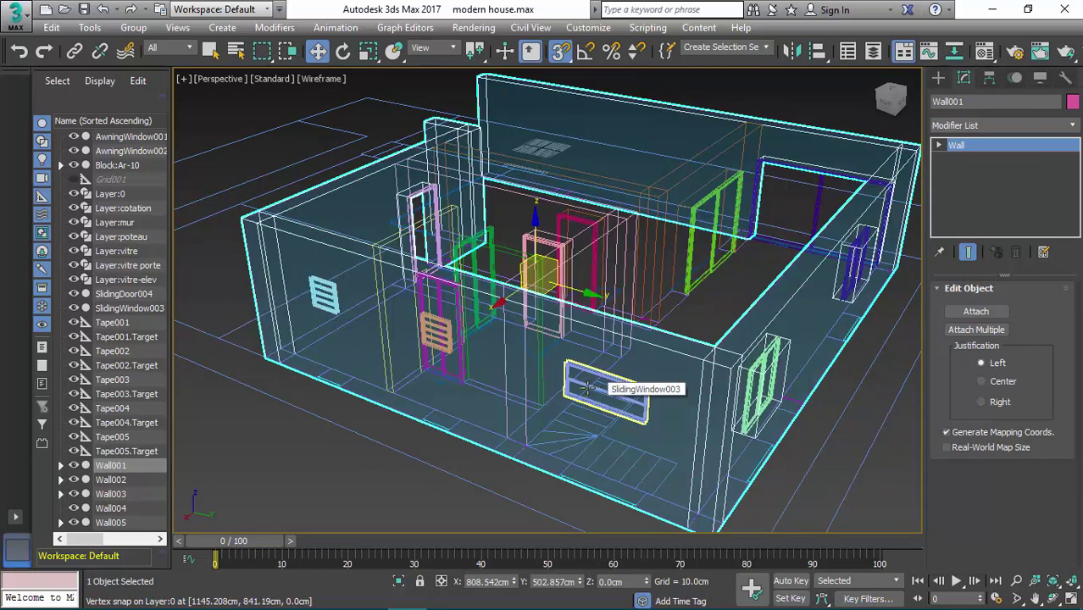
scroll(591, 388, "up", 6)
middle_click_drag(641, 370, 634, 373)
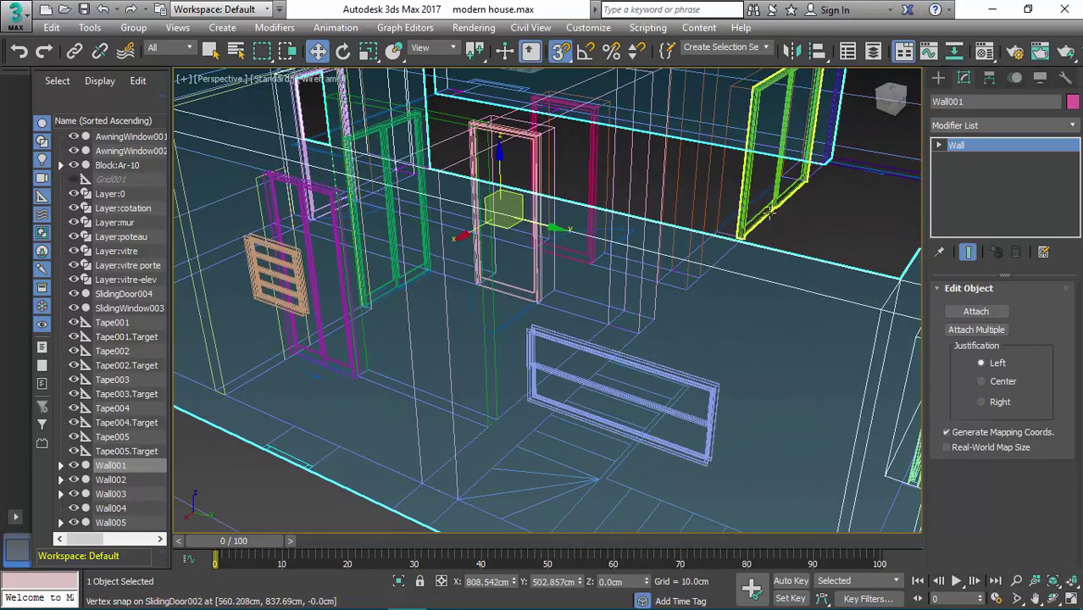
left_click(783, 303)
scroll(664, 399, "down", 5)
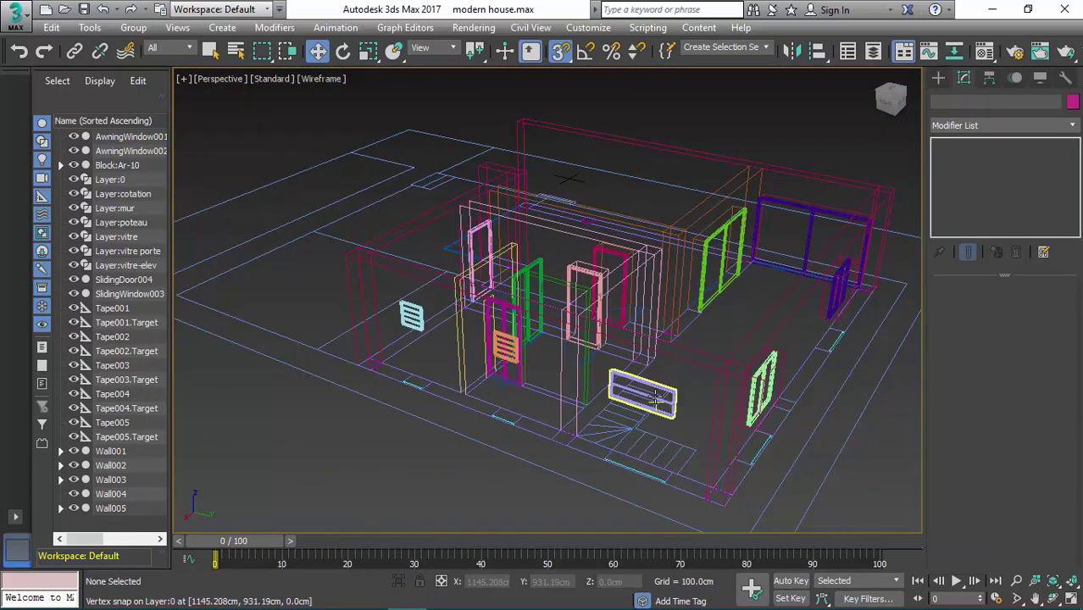
scroll(668, 390, "up", 3)
left_click(666, 392)
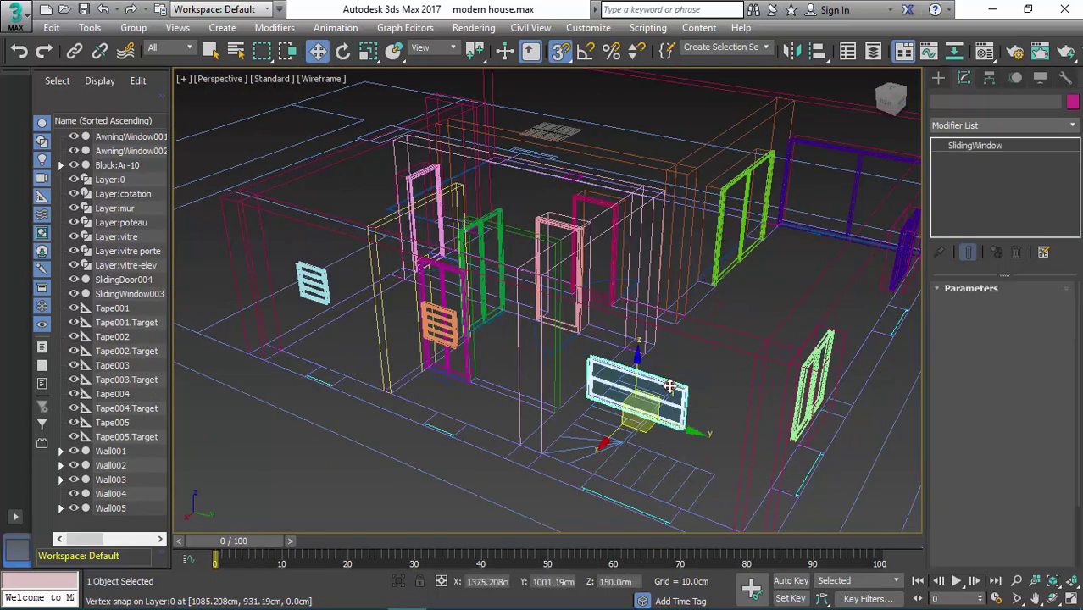
left_click(74, 53)
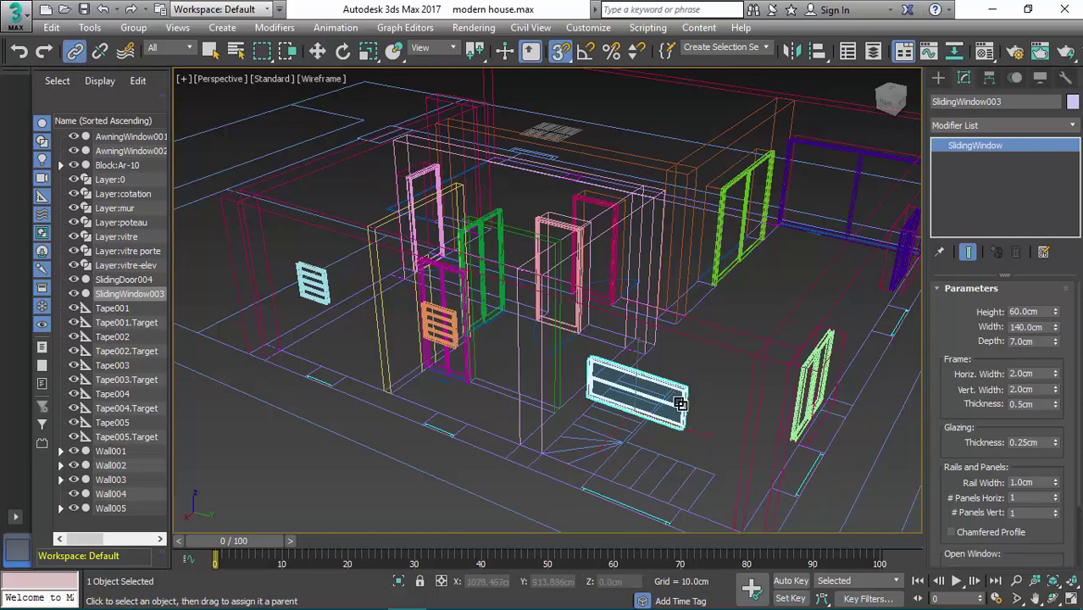
scroll(686, 394, "up", 2)
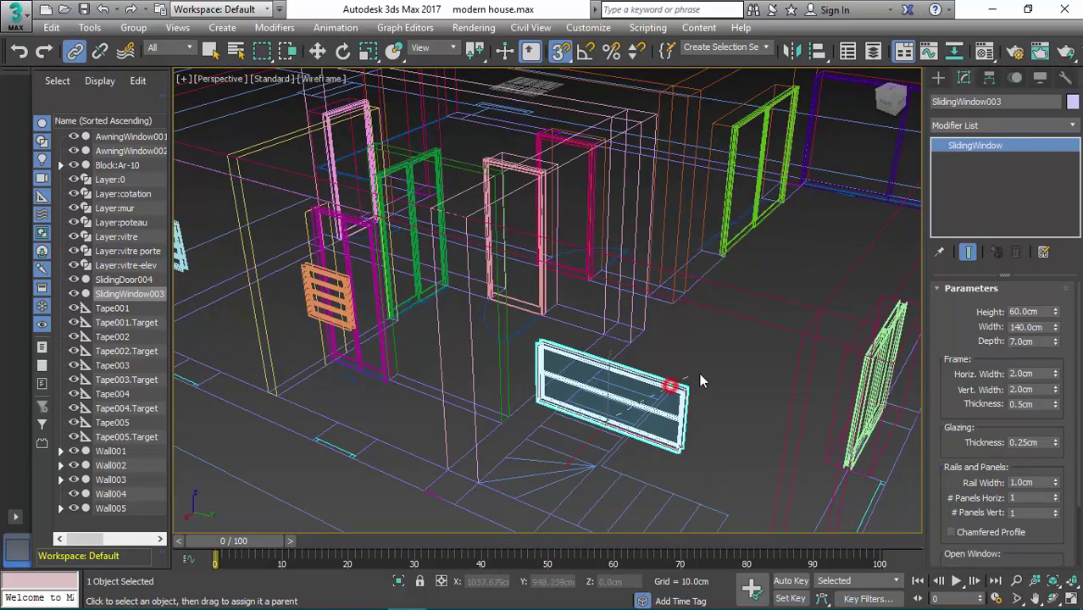
left_click_drag(746, 342, 760, 326)
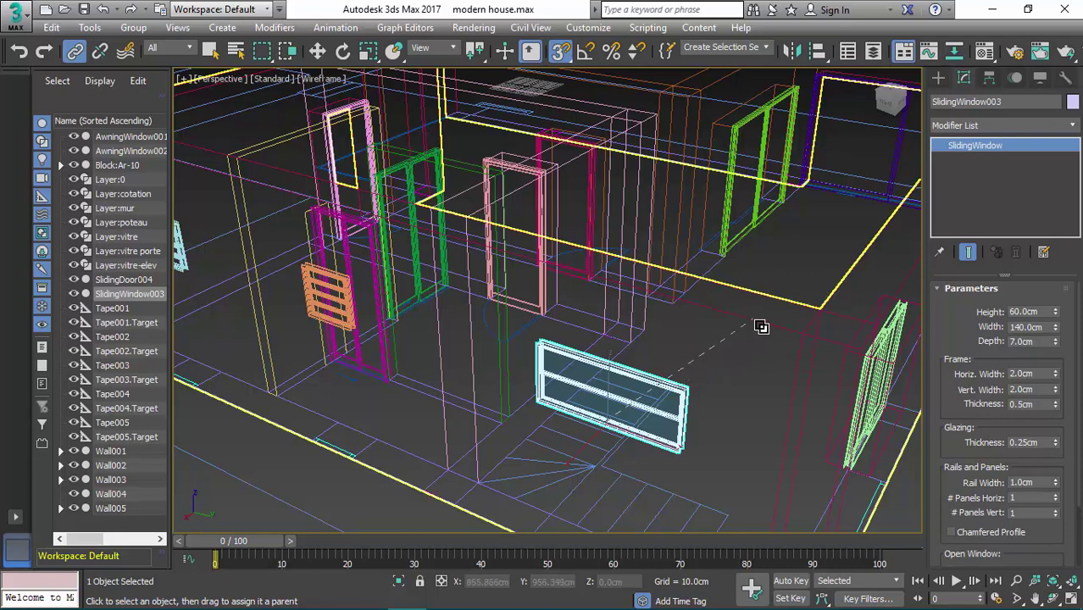
left_click_drag(760, 326, 762, 325)
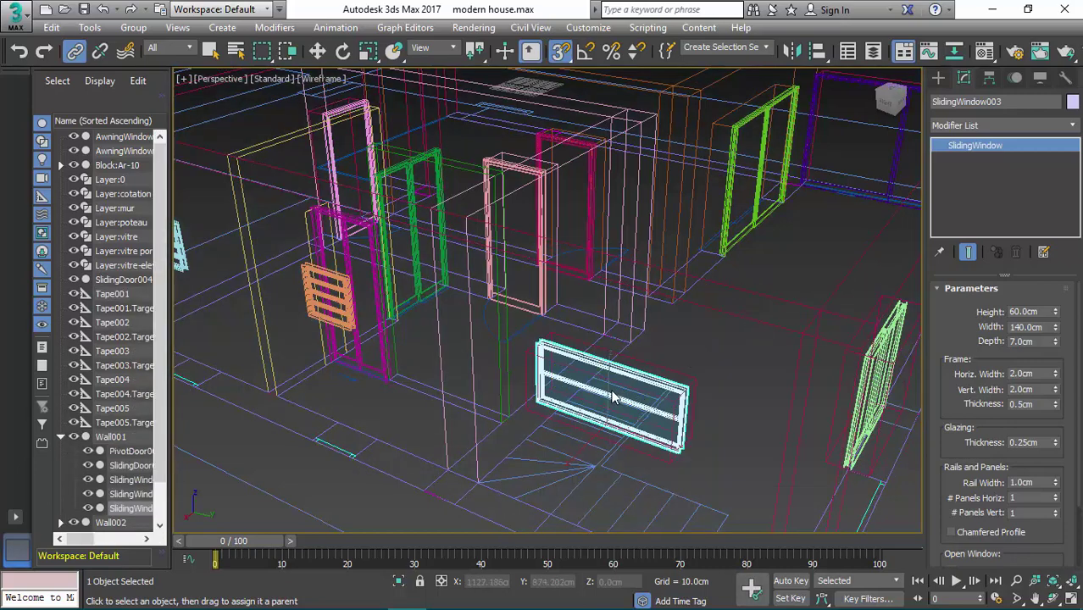
key("F3")
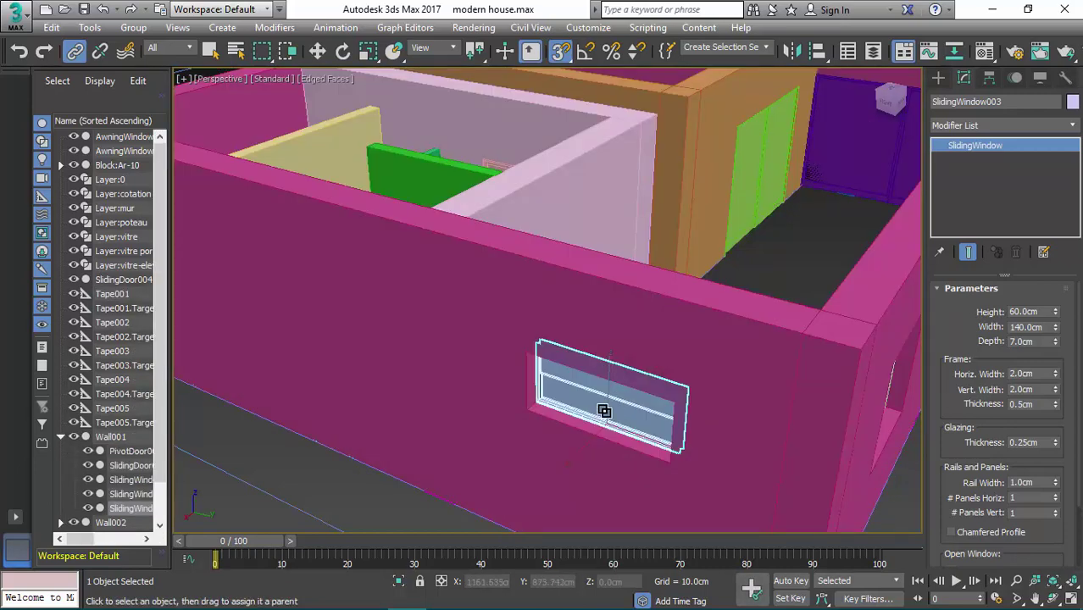
key("F3")
- Link the louvred awning window with the 3.22 cm frame to the outer wall as its parent
middle_click_drag(559, 404, 702, 361, "alt")
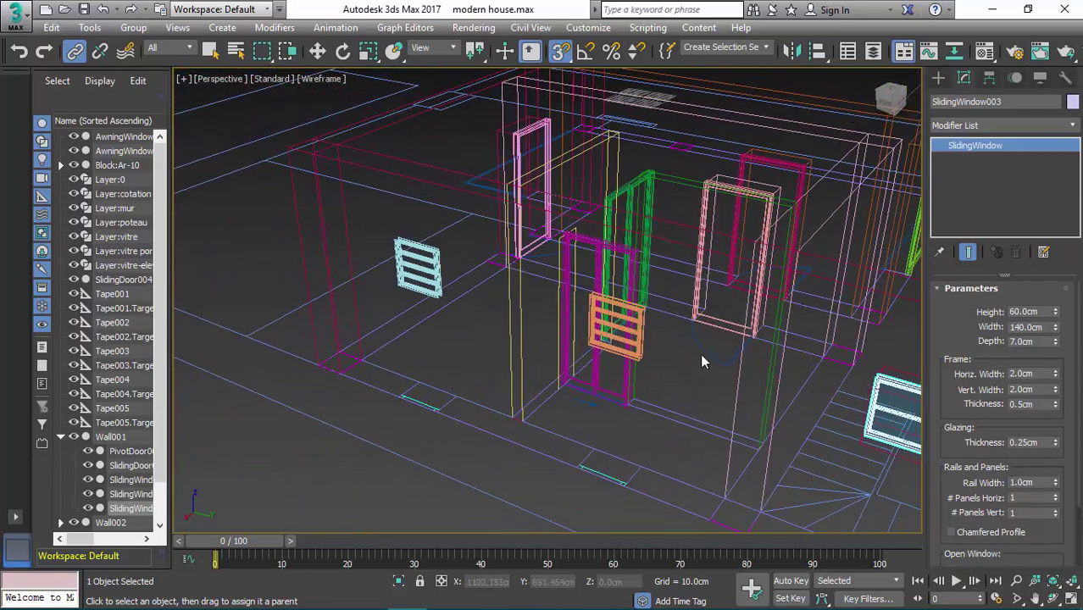
left_click(636, 327)
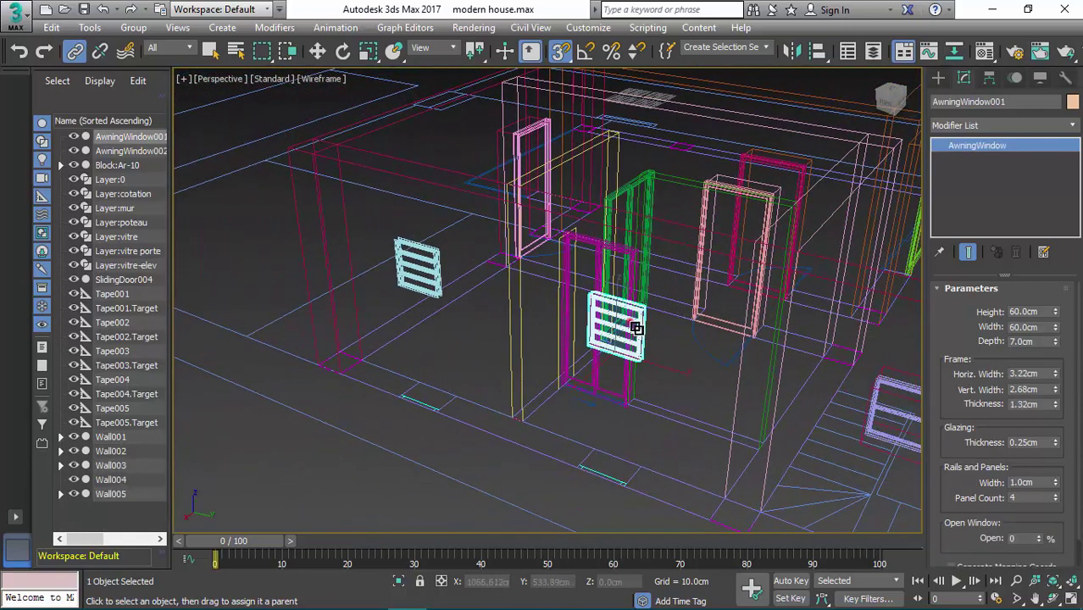
left_click_drag(690, 254, 682, 248)
- Link the other four-panel awning window to the outer wall and show the house shaded with edged faces
middle_click_drag(346, 287, 431, 391)
left_click(516, 373)
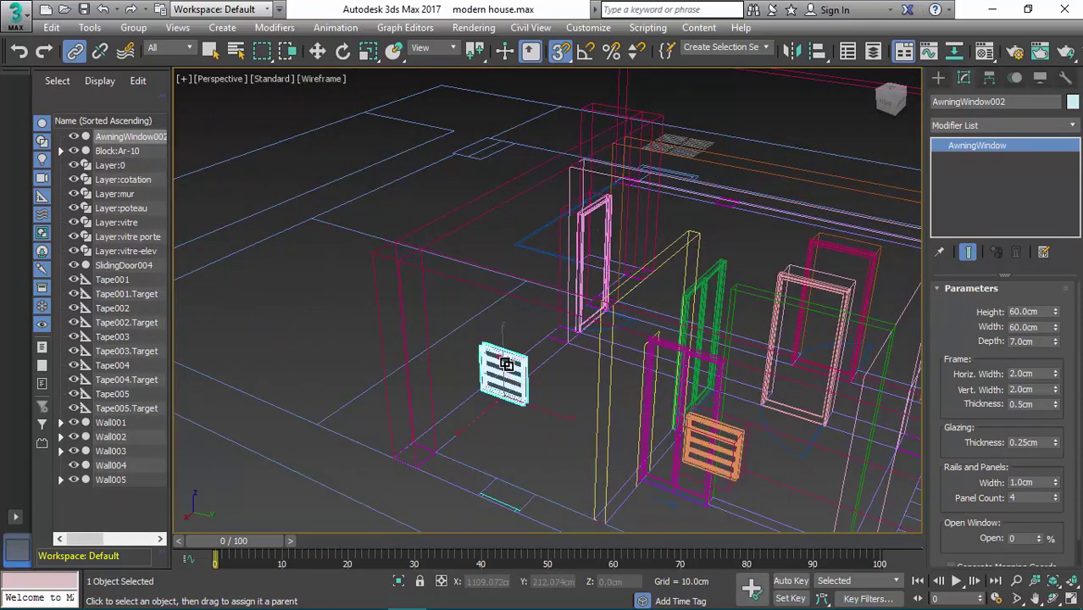
left_click_drag(522, 312, 527, 307)
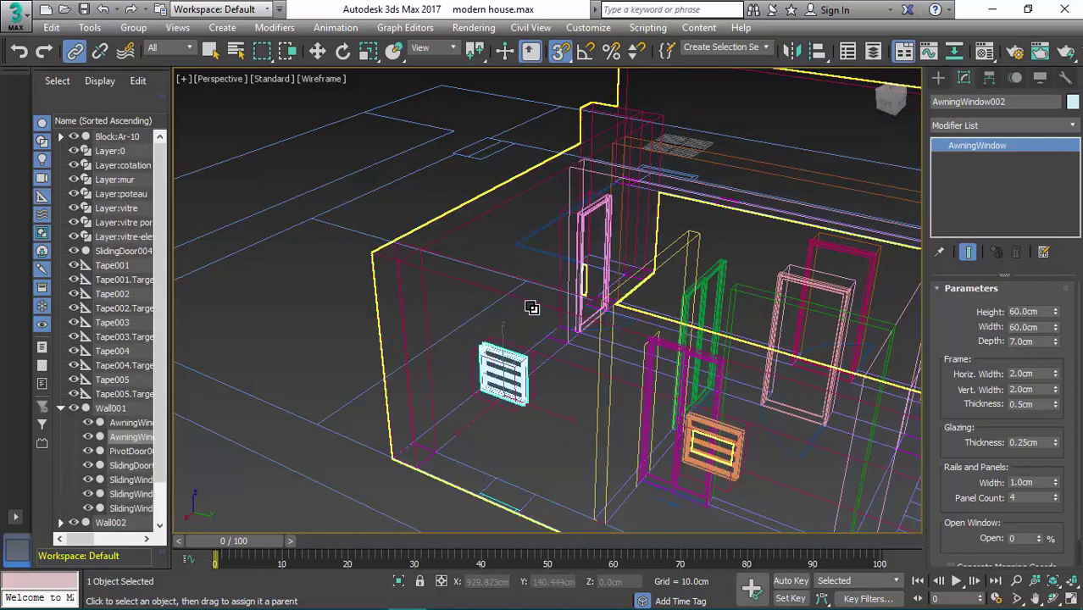
scroll(526, 329, "down", 3)
middle_click_drag(554, 360, 519, 388)
key("F3")
key("F3")
key("F3")
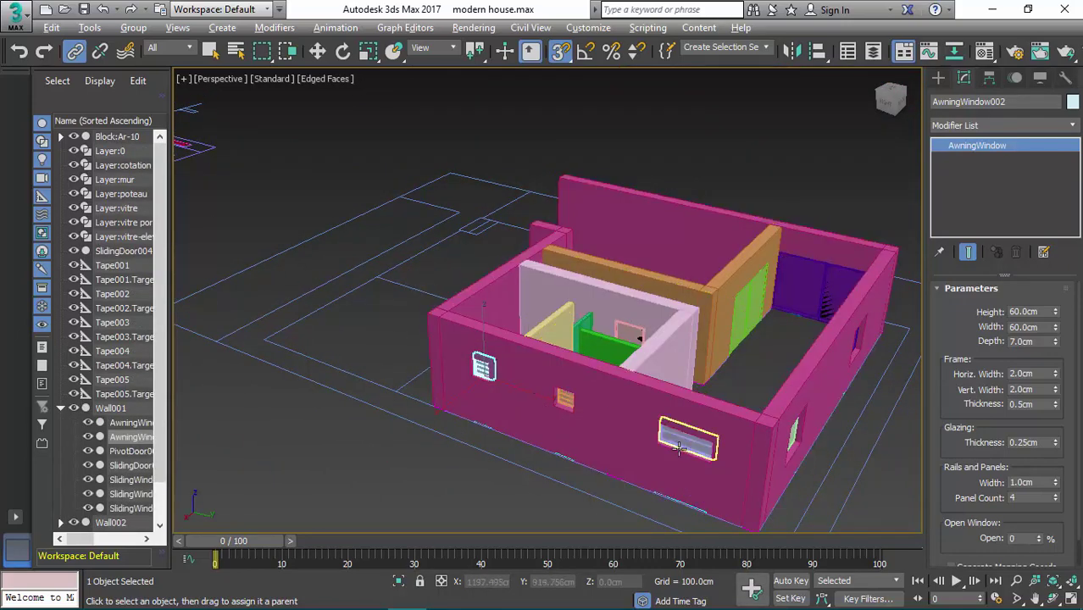
- Inspect the door and window openings in the outer and partition walls from all around, in shaded and wireframe display
middle_click_drag(676, 432, 807, 462, "alt")
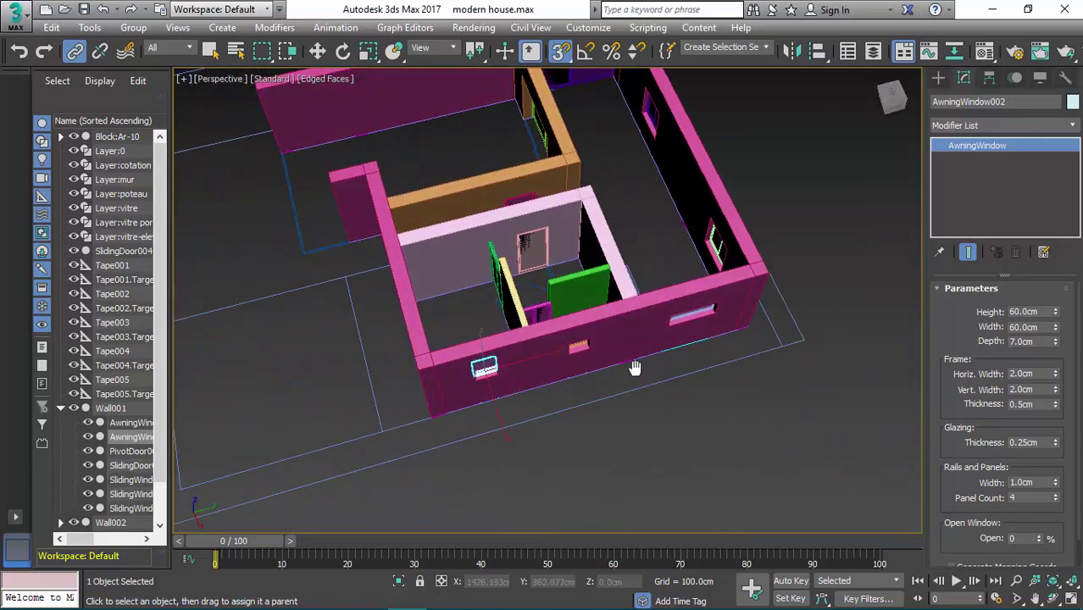
key("z")
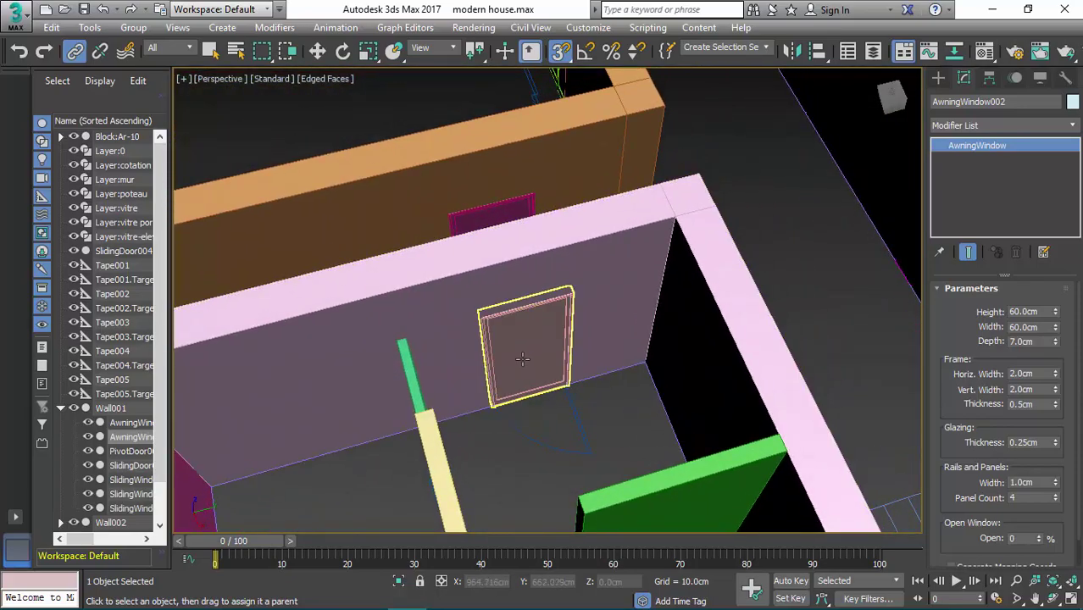
scroll(523, 360, "down", 5)
middle_click_drag(654, 414, 510, 326, "alt")
middle_click_drag(636, 375, 373, 203)
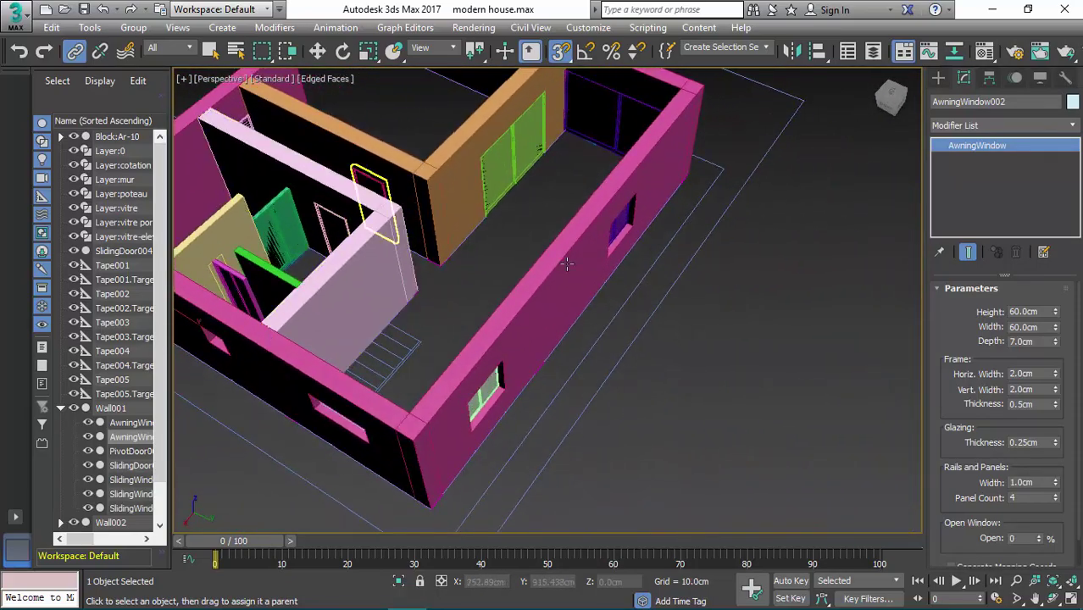
middle_click_drag(567, 264, 491, 293, "alt")
middle_click_drag(560, 329, 580, 244)
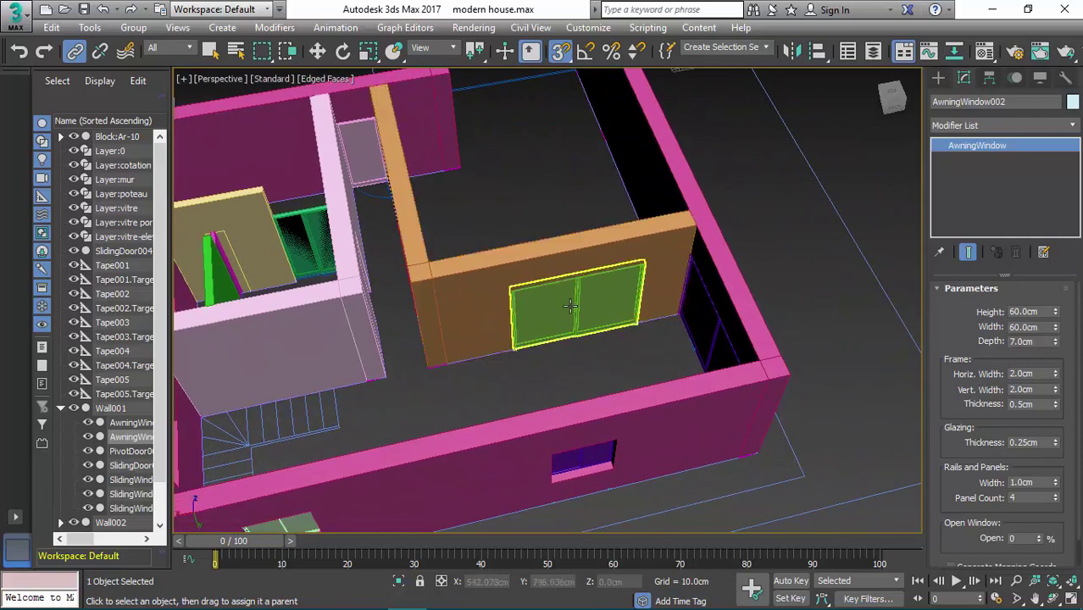
scroll(570, 307, "down", 6)
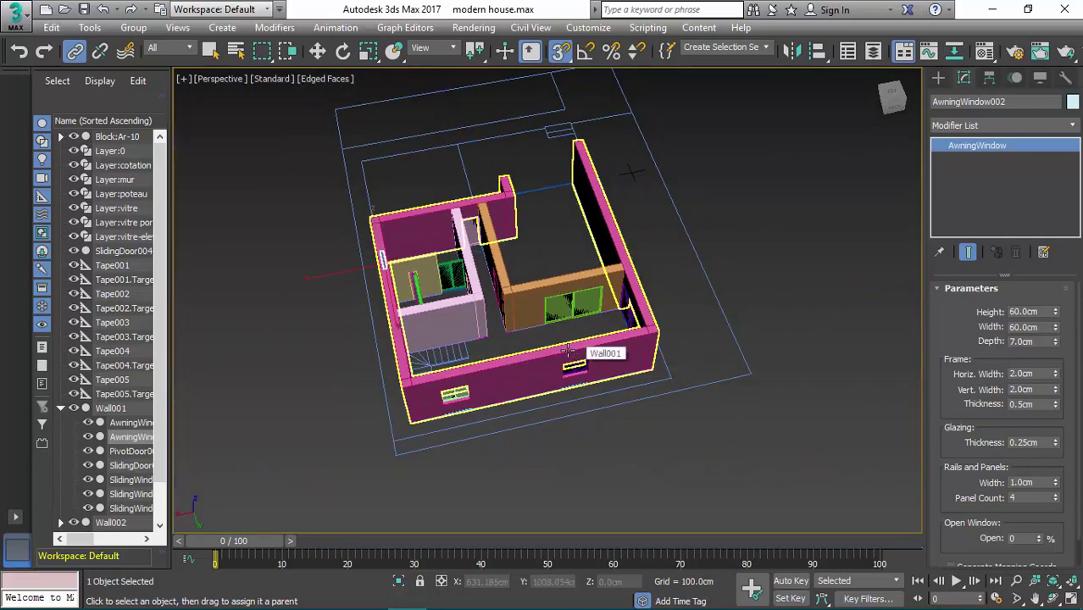
key("F3")
mouse_move(568, 350)
middle_mouse_down("alt")
mouse_move(551, 364)
mouse_move(453, 355)
mouse_move(467, 368)
mouse_move(615, 366)
mouse_move(456, 316)
mouse_move(527, 413)
middle_mouse_up("alt")
scroll(515, 373, "up", 4)
middle_click_drag(499, 340, 469, 383)
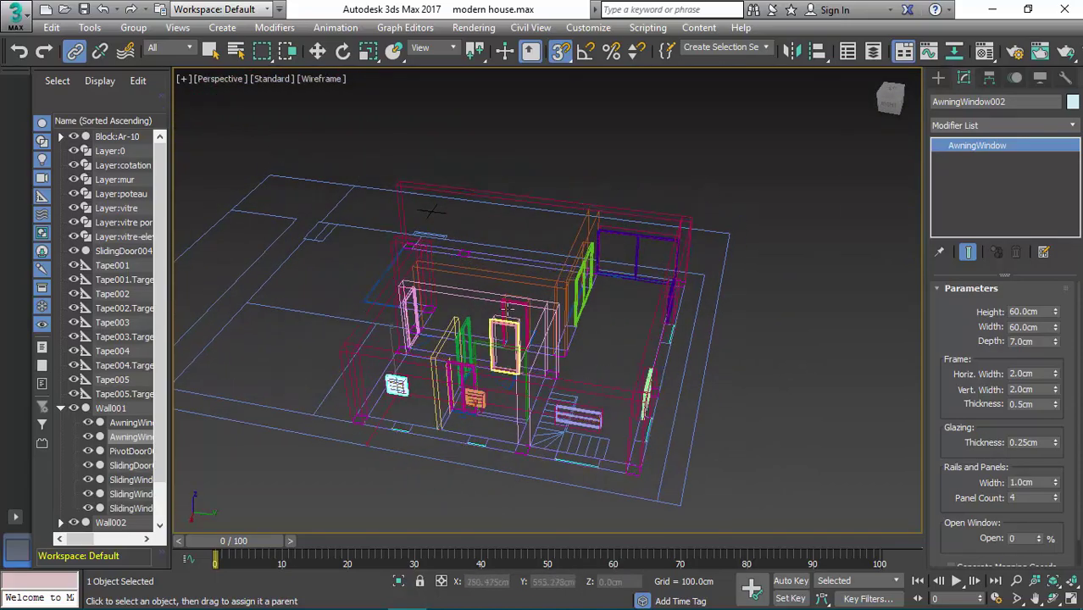
- Show the house in default shading, select the pivot door in the light pink partition wall and switch from linking to the Move tool
scroll(512, 310, "up", 6)
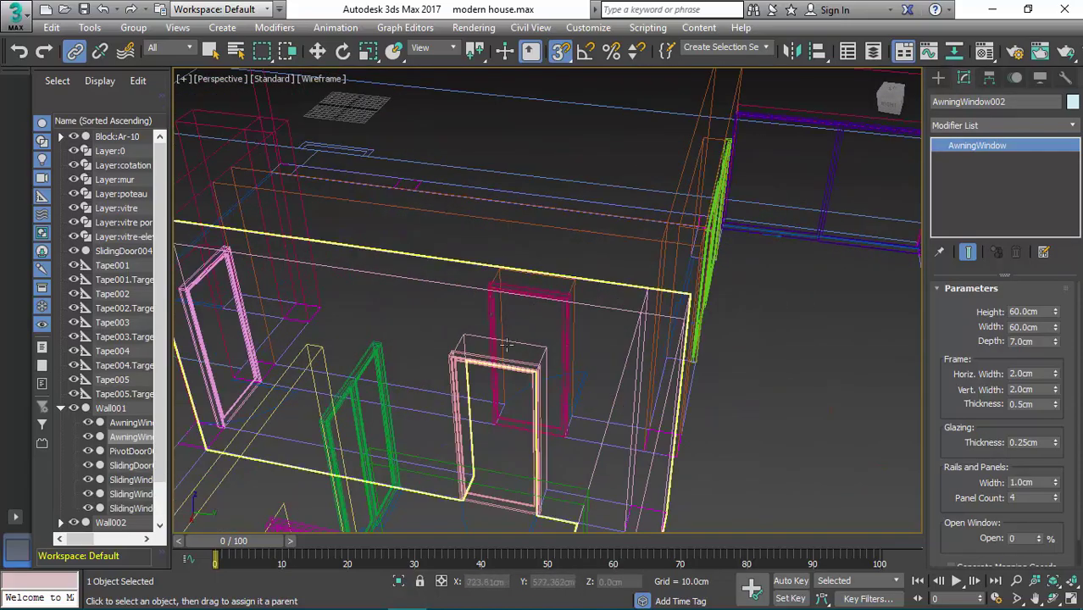
key("F3")
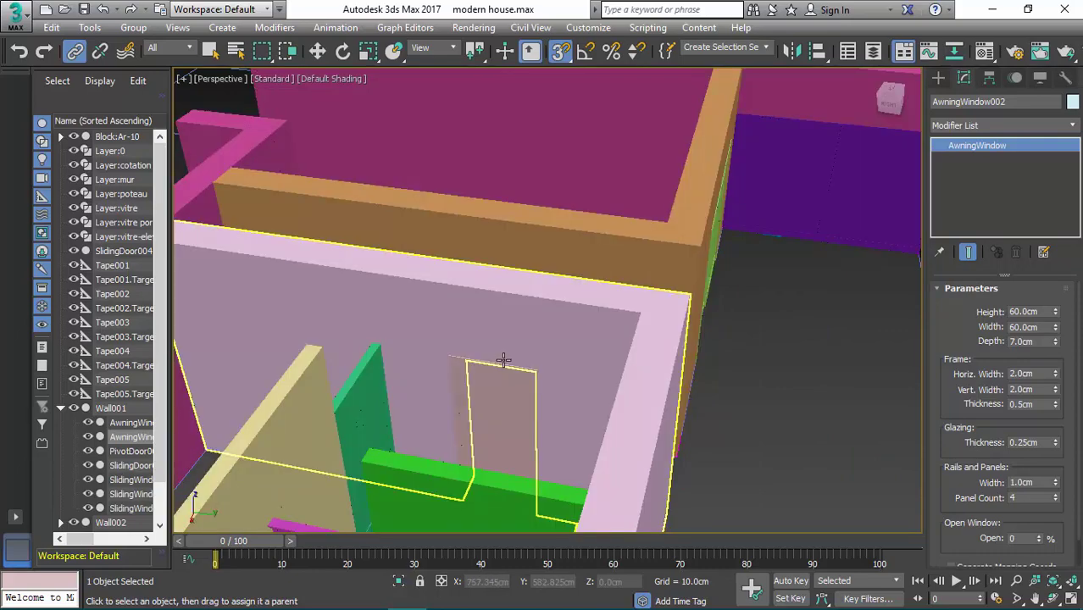
left_click(495, 386)
middle_click_drag(485, 354, 464, 353, "alt")
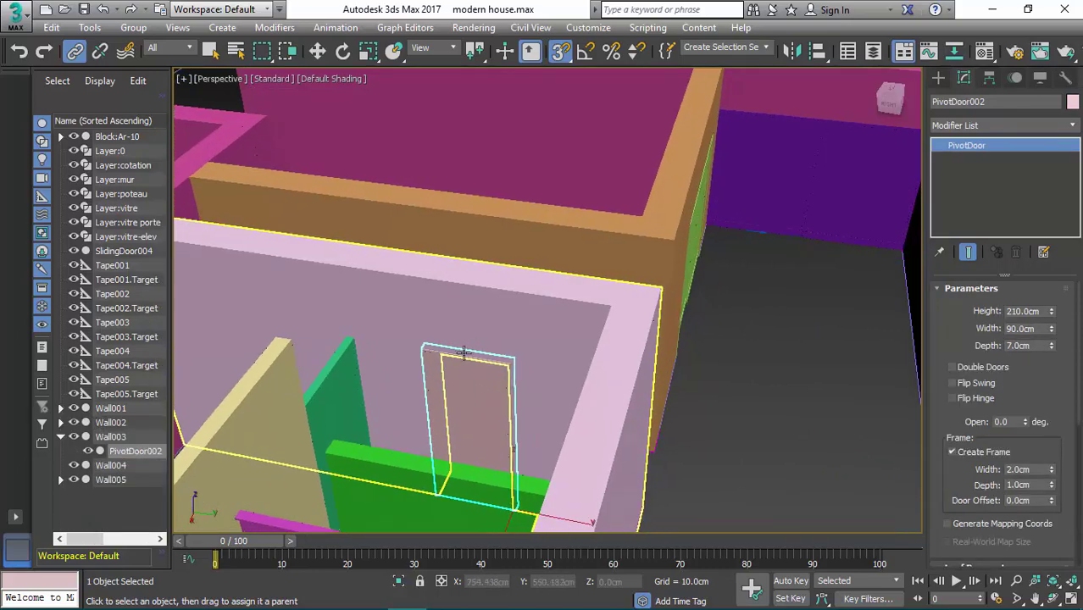
middle_click_drag(485, 389, 271, 144, "alt")
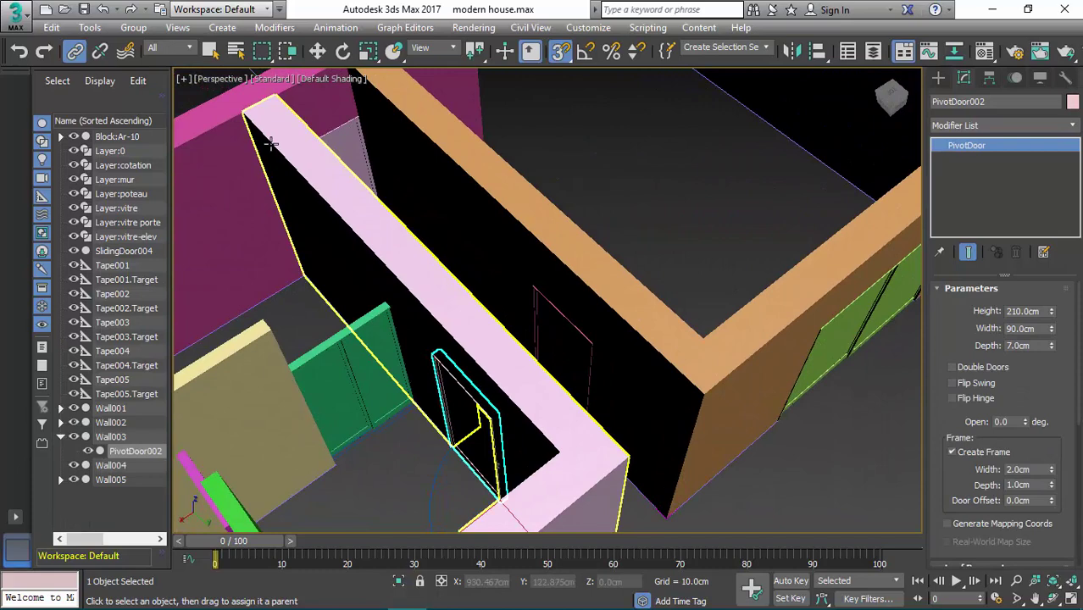
left_click(317, 54)
middle_click_drag(387, 203, 351, 107)
middle_click_drag(490, 419, 471, 441, "alt")
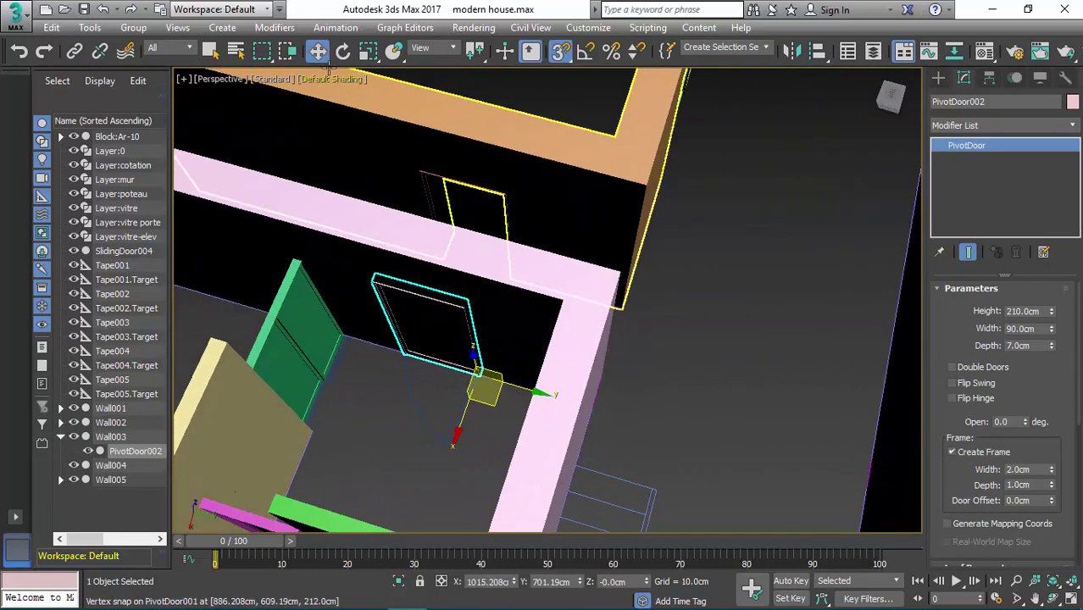
scroll(551, 294, "down", 10)
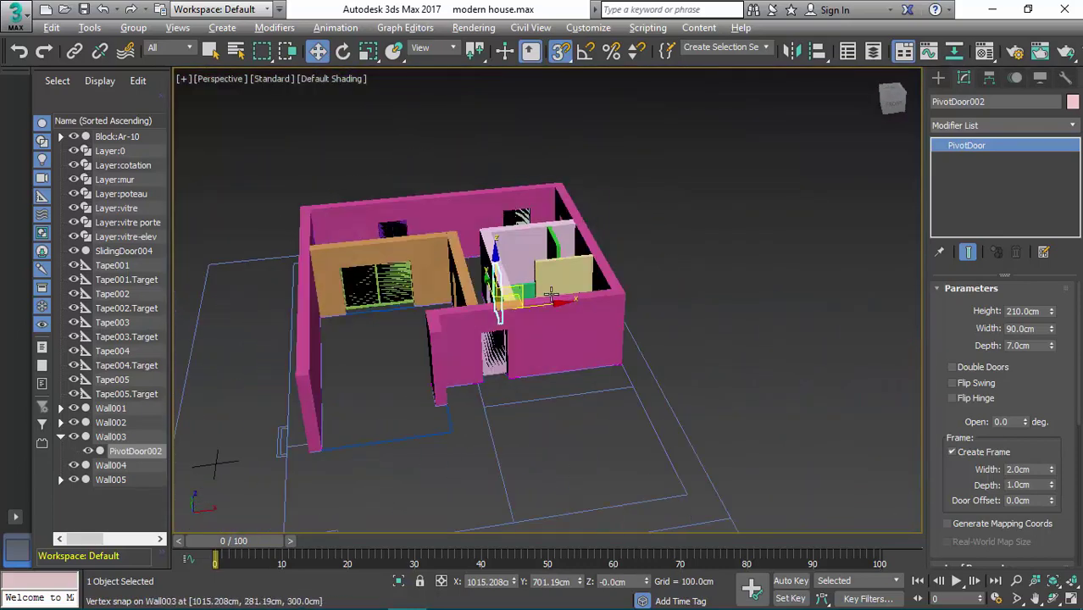
middle_click_drag(551, 295, 573, 364, "alt")
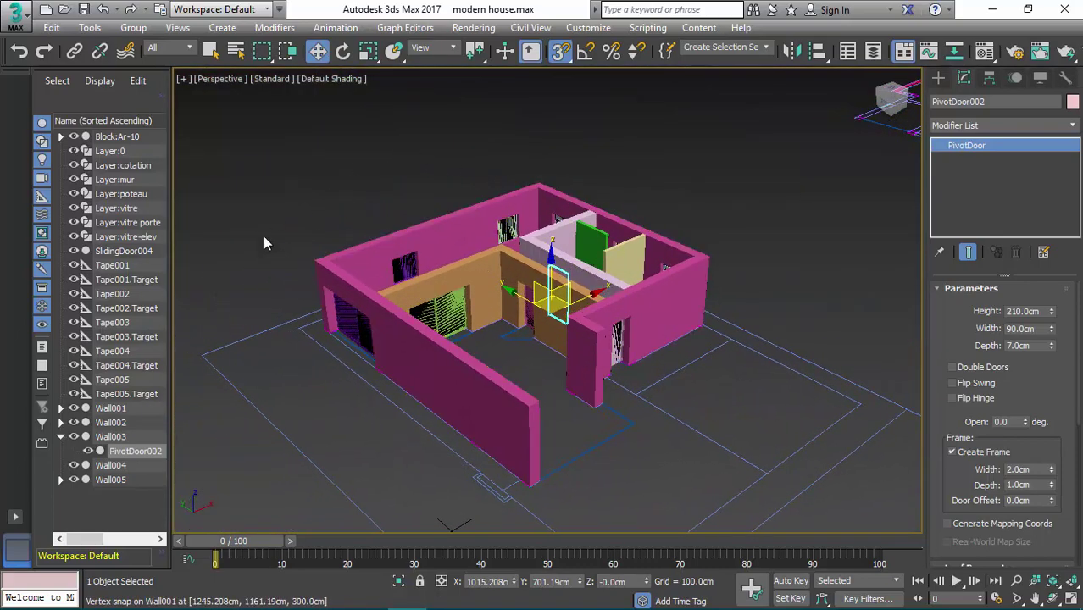